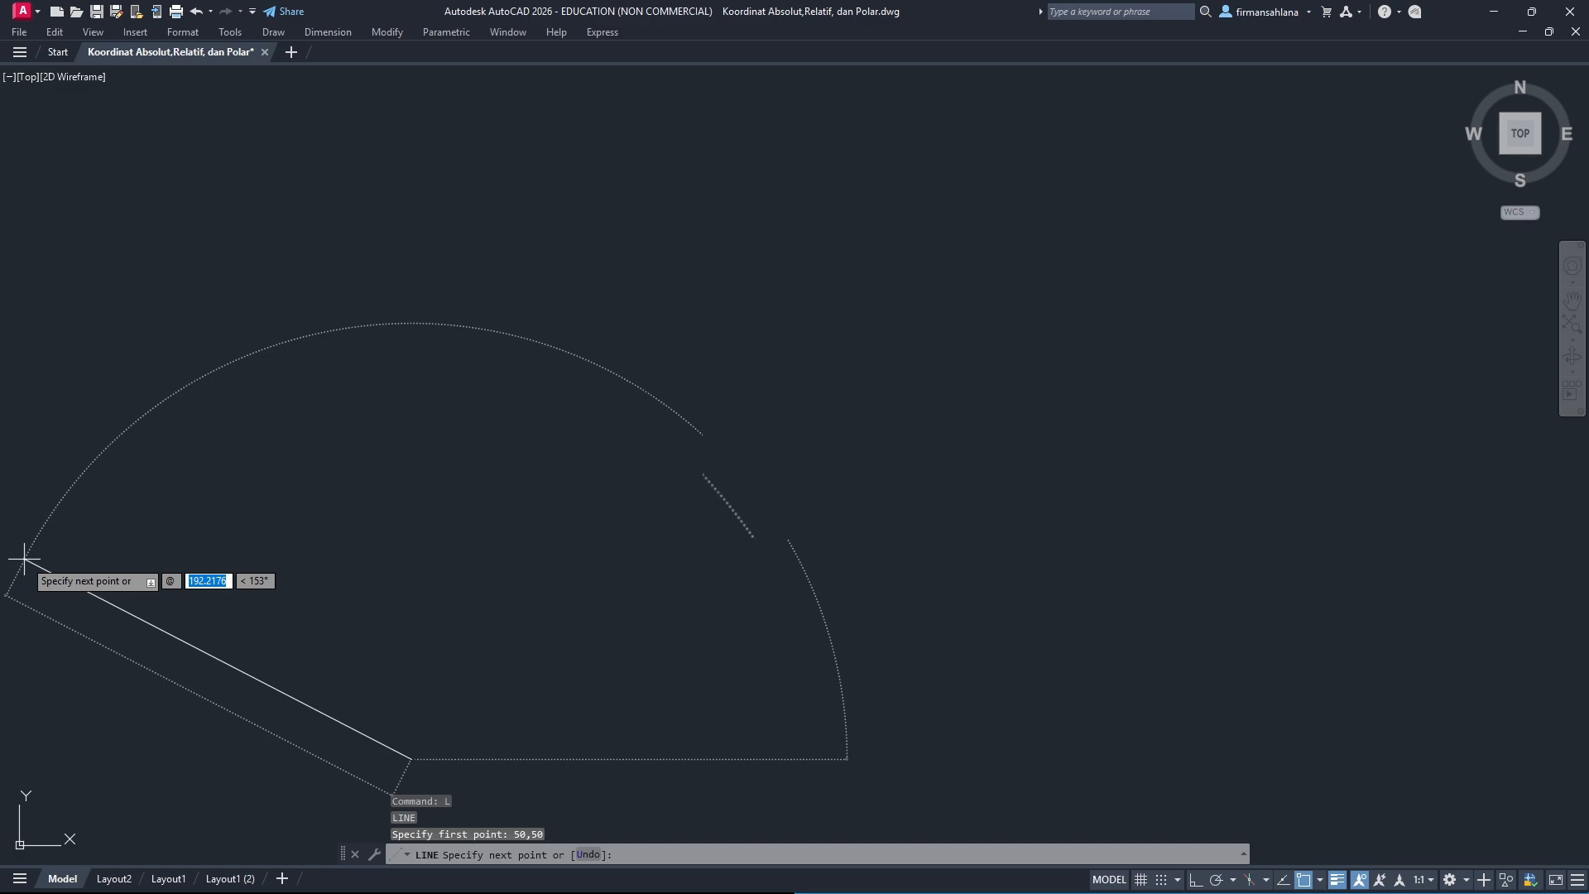
type("100,")
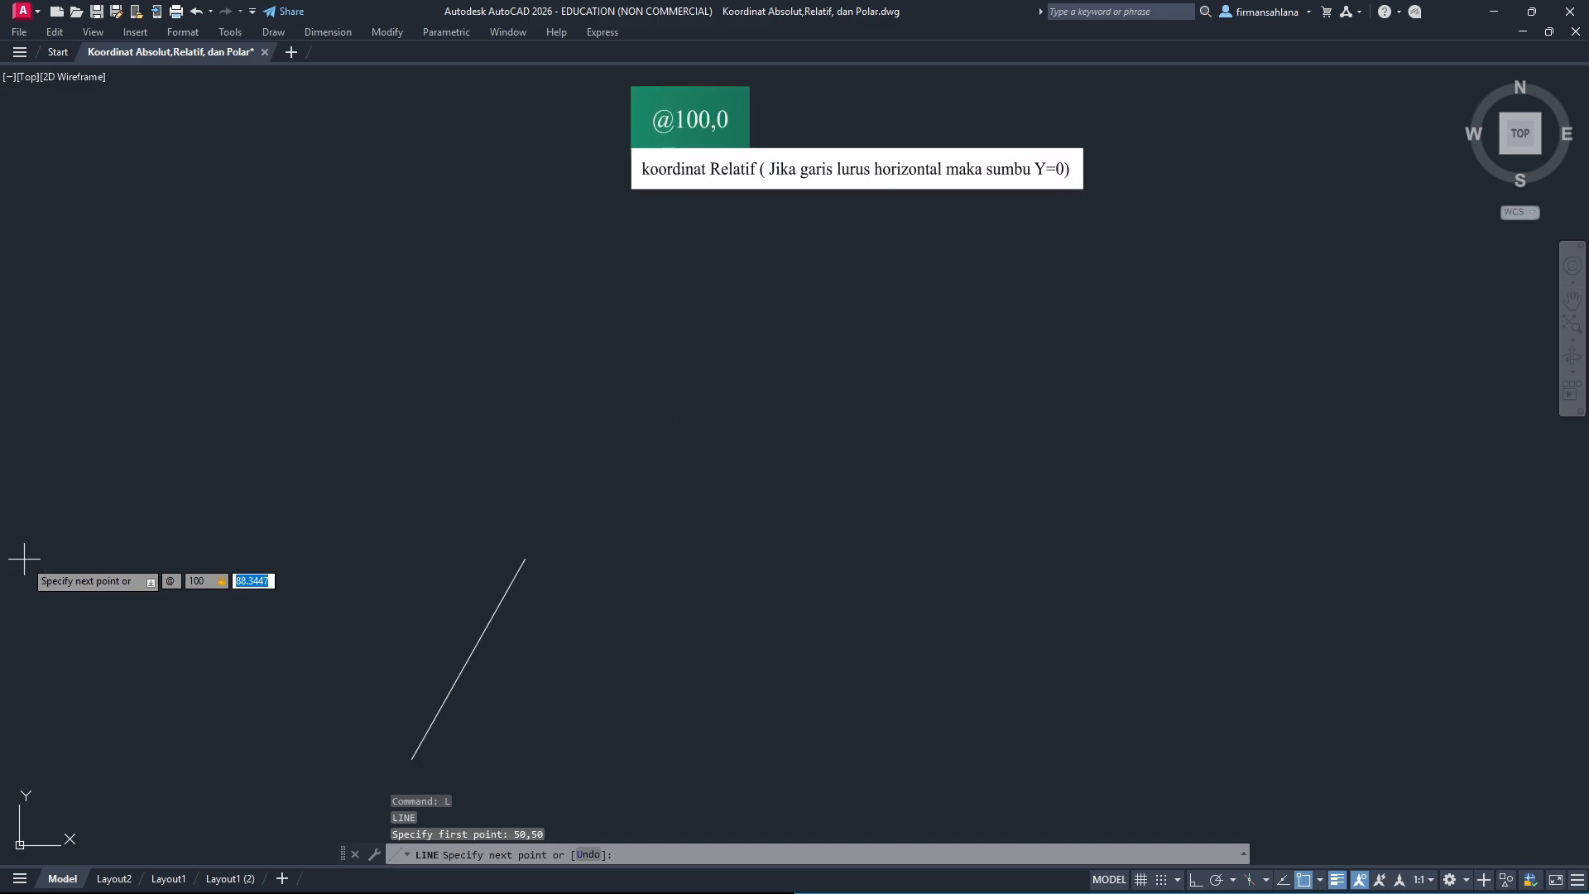
type("0")
key("Return")
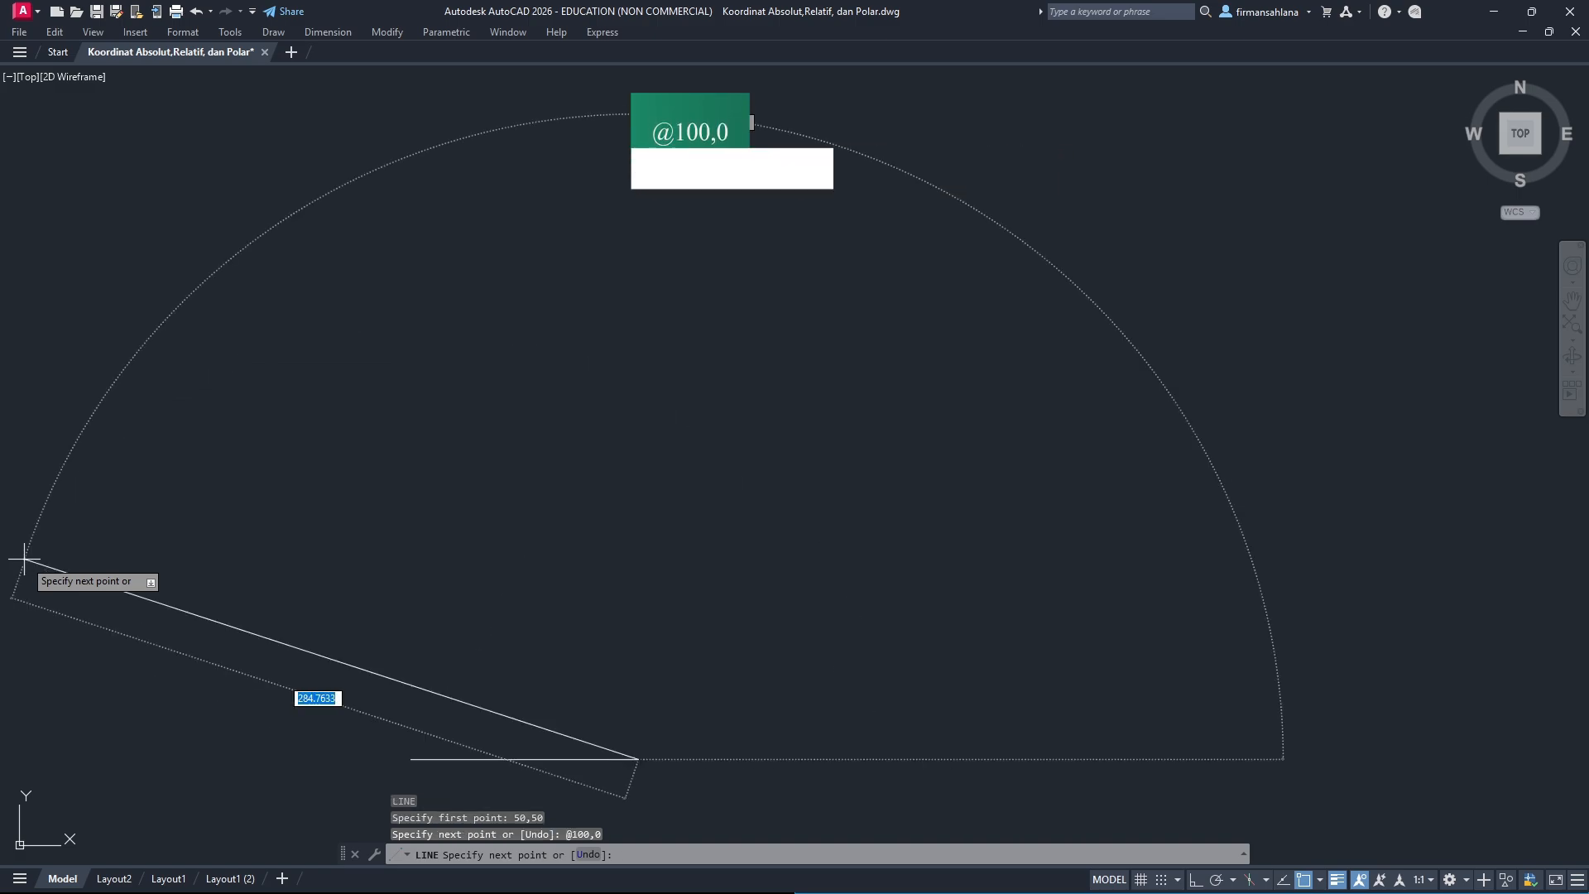
type("@")
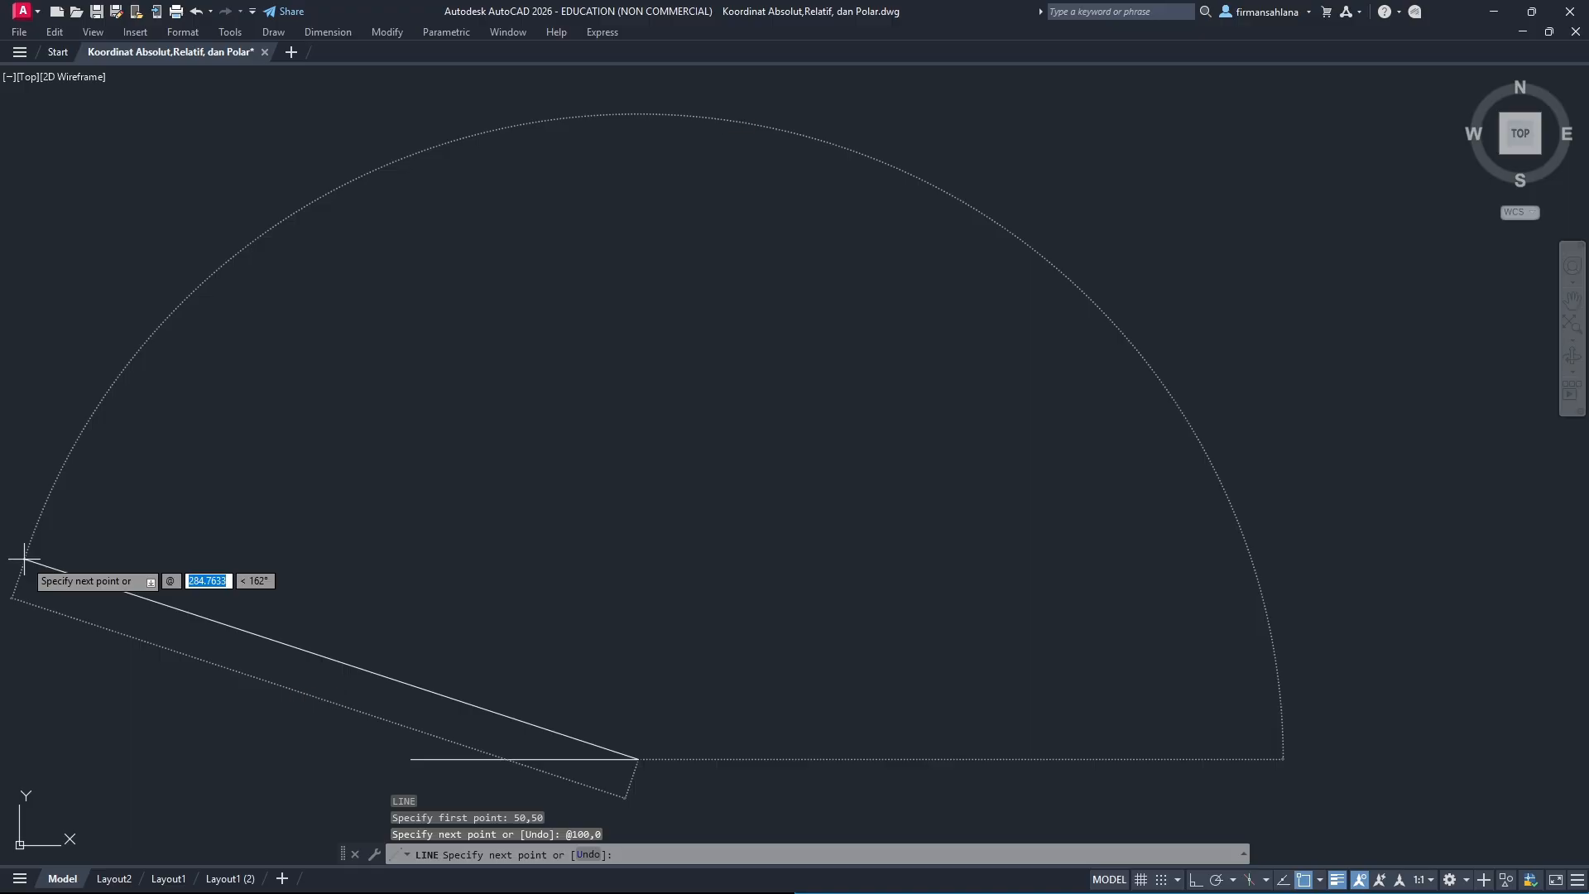
type("0,2")
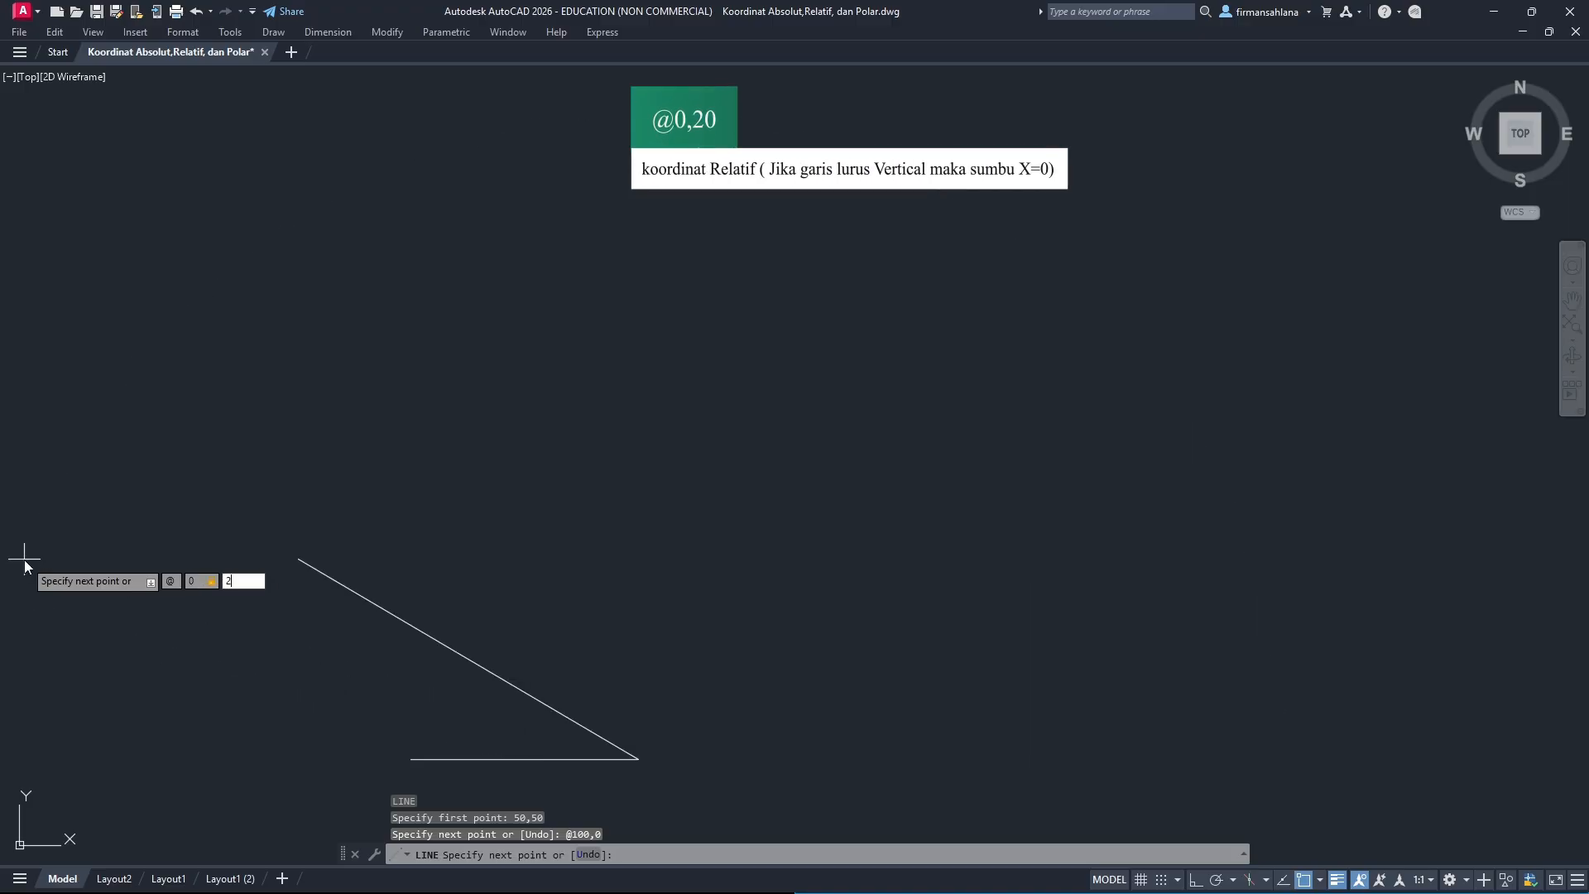
type("0")
key("Return")
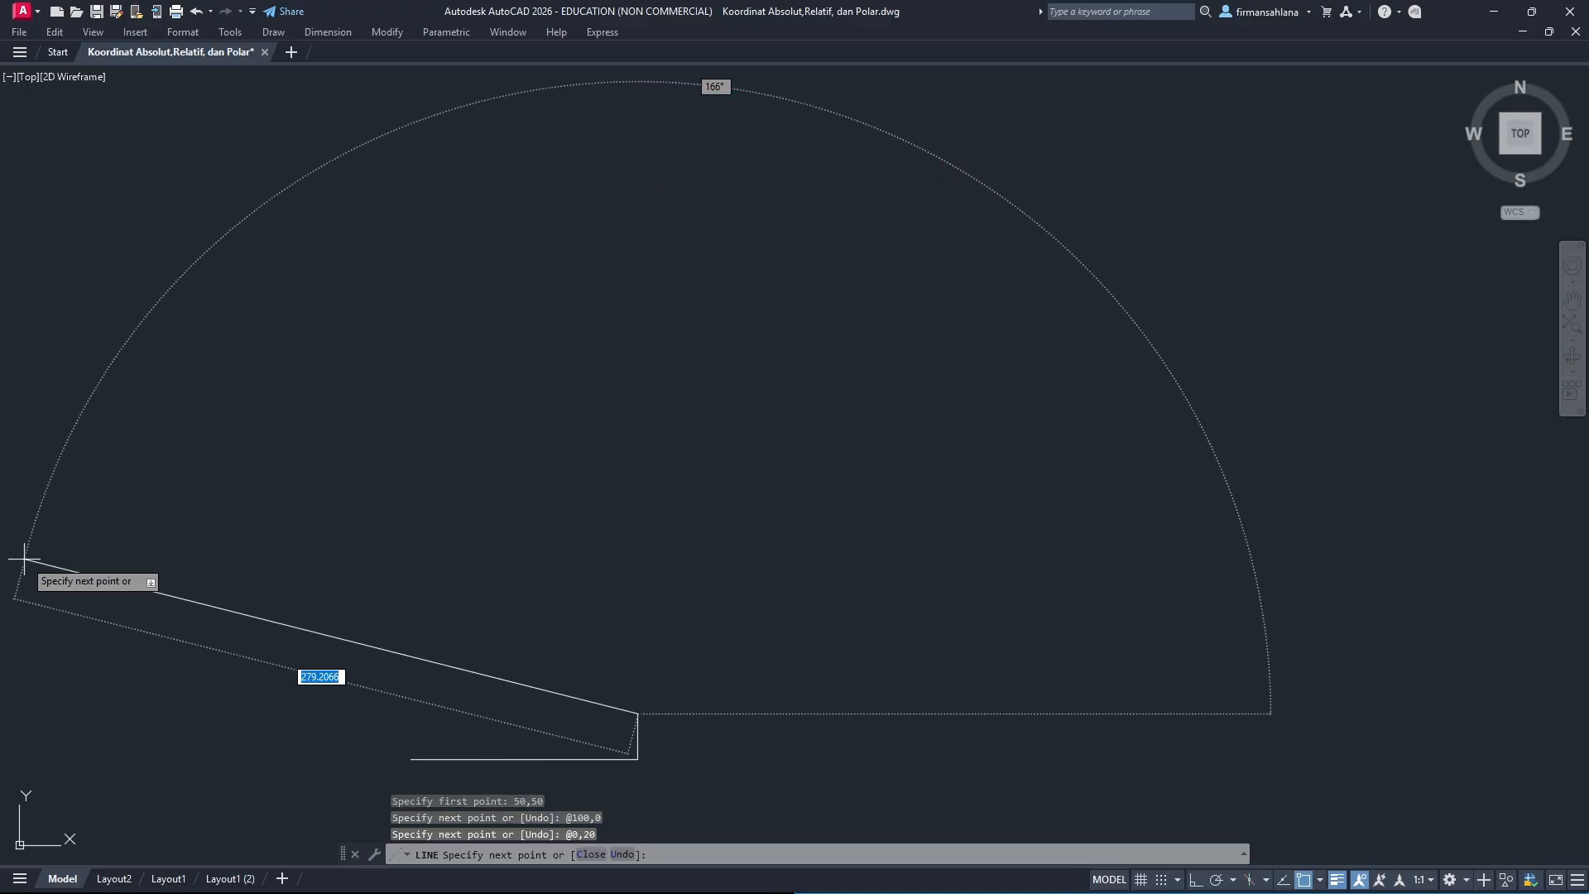
Continue the outline with a segment to @-40,0 and a vertical segment to @0,50.
type("@")
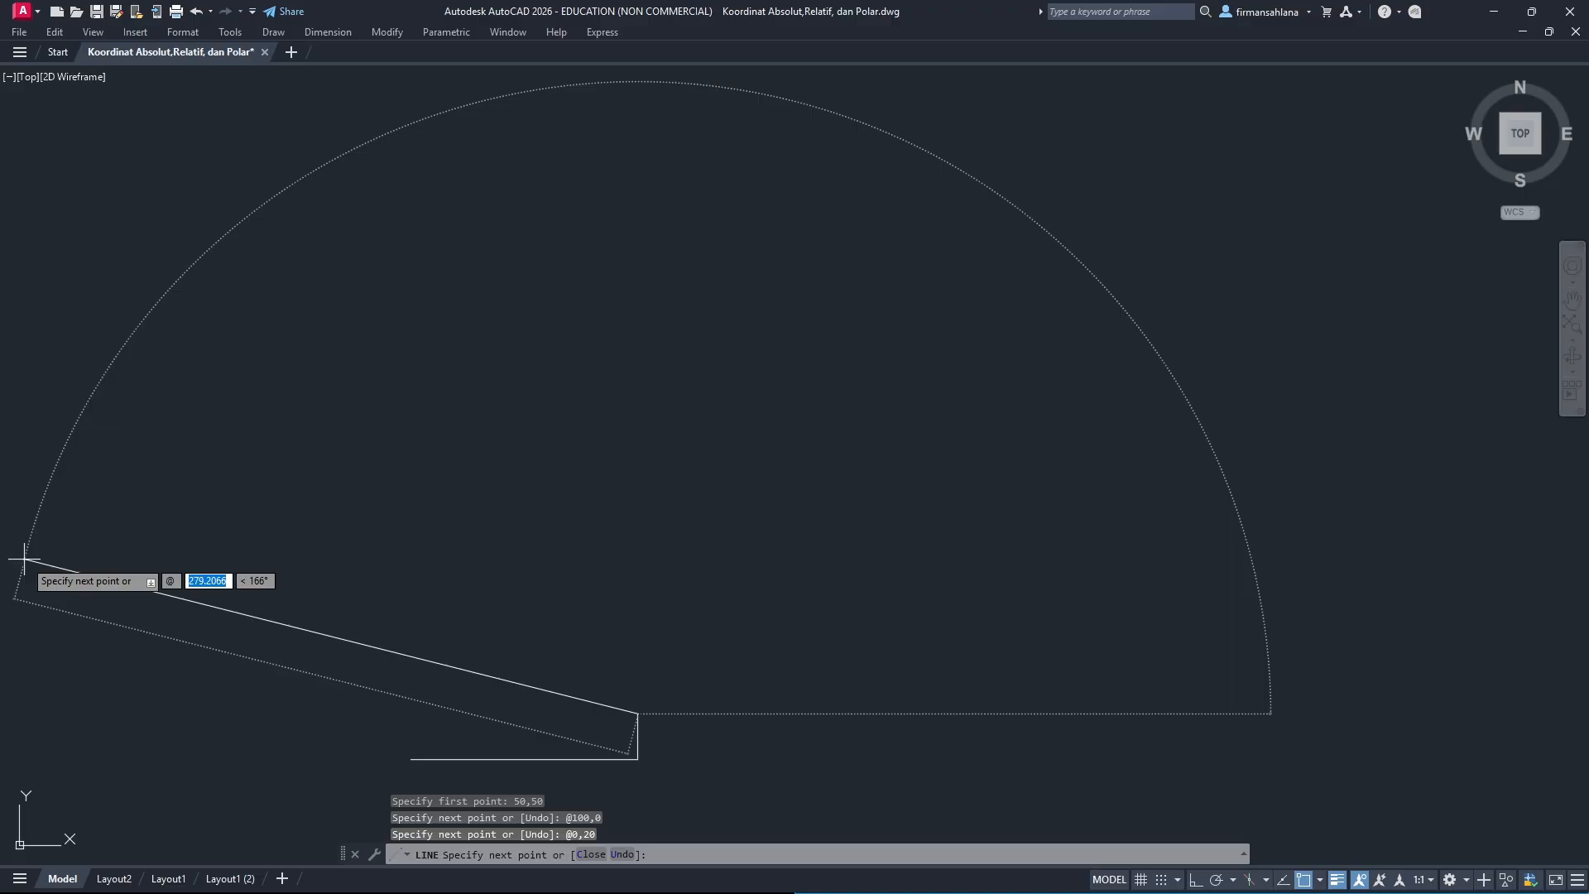
type("-40,")
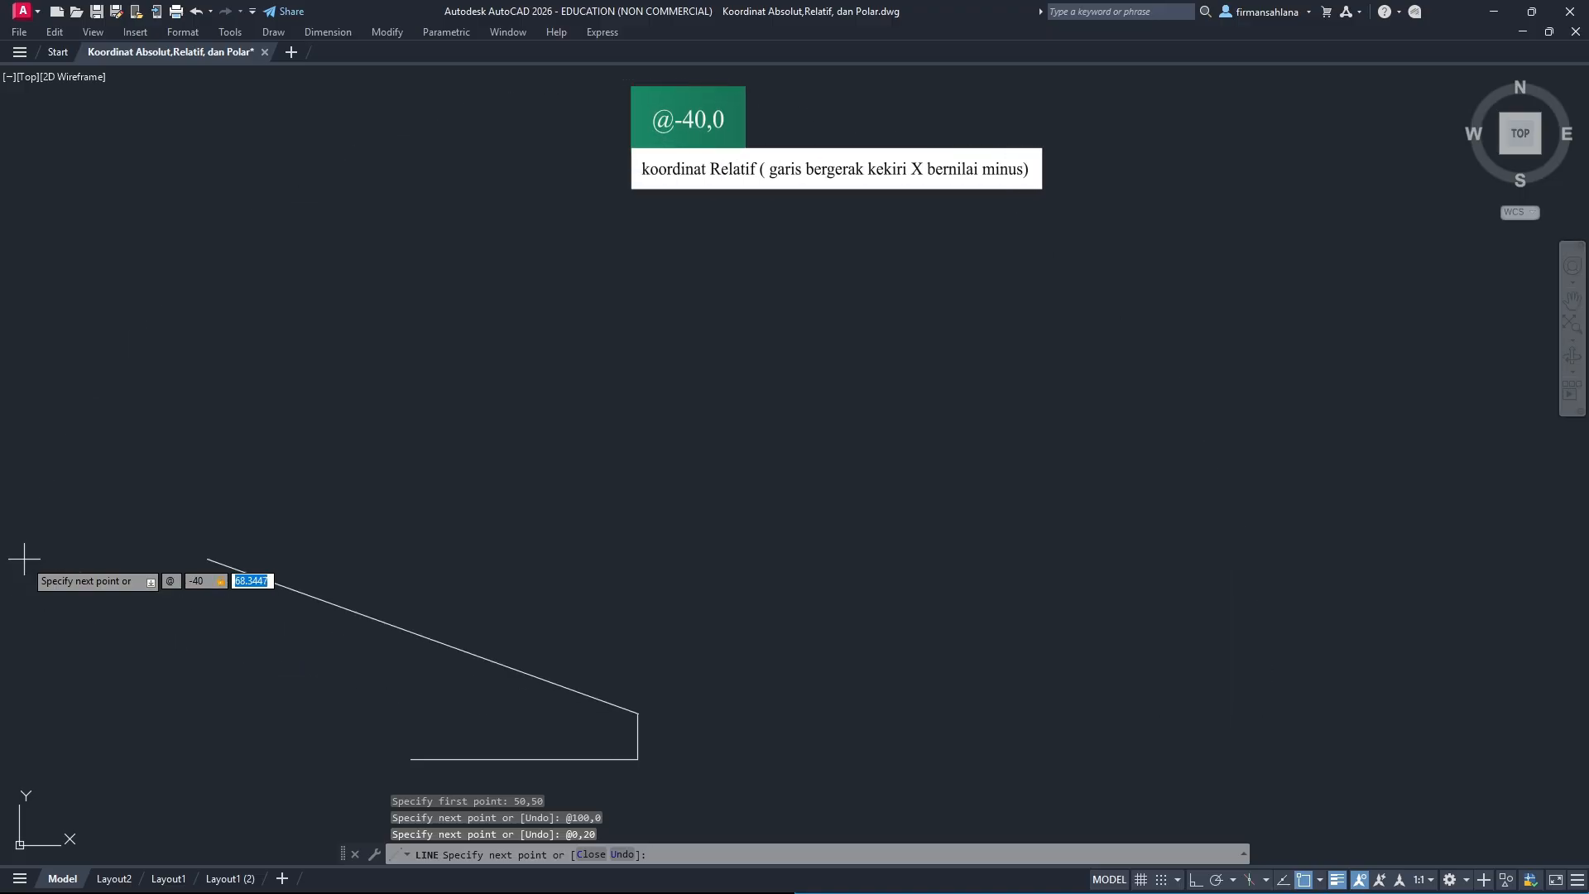
type("0")
key("Return")
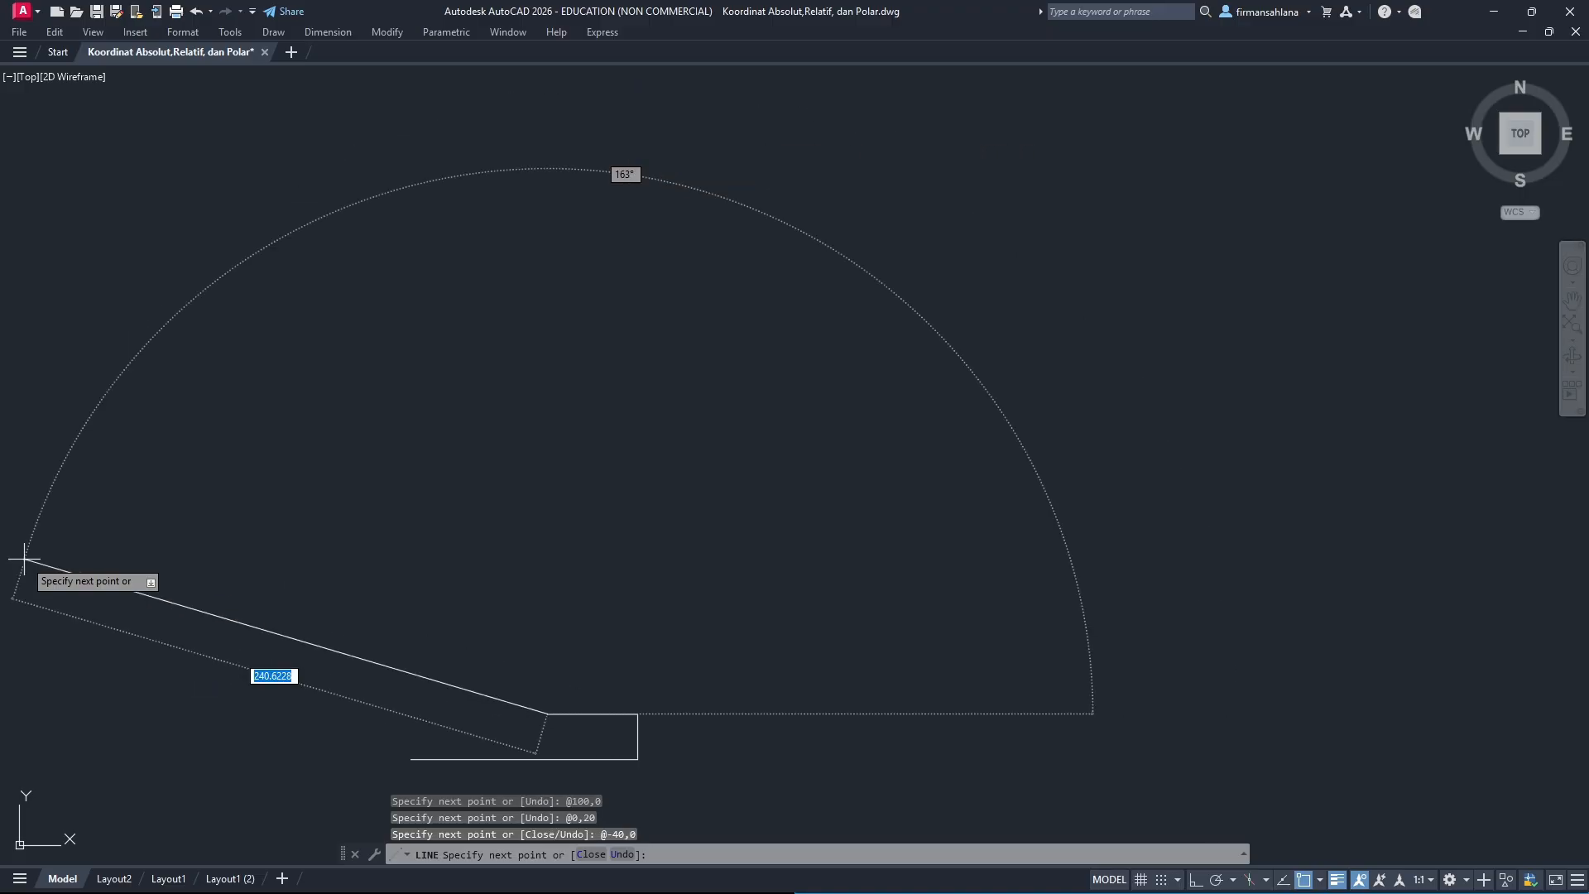
type("@")
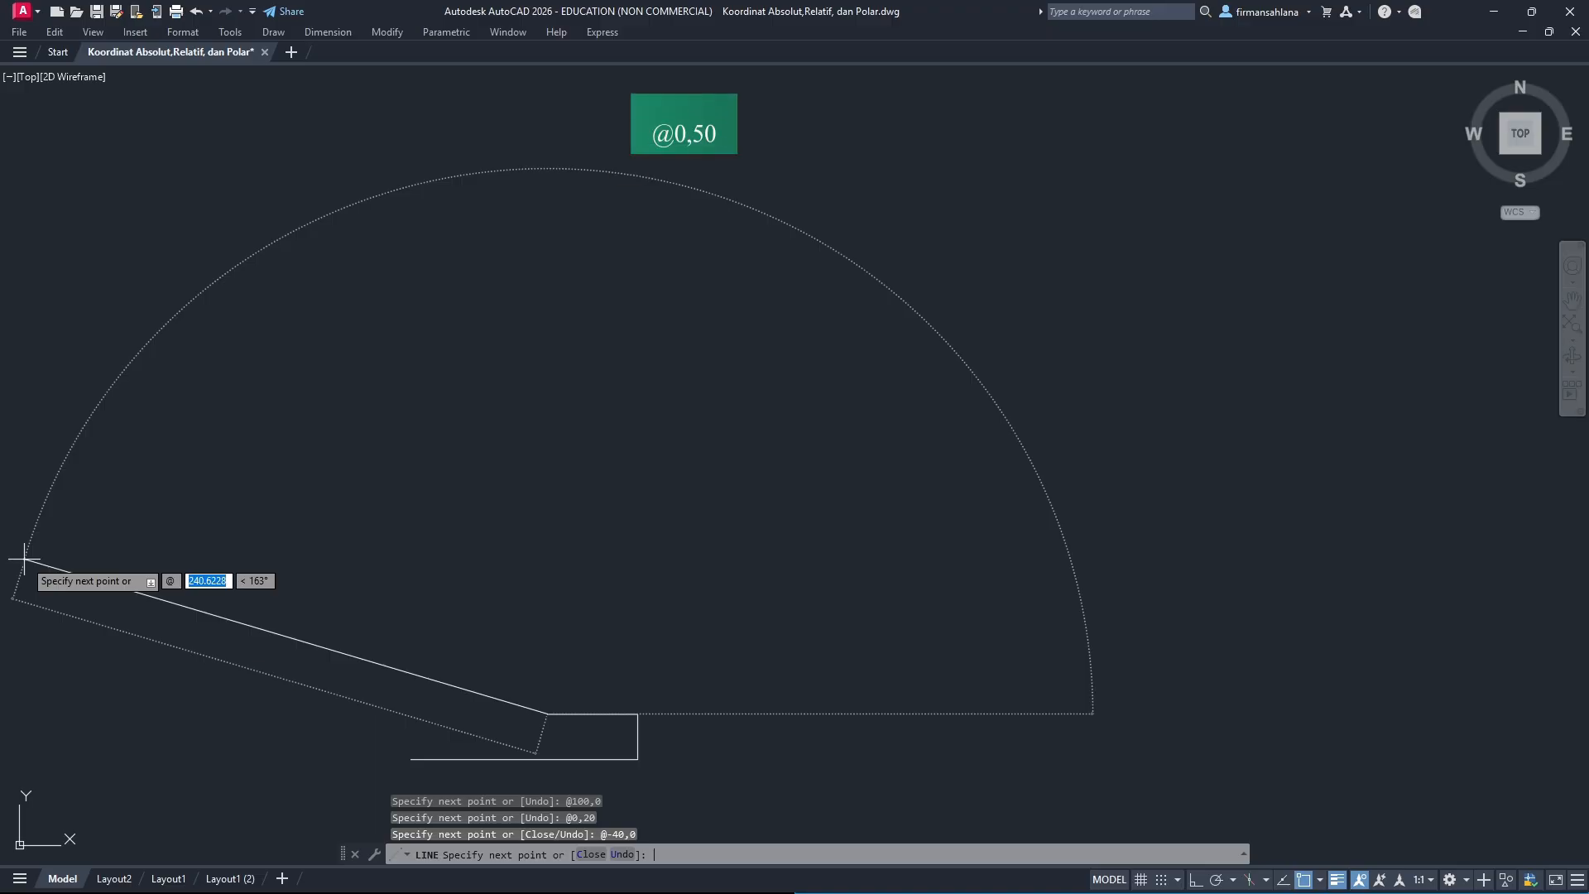
type("0")
type(",50")
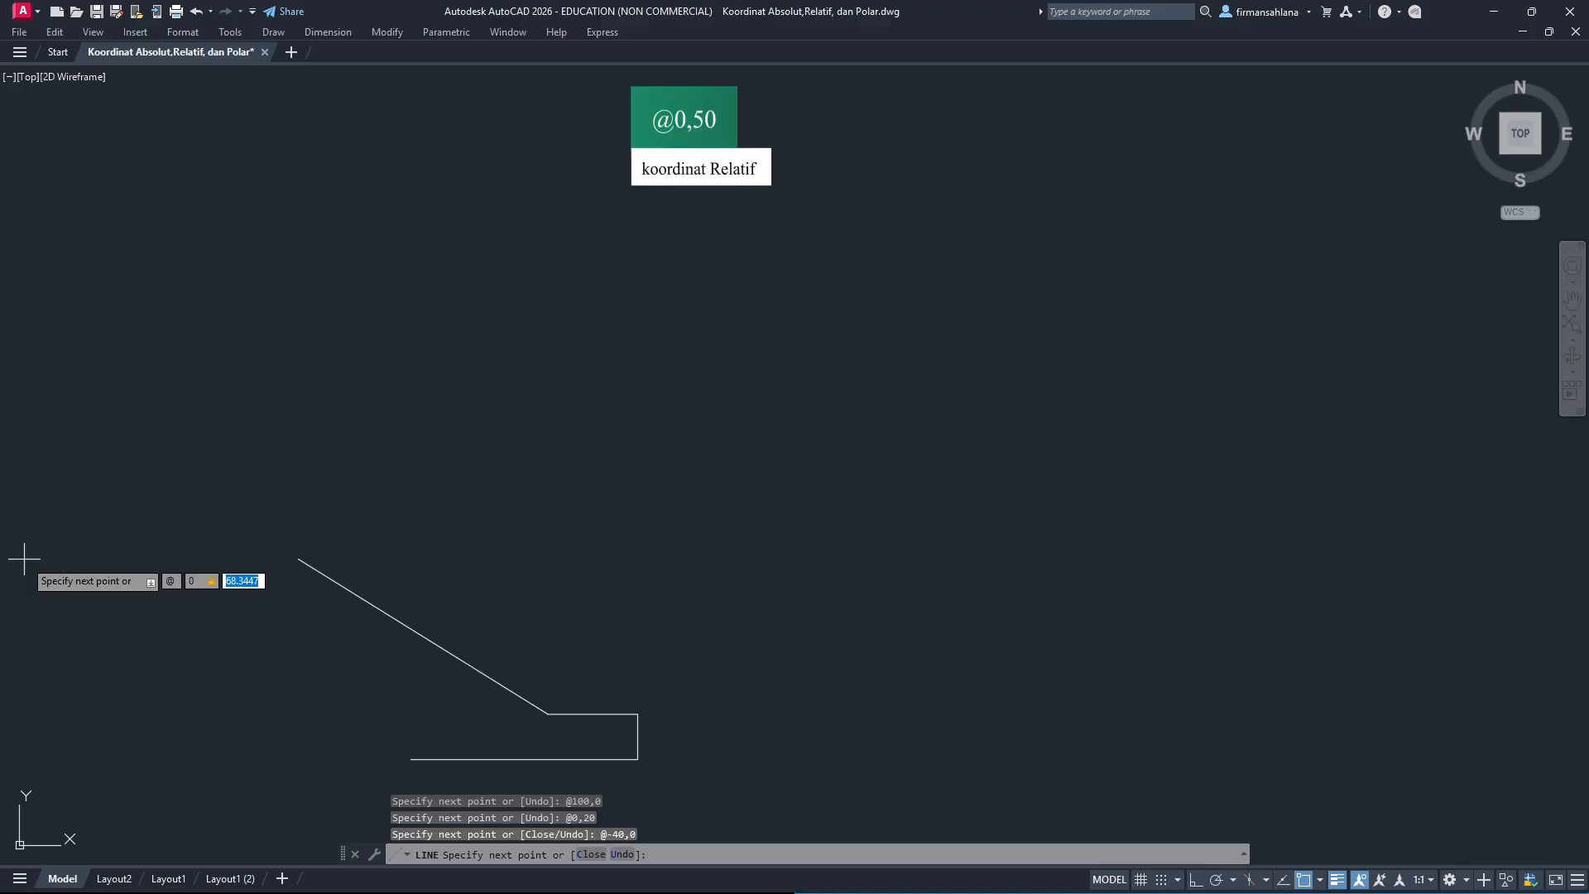
key("Return")
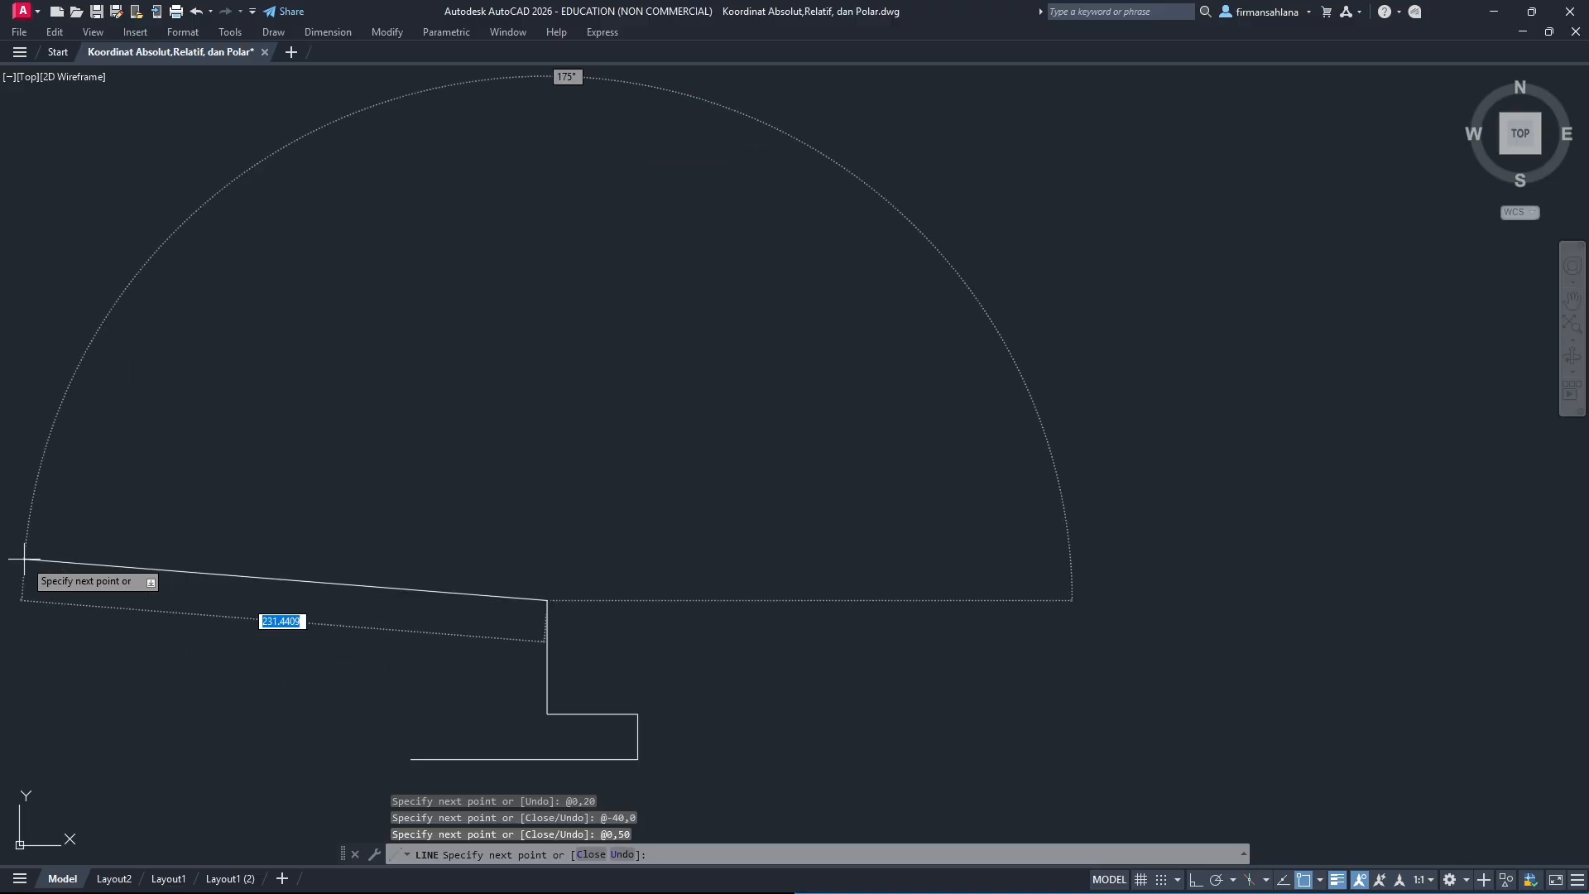
Add the raised part's upper edge to @-30,0 and its downward edge to @0,-30.
type("@-")
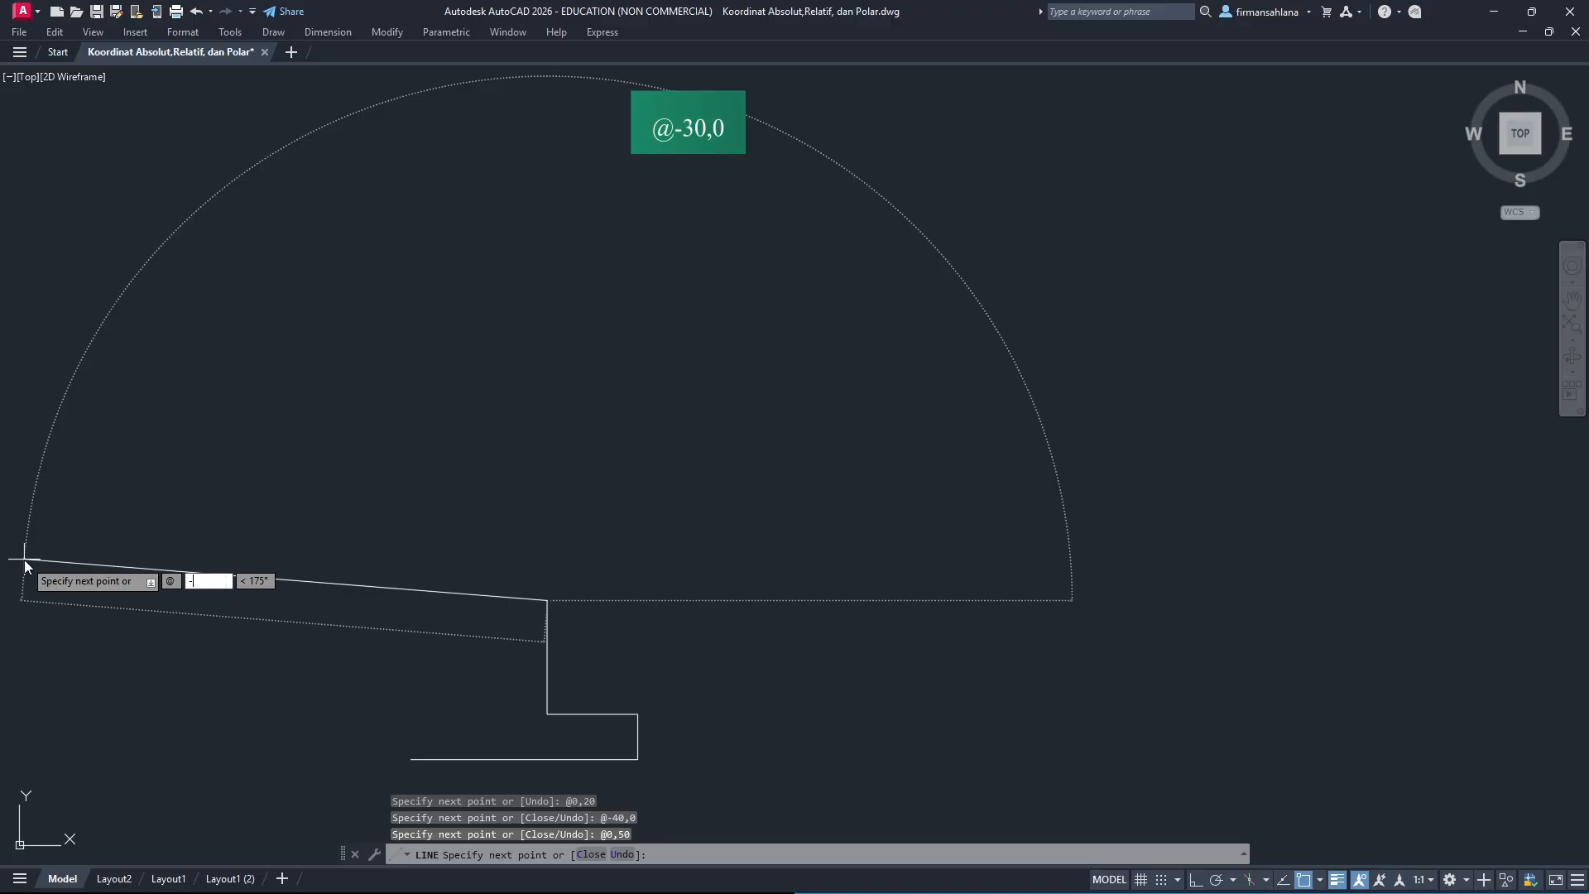
type("30,0")
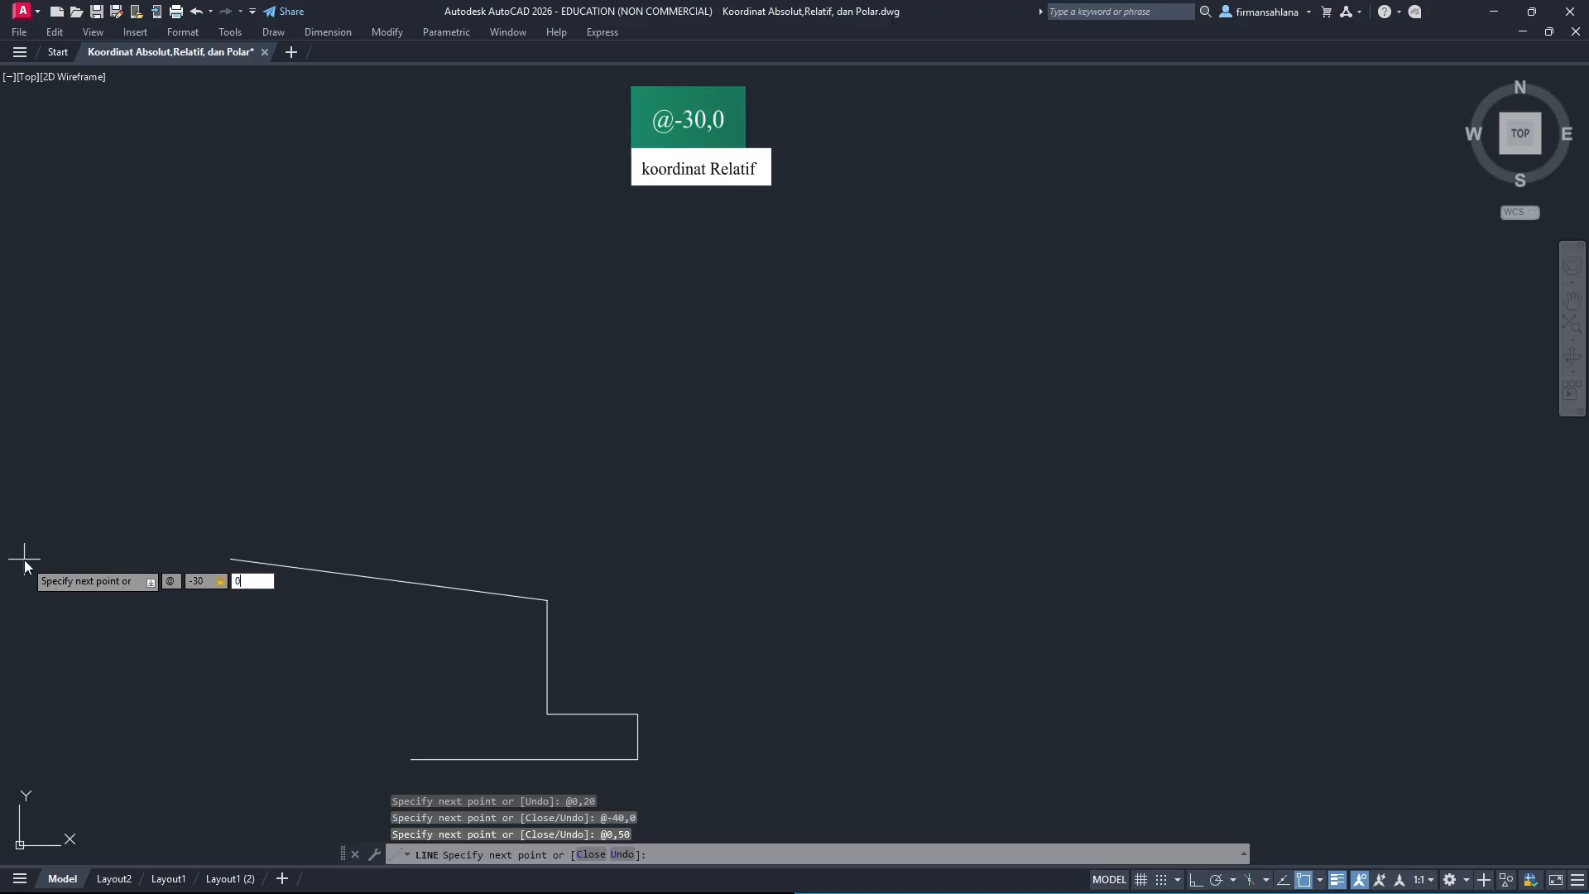
key("Return")
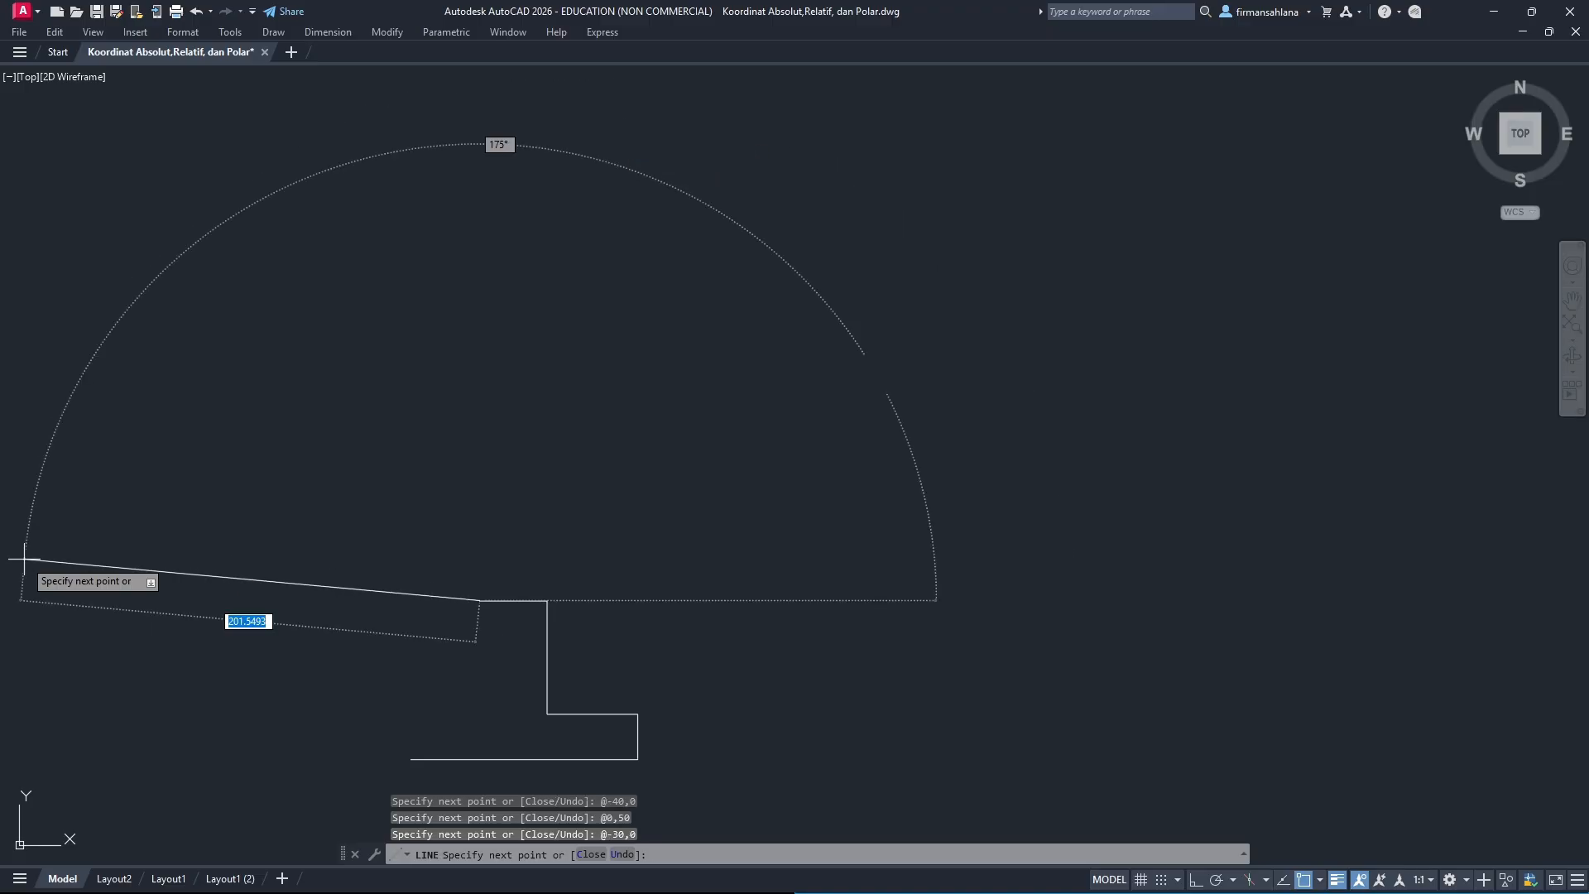
type("@0,-30")
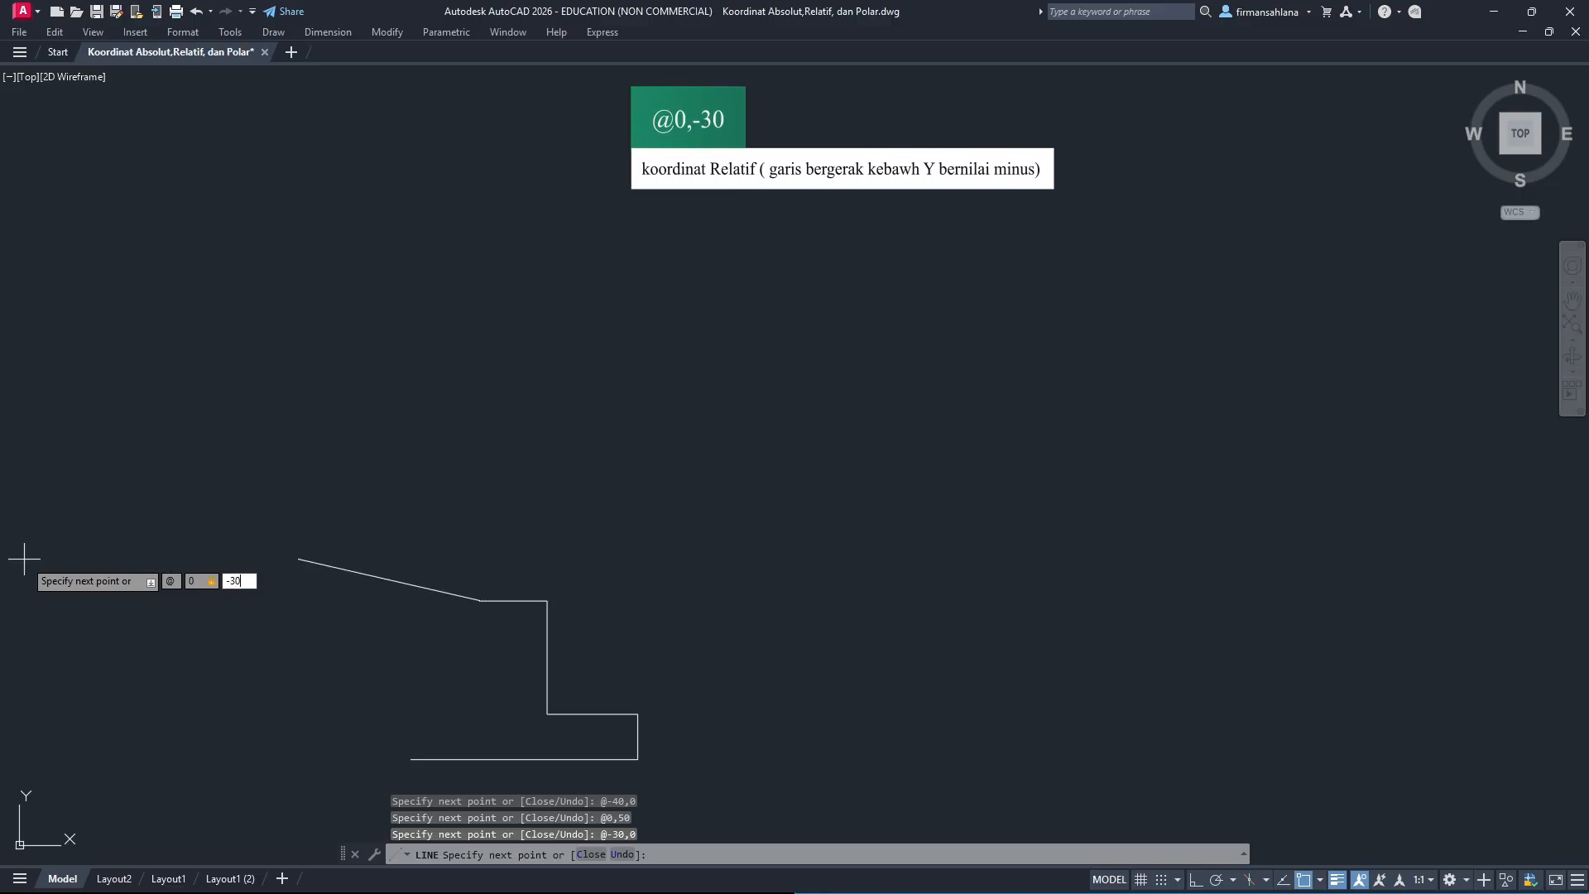
key("Return")
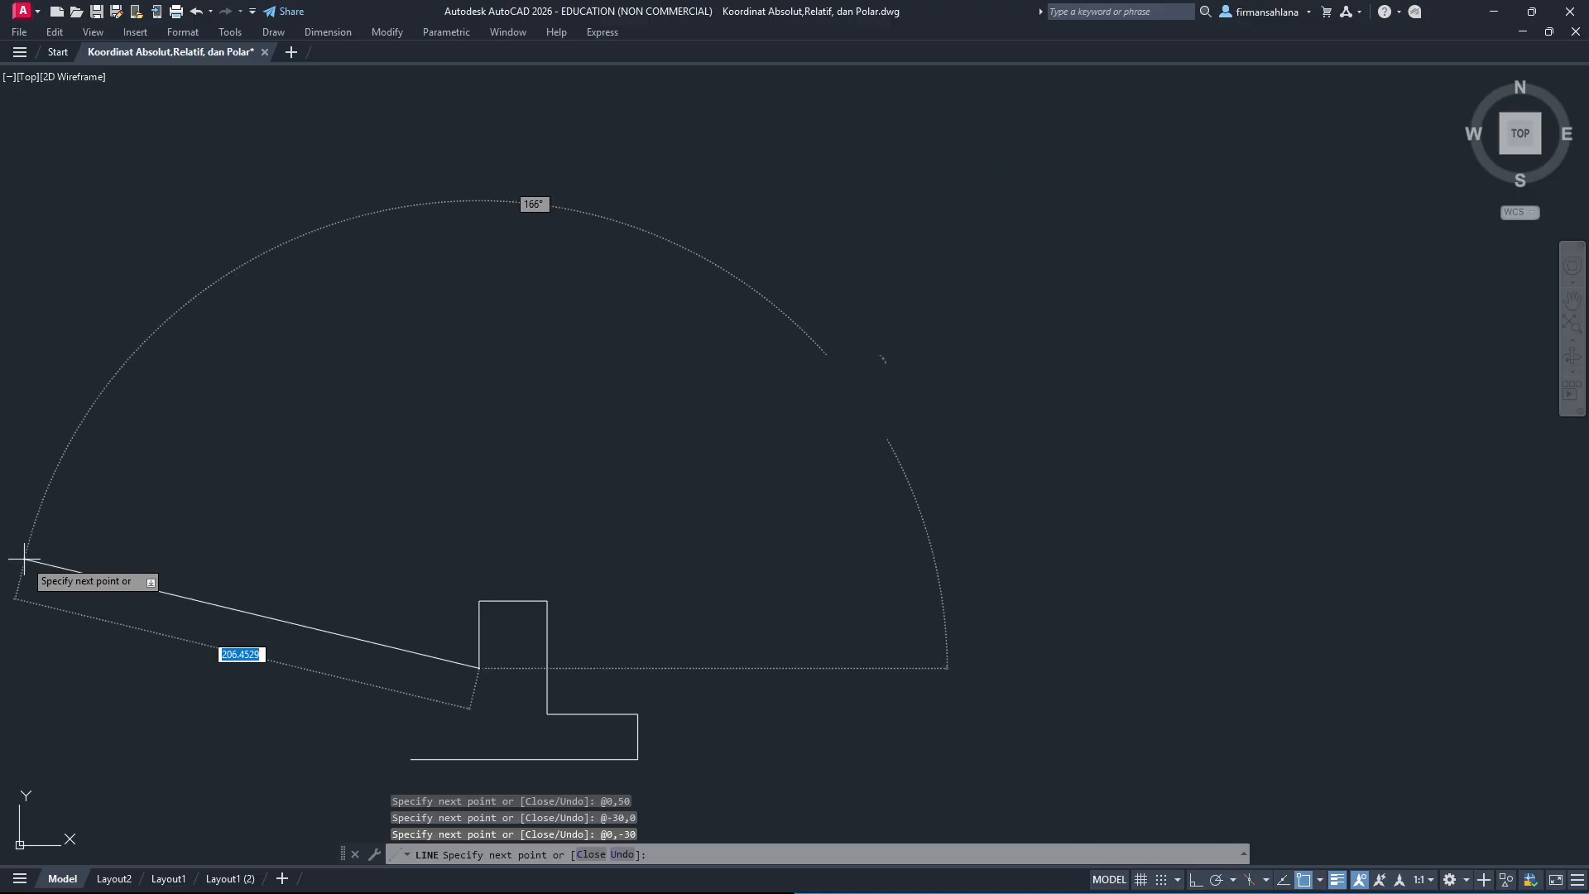
Close the outline back at its start with segments to @-30,0 and @0,-40, and end the line.
type("-30,")
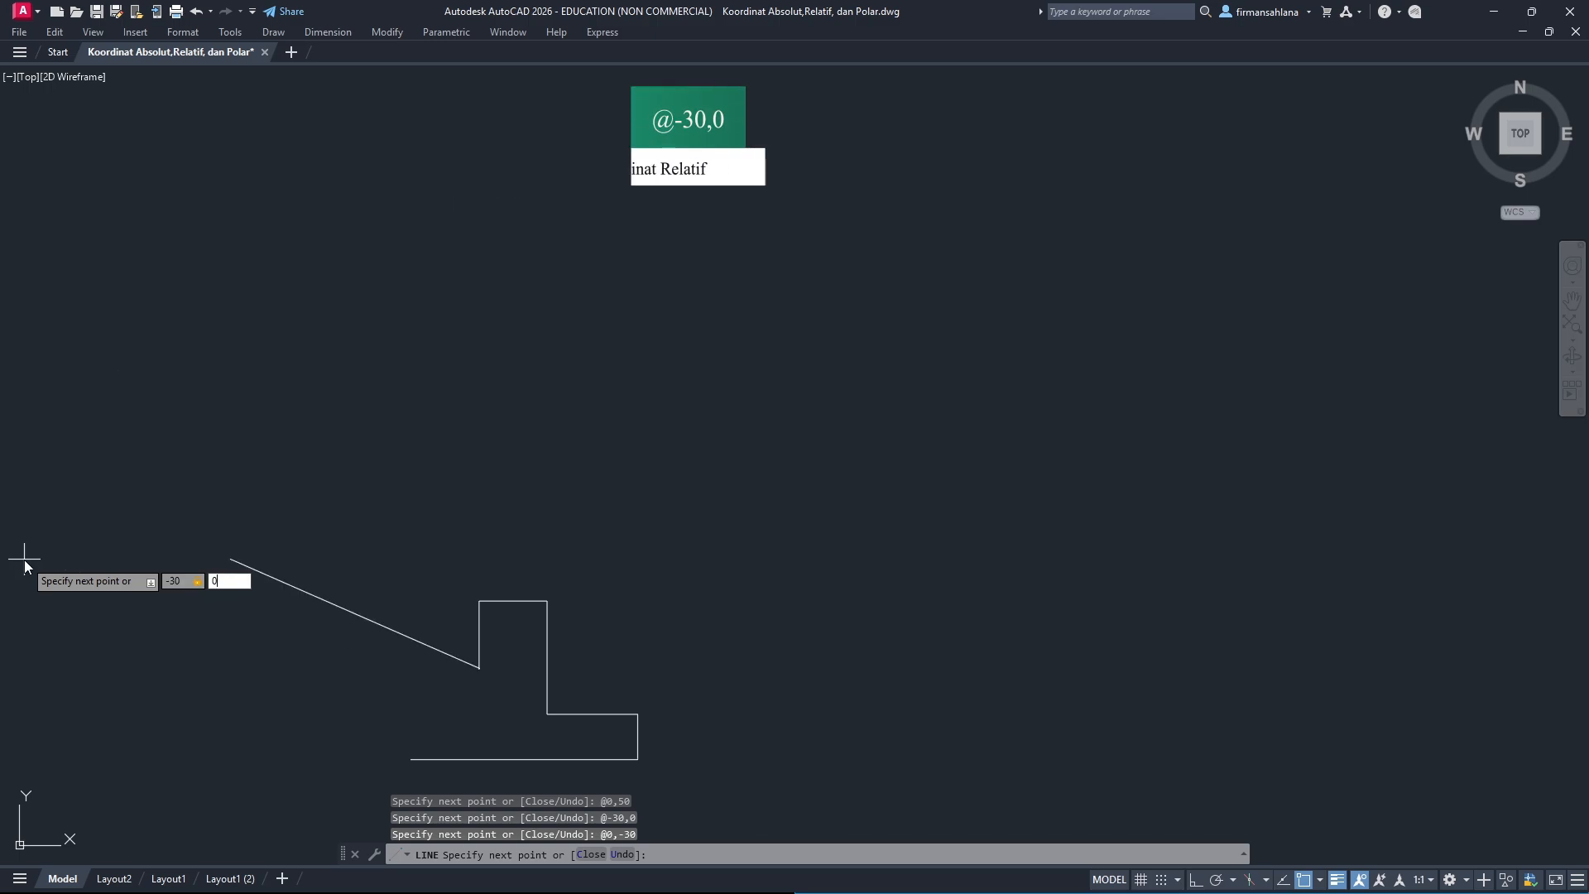
key("Return")
type("@0")
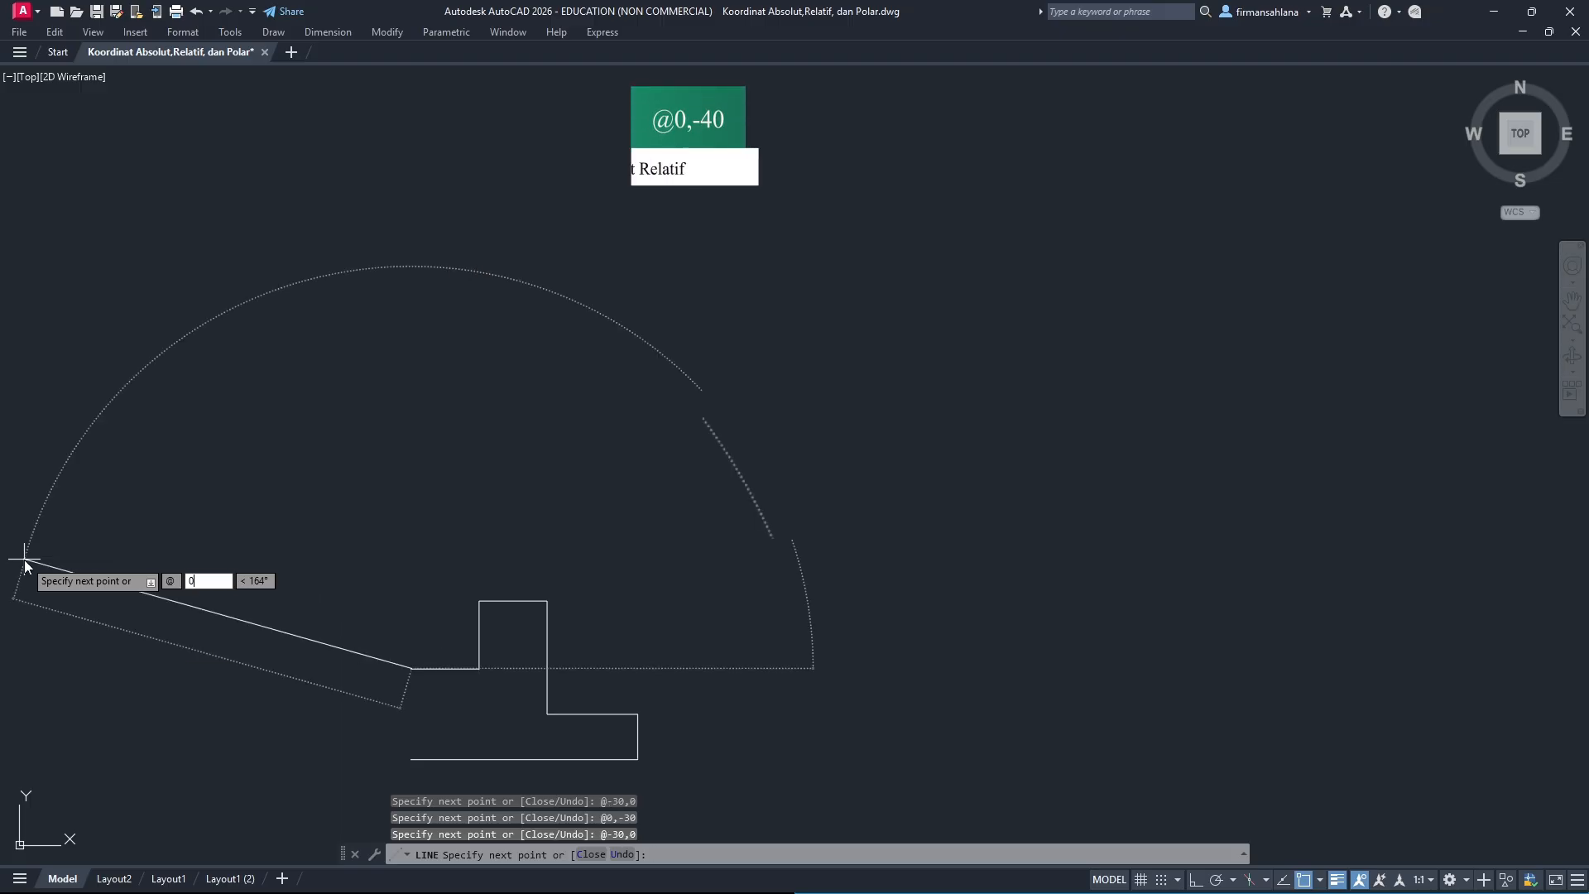
type(",")
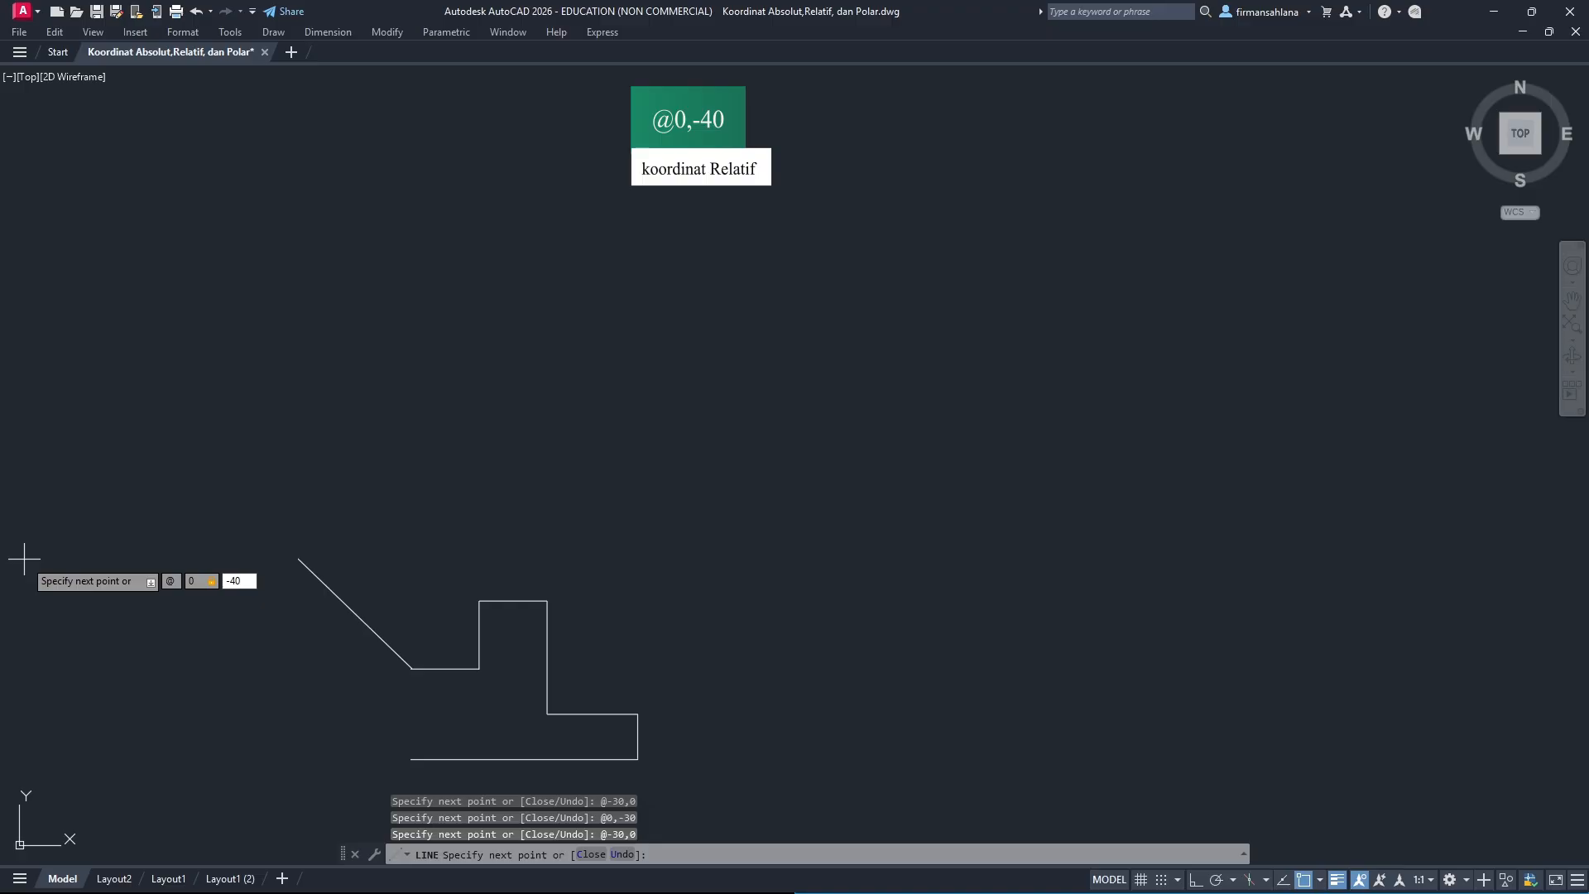
type("-40")
key("Return")
key("Return")
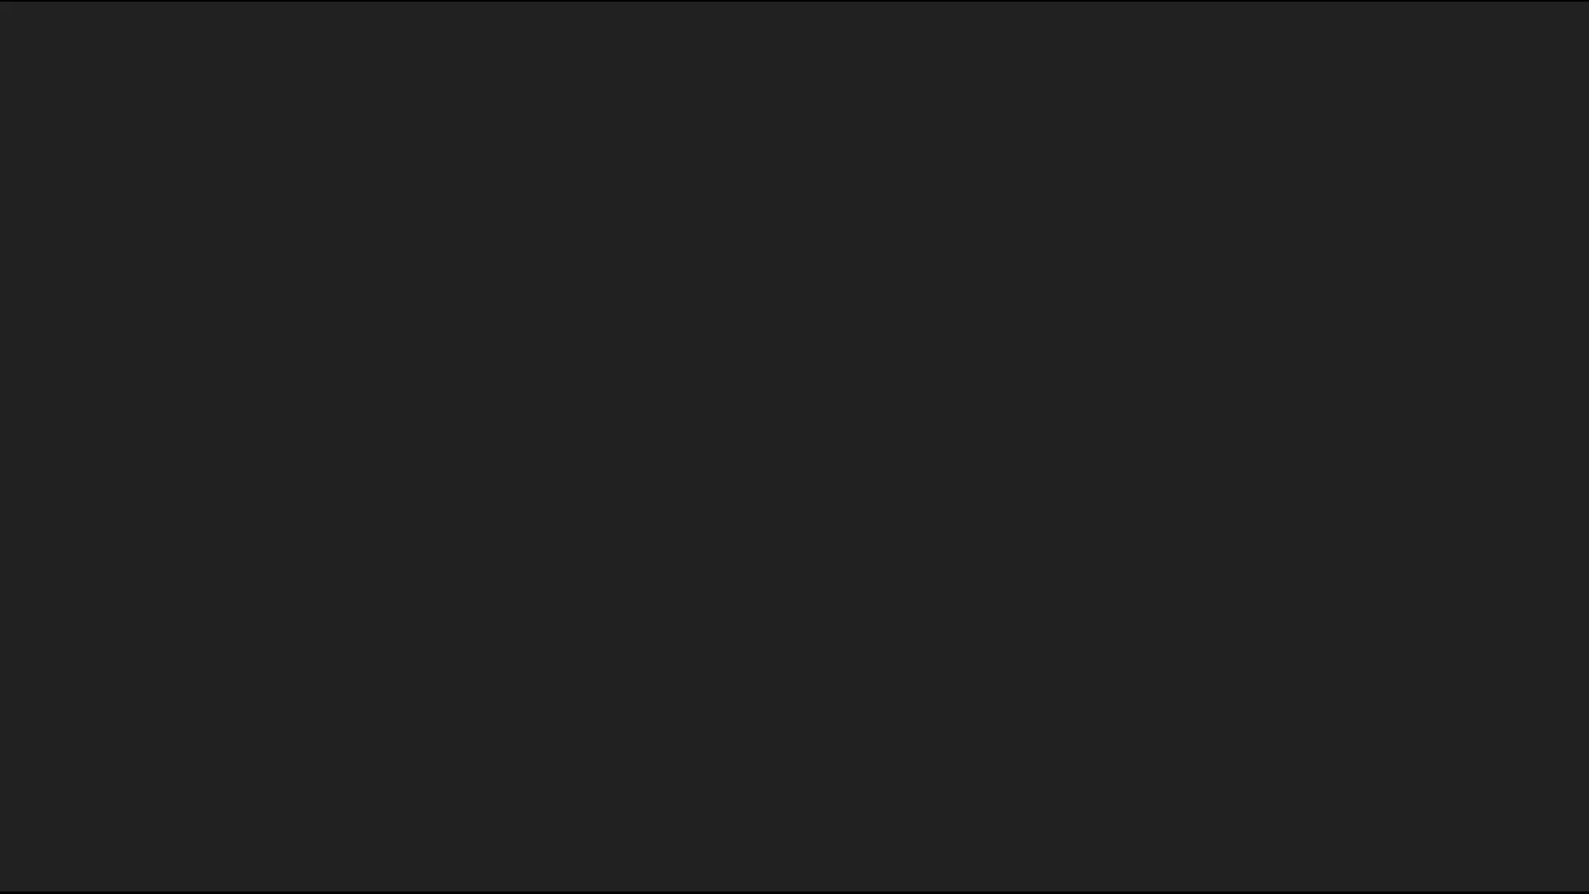
type("l")
key("Return")
type("50")
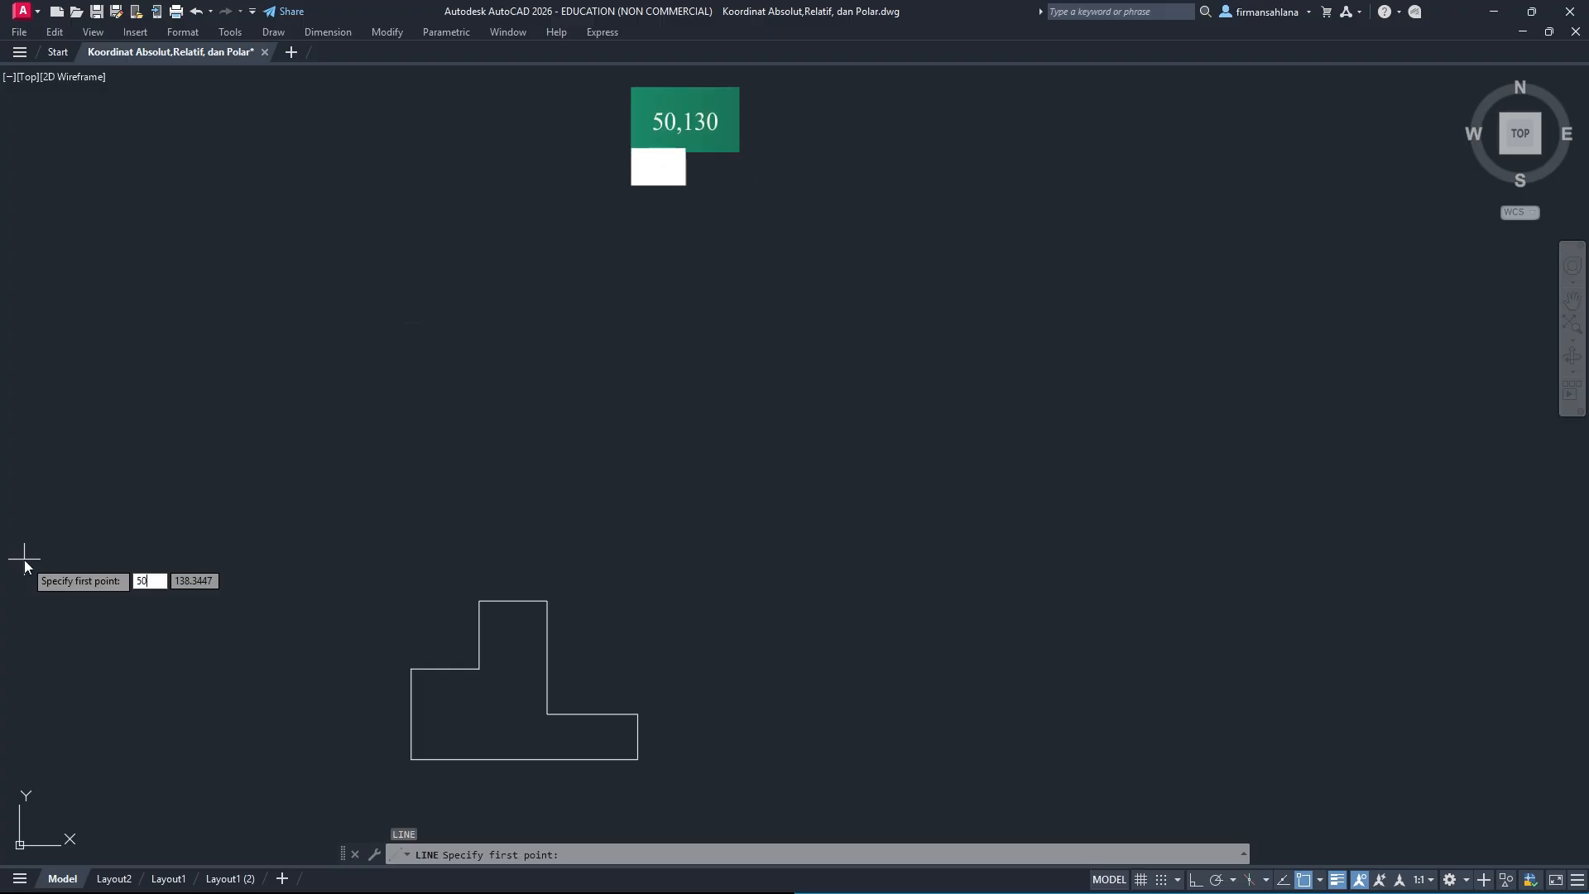
type(",")
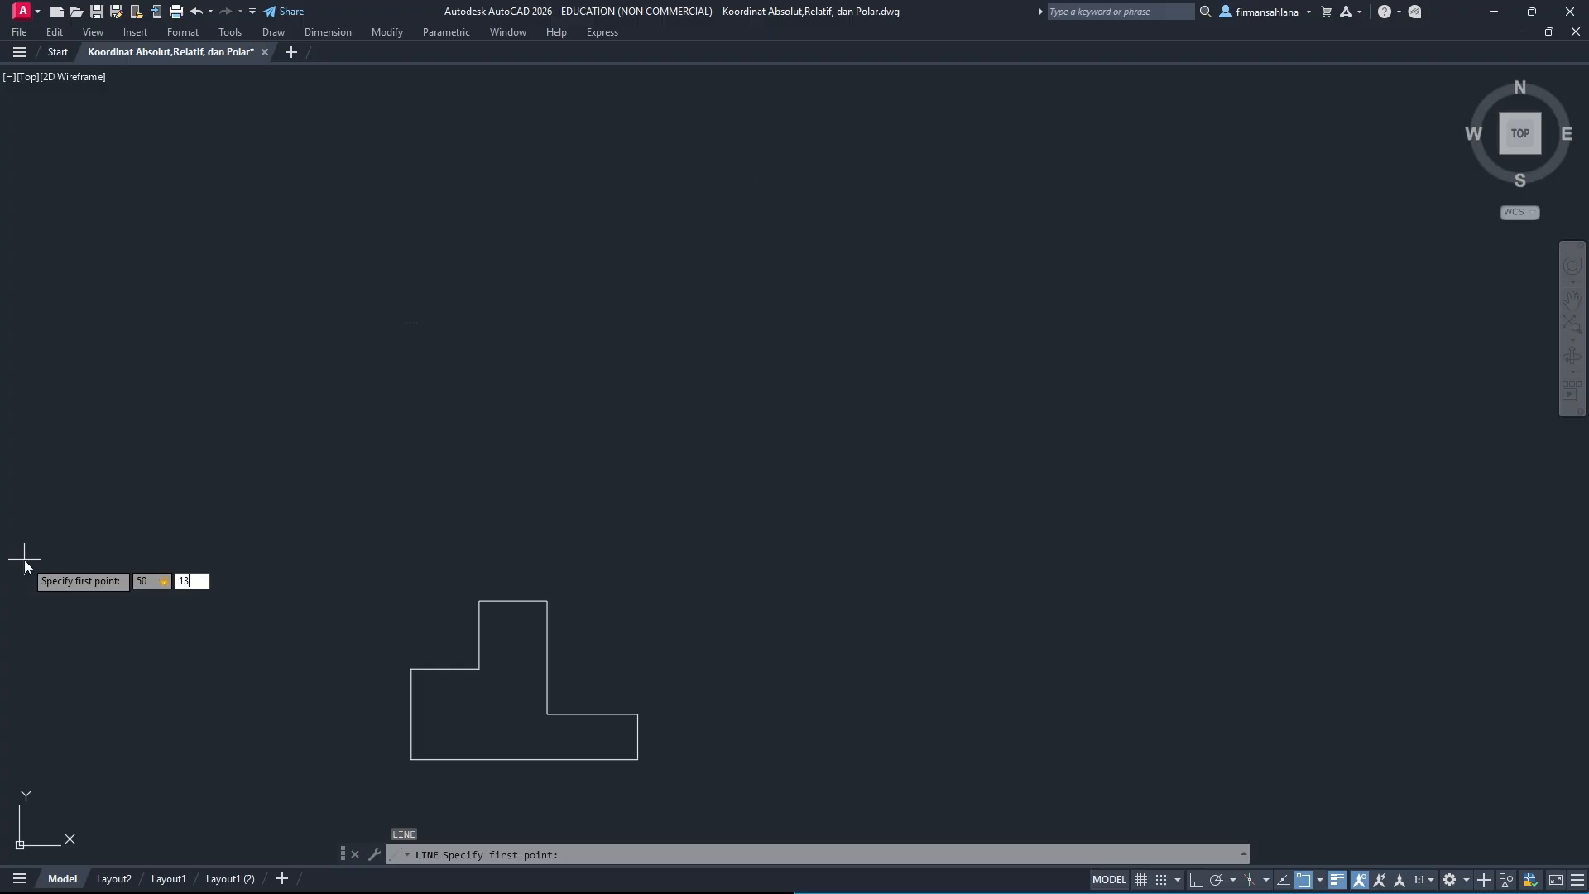
key("Return")
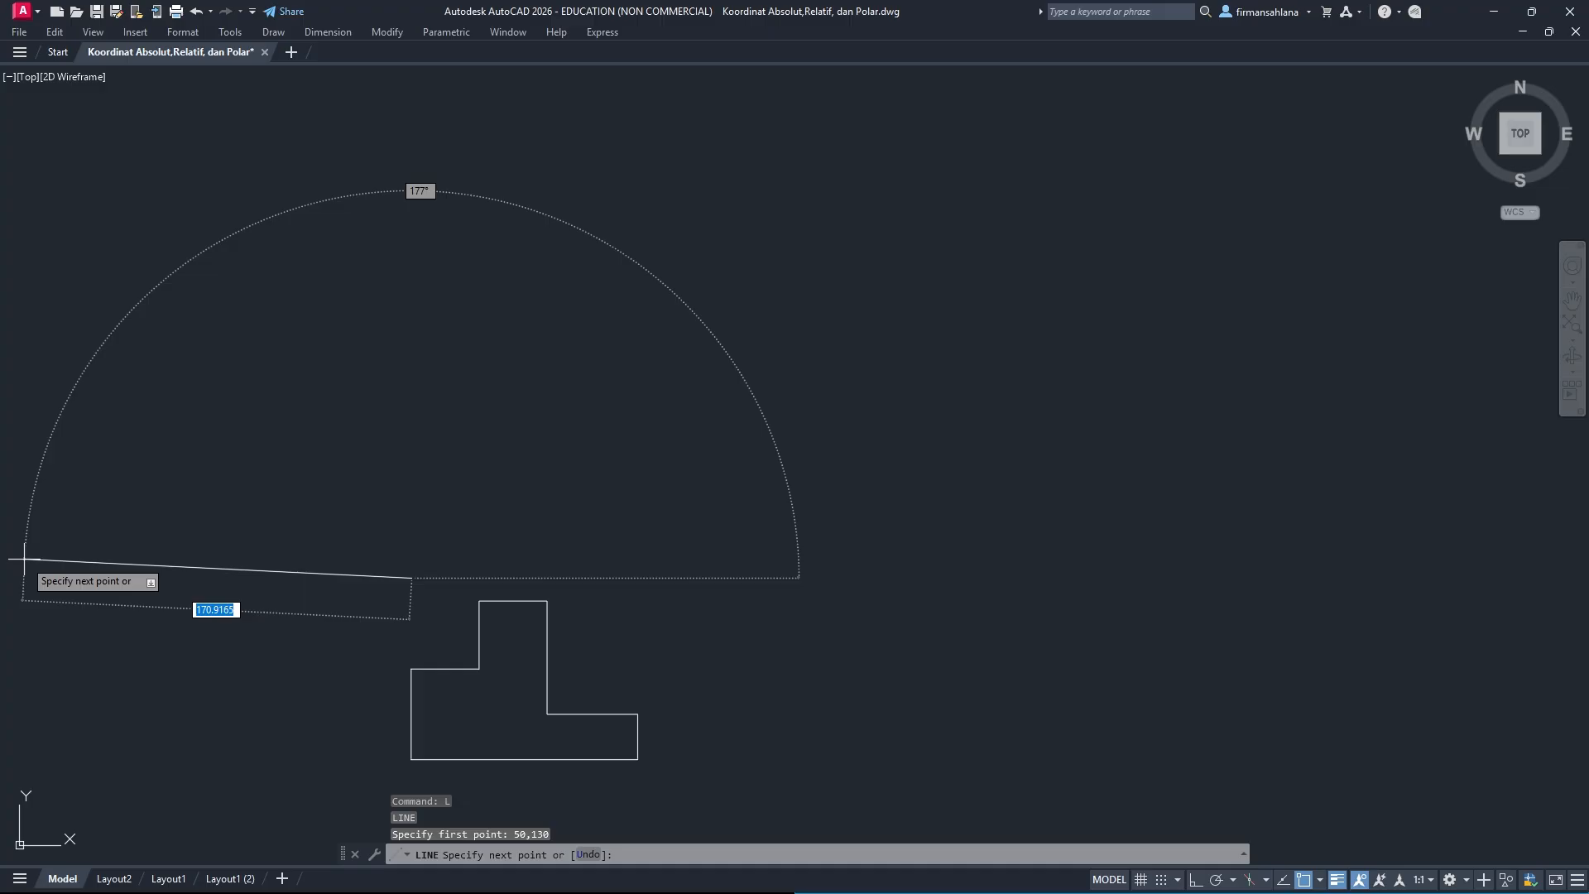
type("@10")
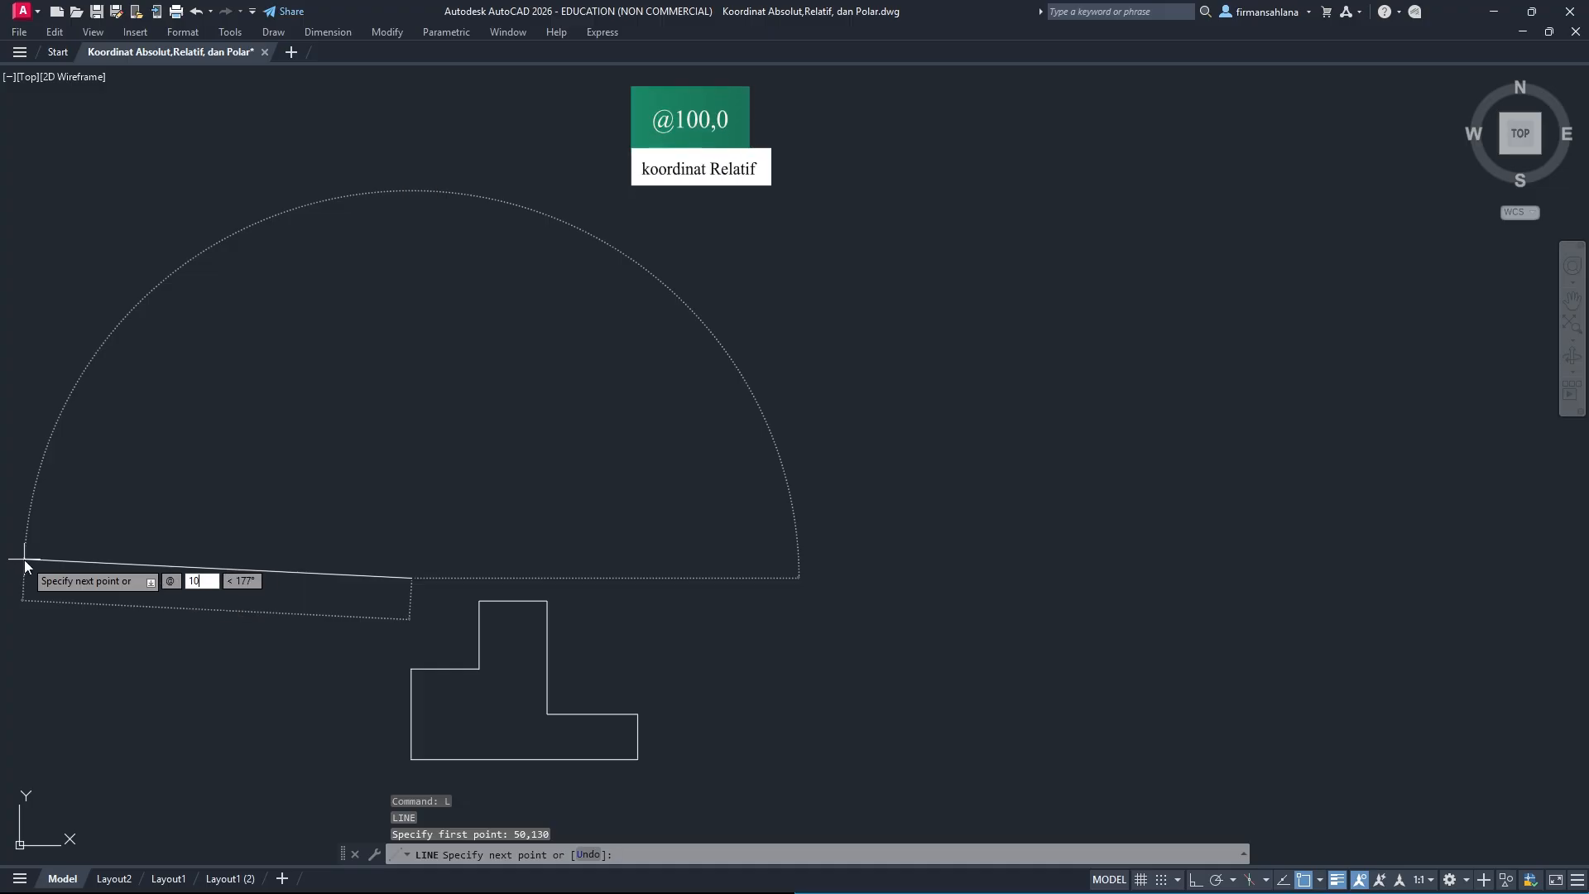
type("0,0")
key("Return")
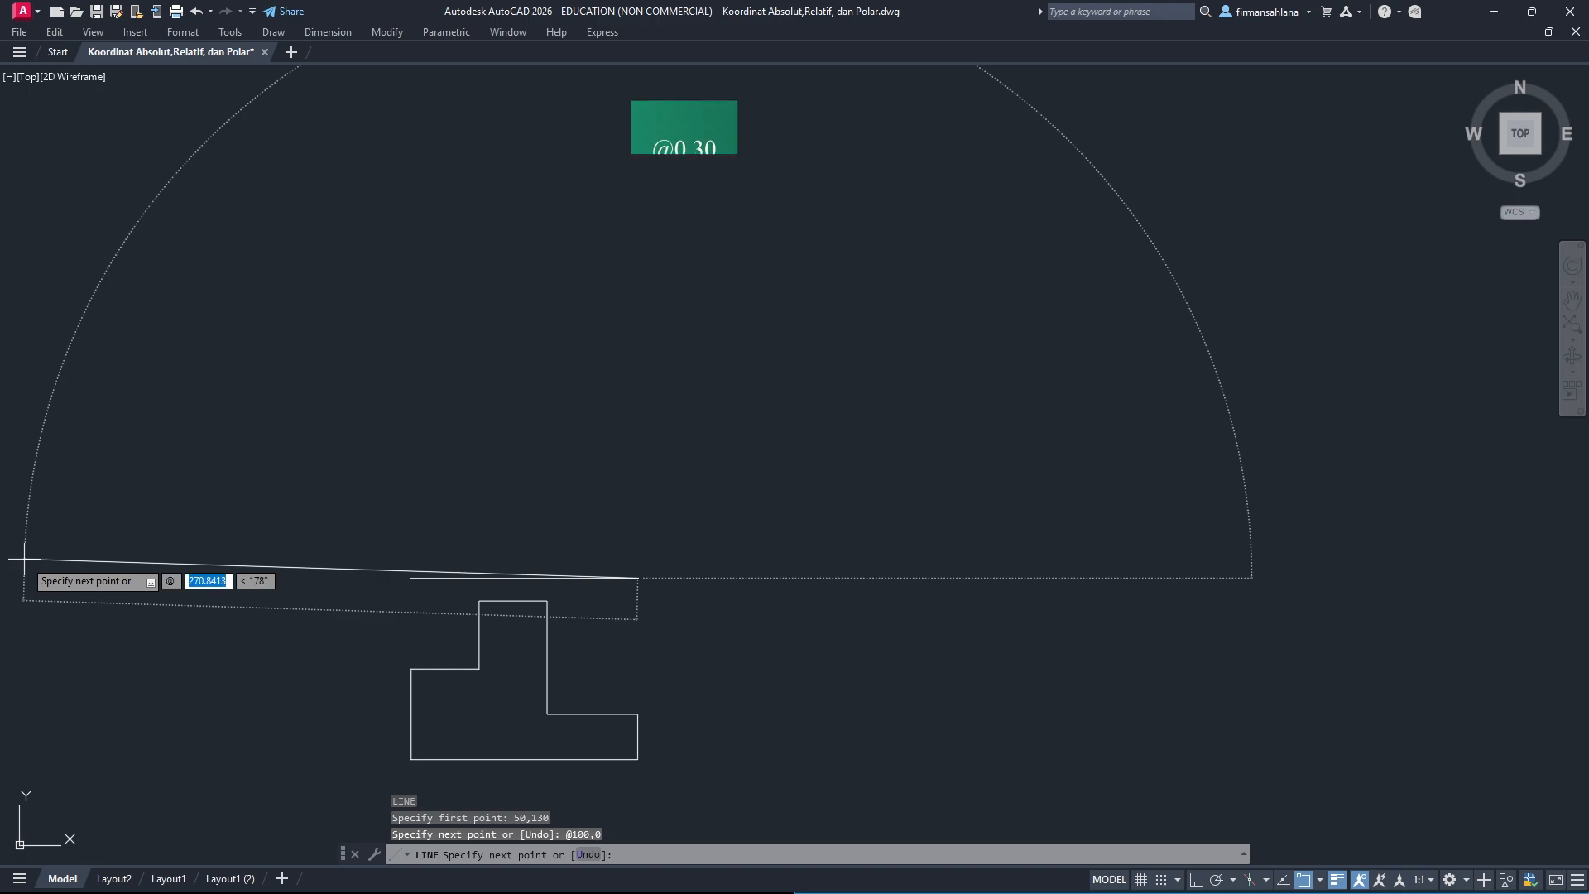
type("@0,3")
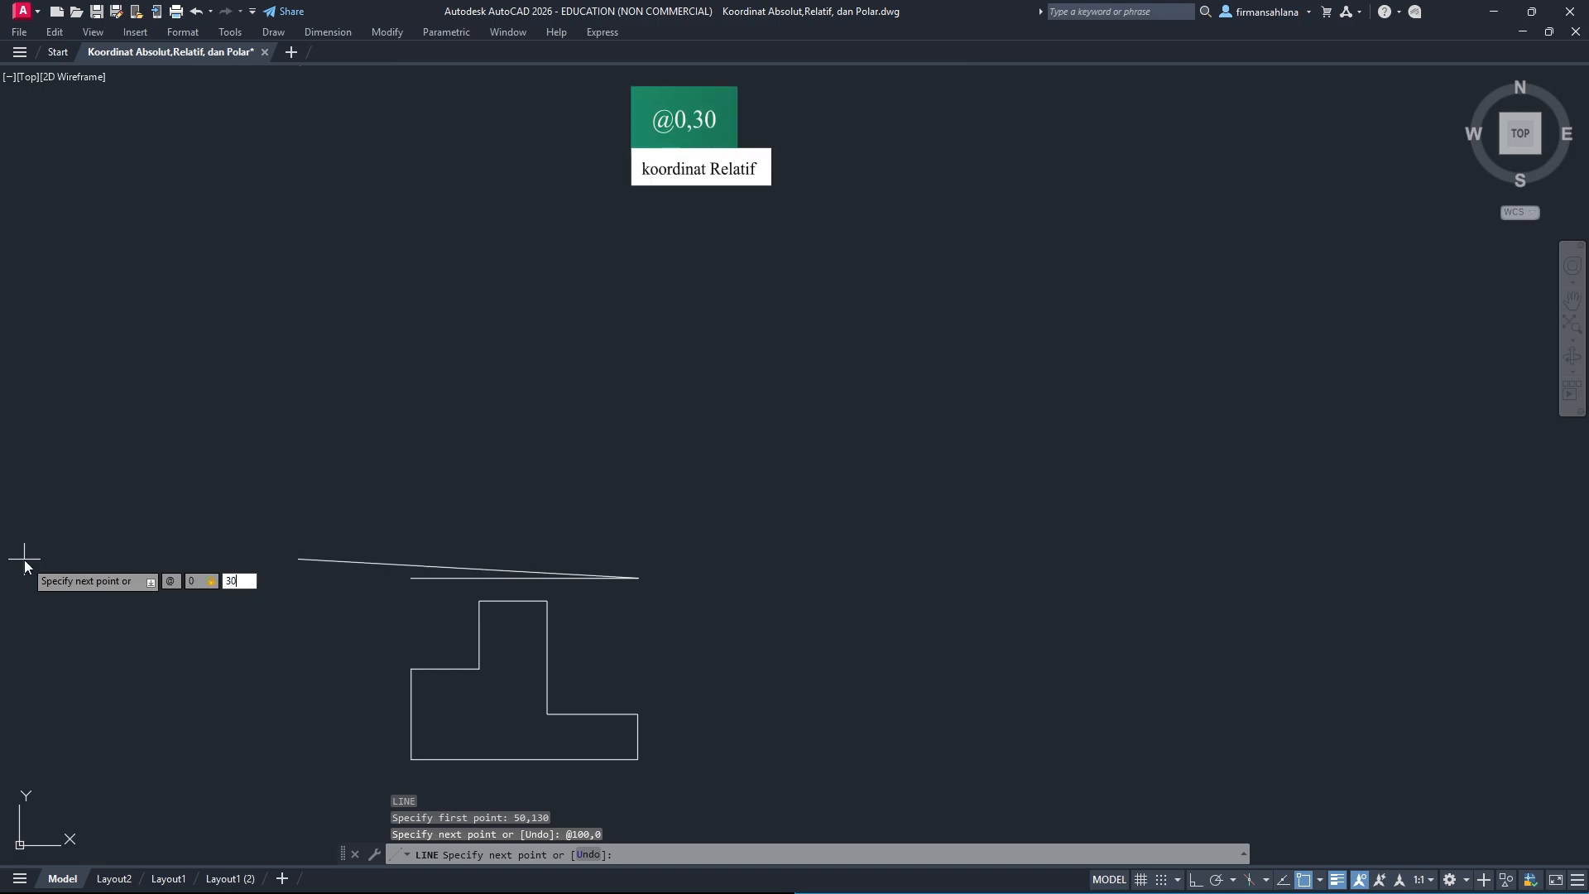
type("0")
key("Return")
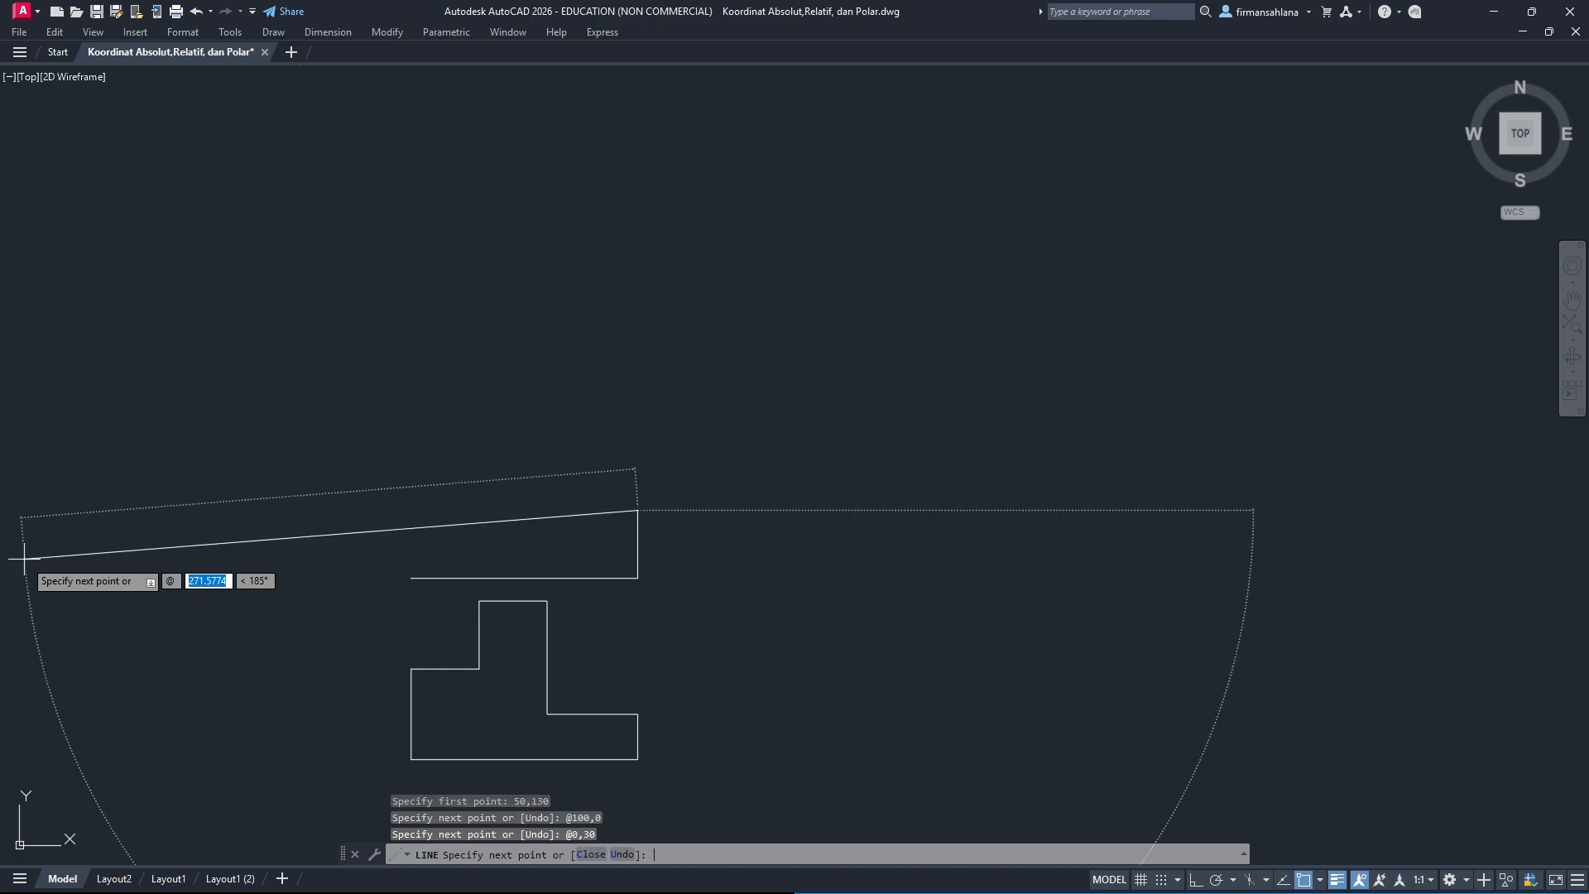
Draw the first stair step of the second outline with segments to @-20,0 and @0,30.
type("@-20,")
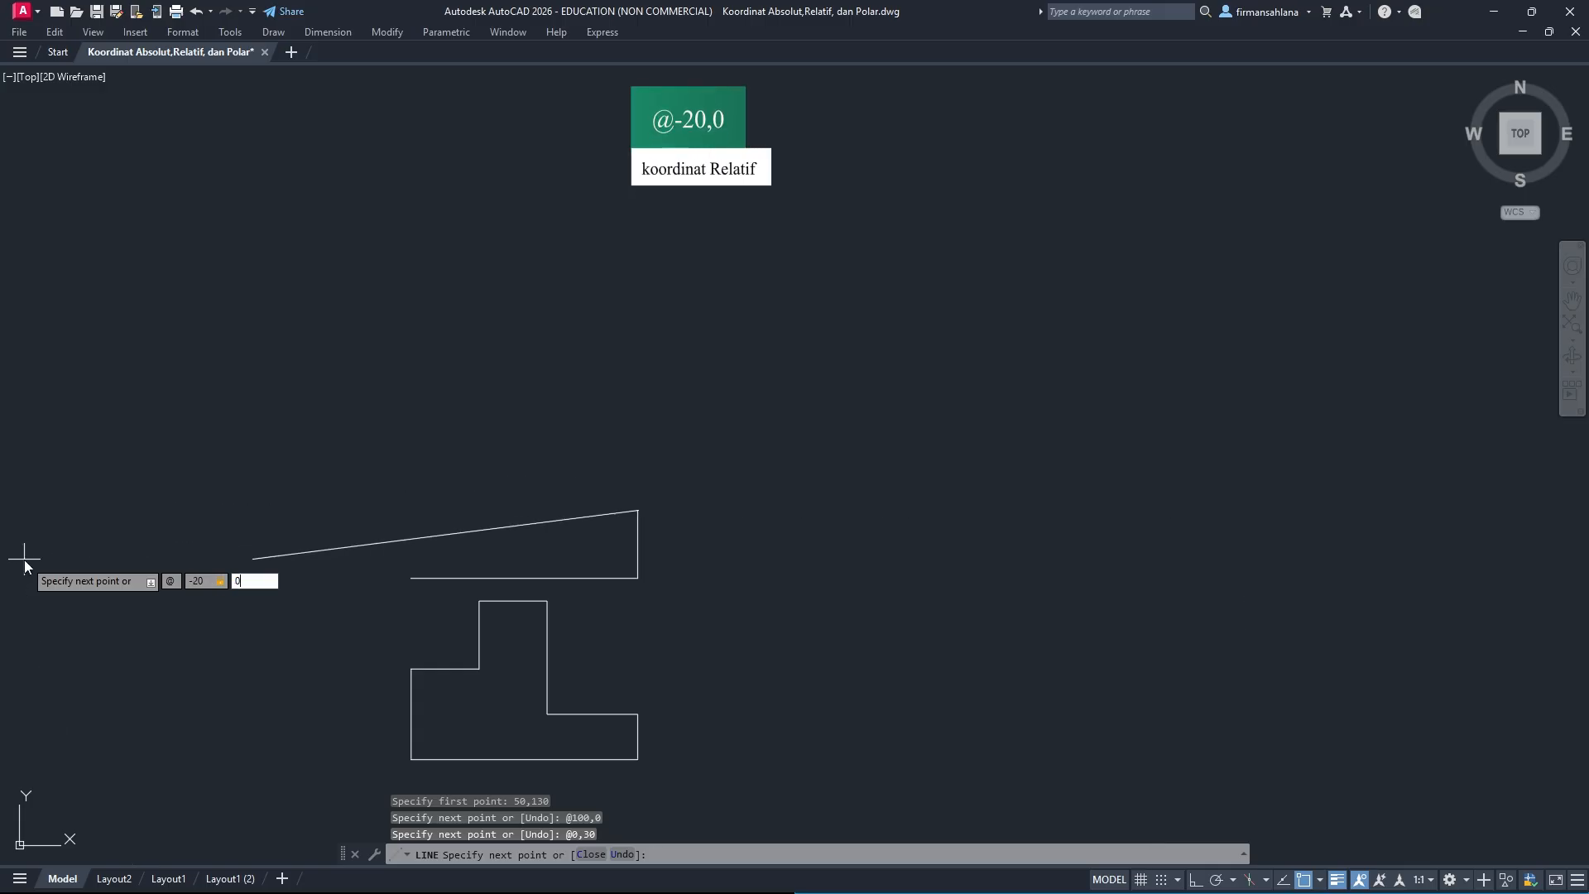
type("0")
key("Return")
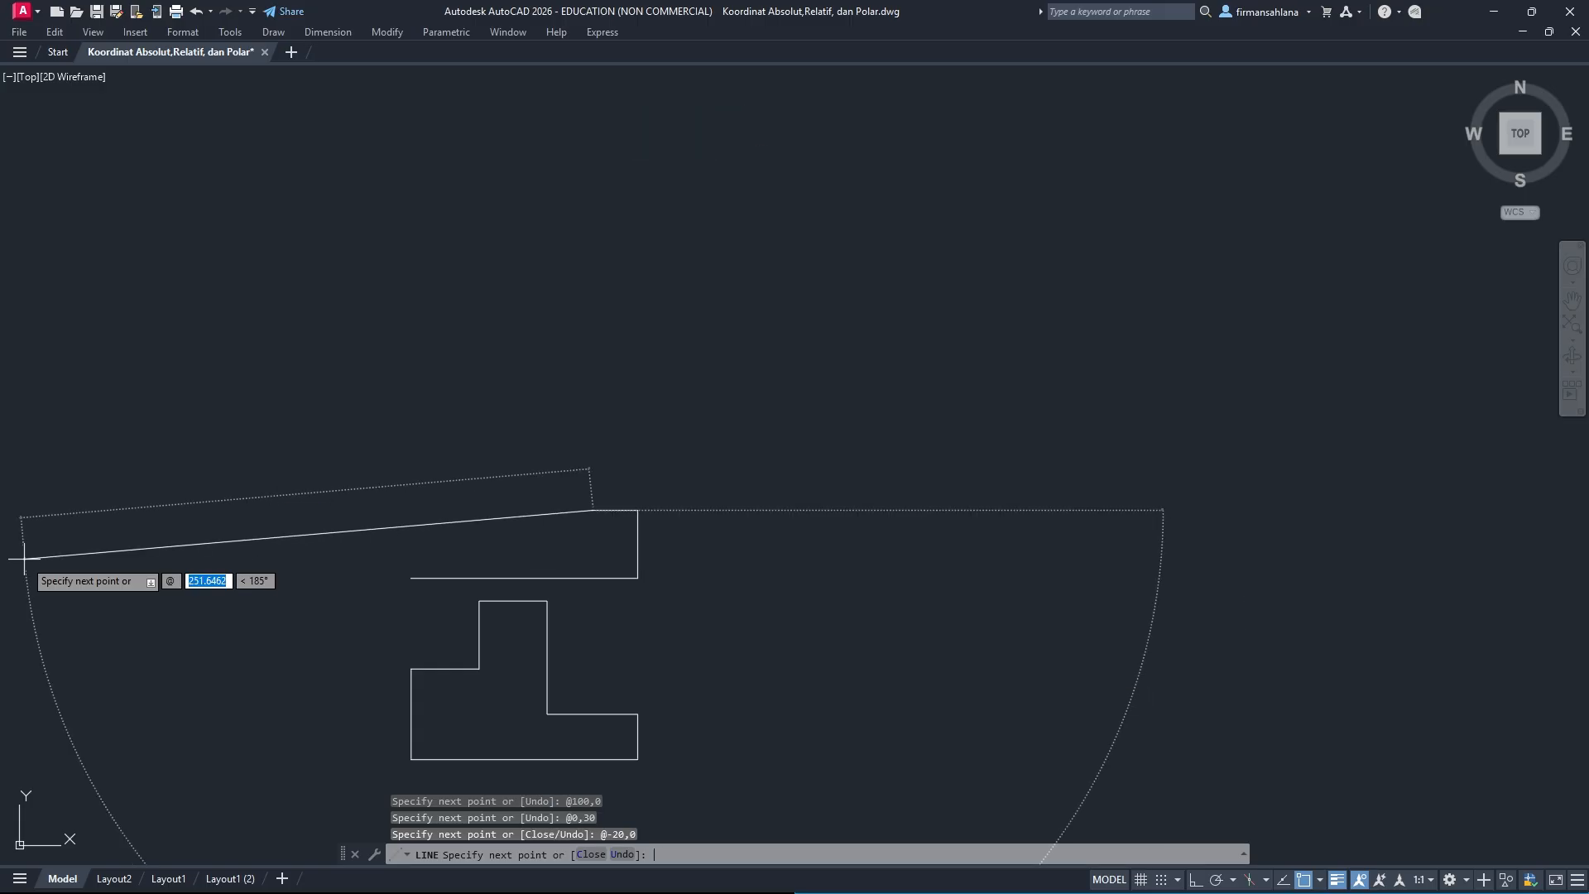
type("@0,")
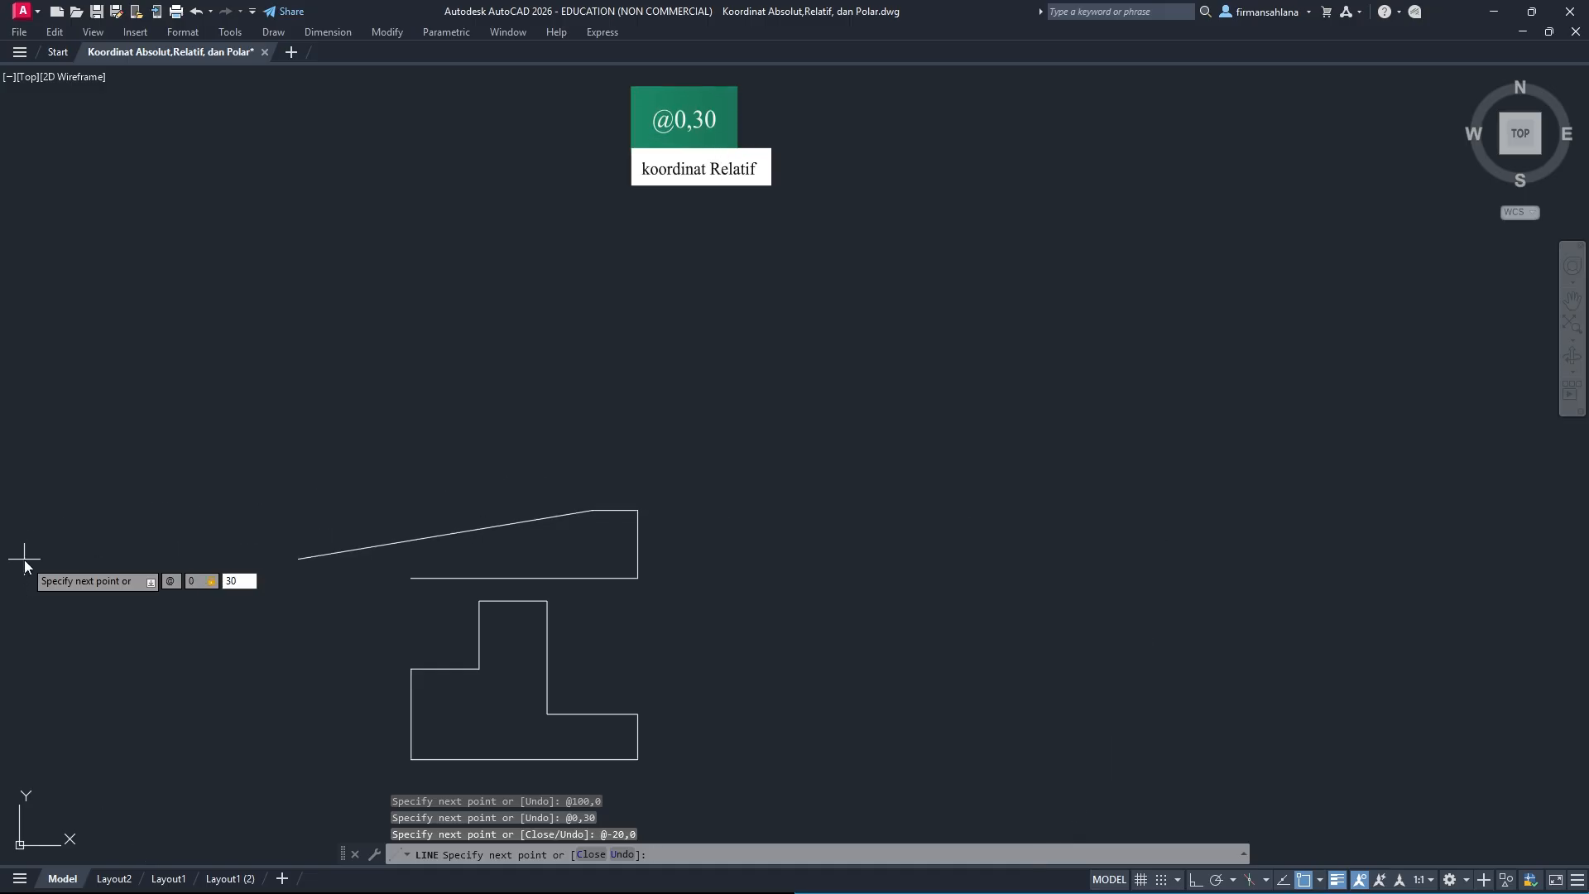
type("30")
key("Return")
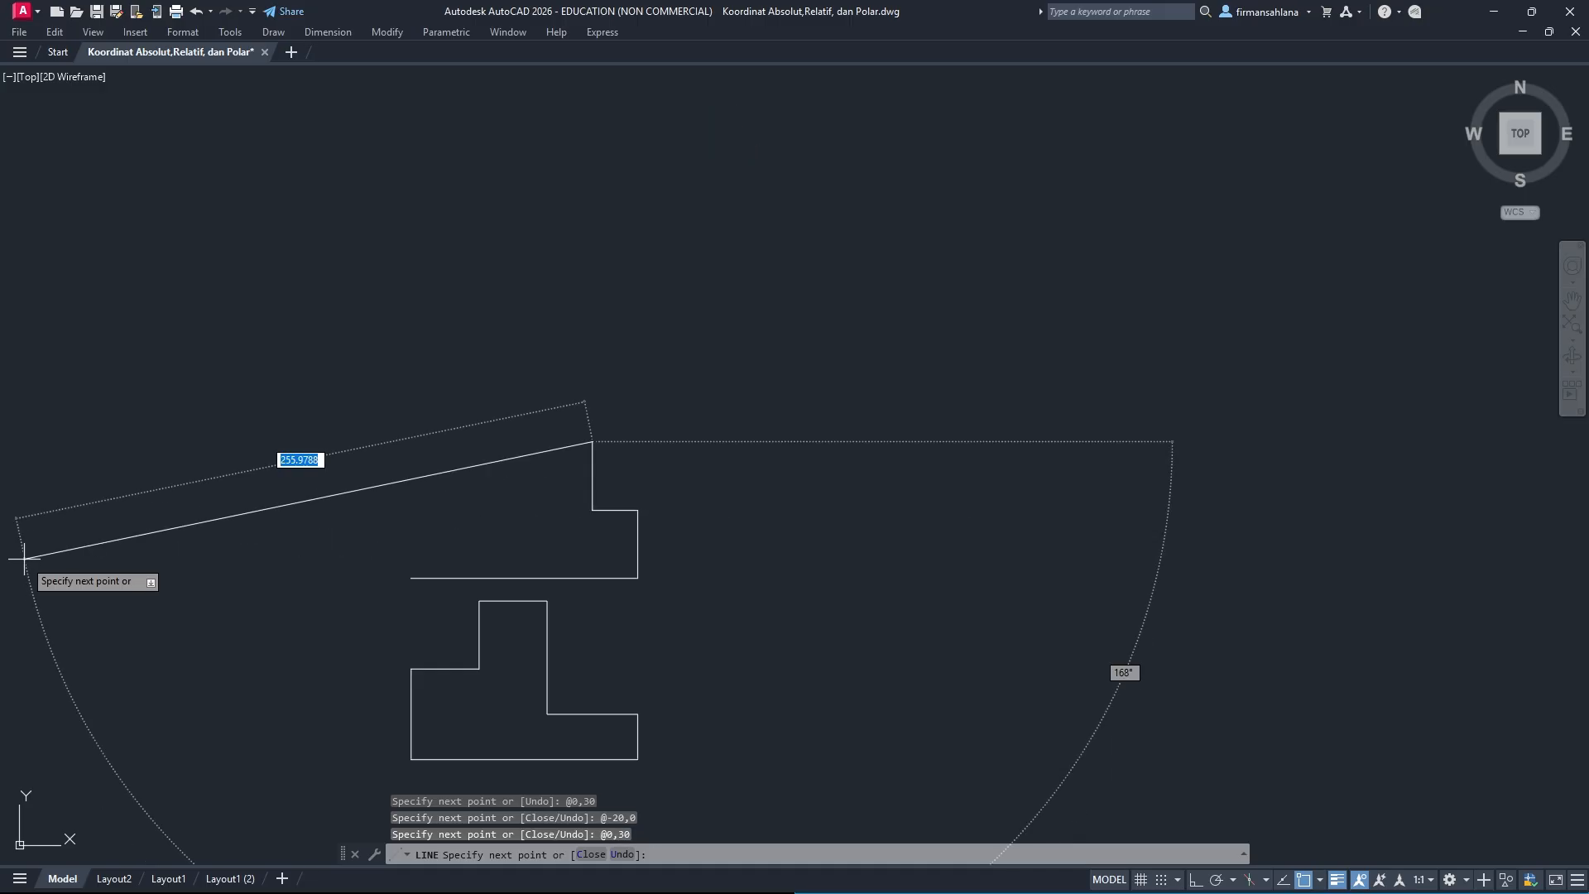
Draw the second stair step of the second outline with segments to @-20,0 and @0,30.
type("@-20")
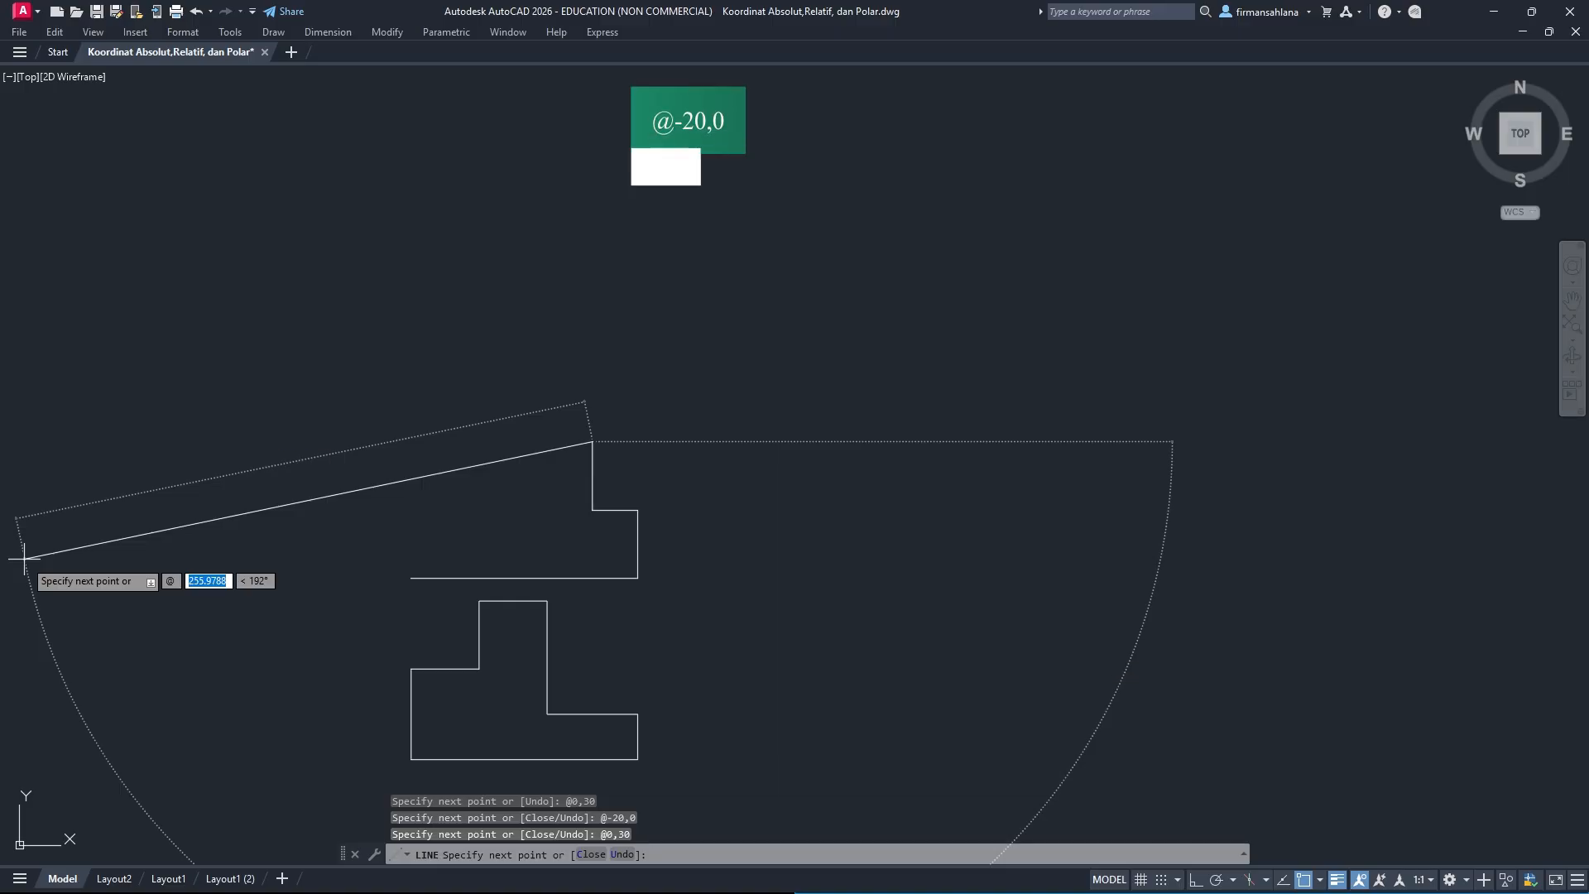
type(",0")
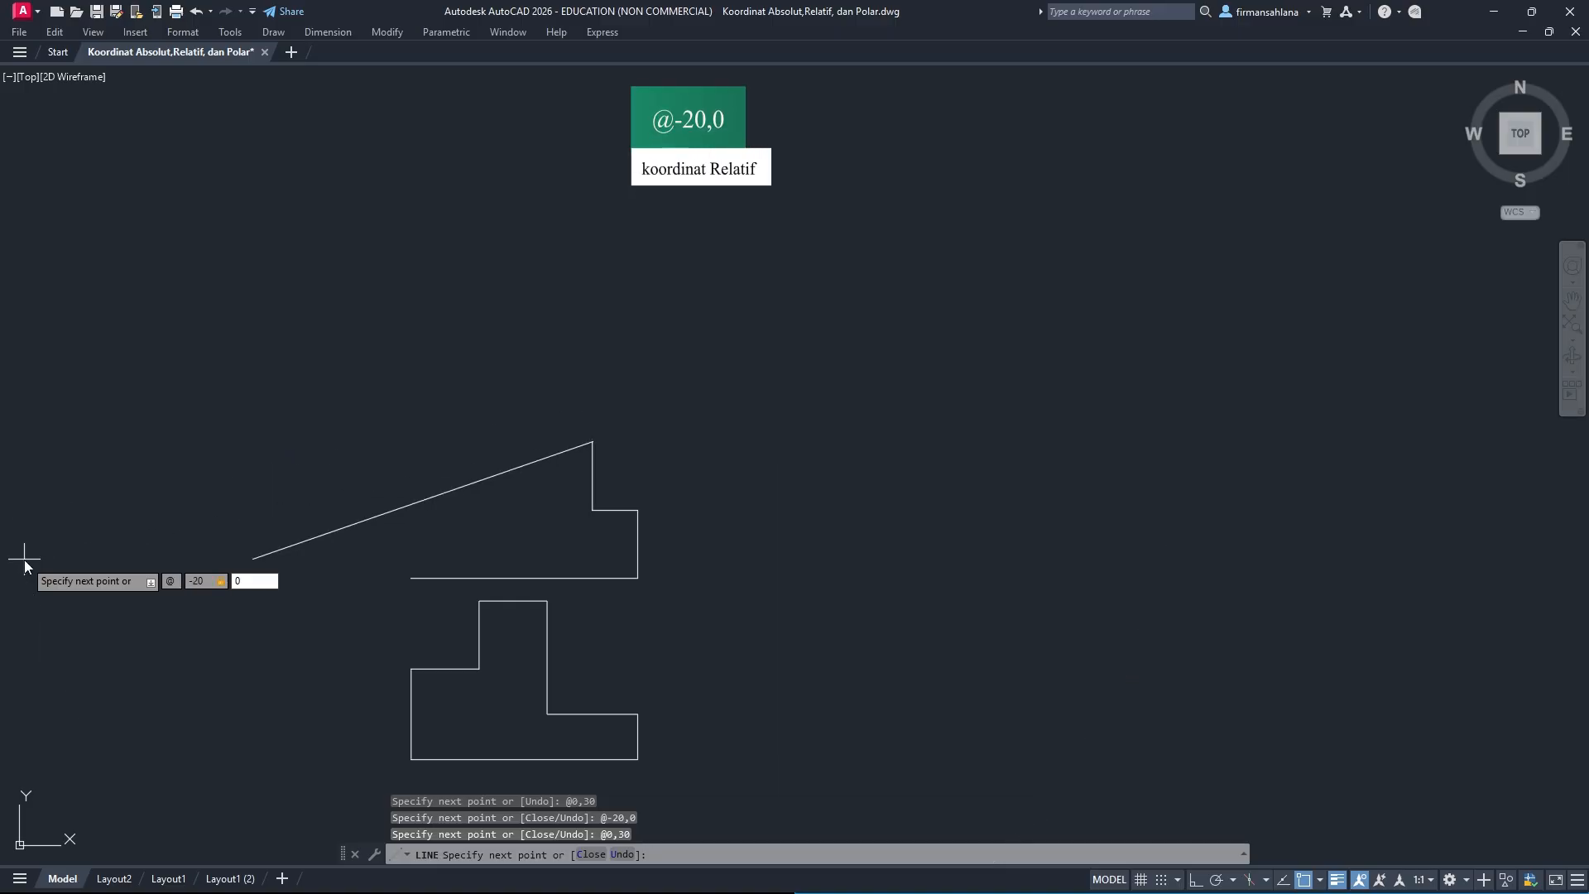
key("Return")
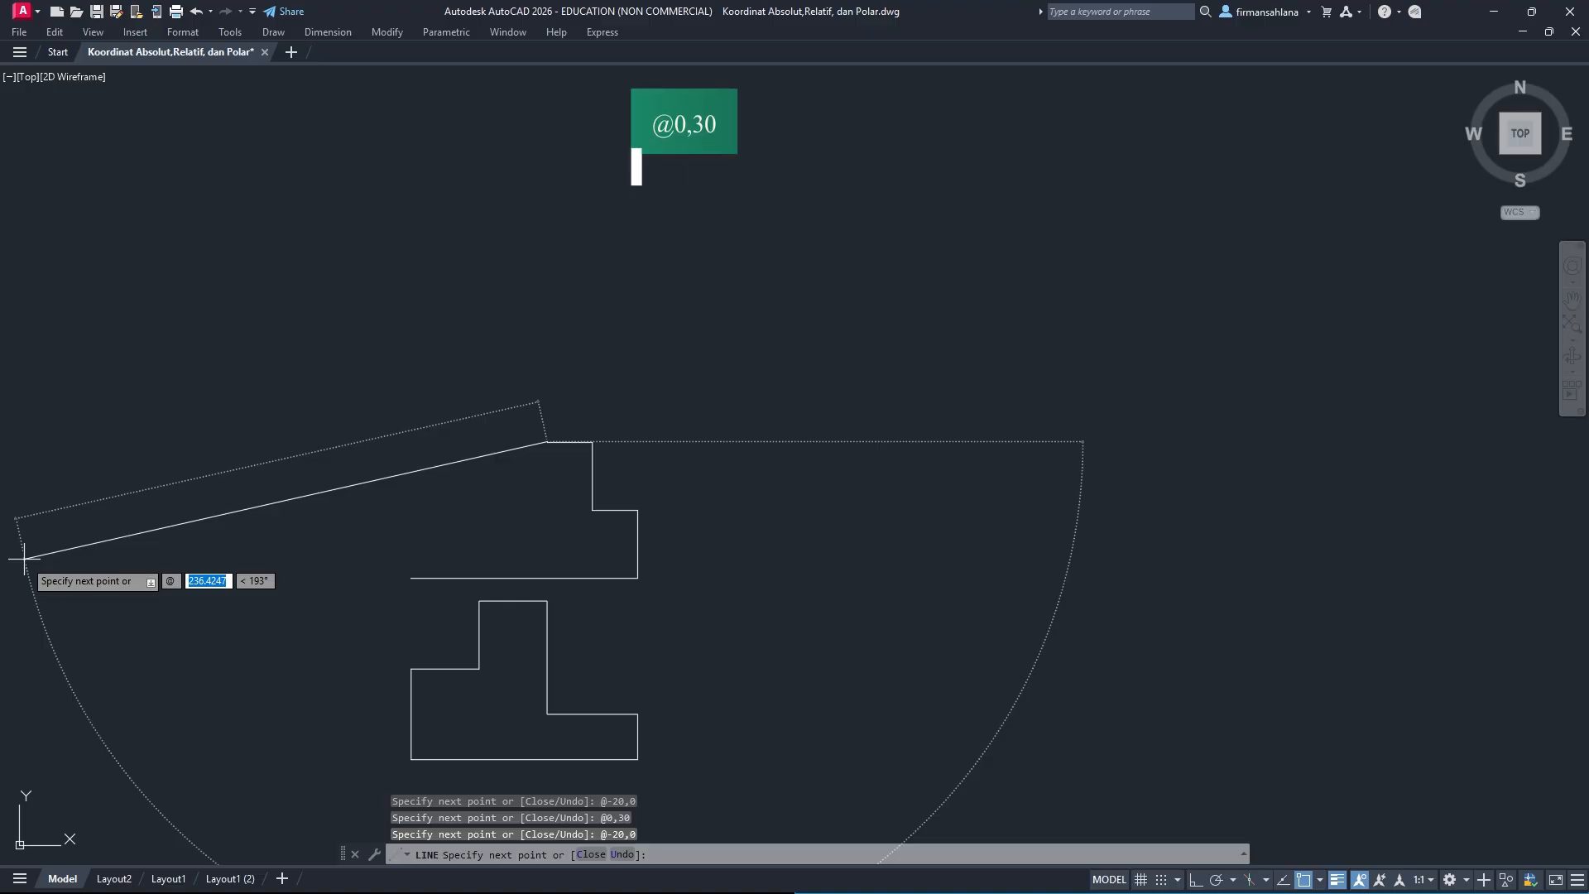
type("@0,3")
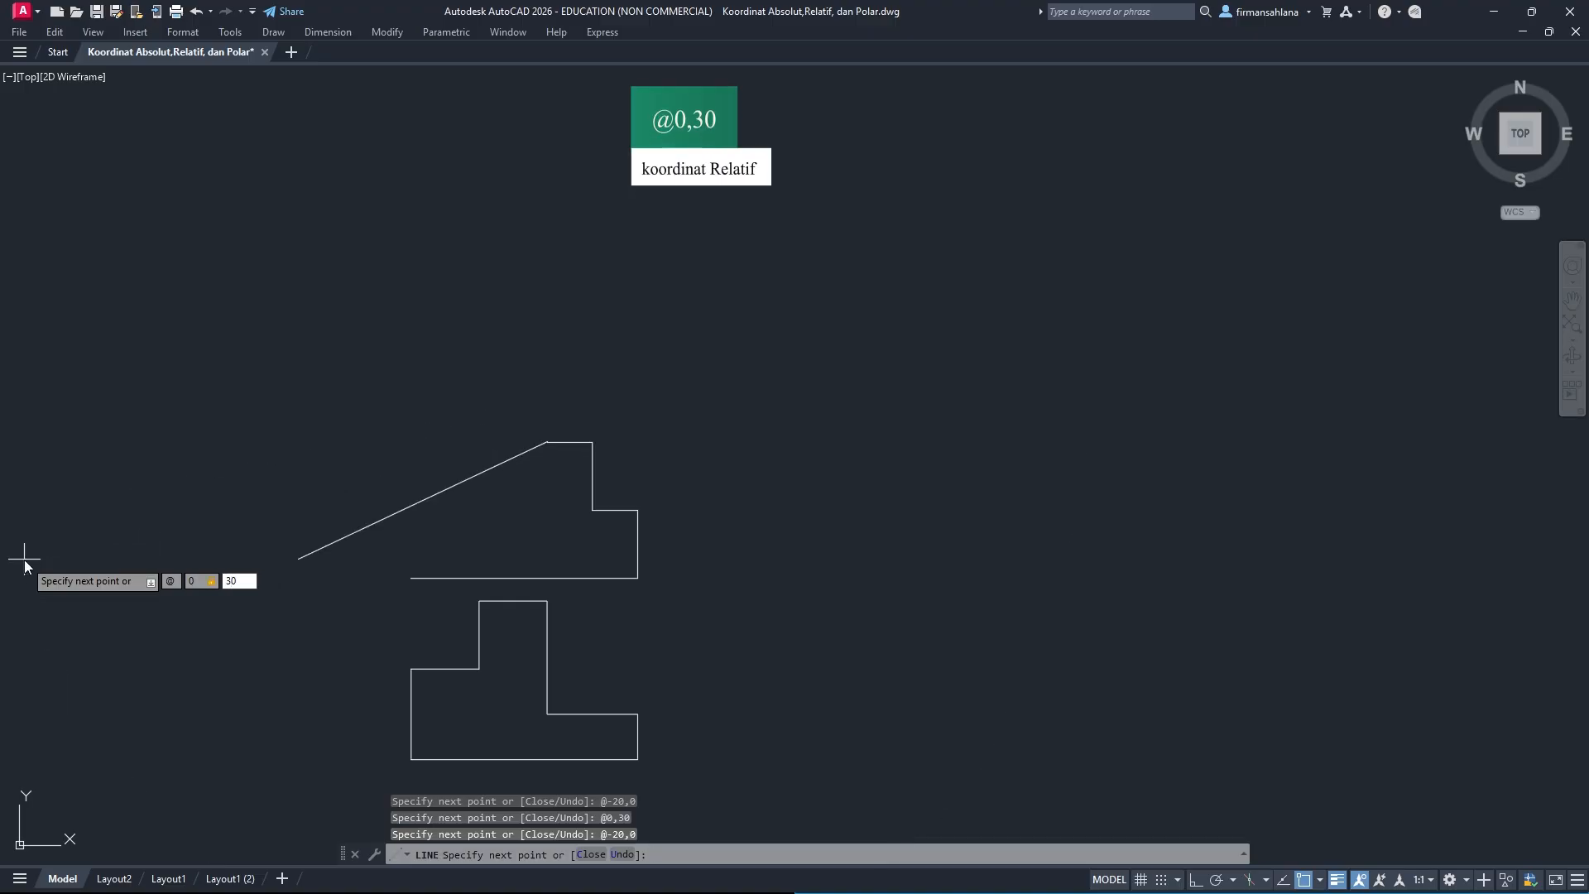
type("0")
key("Return")
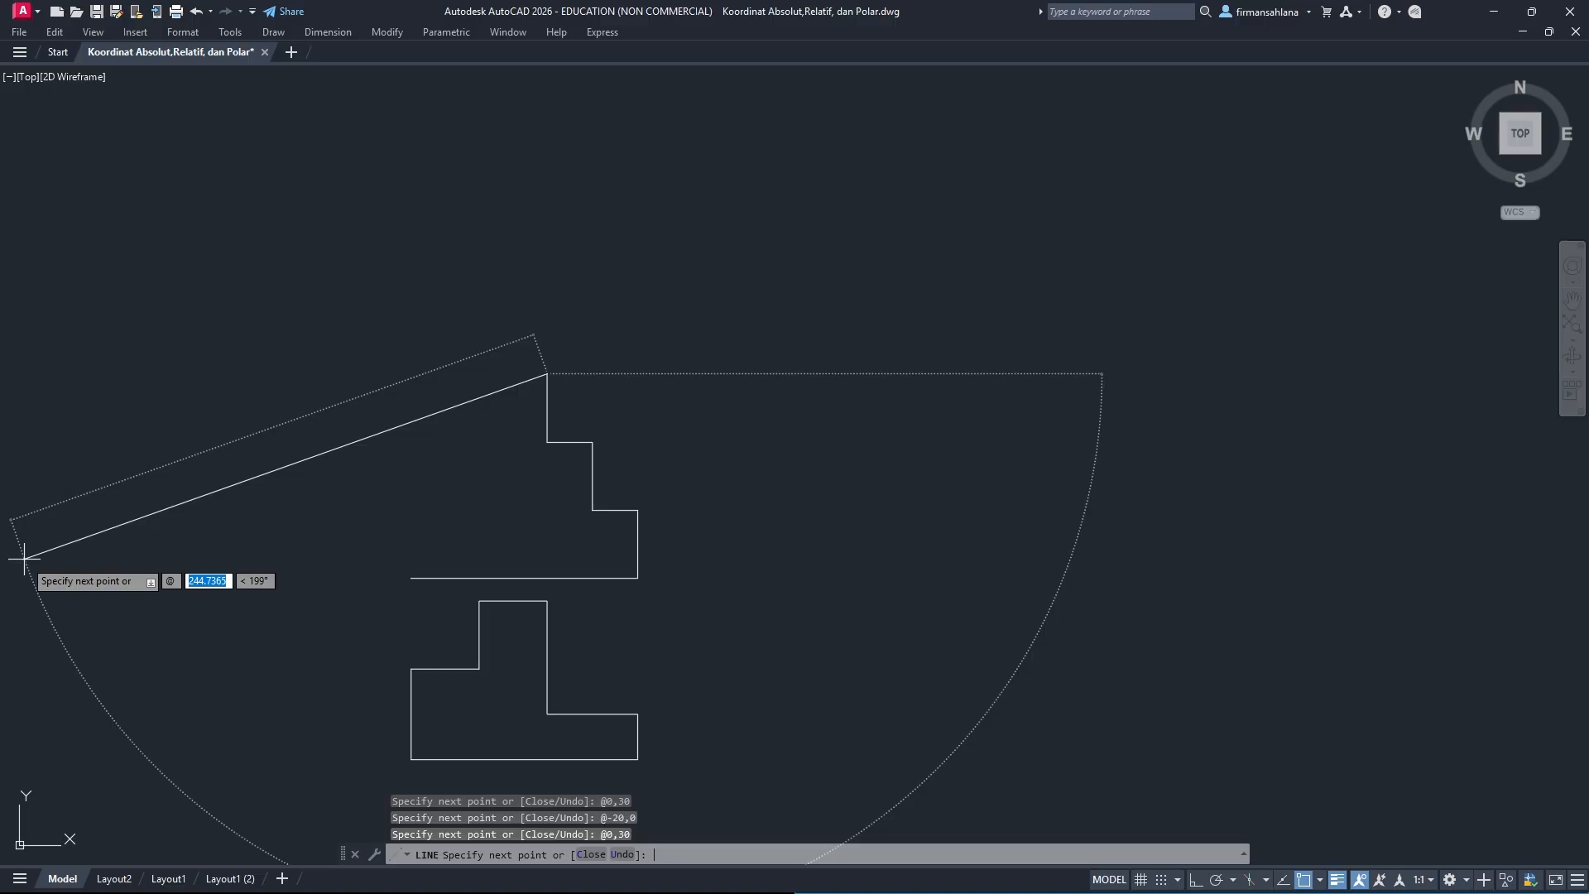
Draw the third stair step of the second outline with segments to @-20,0 and @0,30.
type("@-20,0")
key("Return")
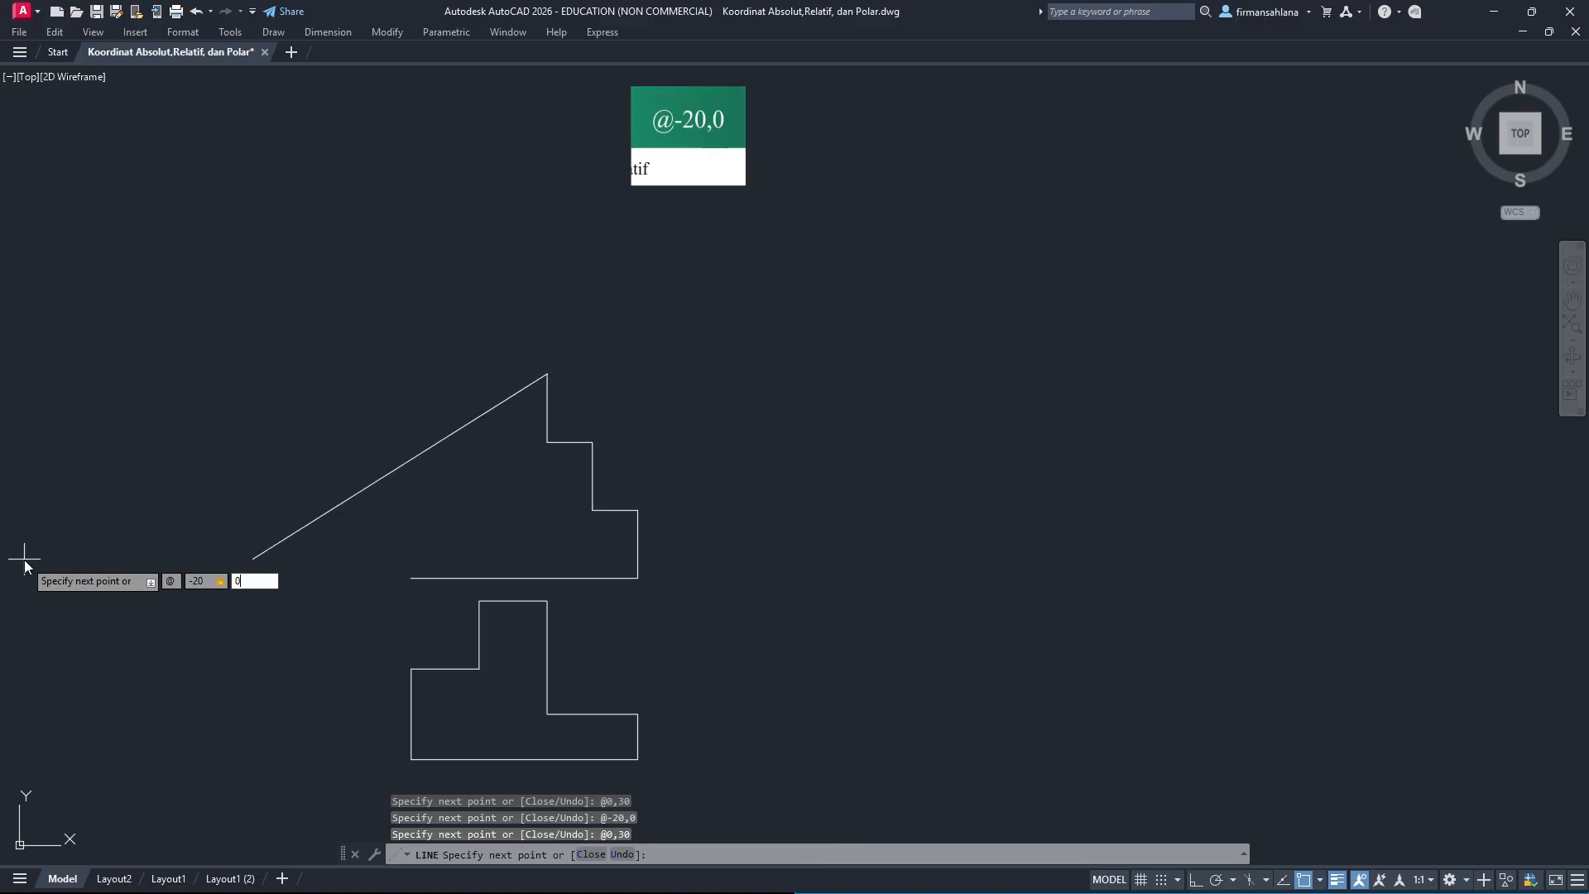
type("@")
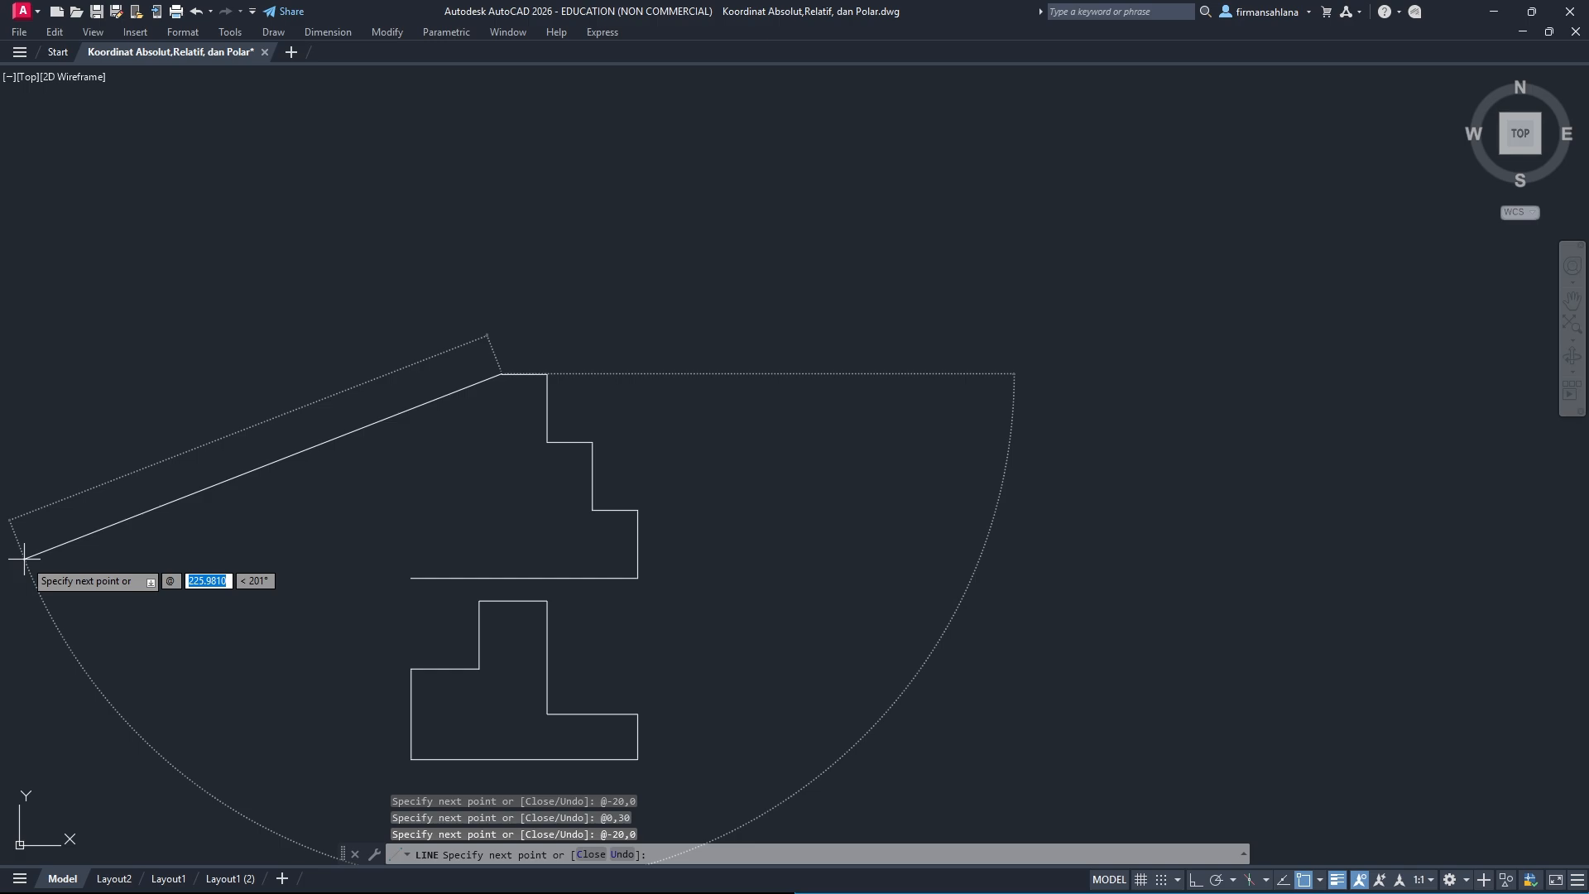
type("0,30")
key("Return")
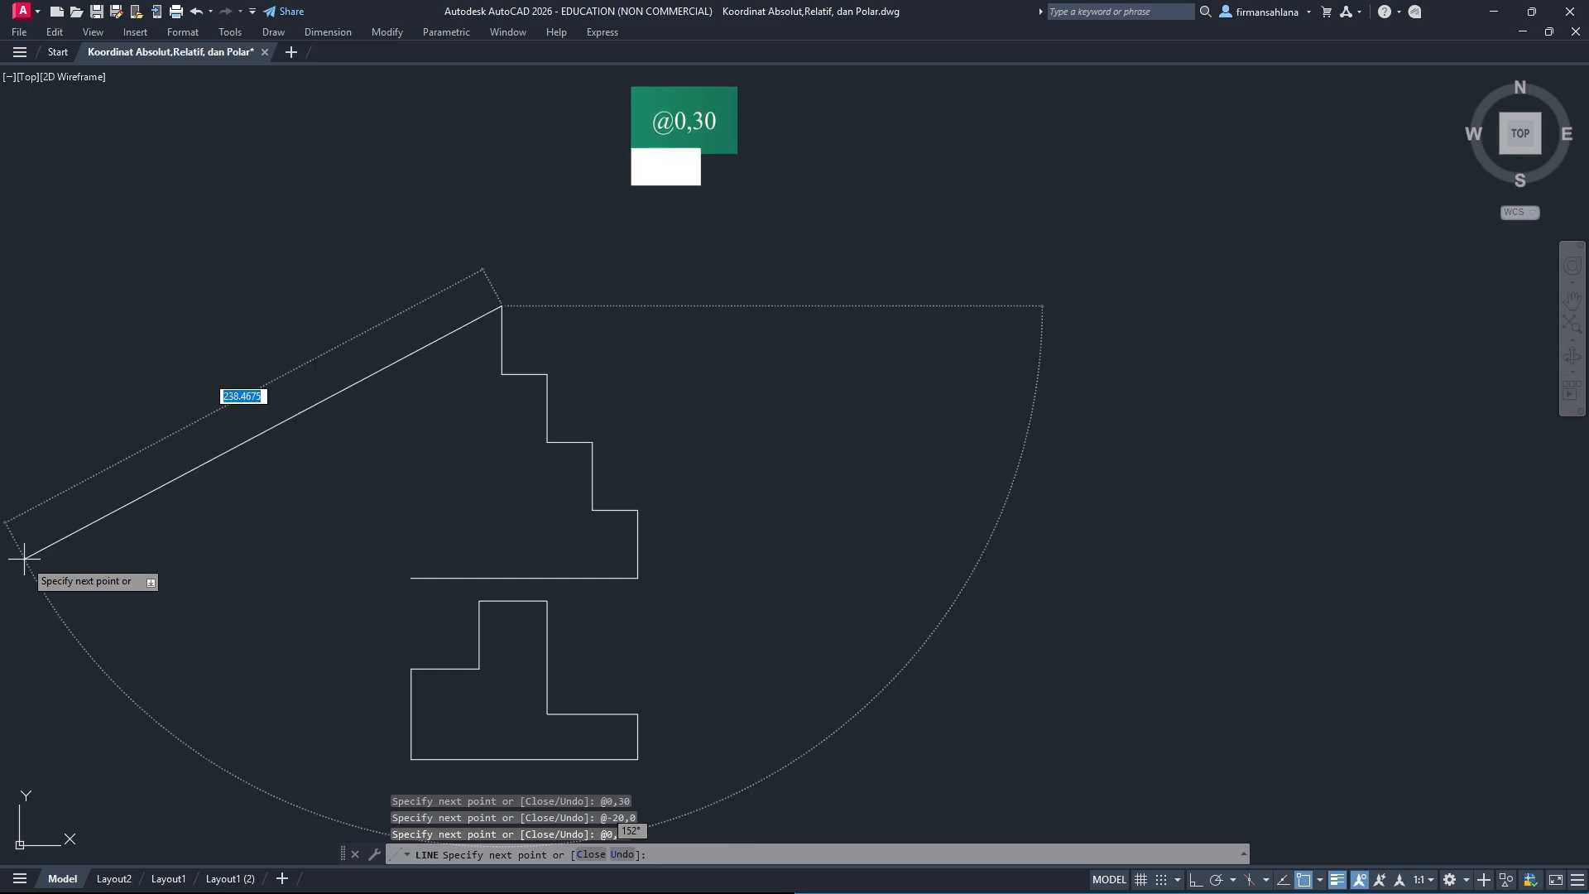
Draw the fourth stair step of the second outline with segments to @-20,0 and @0,30.
type("@")
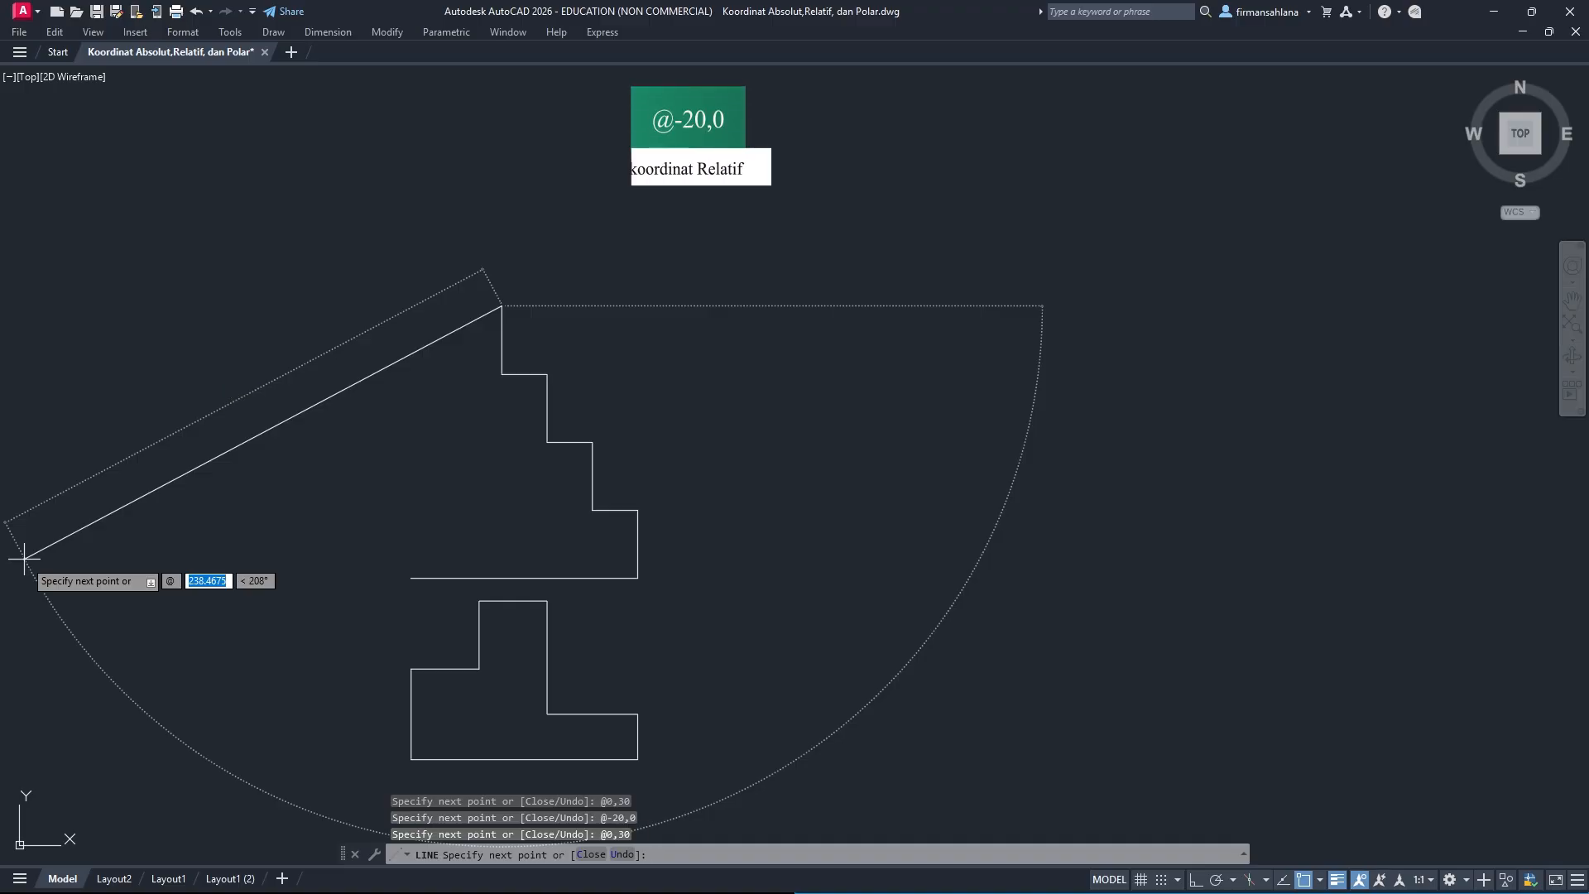
type("-20,")
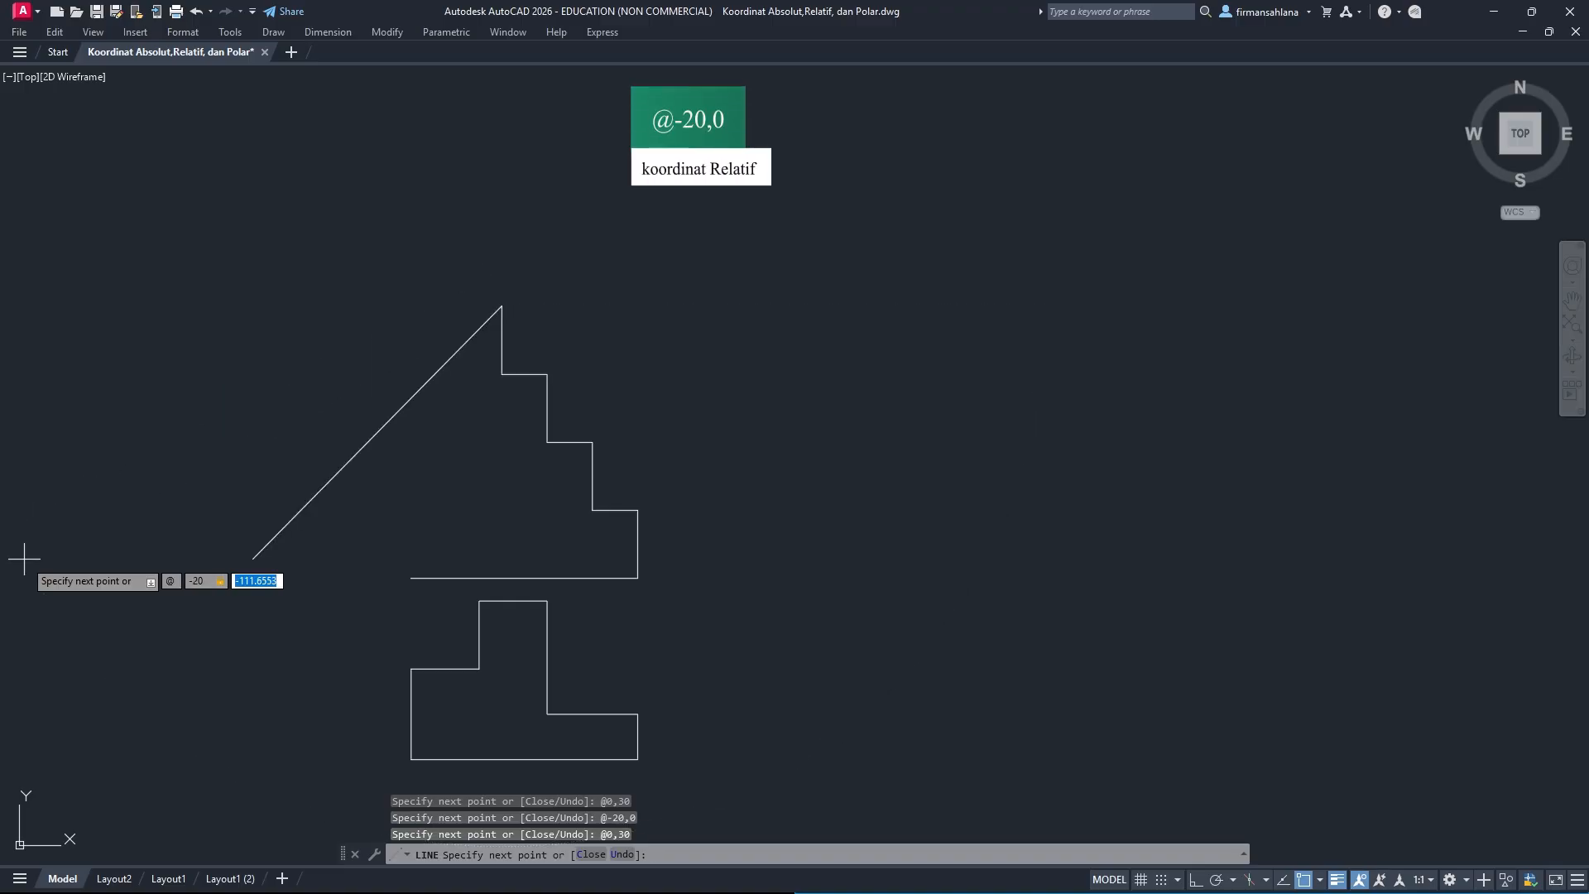
type("0")
key("Return")
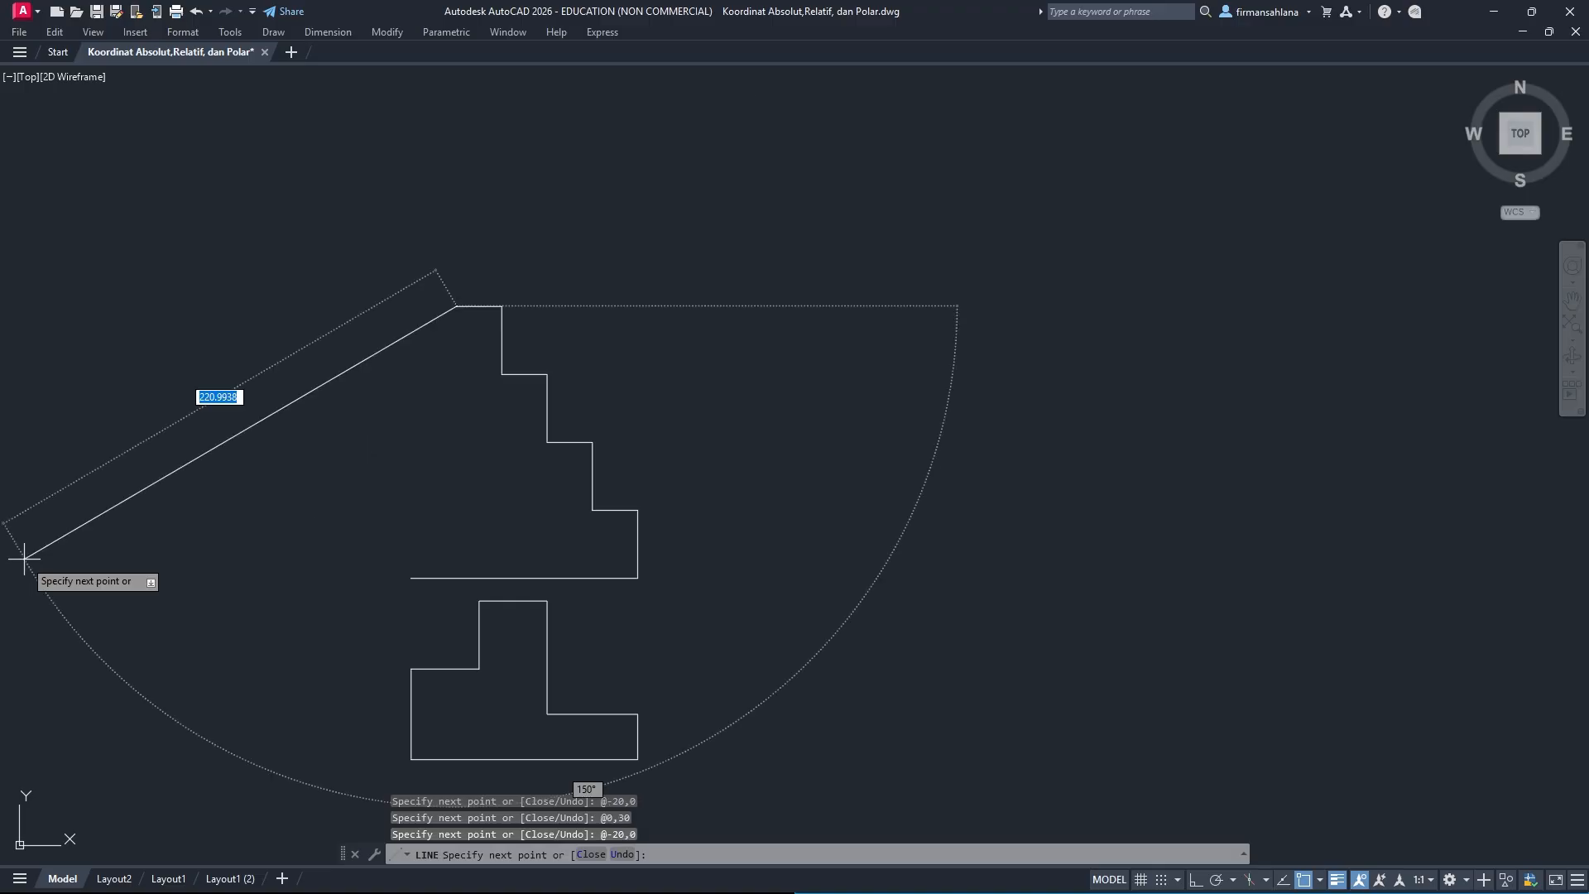
type("@")
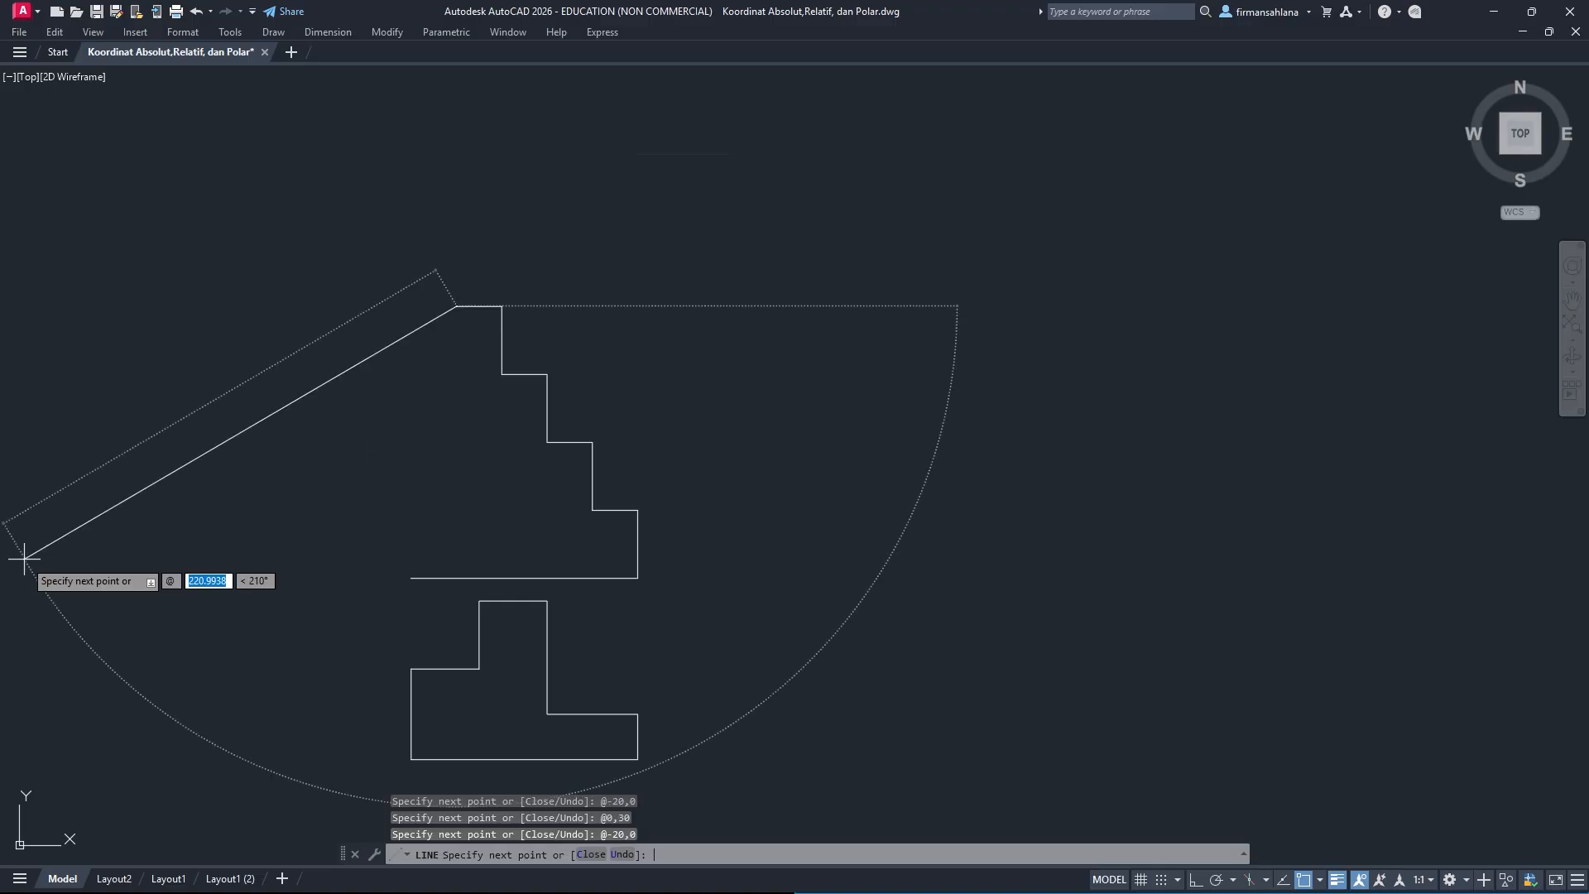
type("0,30")
key("Return")
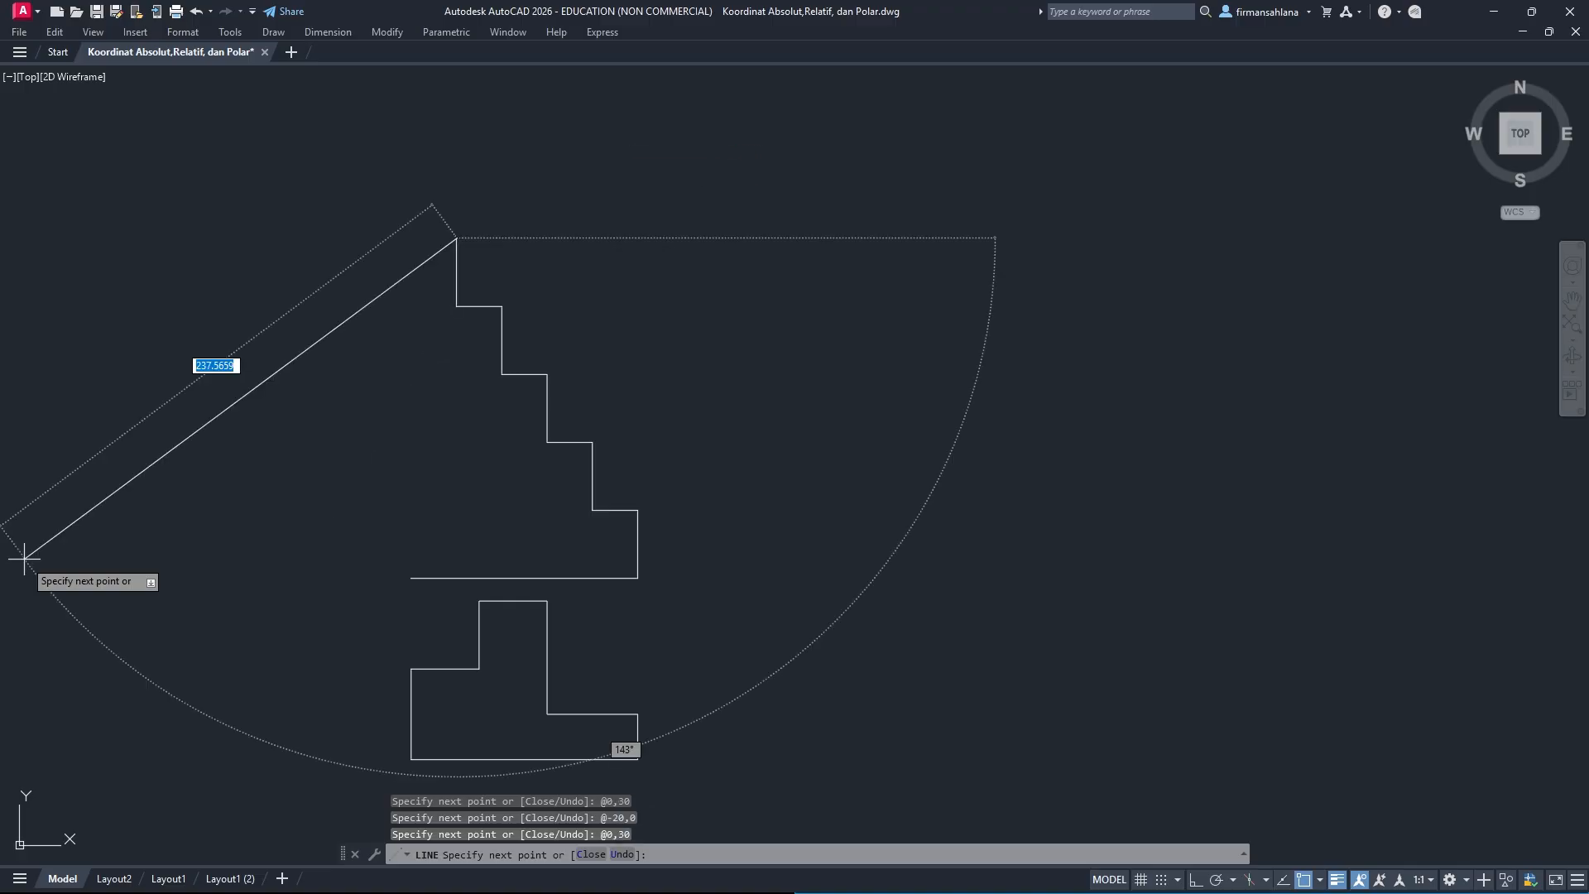
Close the stair outline back at its start with segments to @-20,0 and @0,-150, and end the line.
type("@")
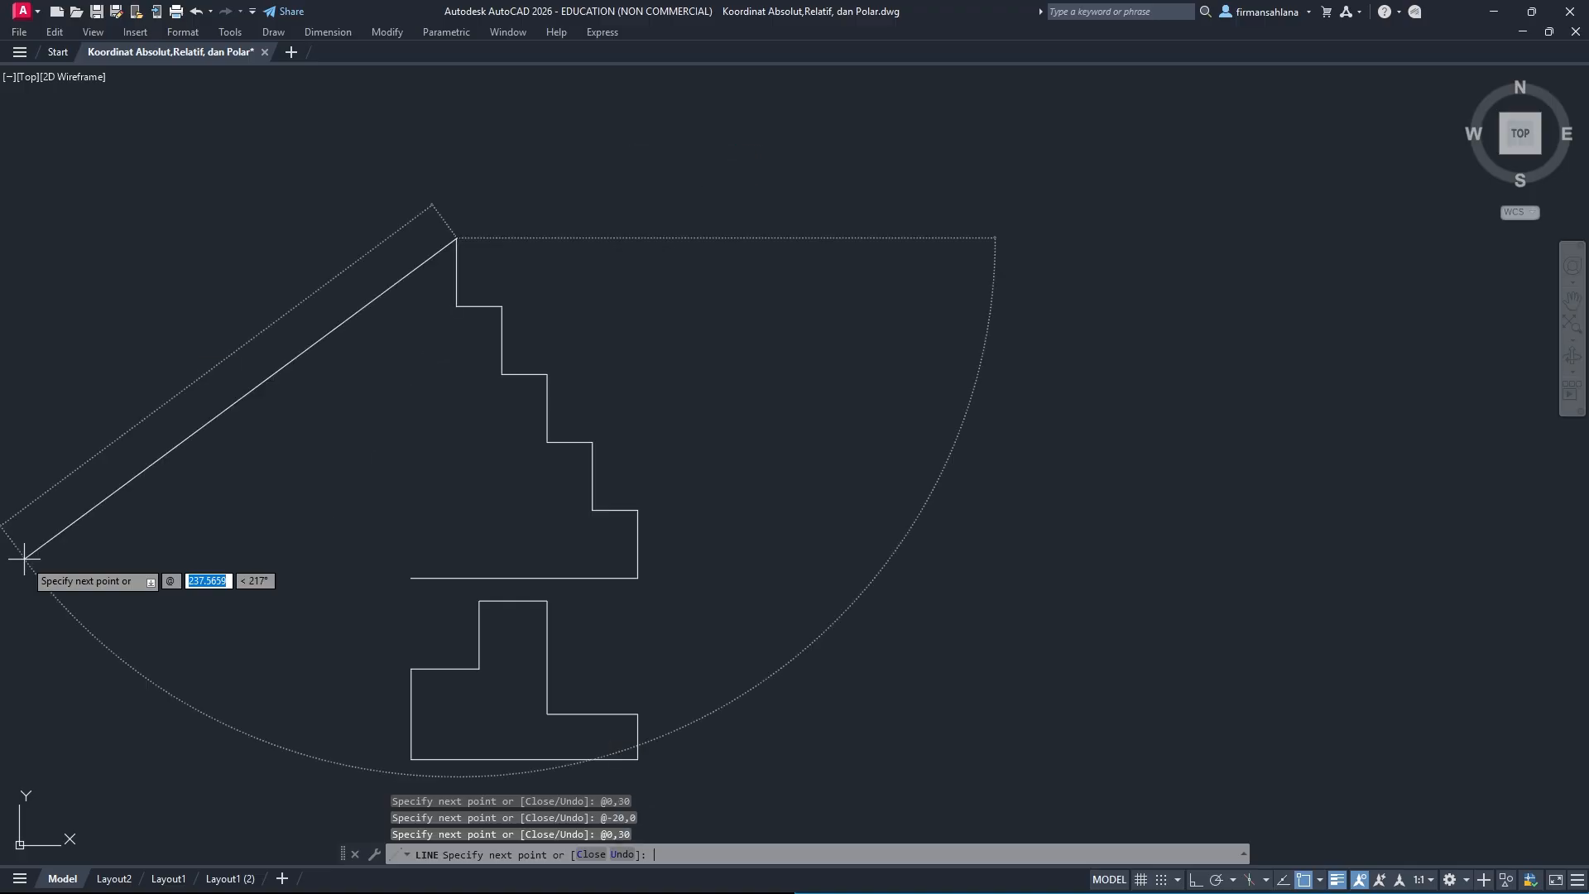
type("-")
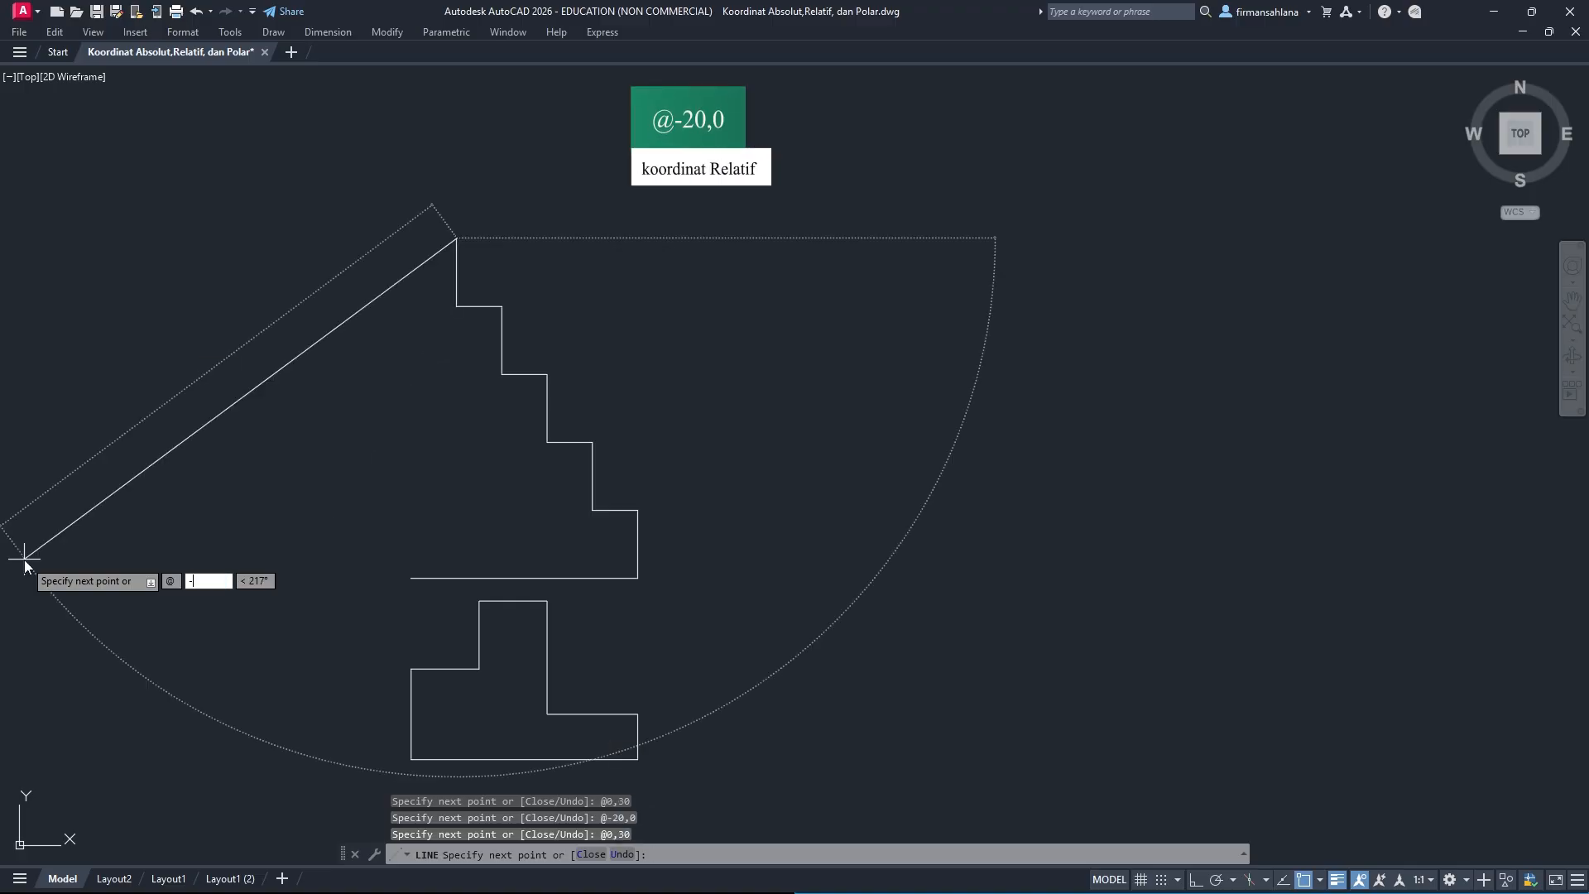
type("20,0")
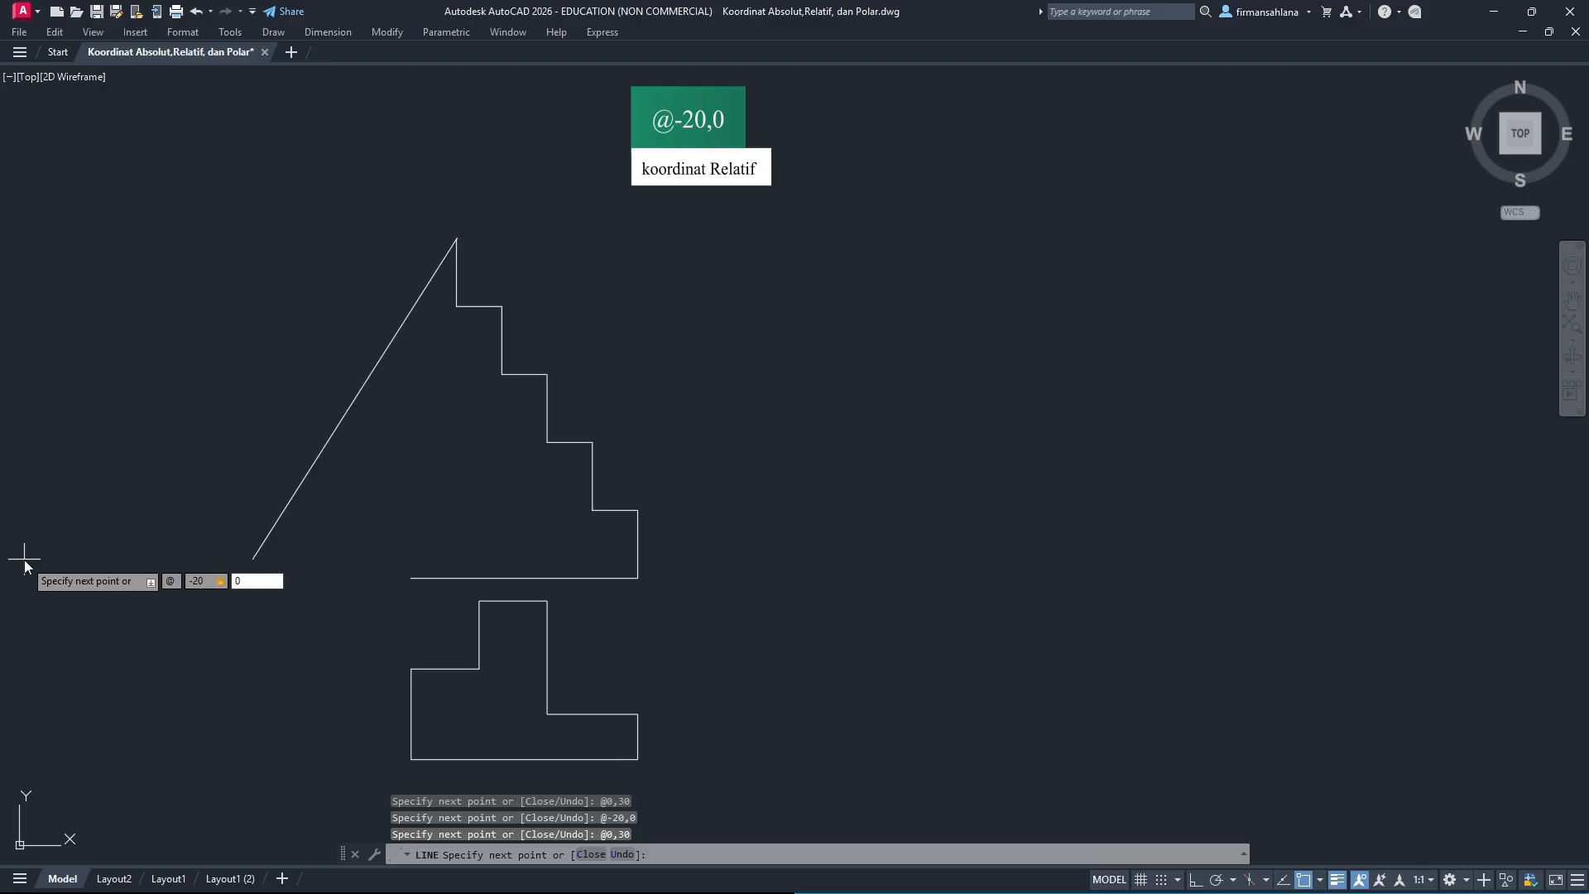
key("Return")
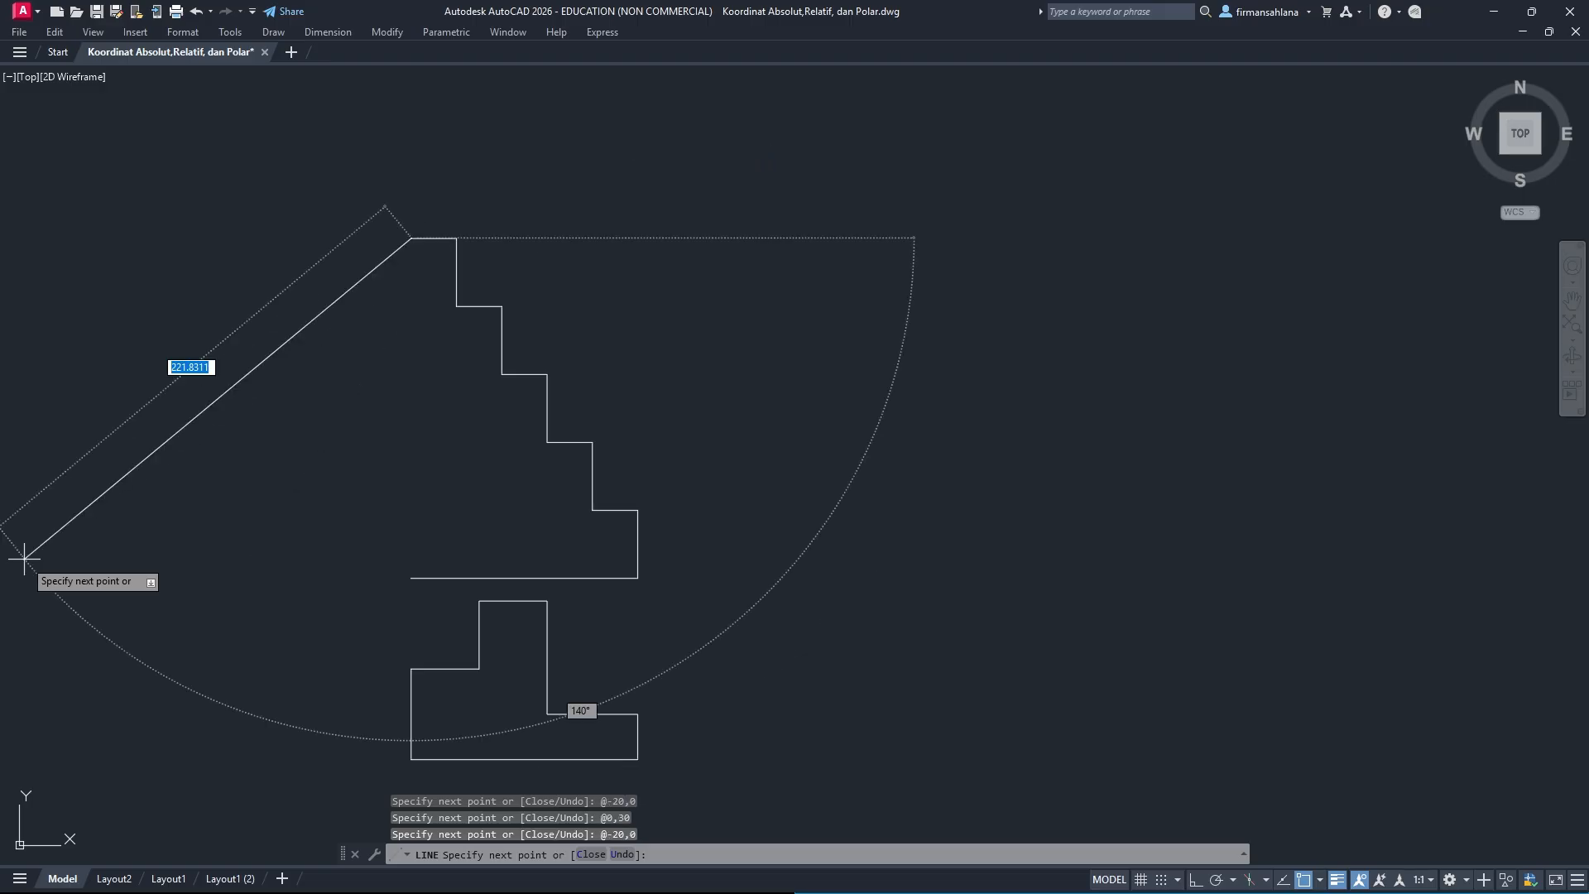
type("@")
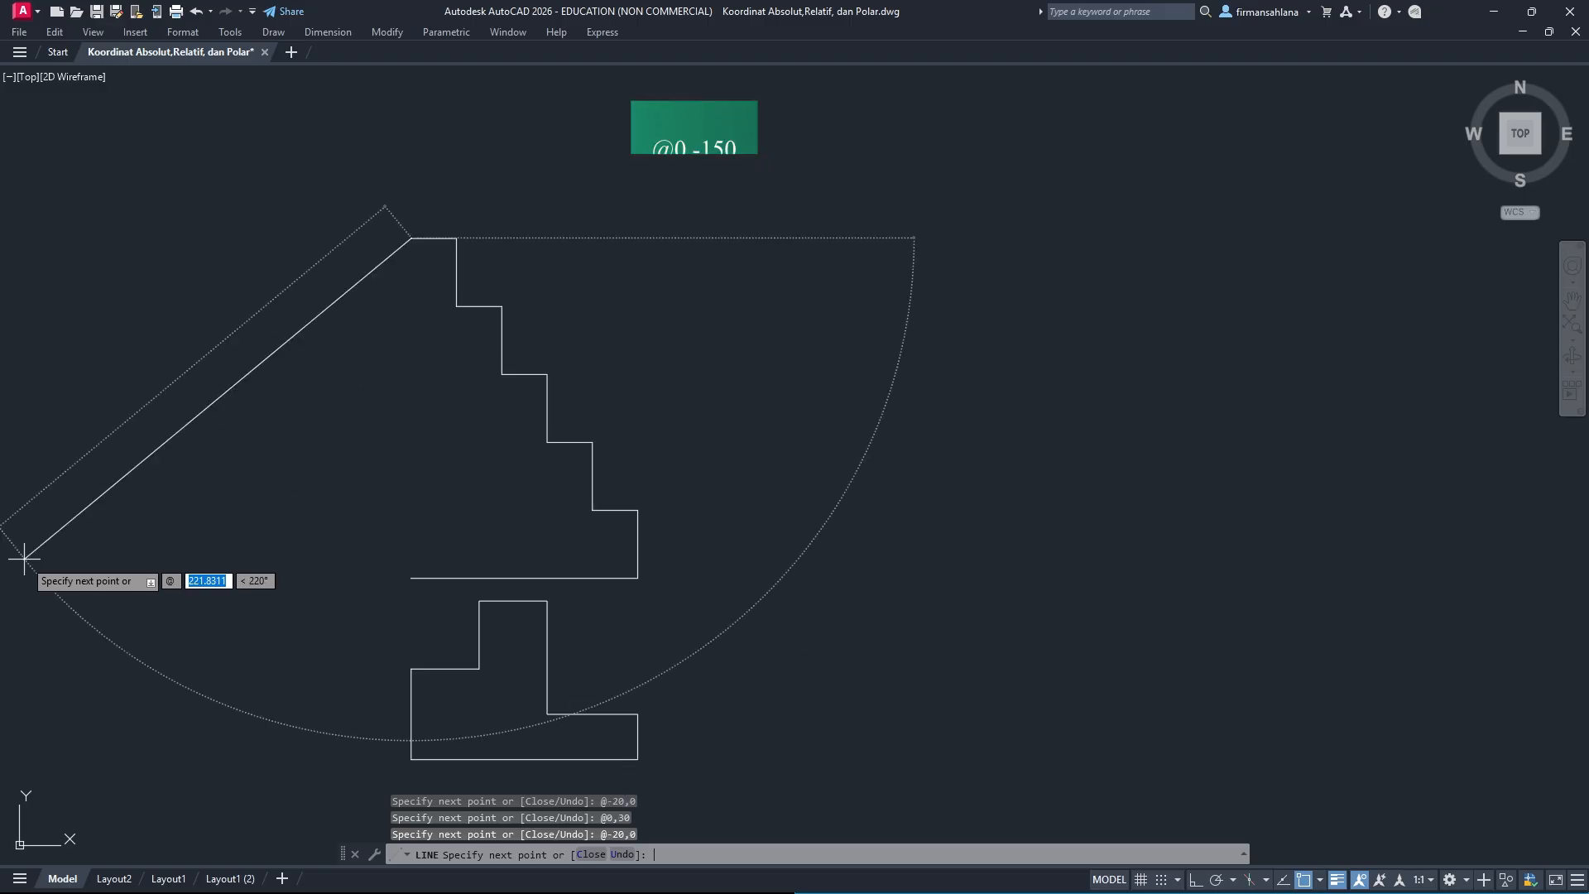
type("0,")
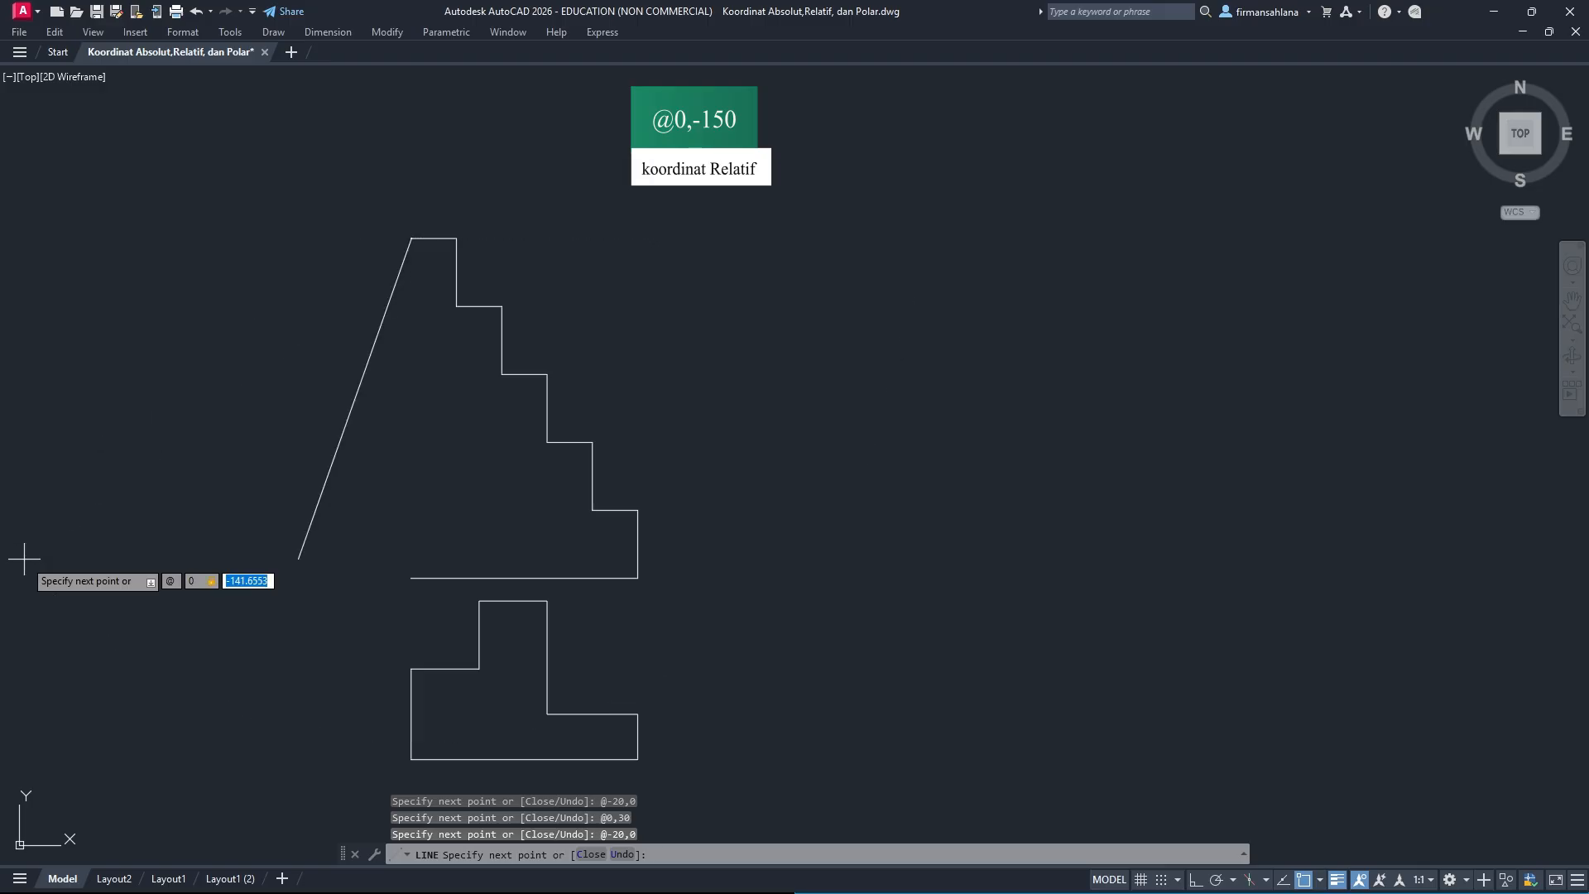
type("-150")
key("Return")
key("Return")
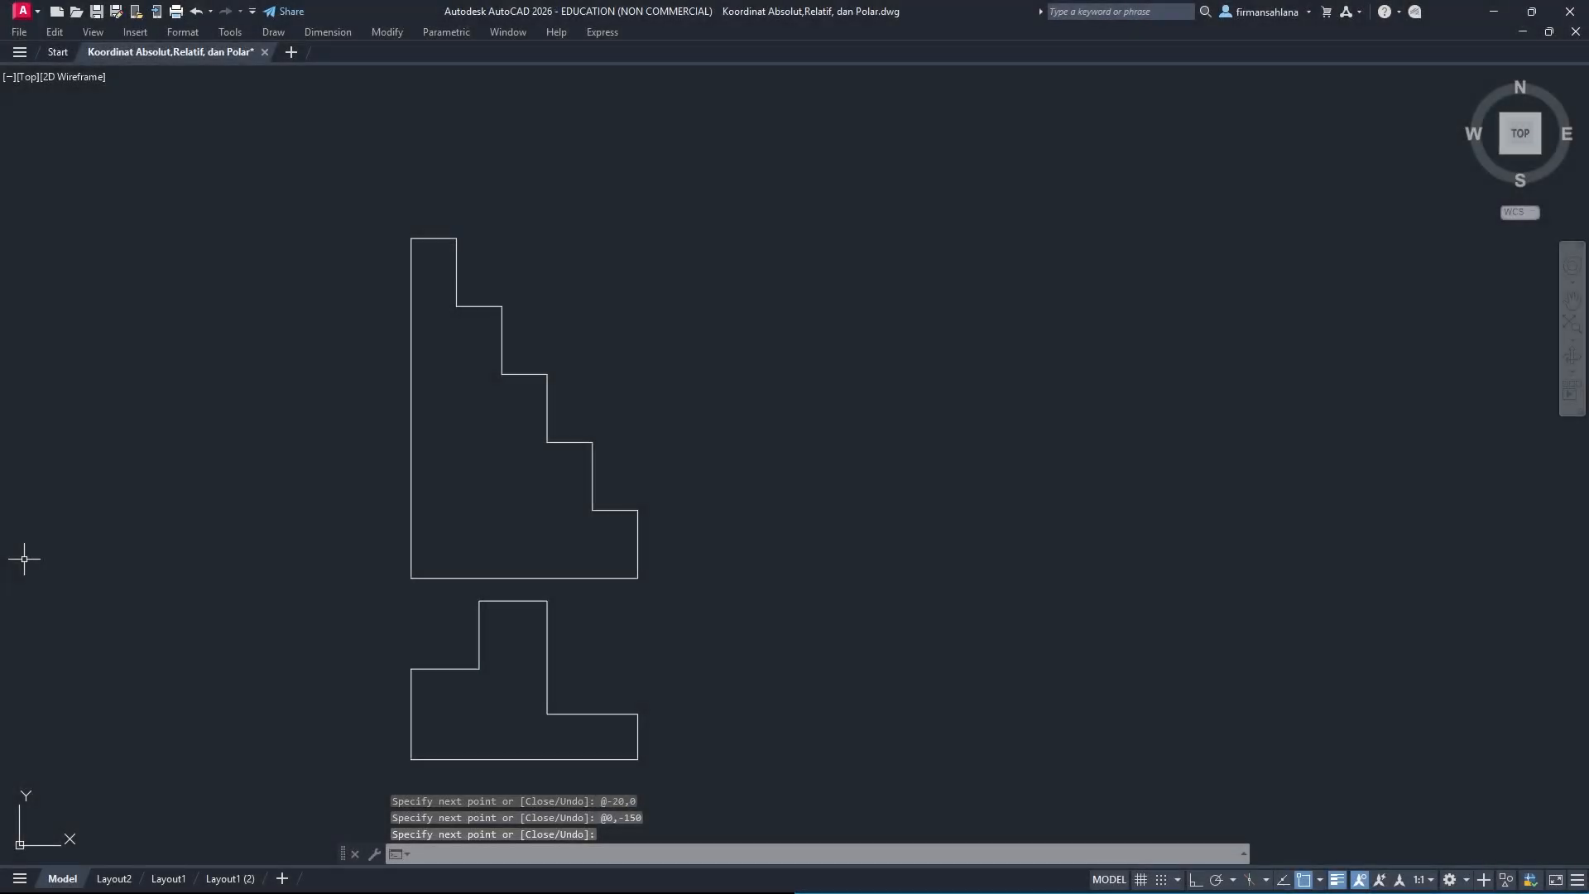
type("l")
key("Return")
type("19")
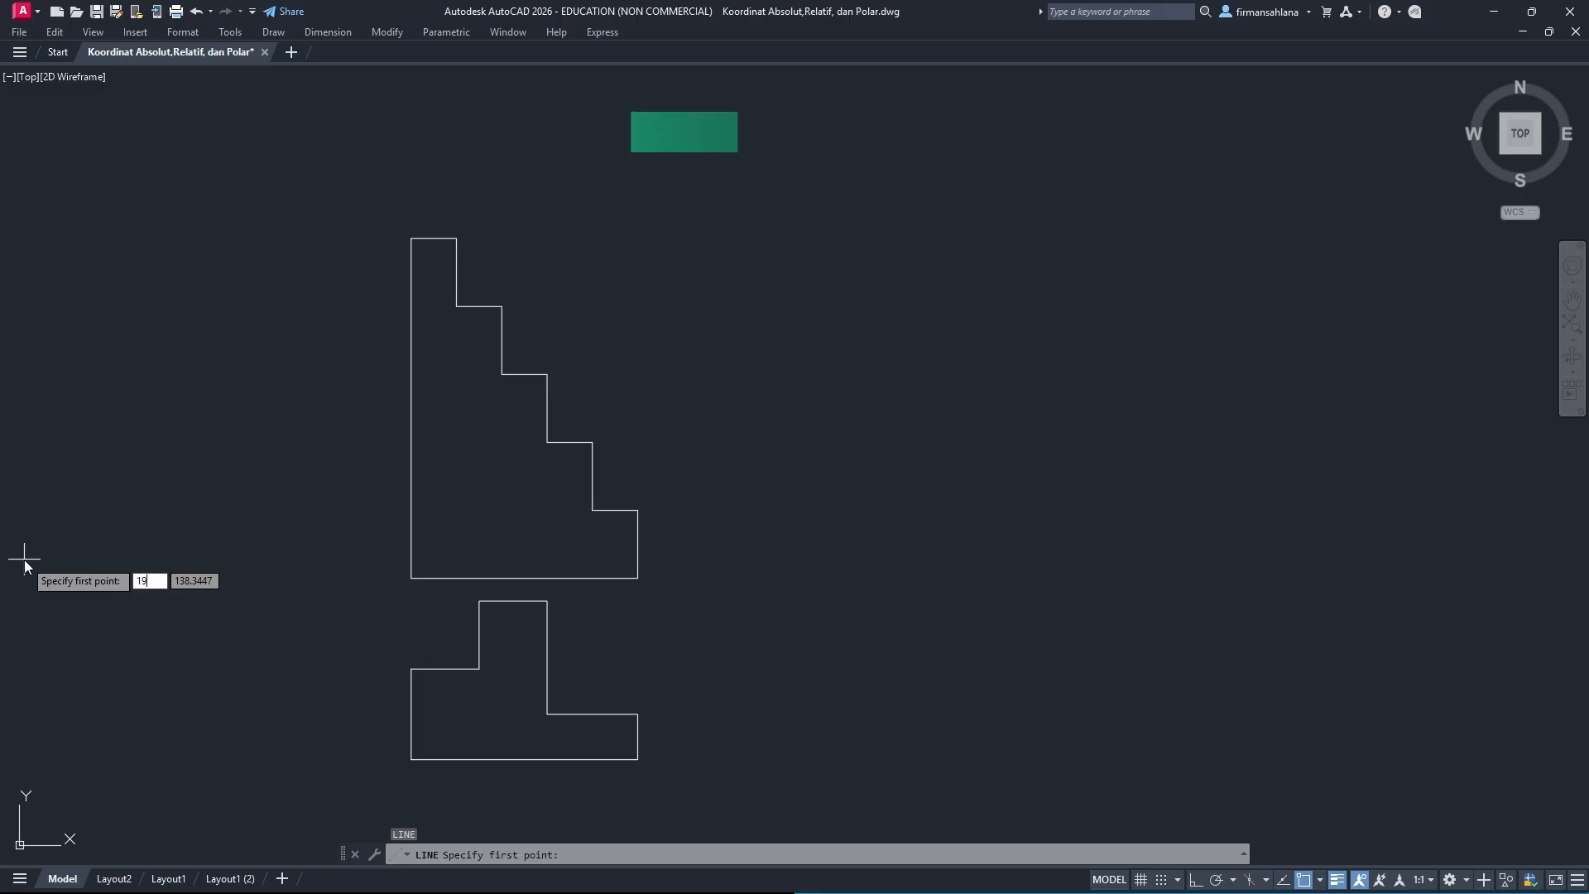
type("0,")
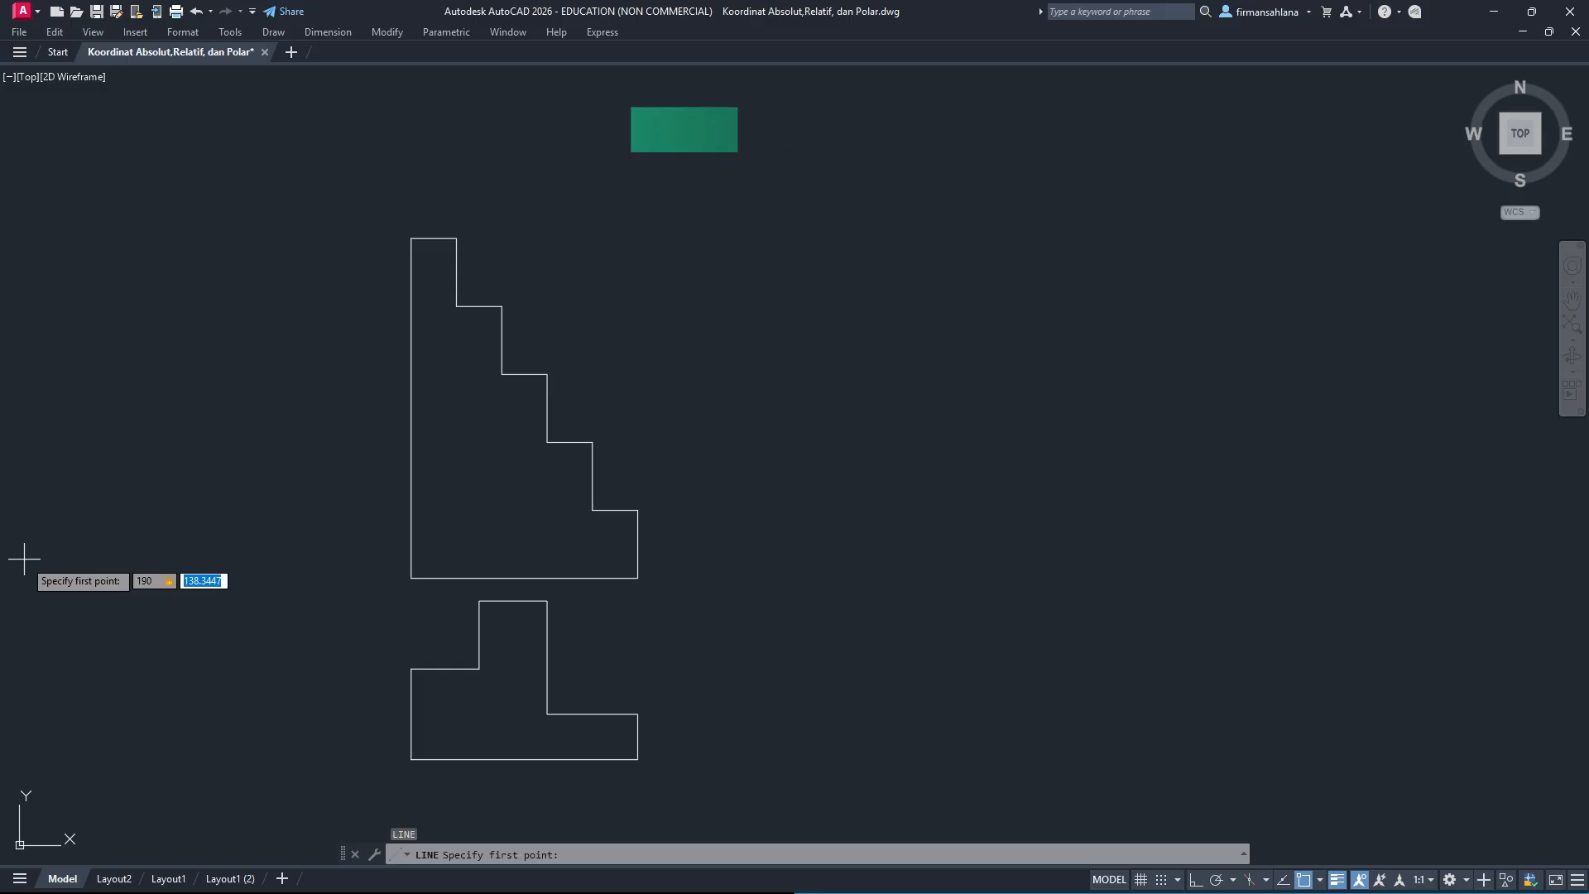
type("50")
key("Return")
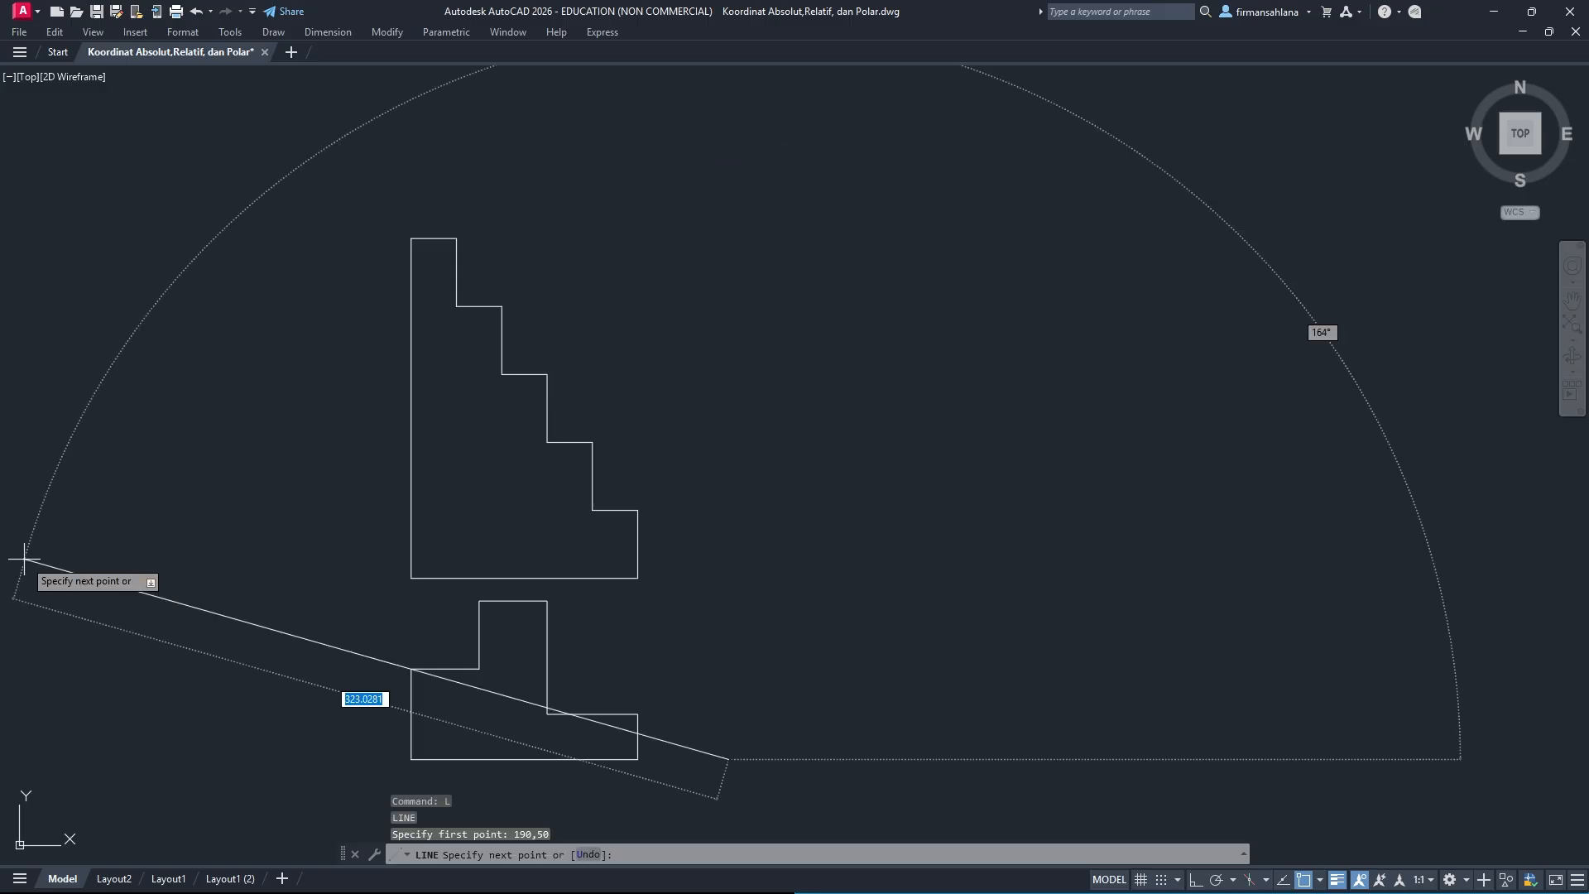
type("@")
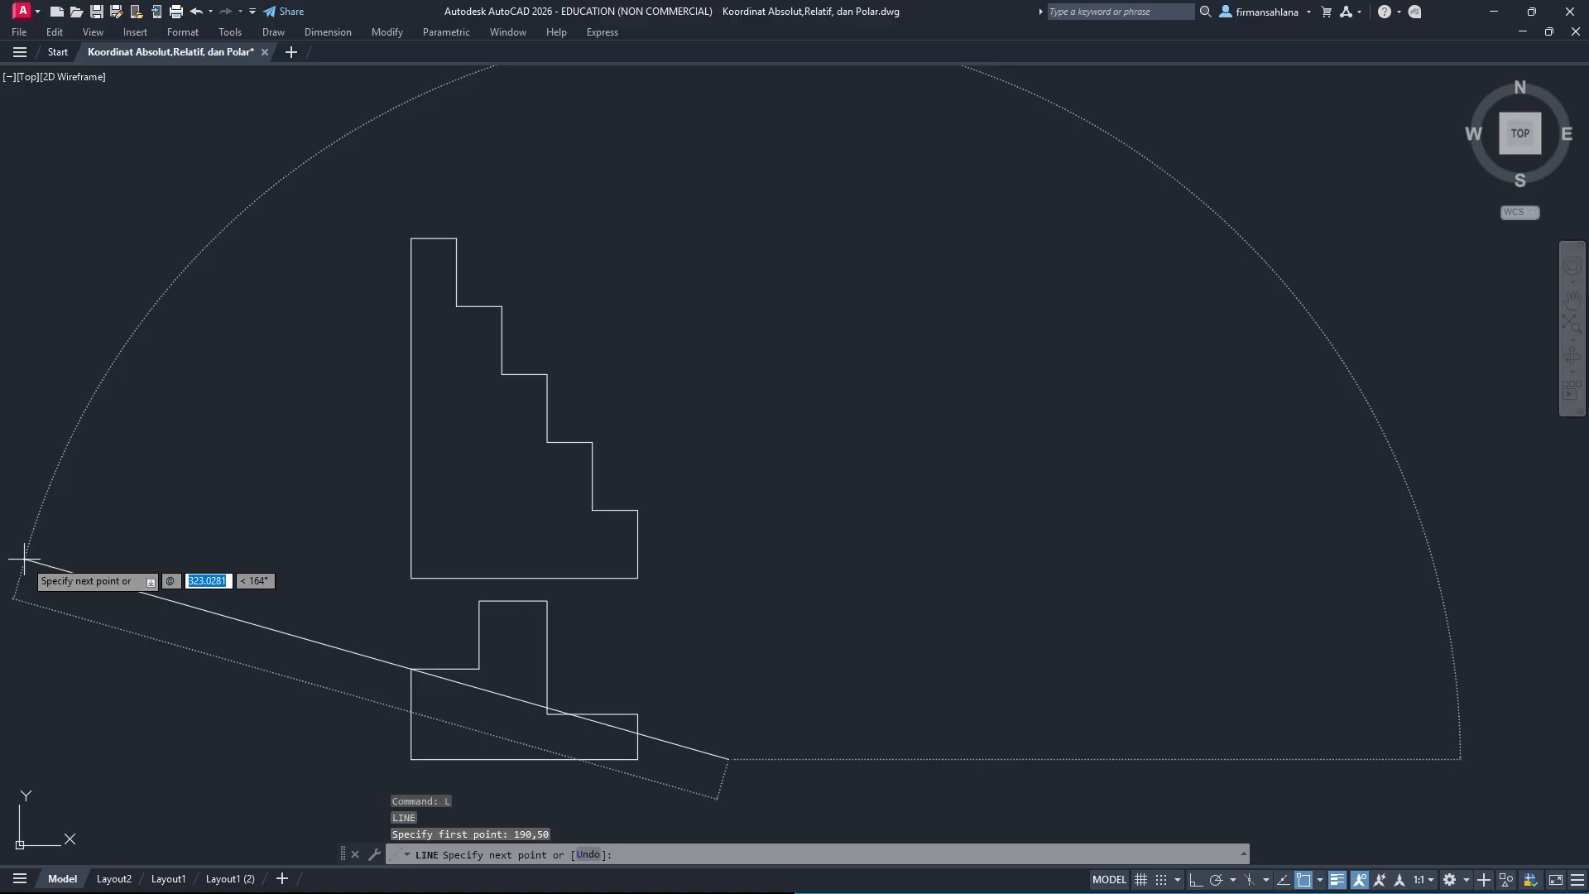
type("40")
type(",0")
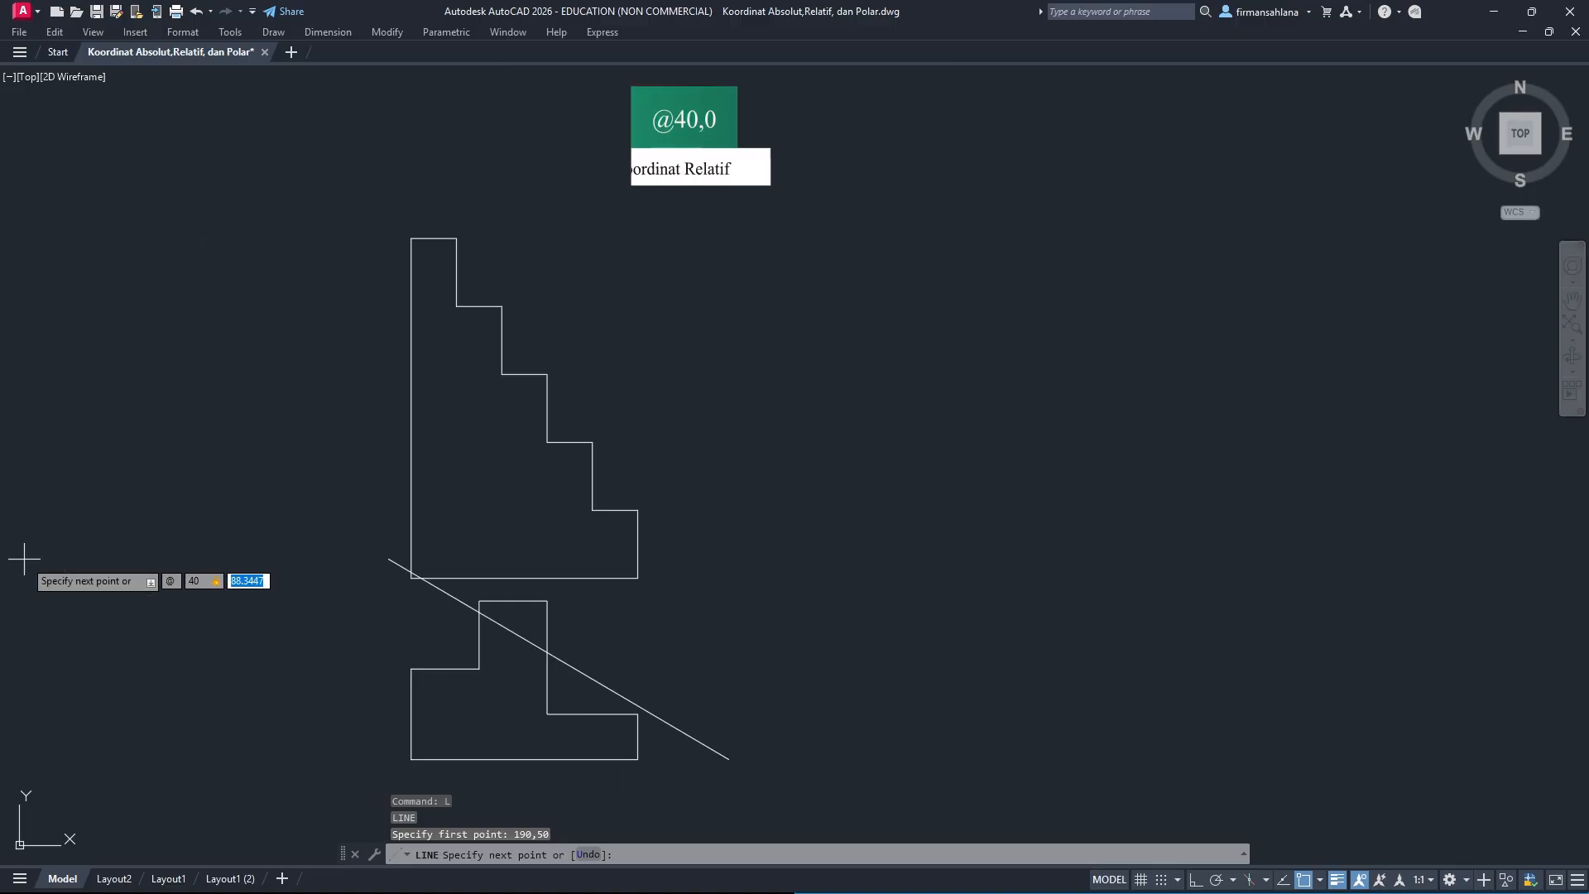
key("Return")
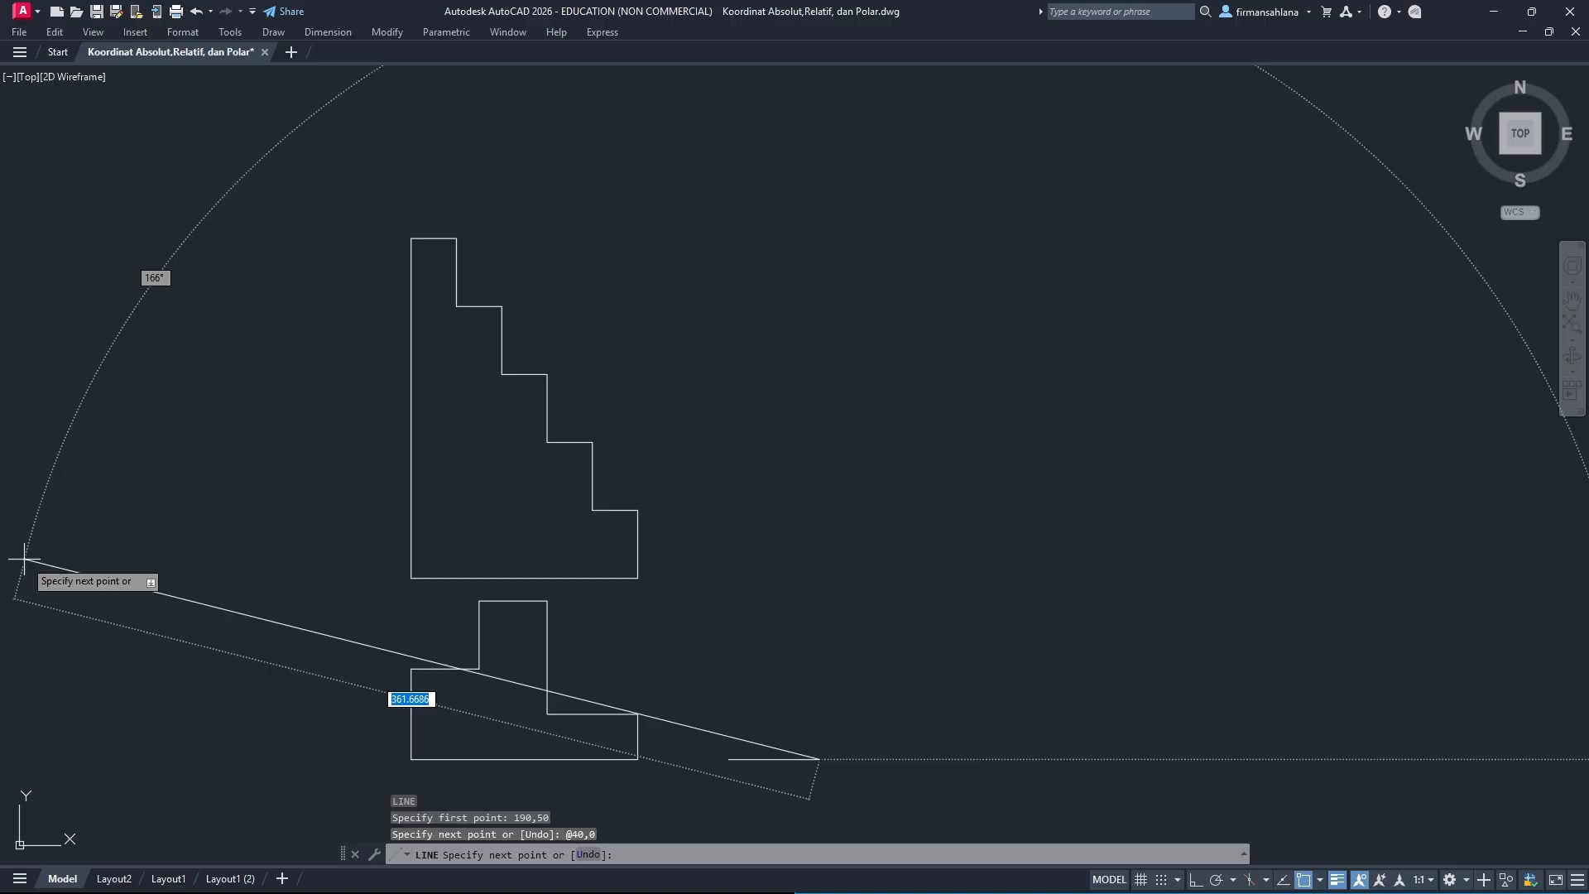
type("@0,50")
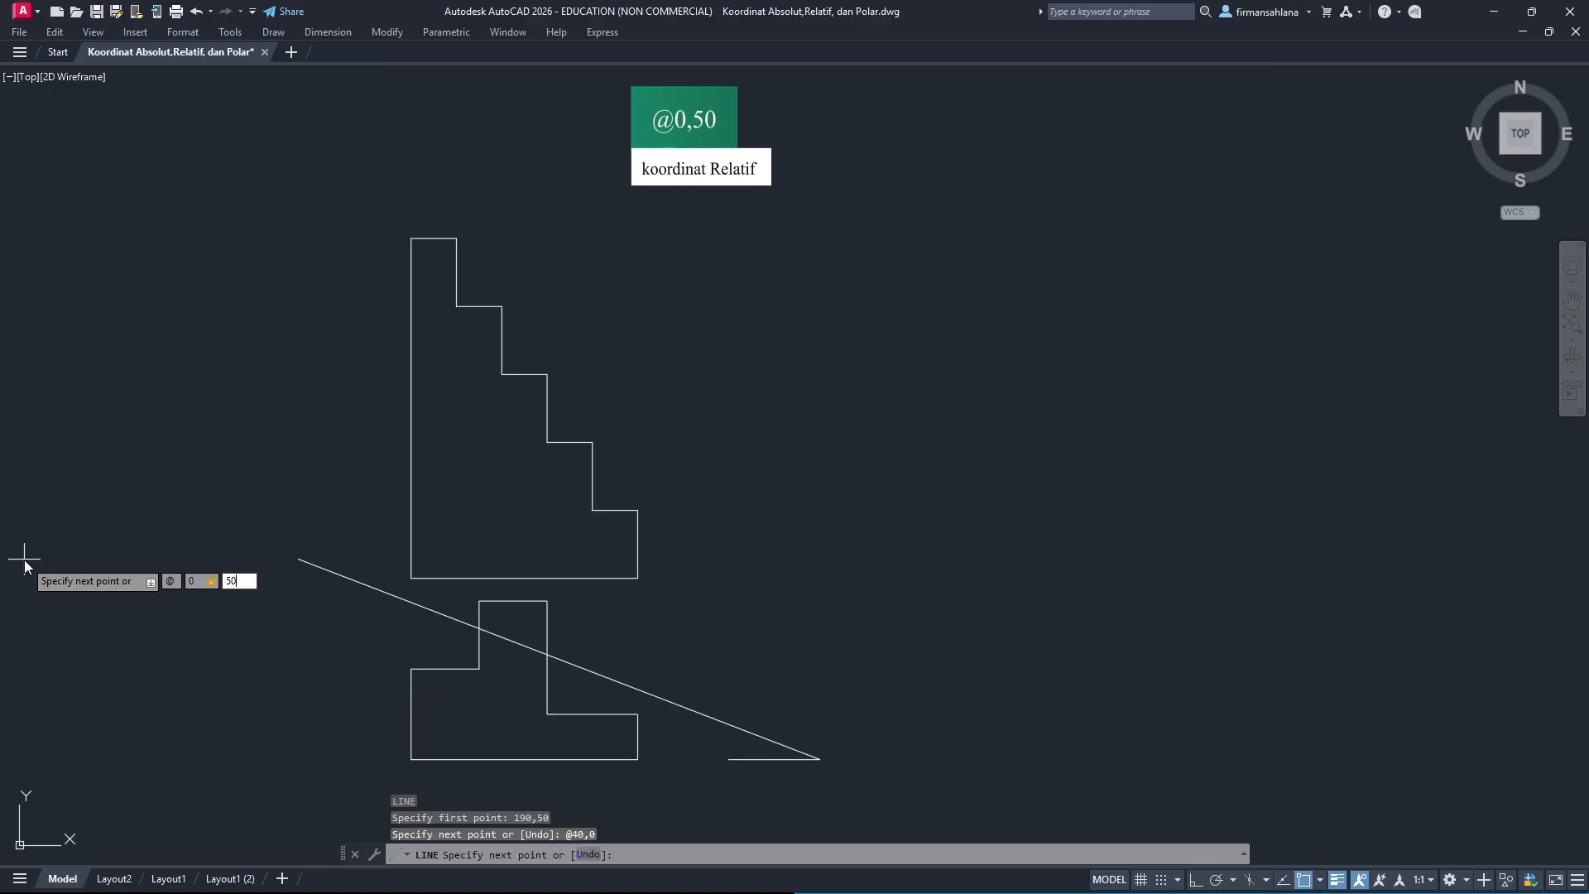
key("Return")
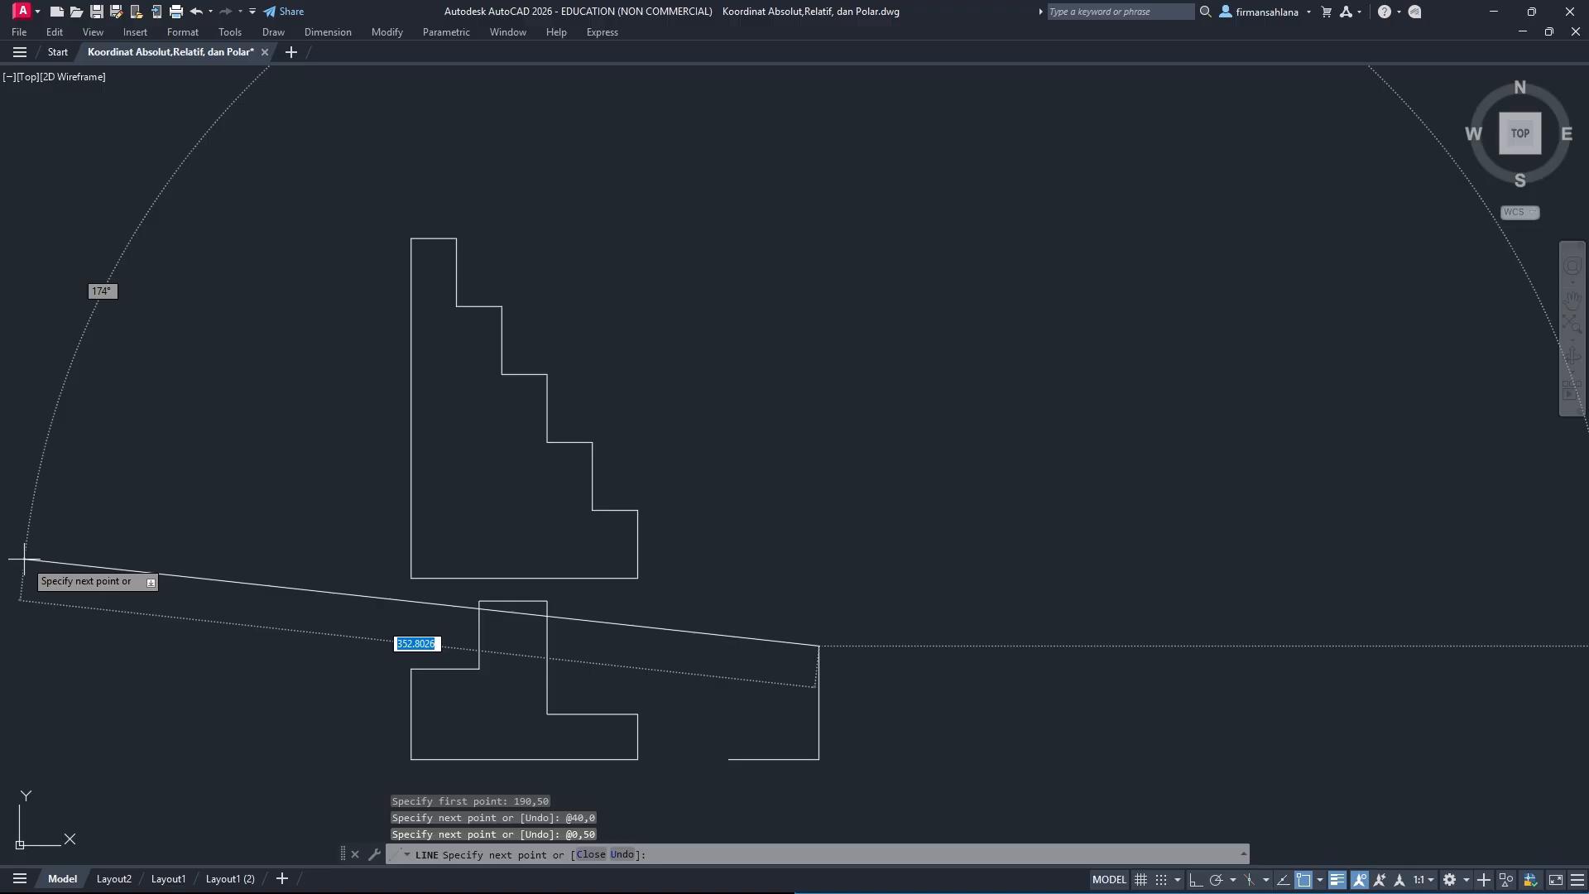
type("@10,0")
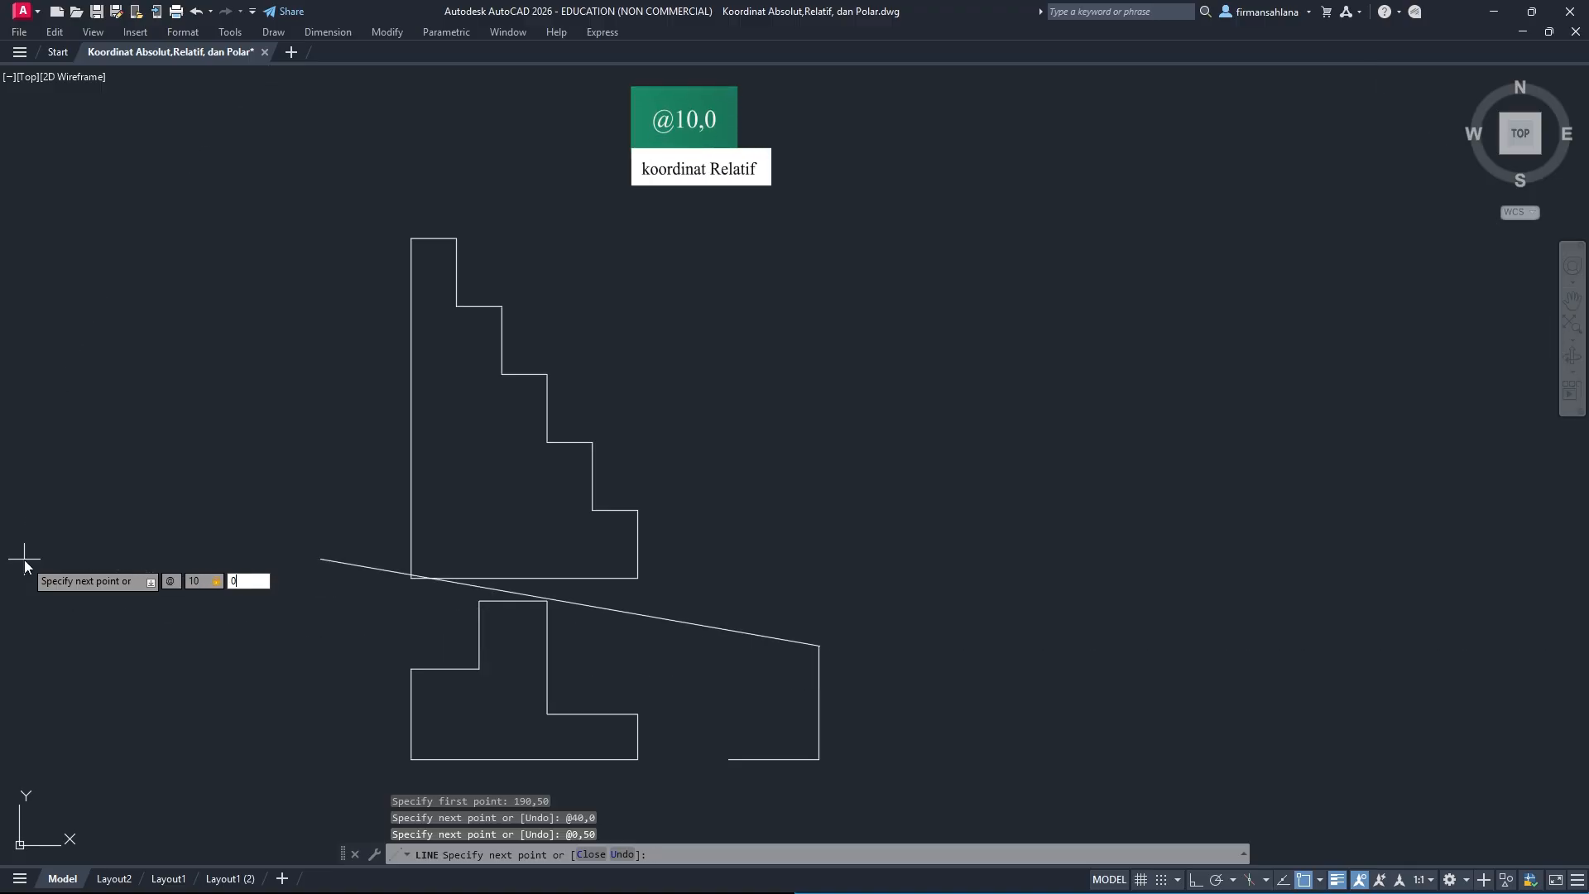
key("Return")
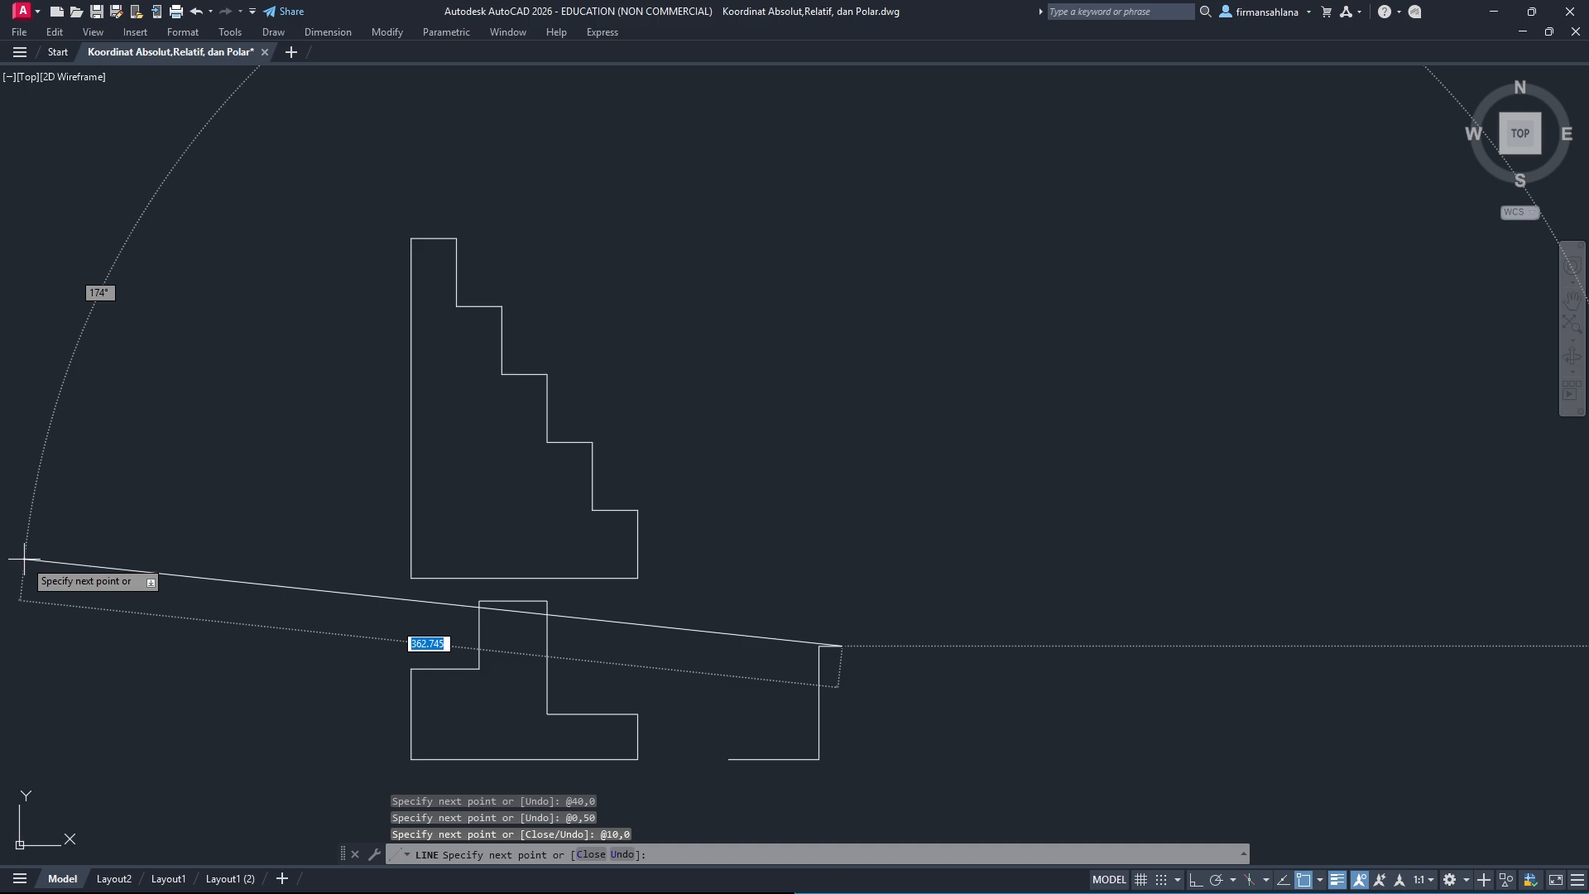
type("@0,")
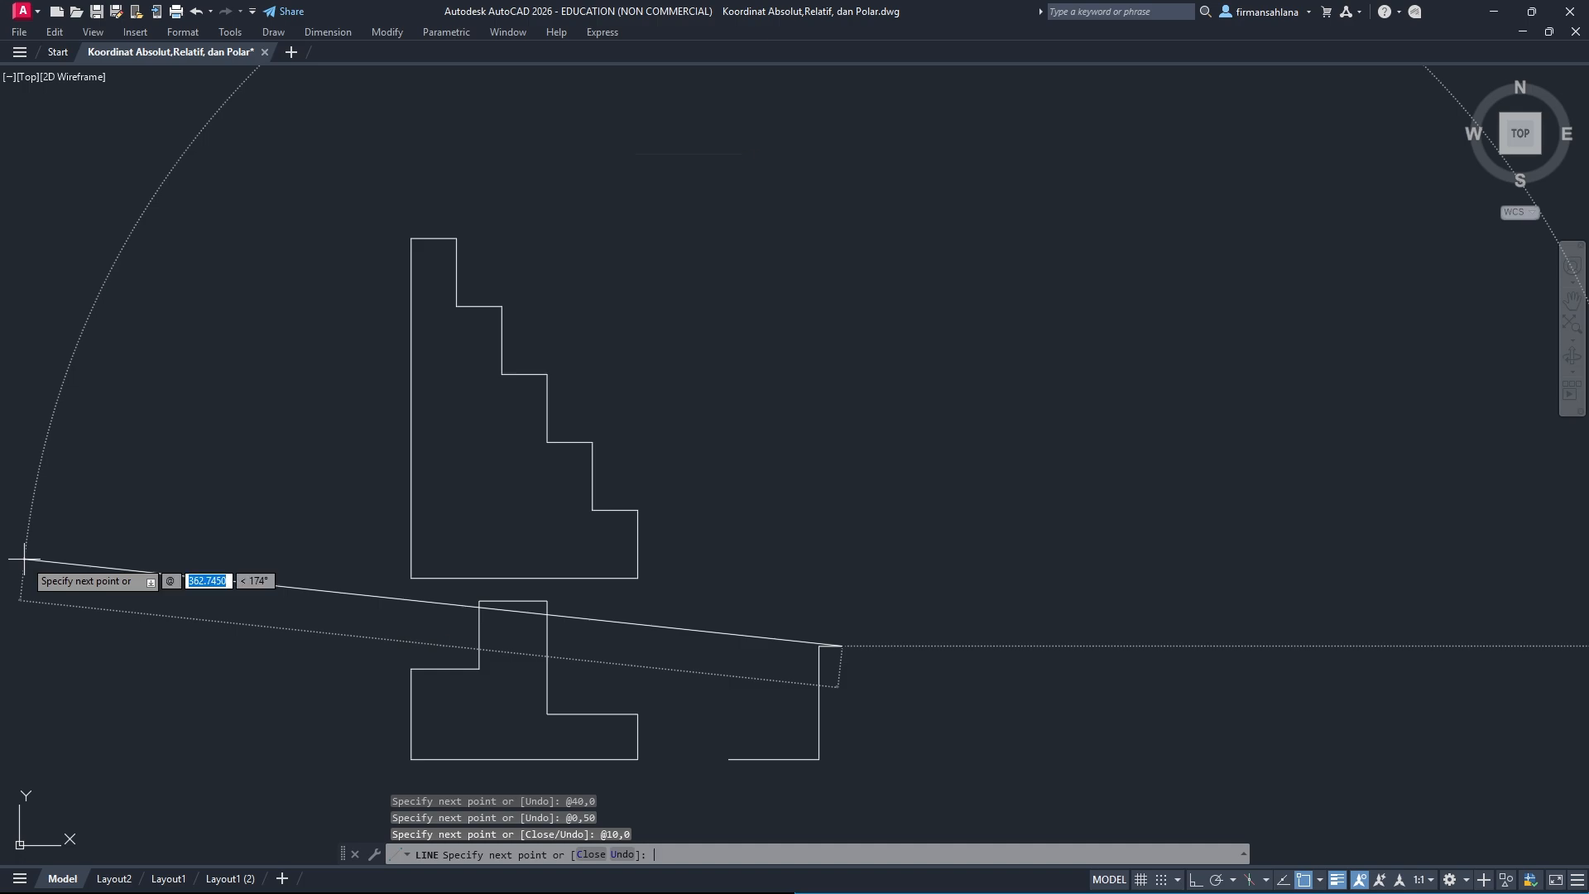
type("-30")
key("Return")
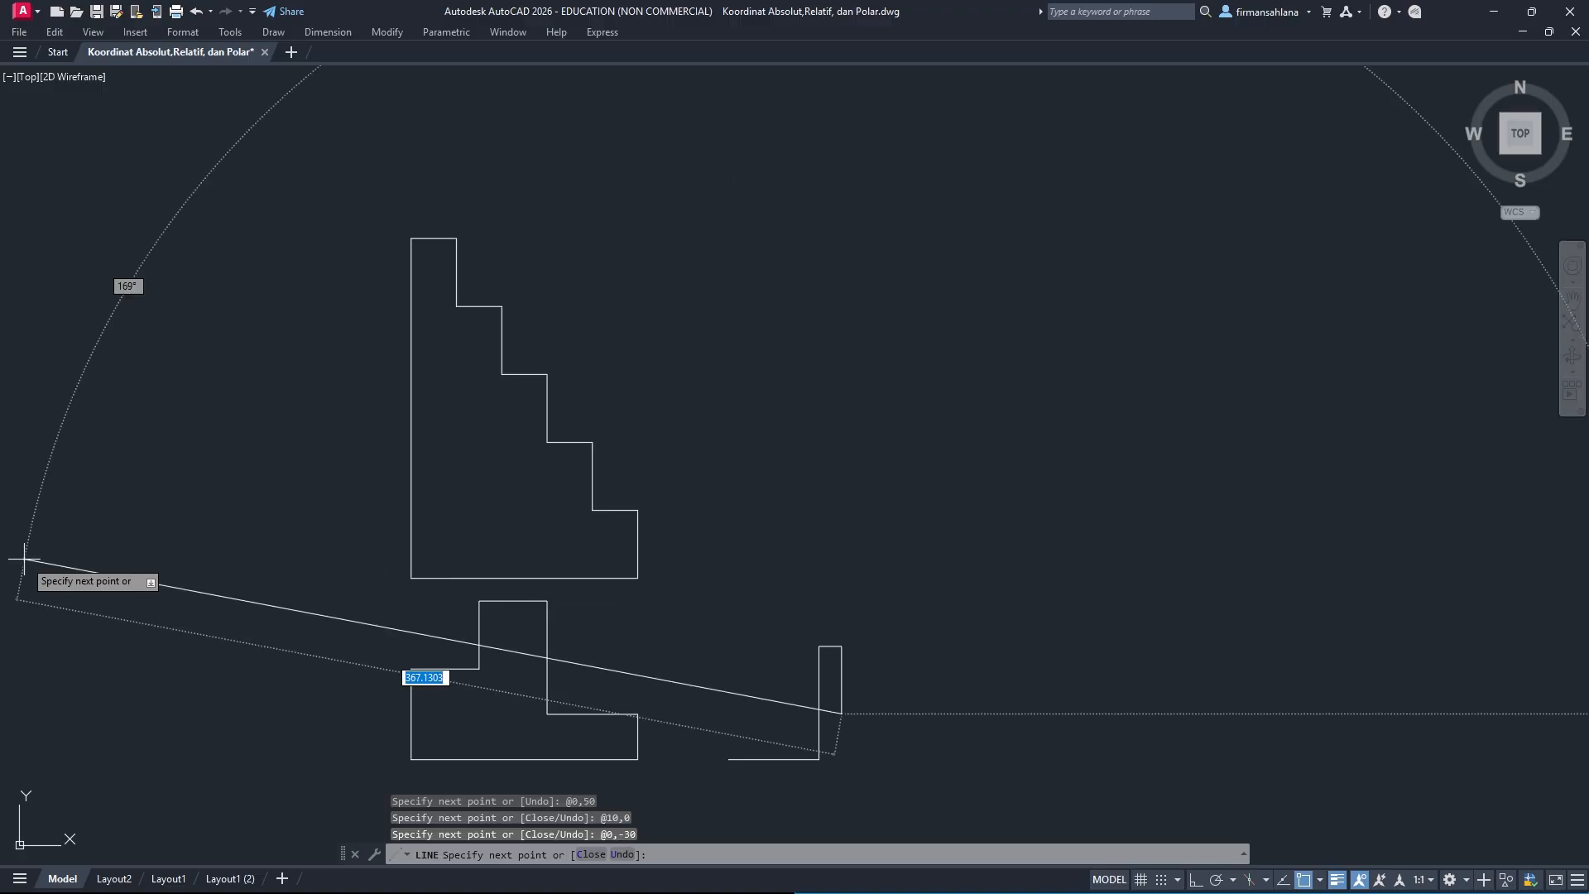
type("@")
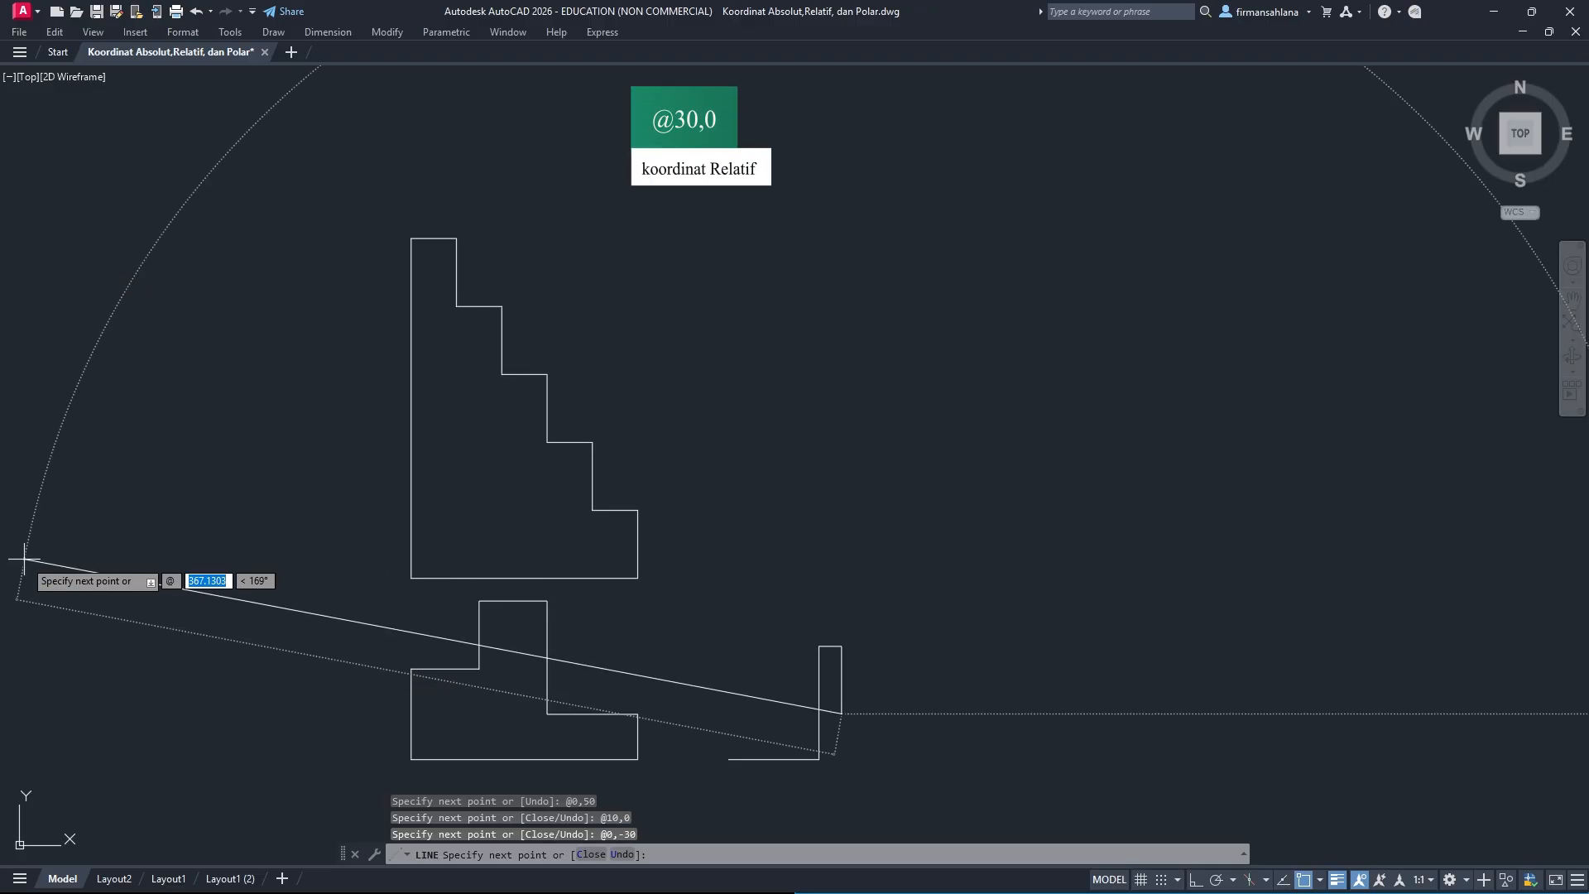
type("30,0")
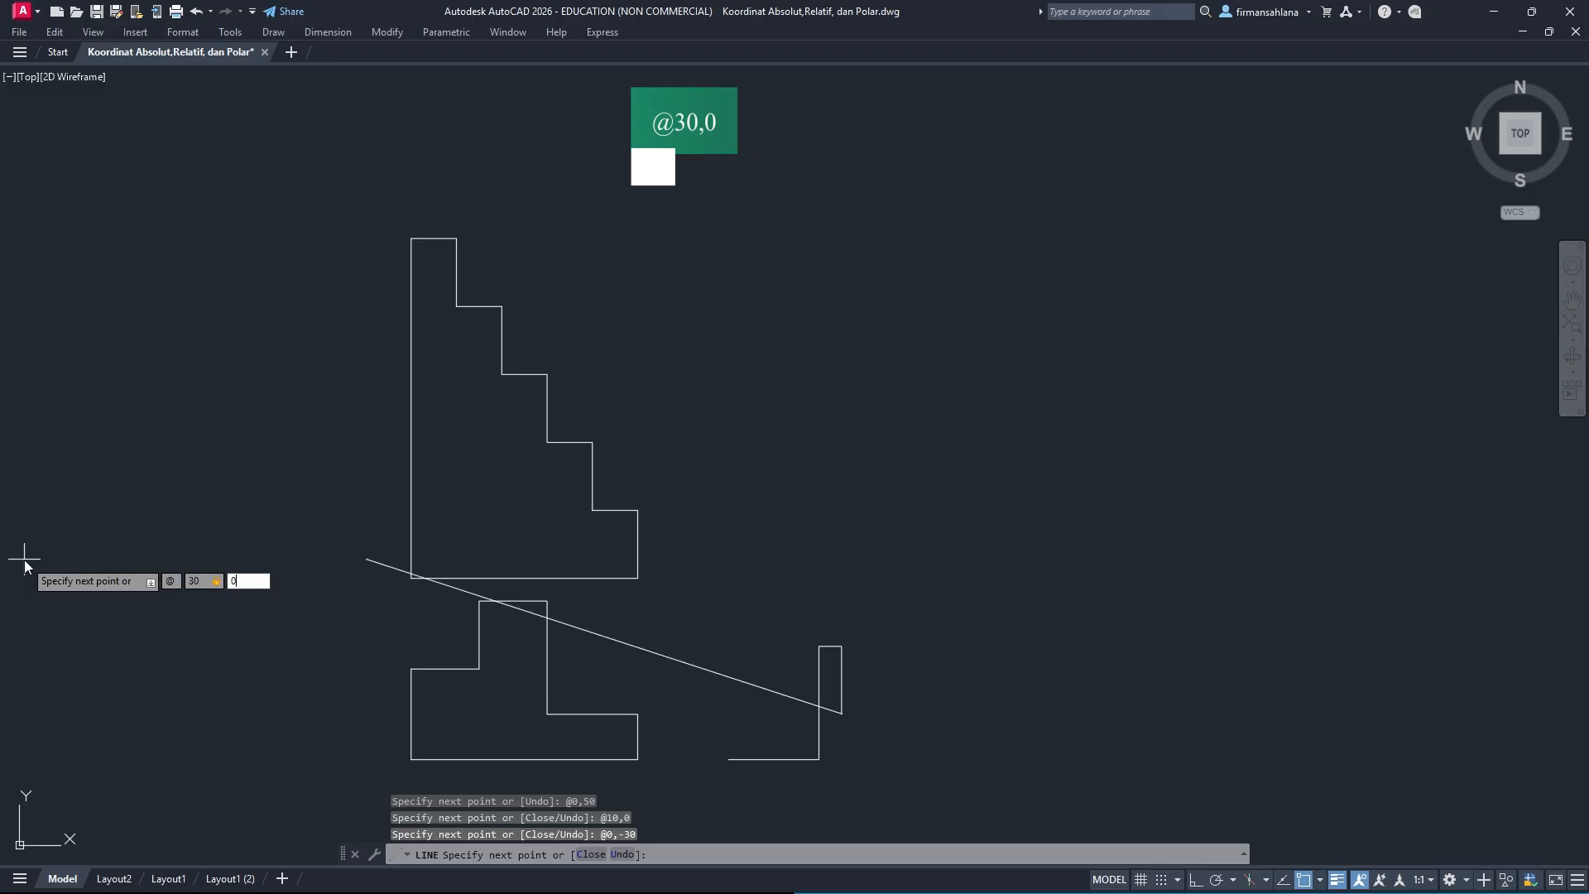
key("Return")
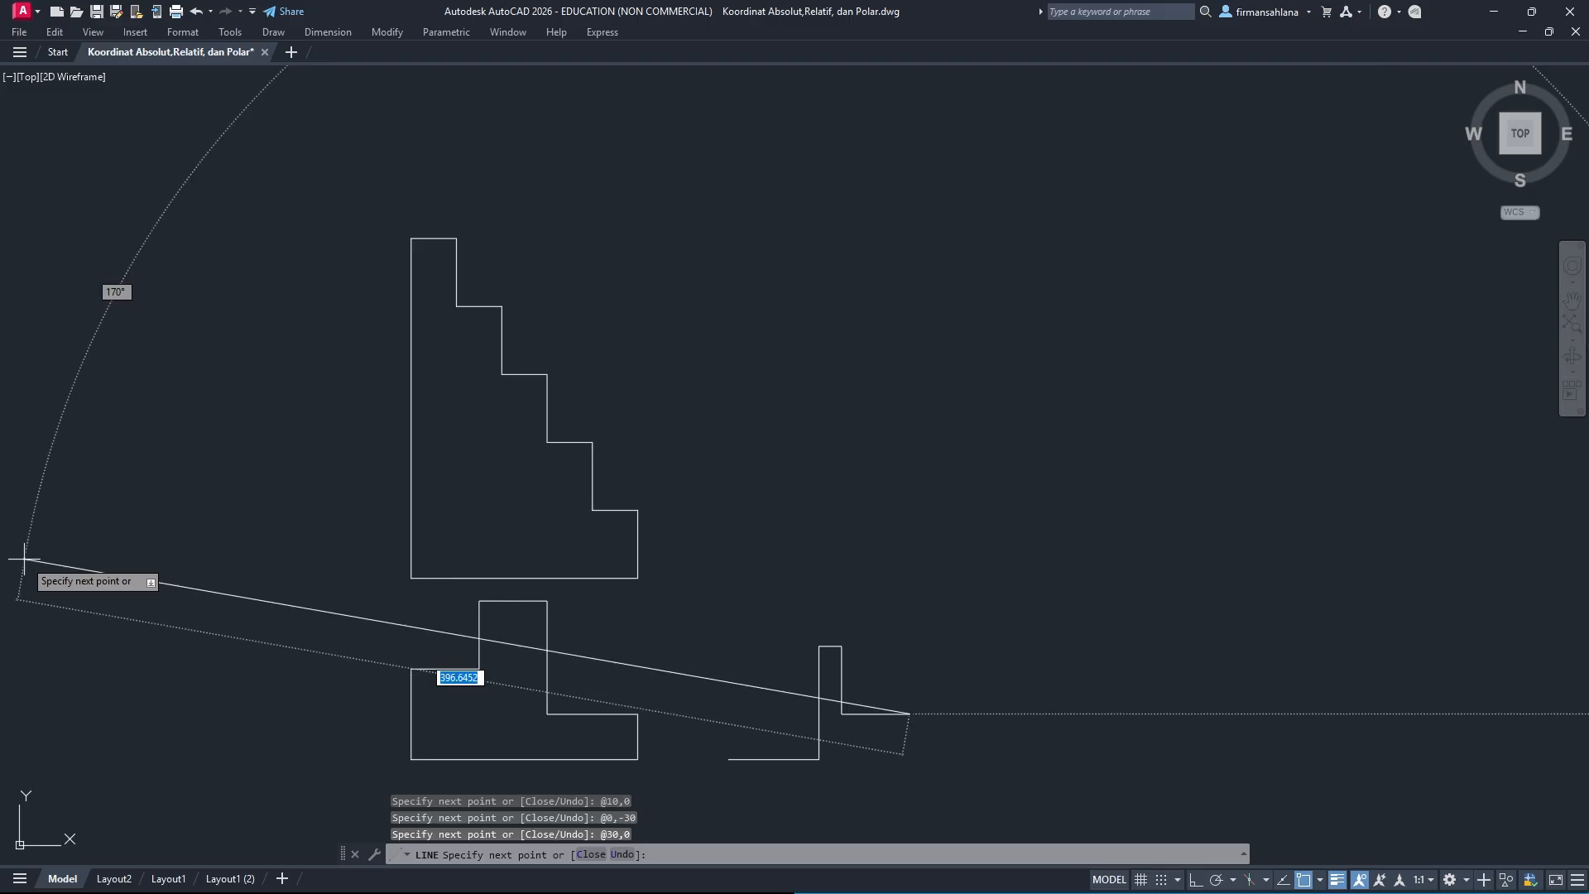
type("@0,30")
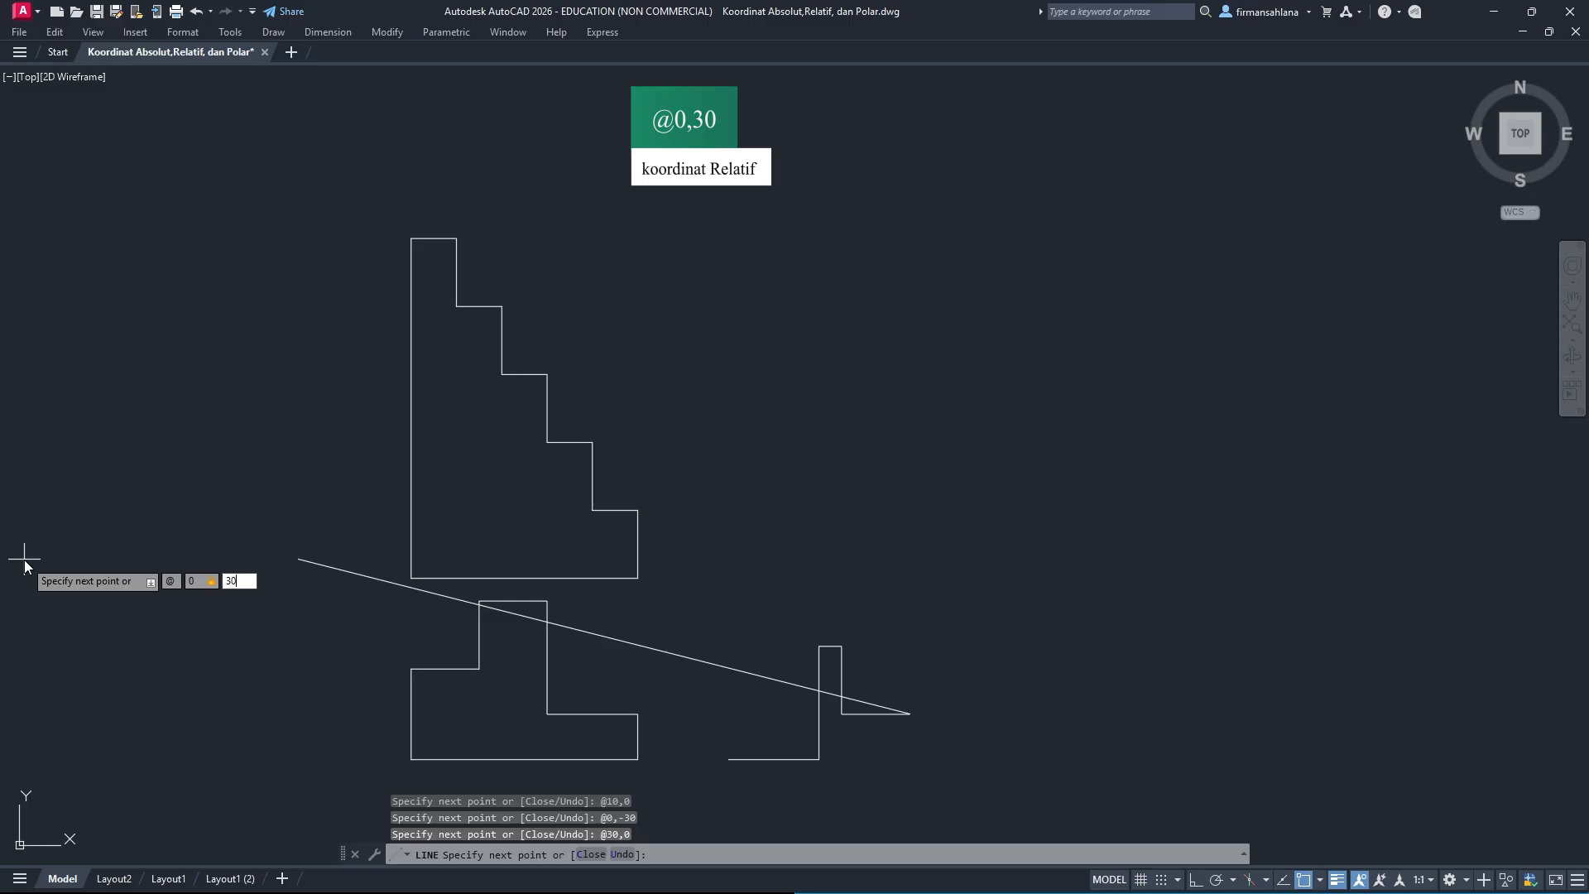
key("Return")
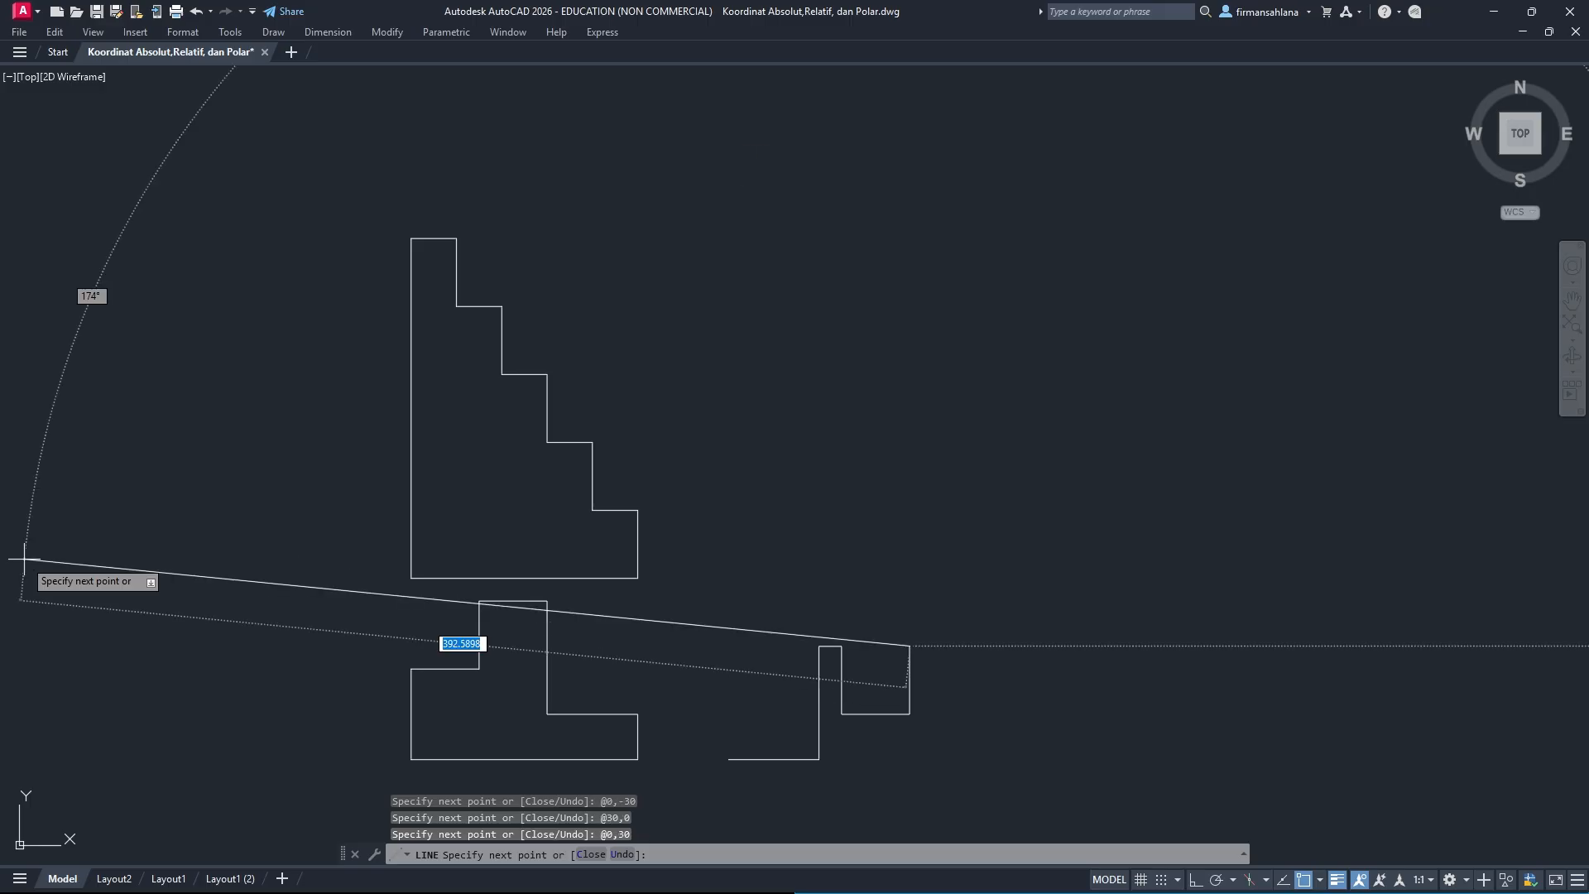
type("@10,0")
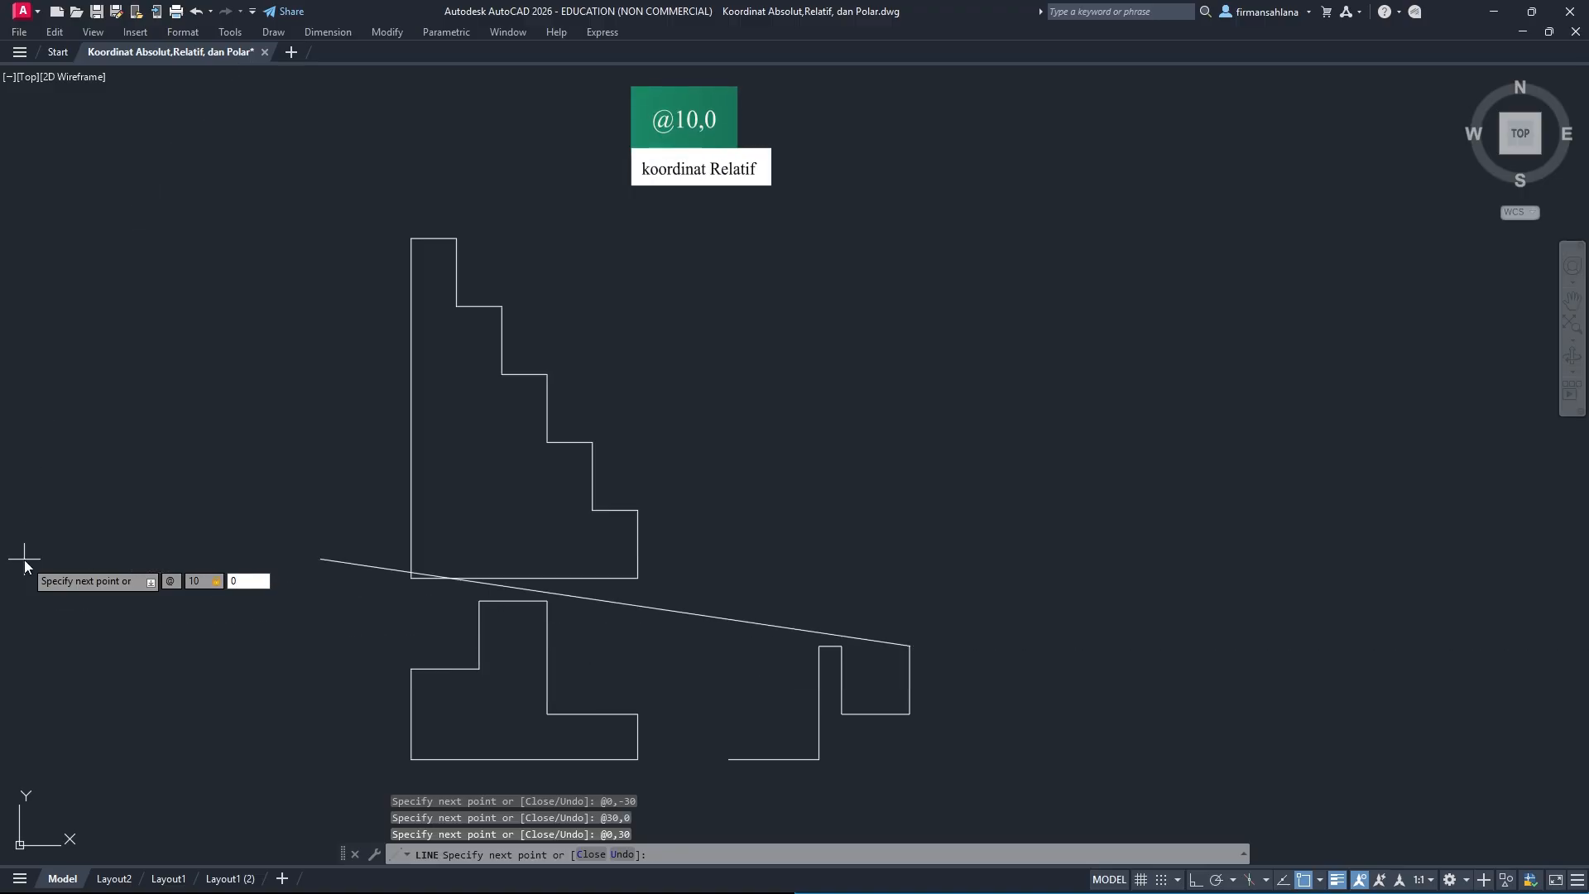
key("Return")
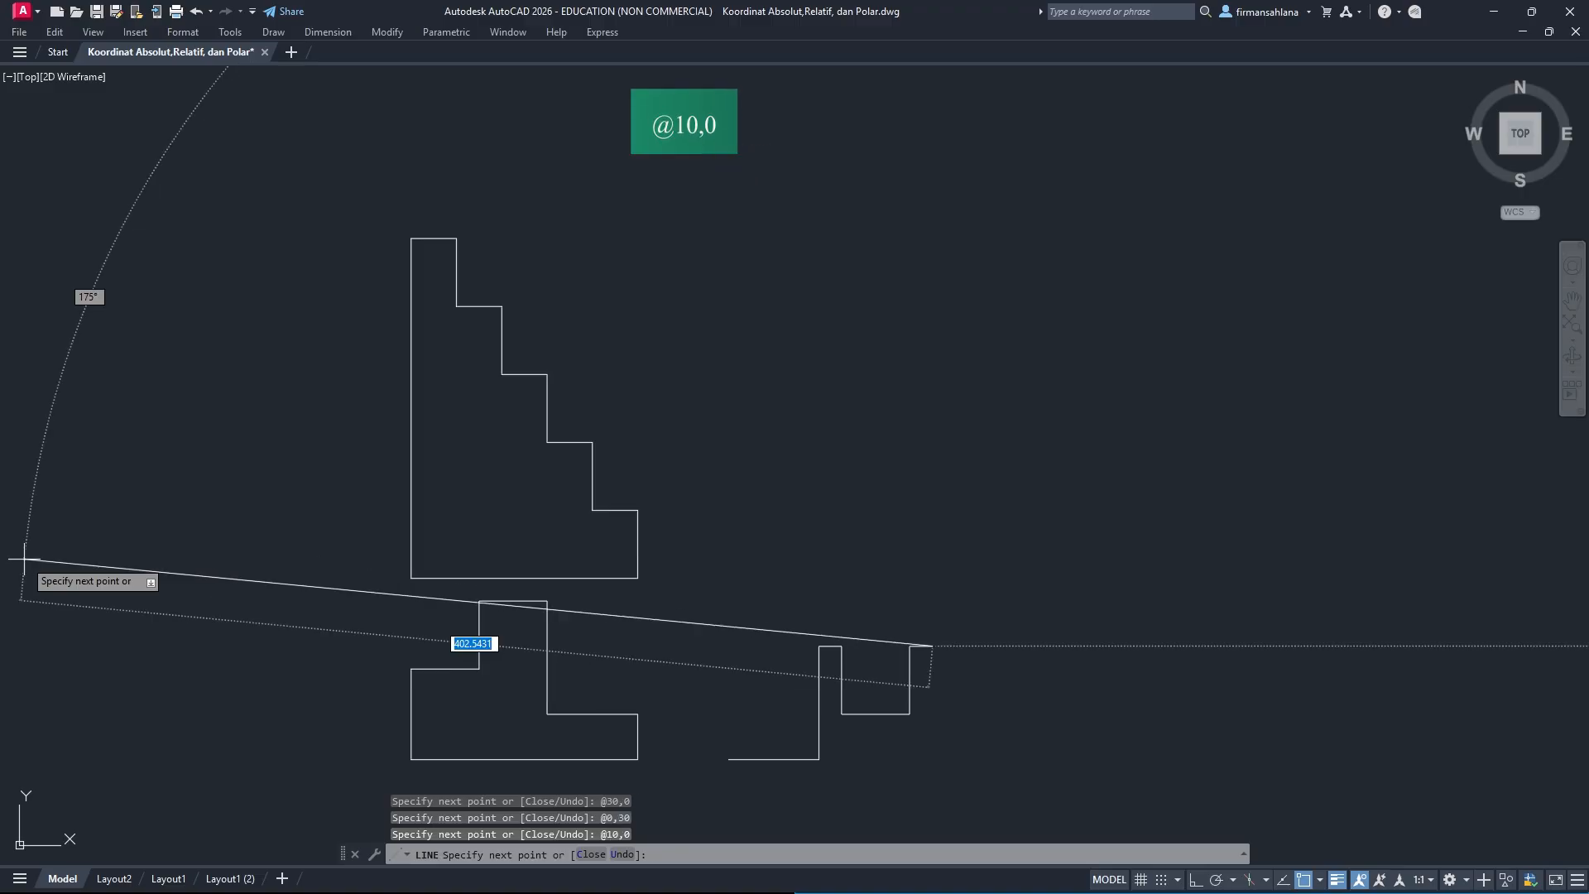
type("@0,-50")
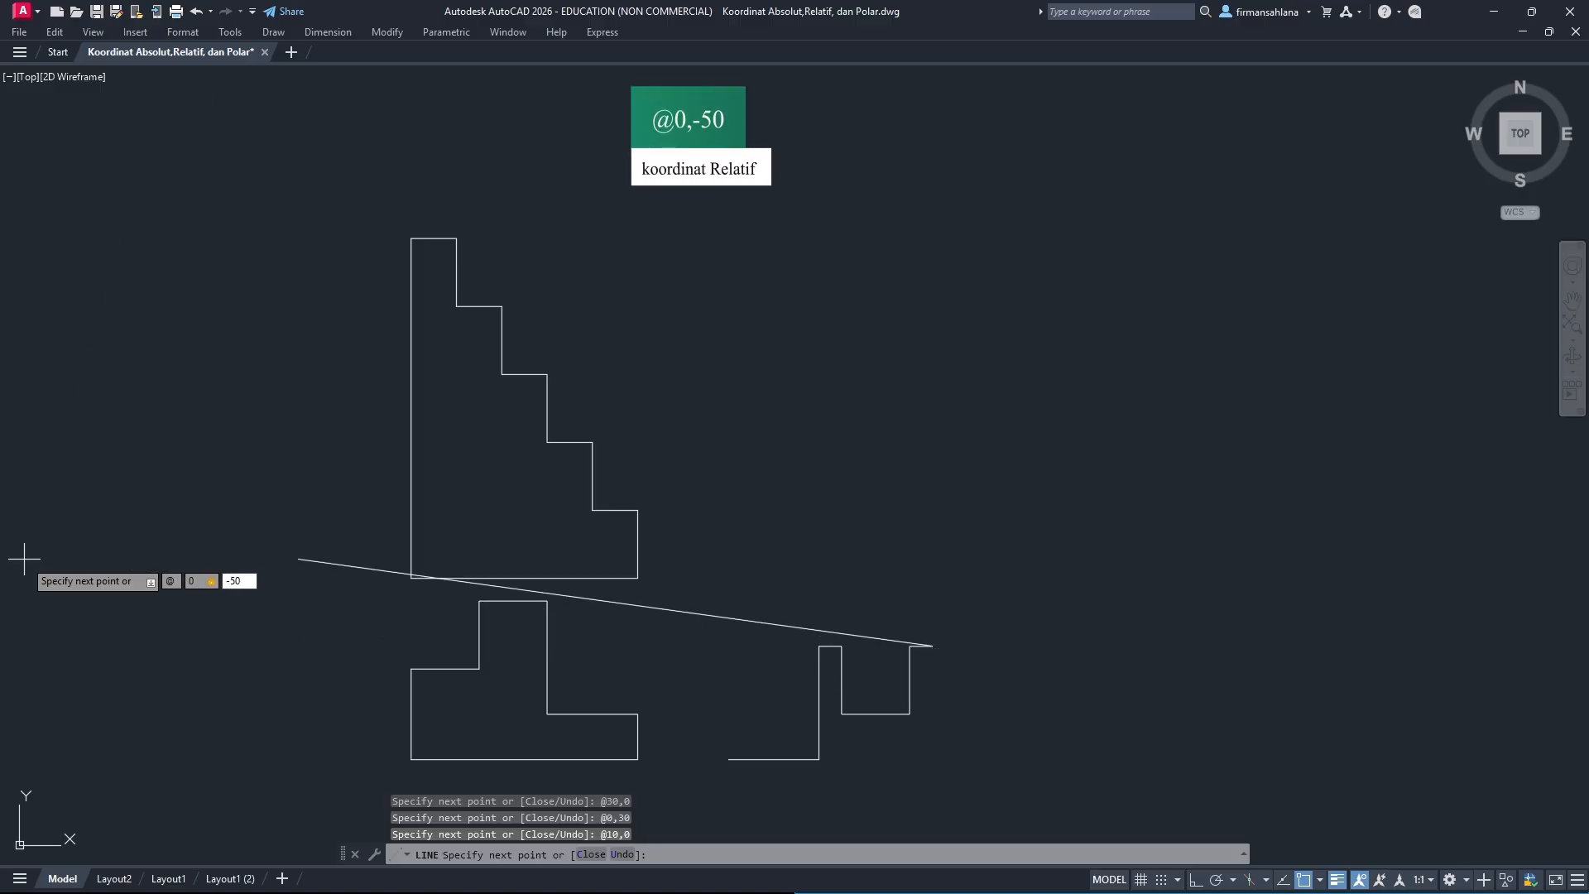
key("Return")
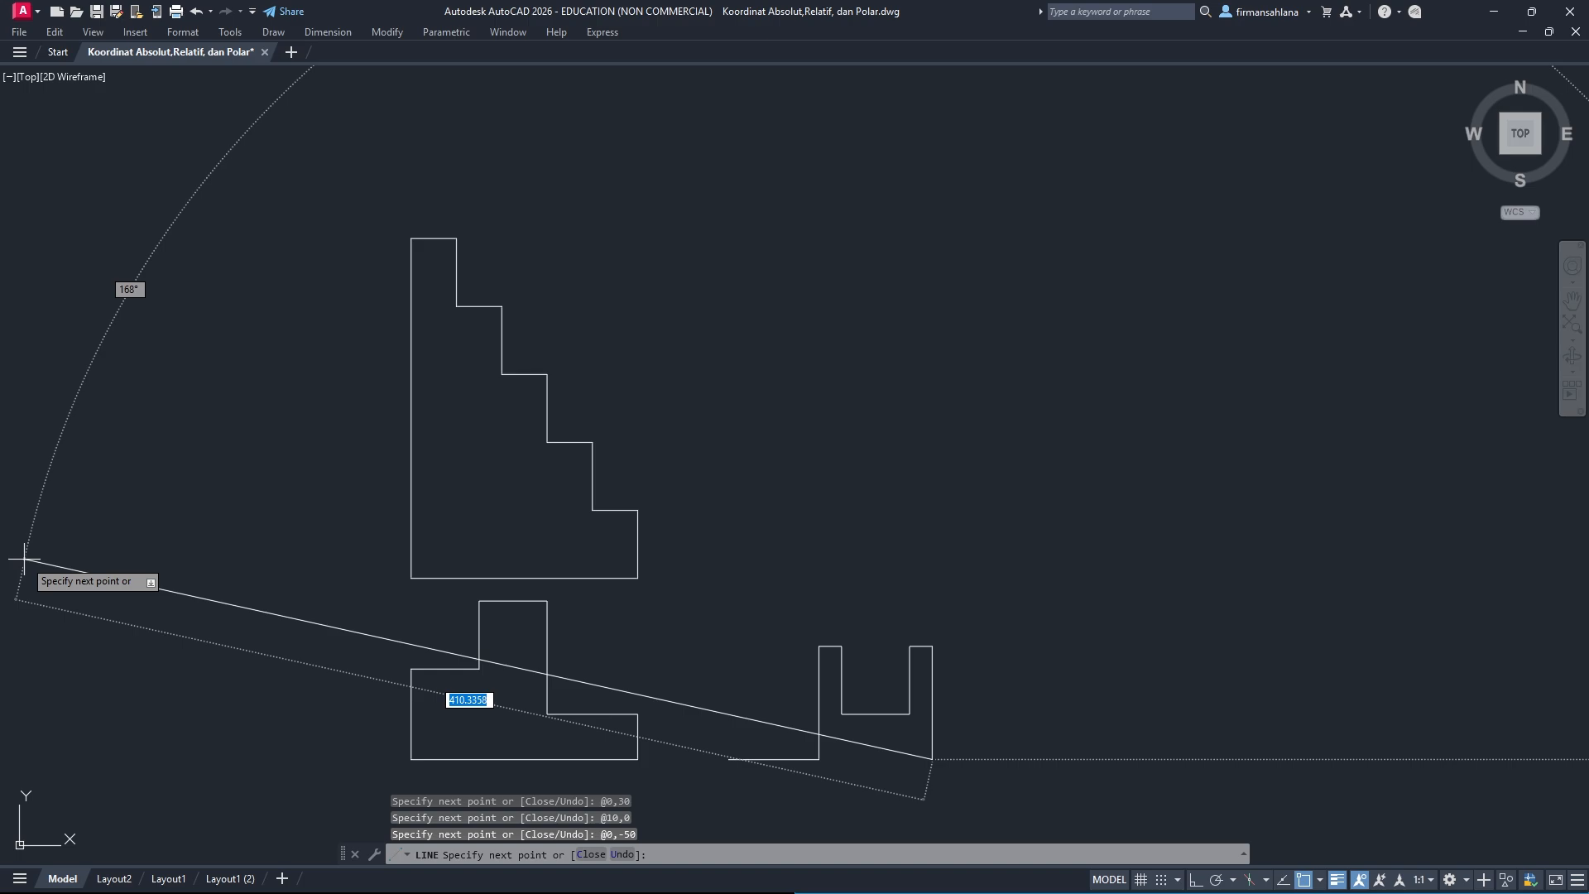
type("@4")
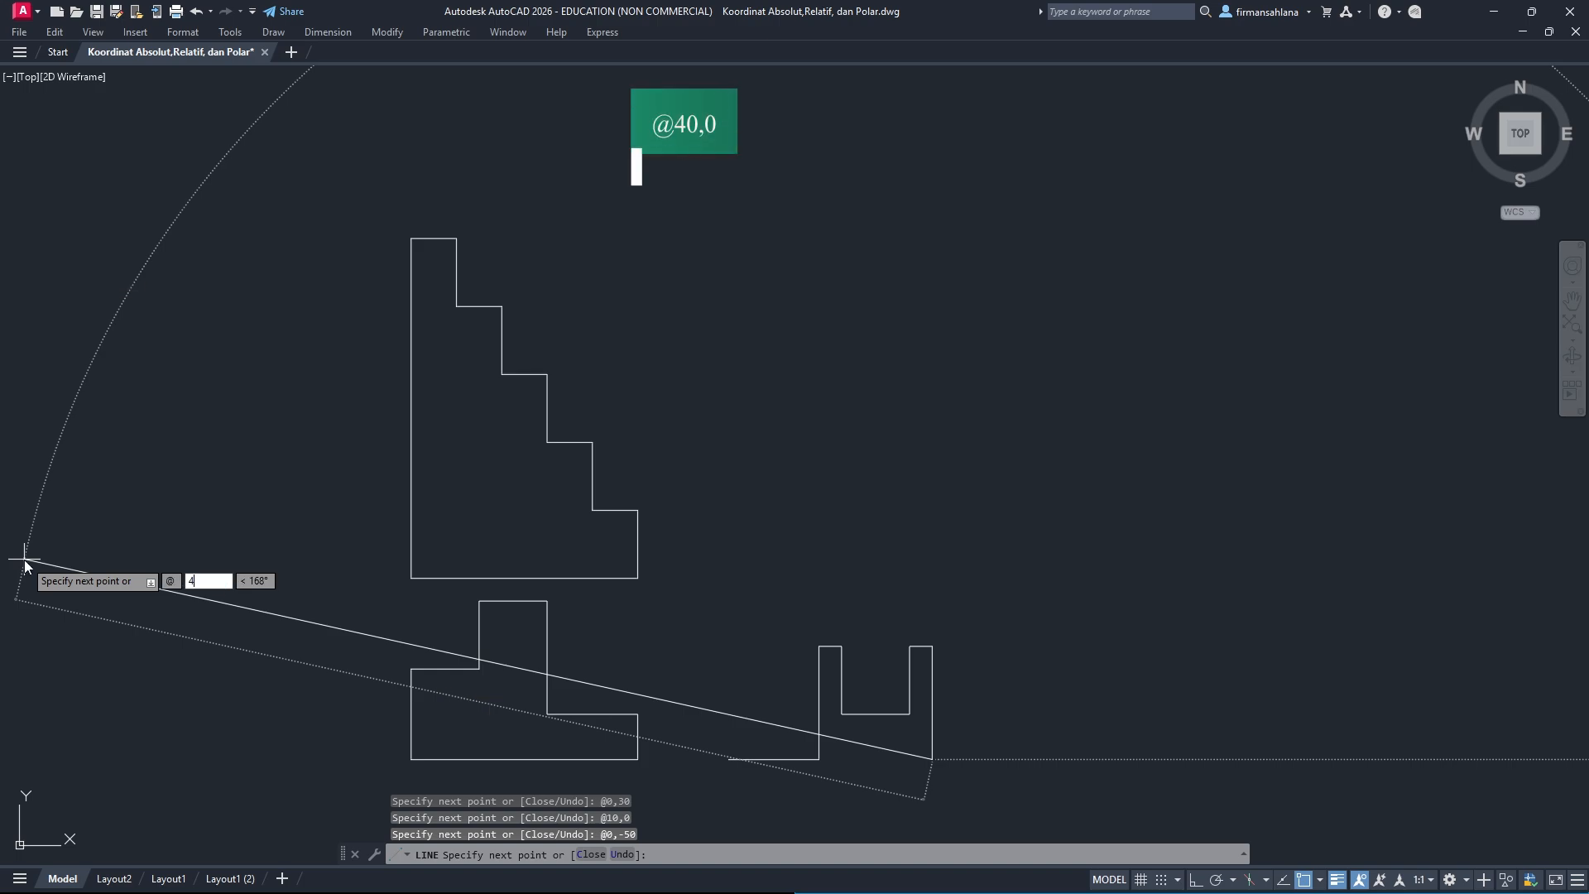
type("0,0")
key("Return")
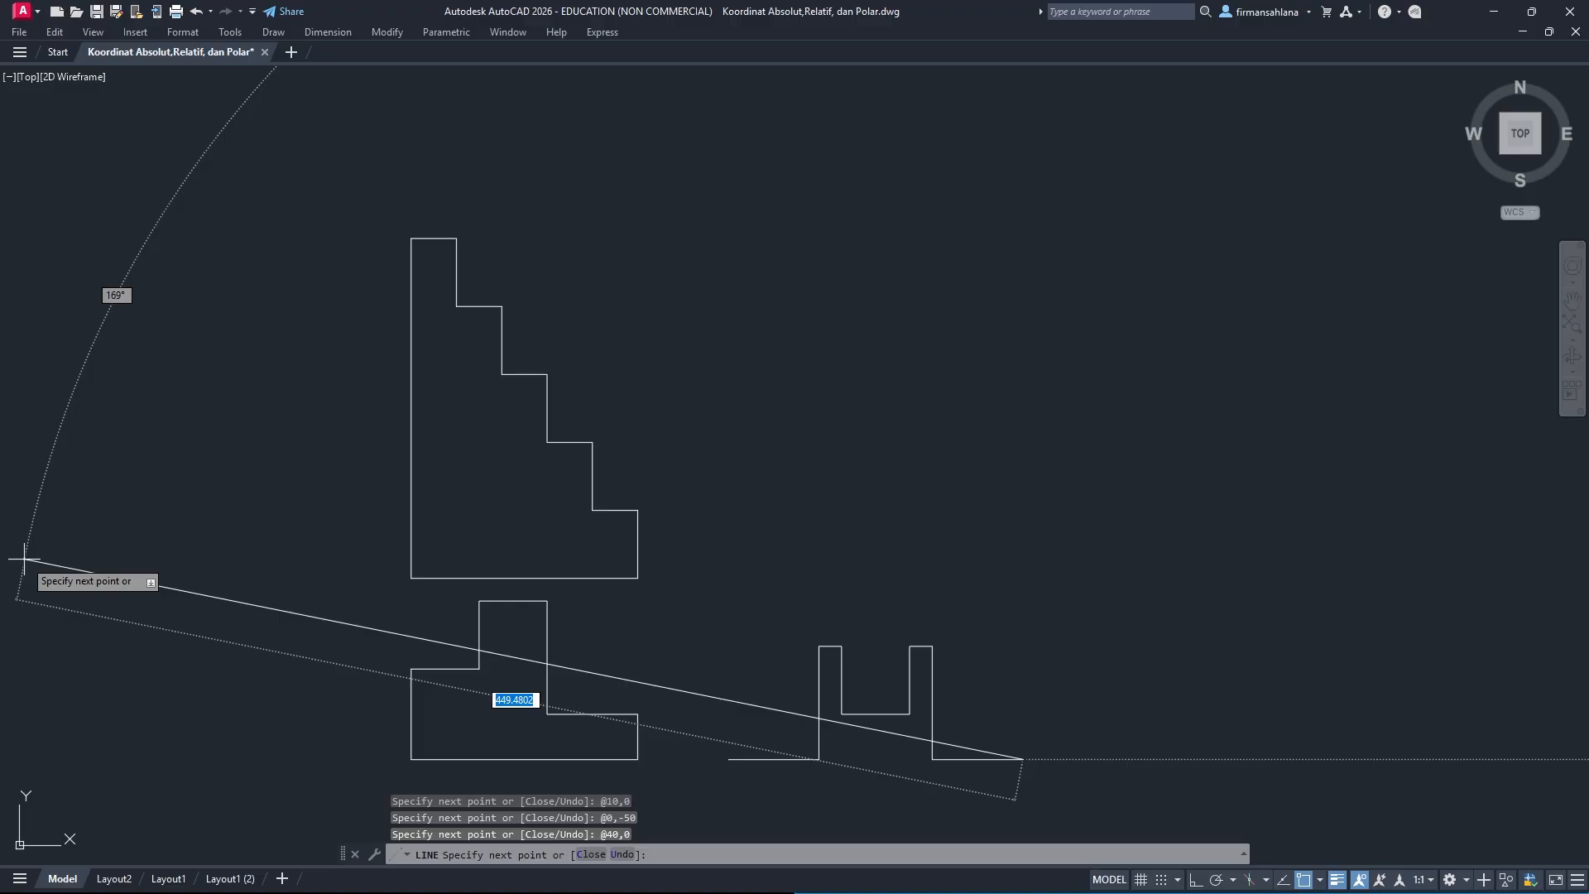
Draw the third outline's outer vertical side to @0,70 and its long upper edge to @-130,0.
type("@0,")
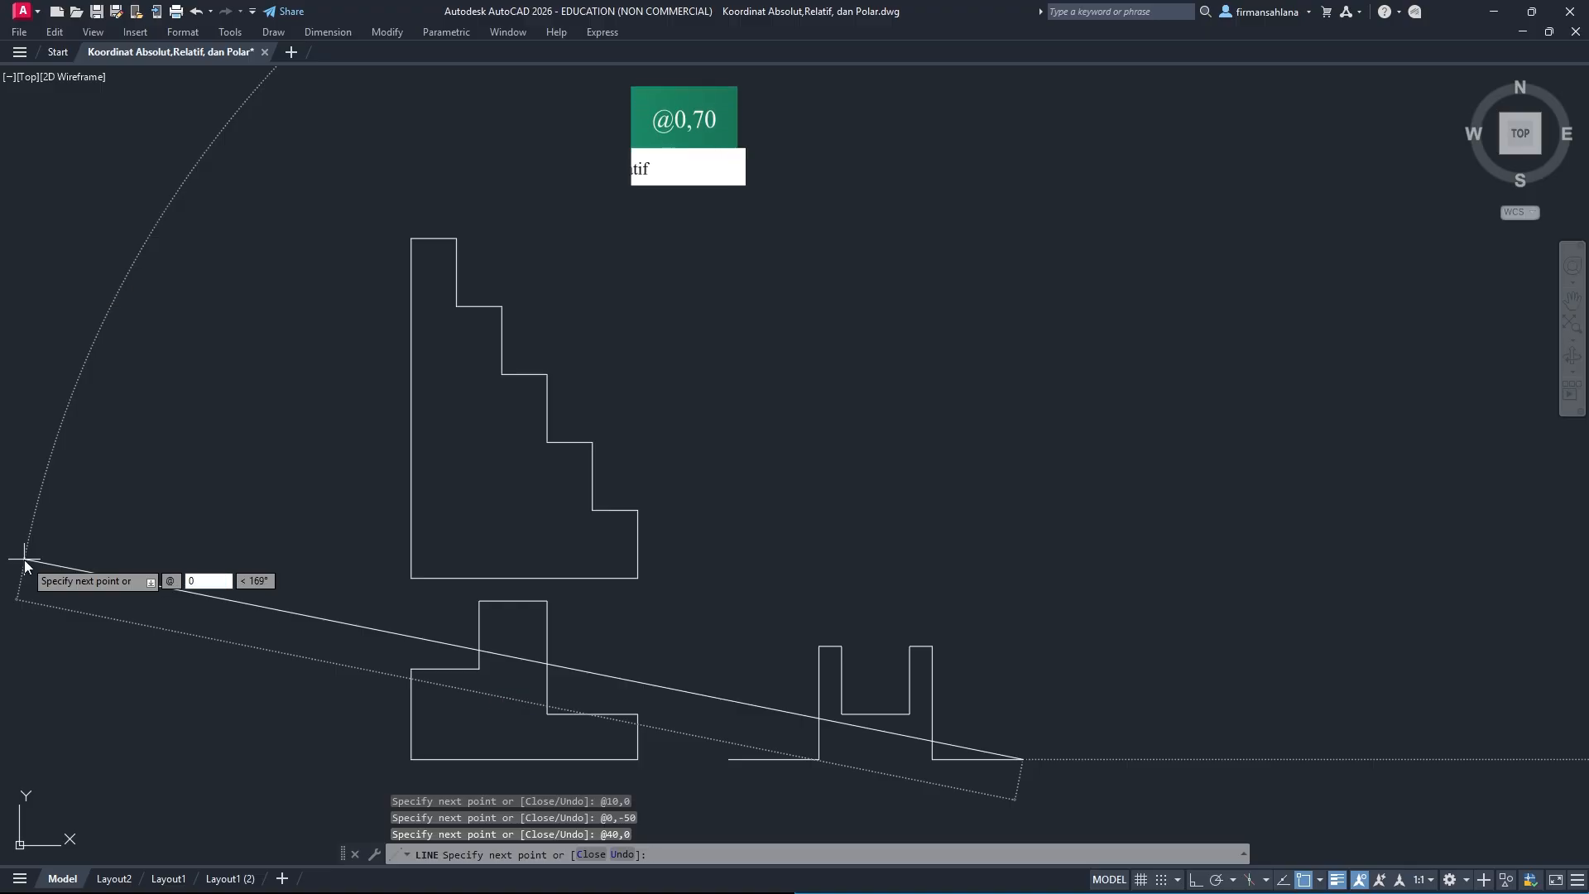
type("70")
key("Return")
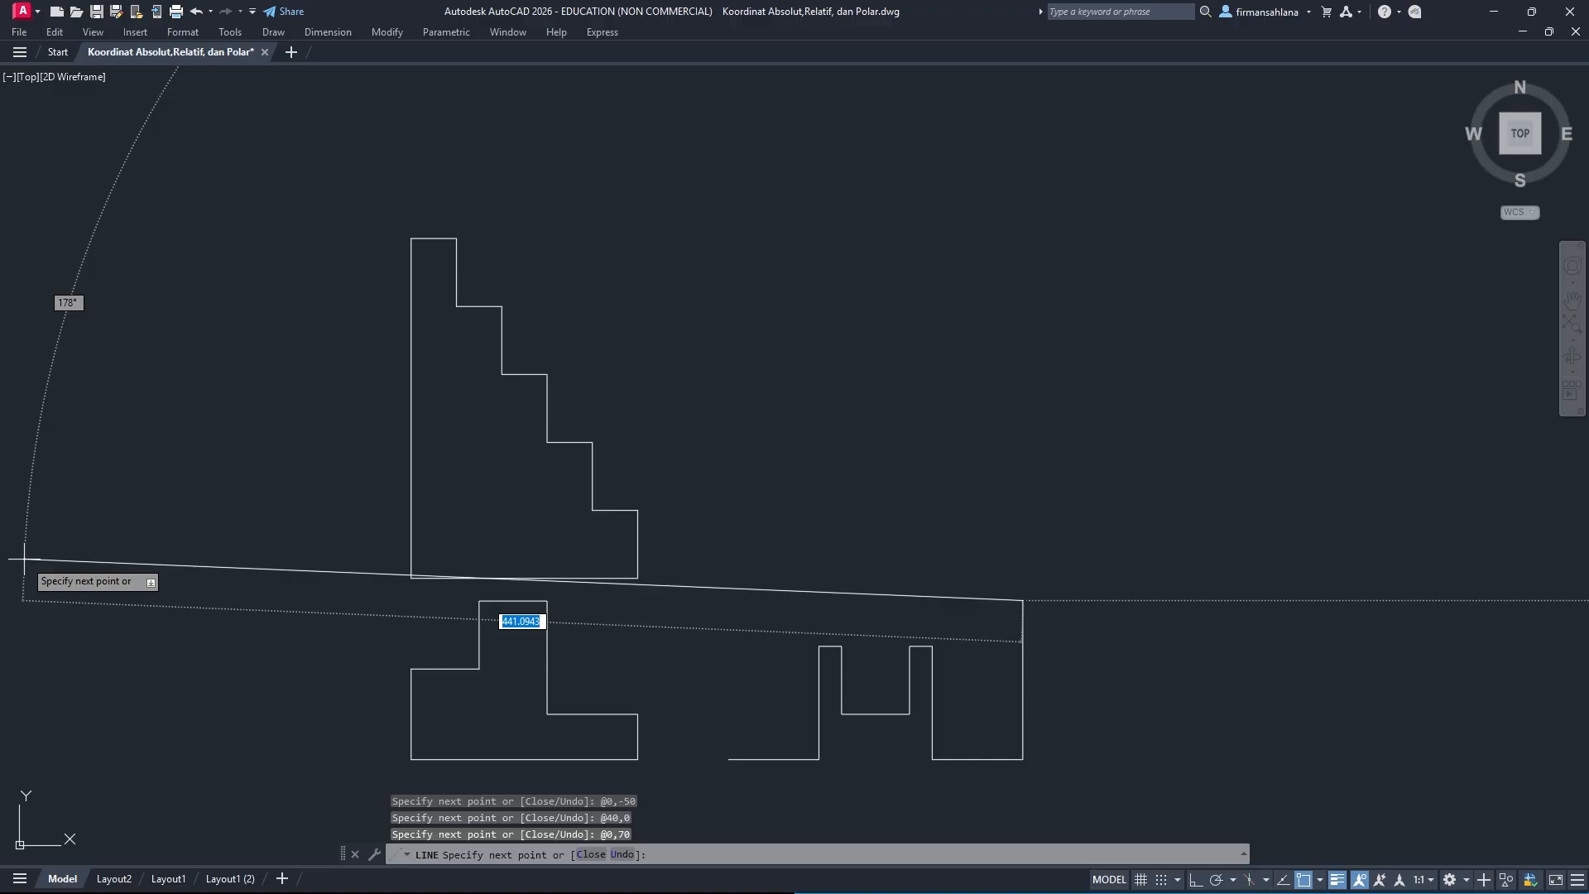
type("@-13")
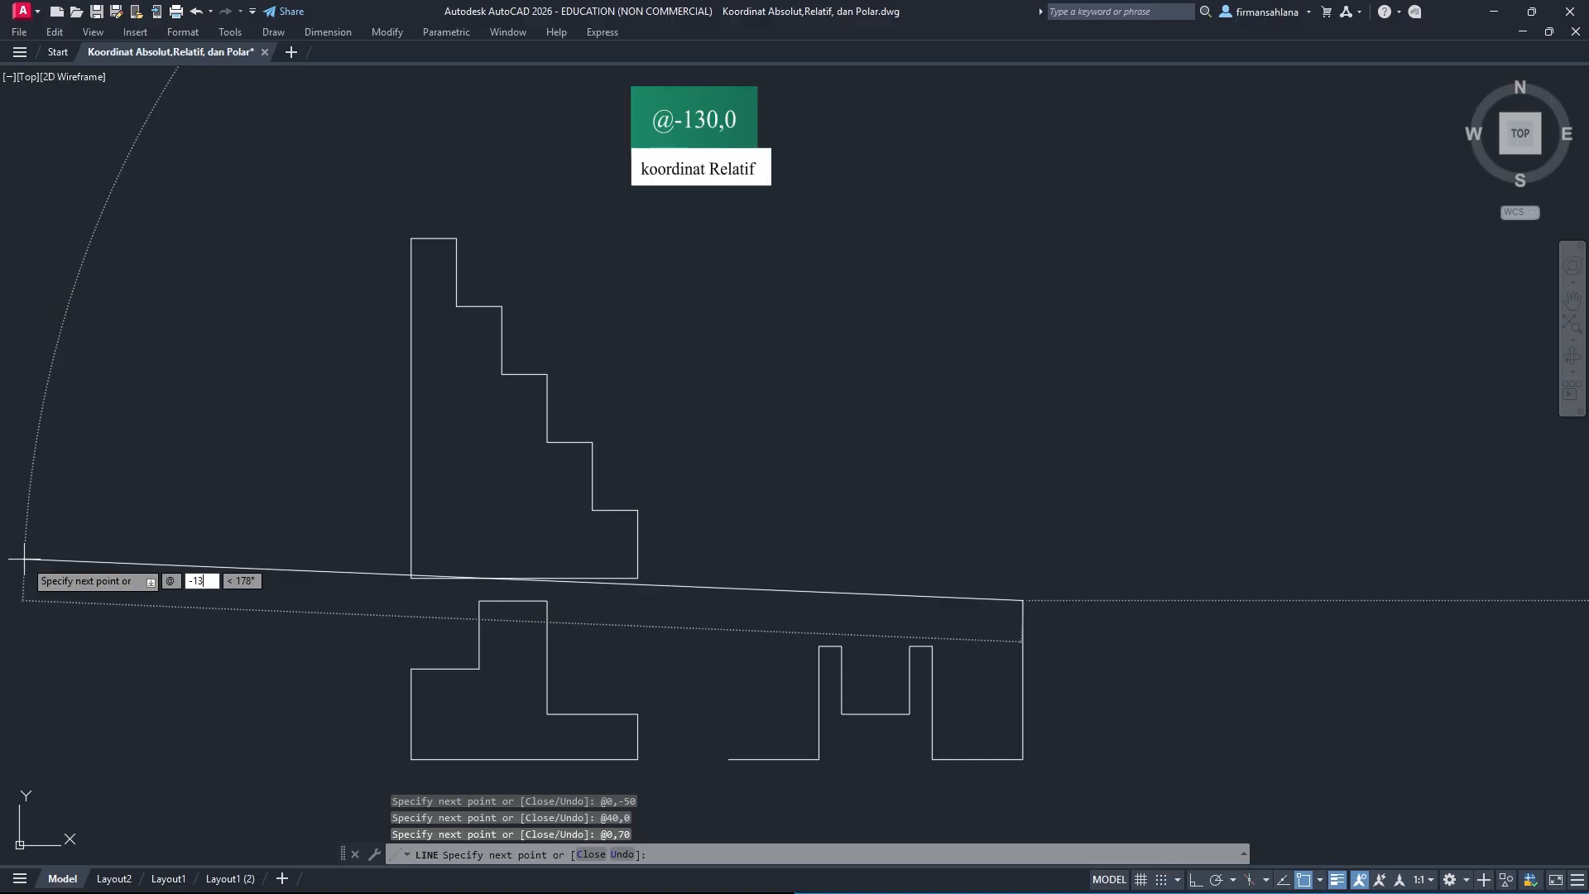
type("0,0")
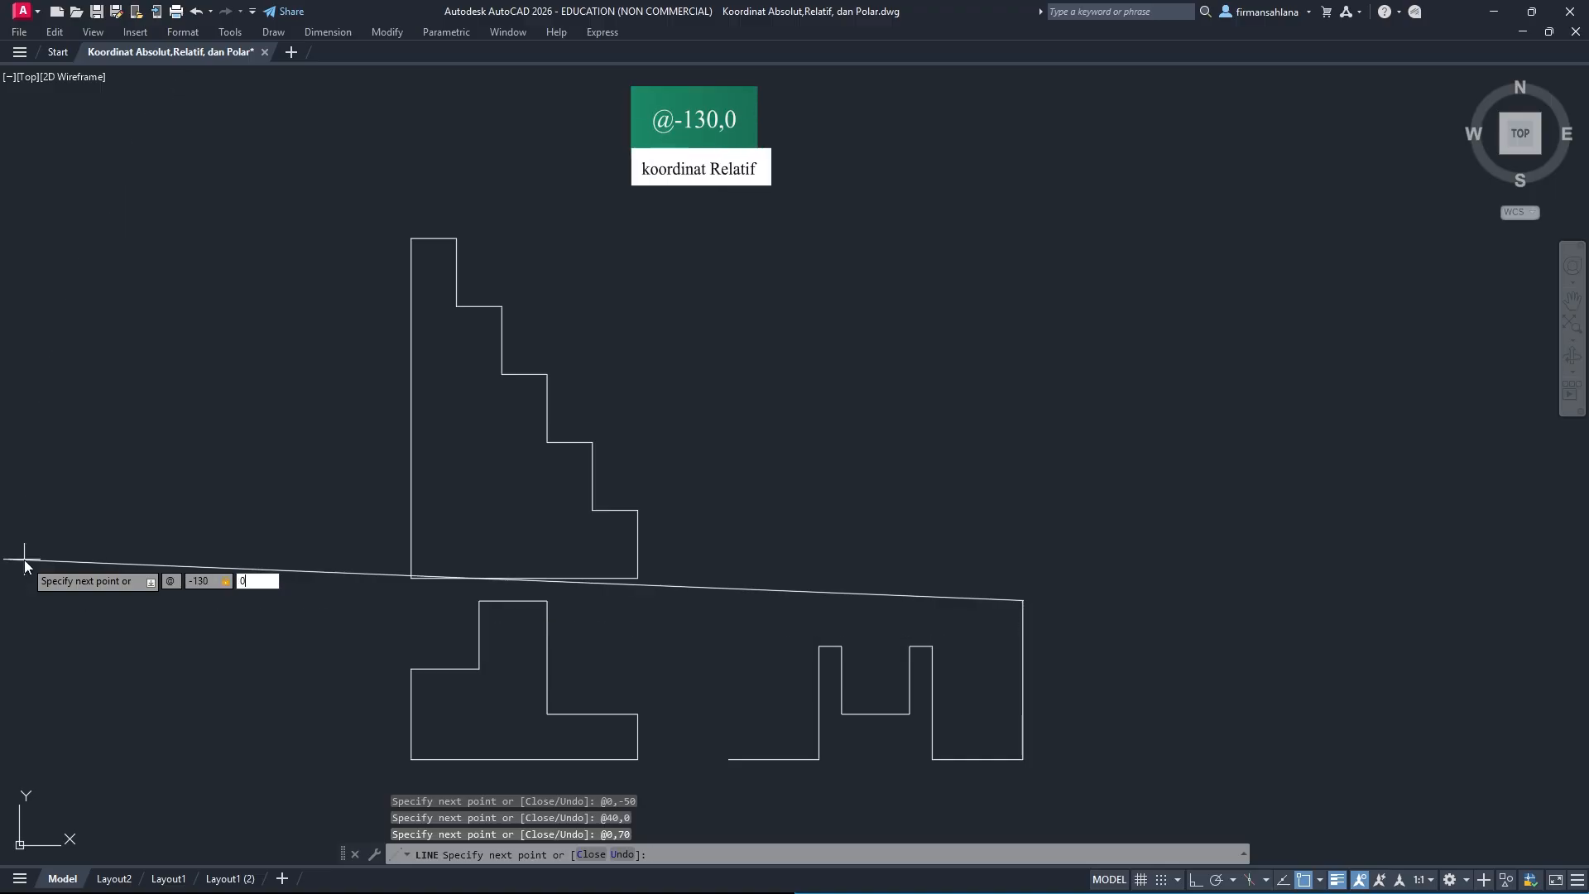
key("Return")
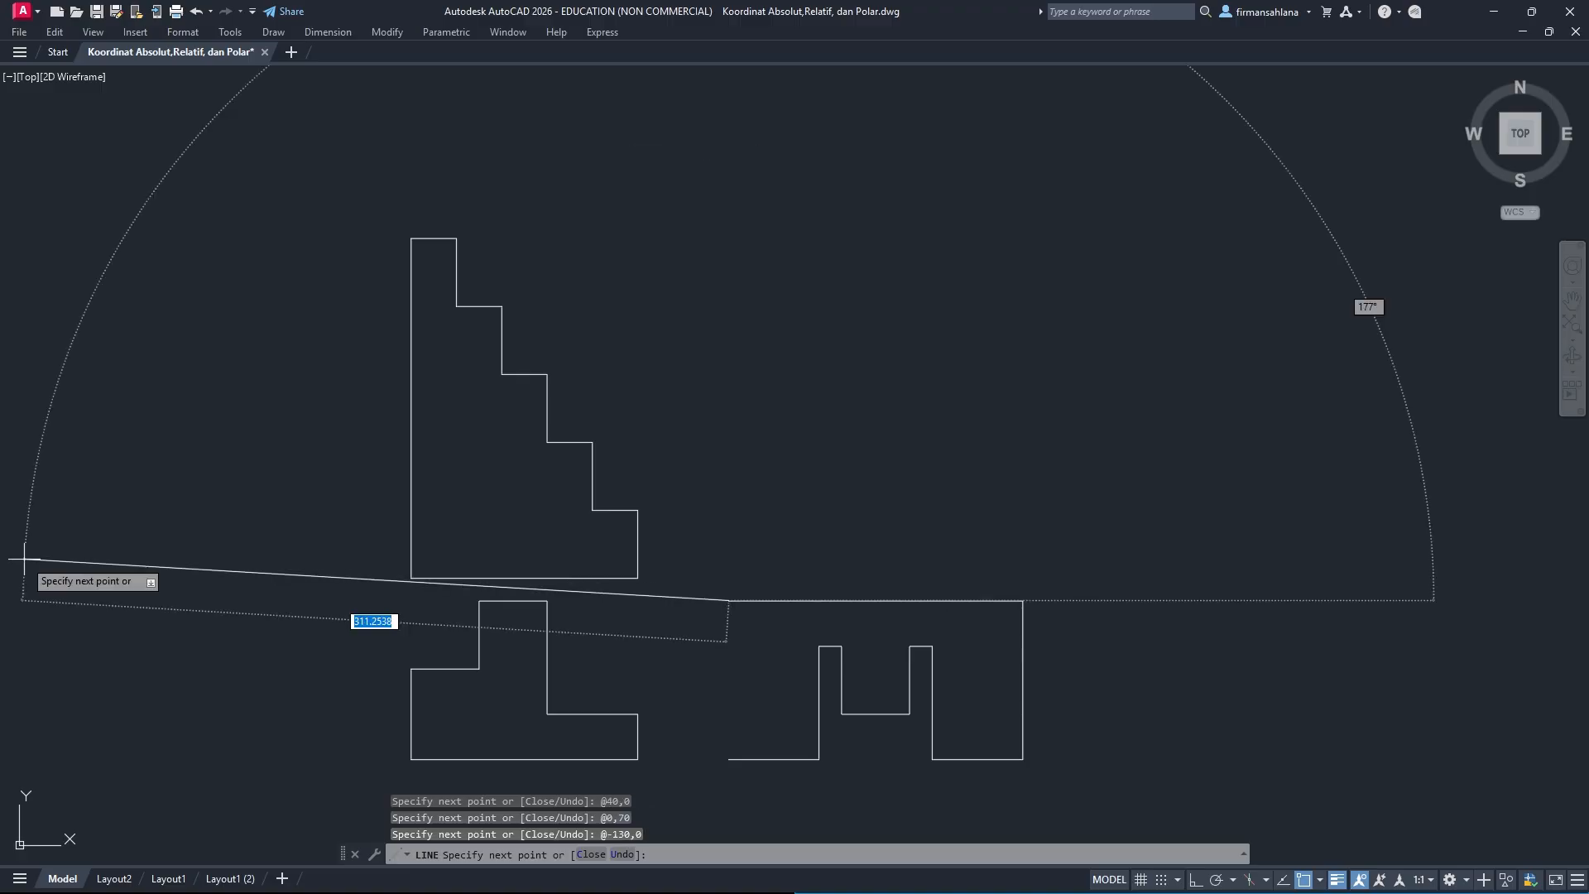
Close the third outline back at its start with a segment to @0,-70 and end the line.
type("@0,")
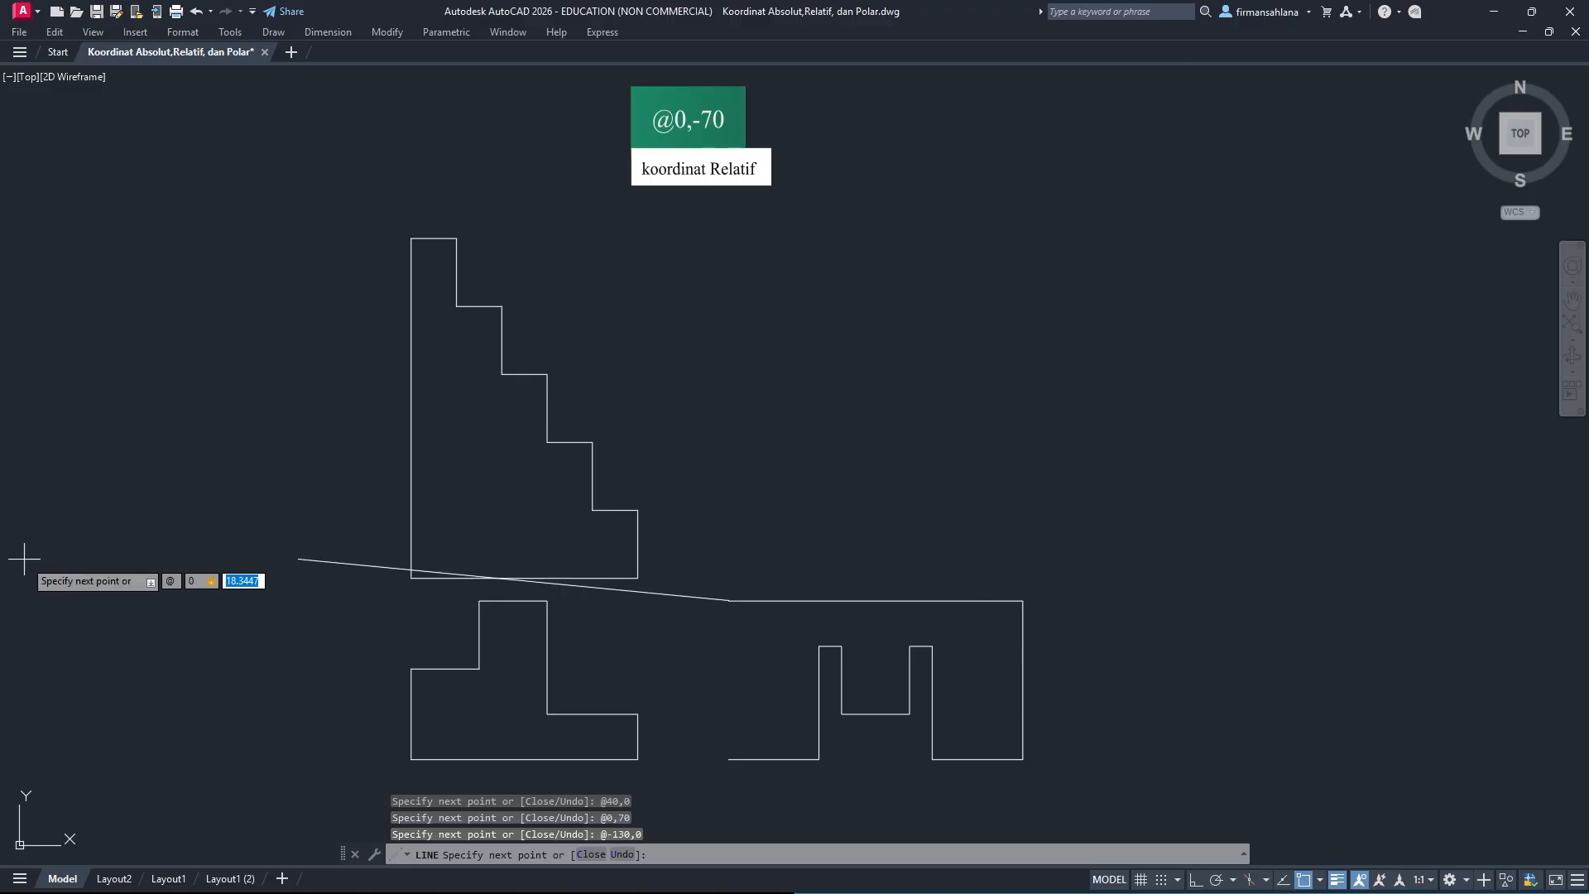
type("-")
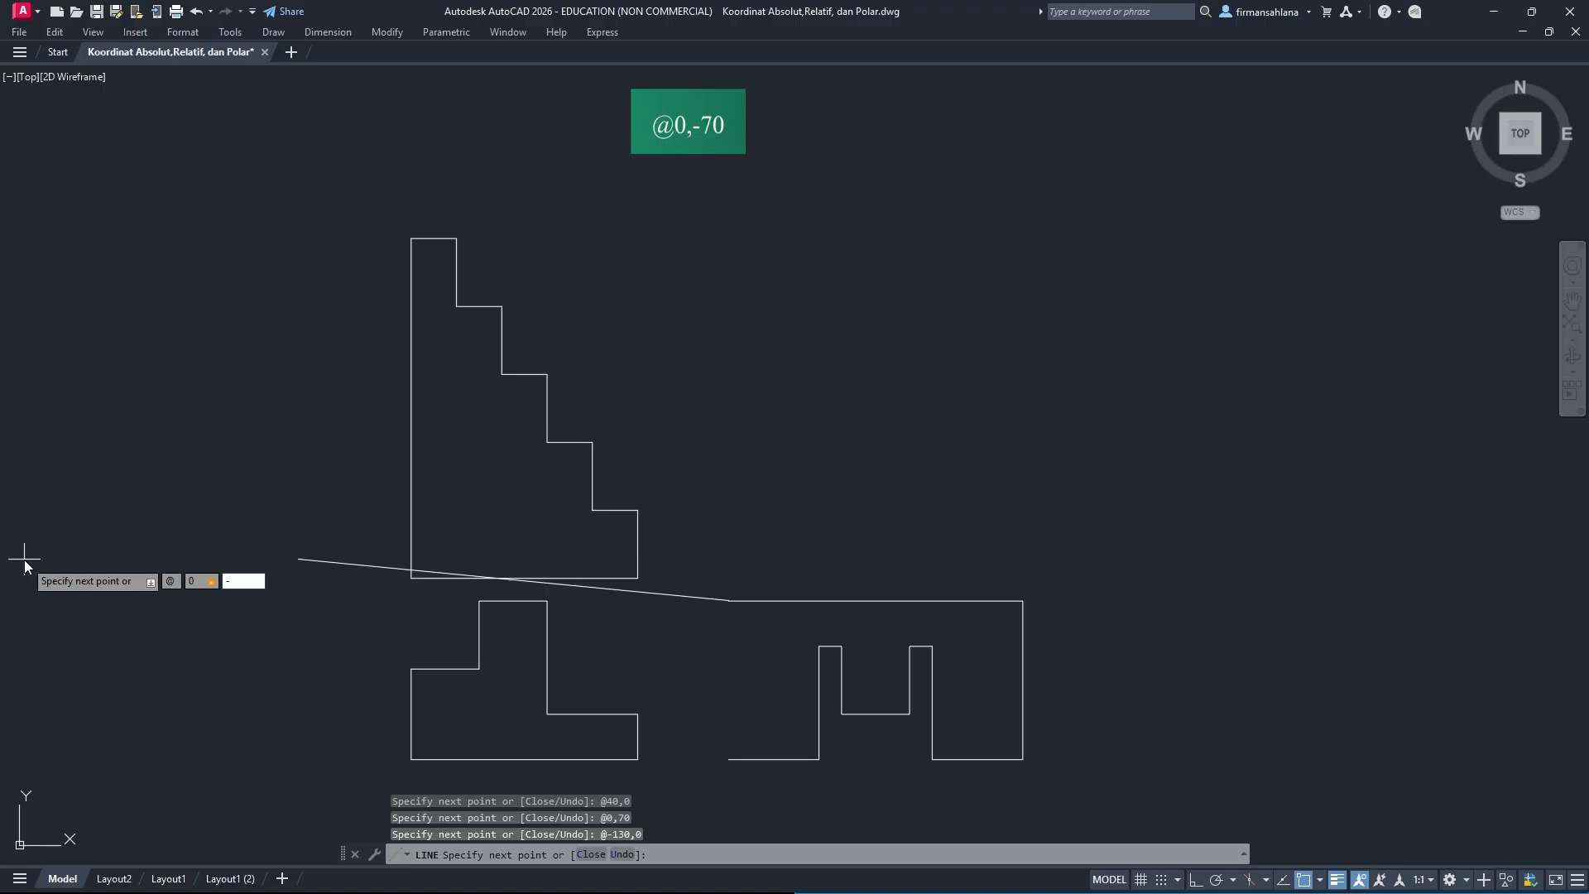
type("70")
key("Return")
key("Escape")
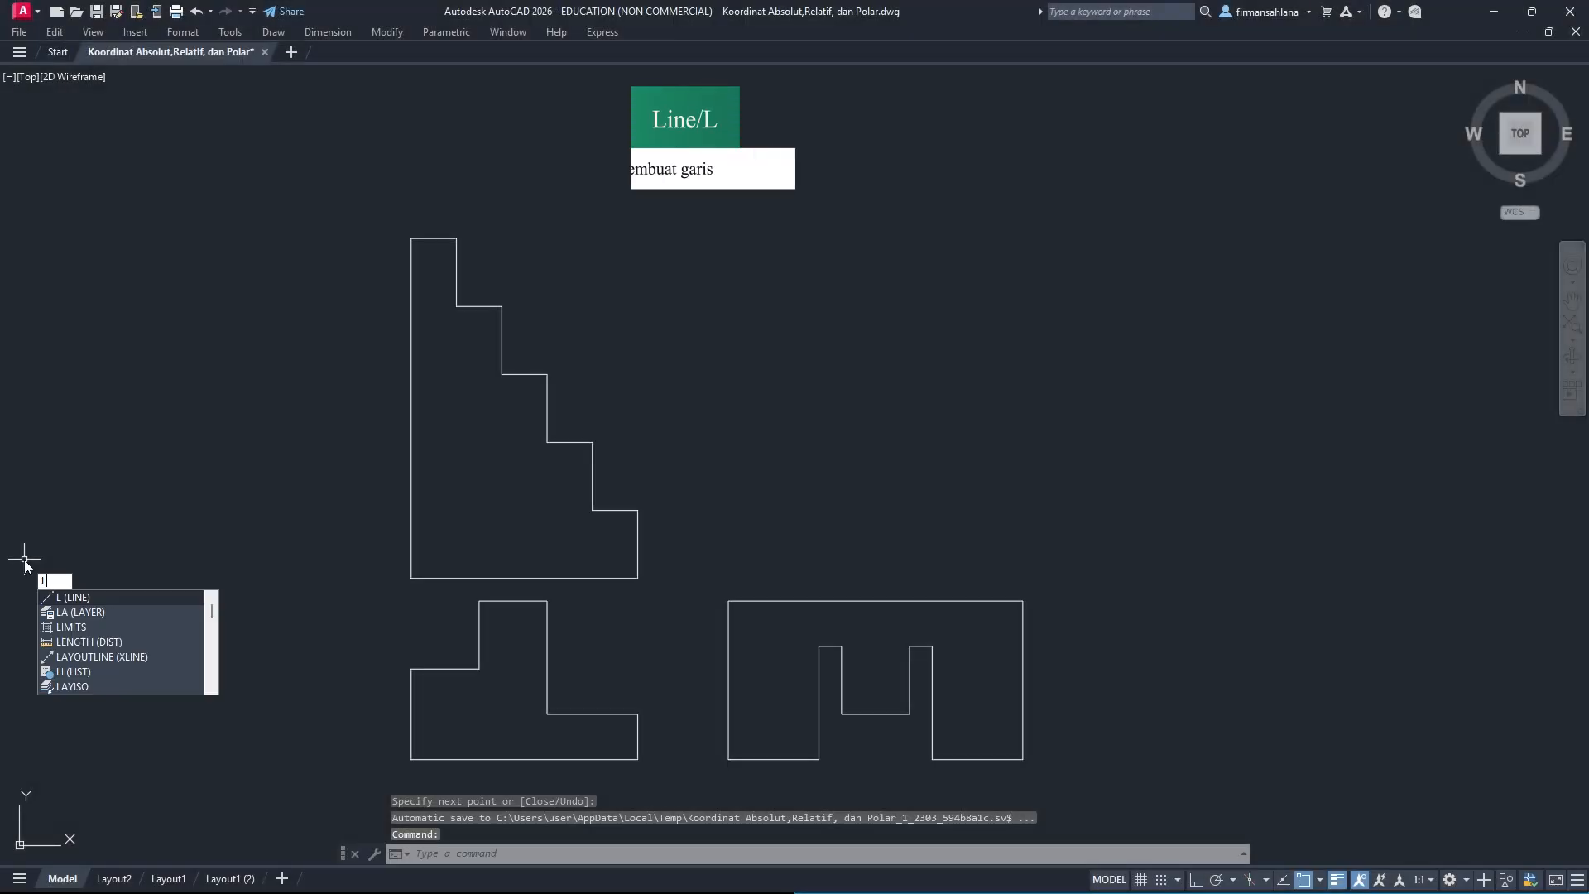
key("Return")
type("190")
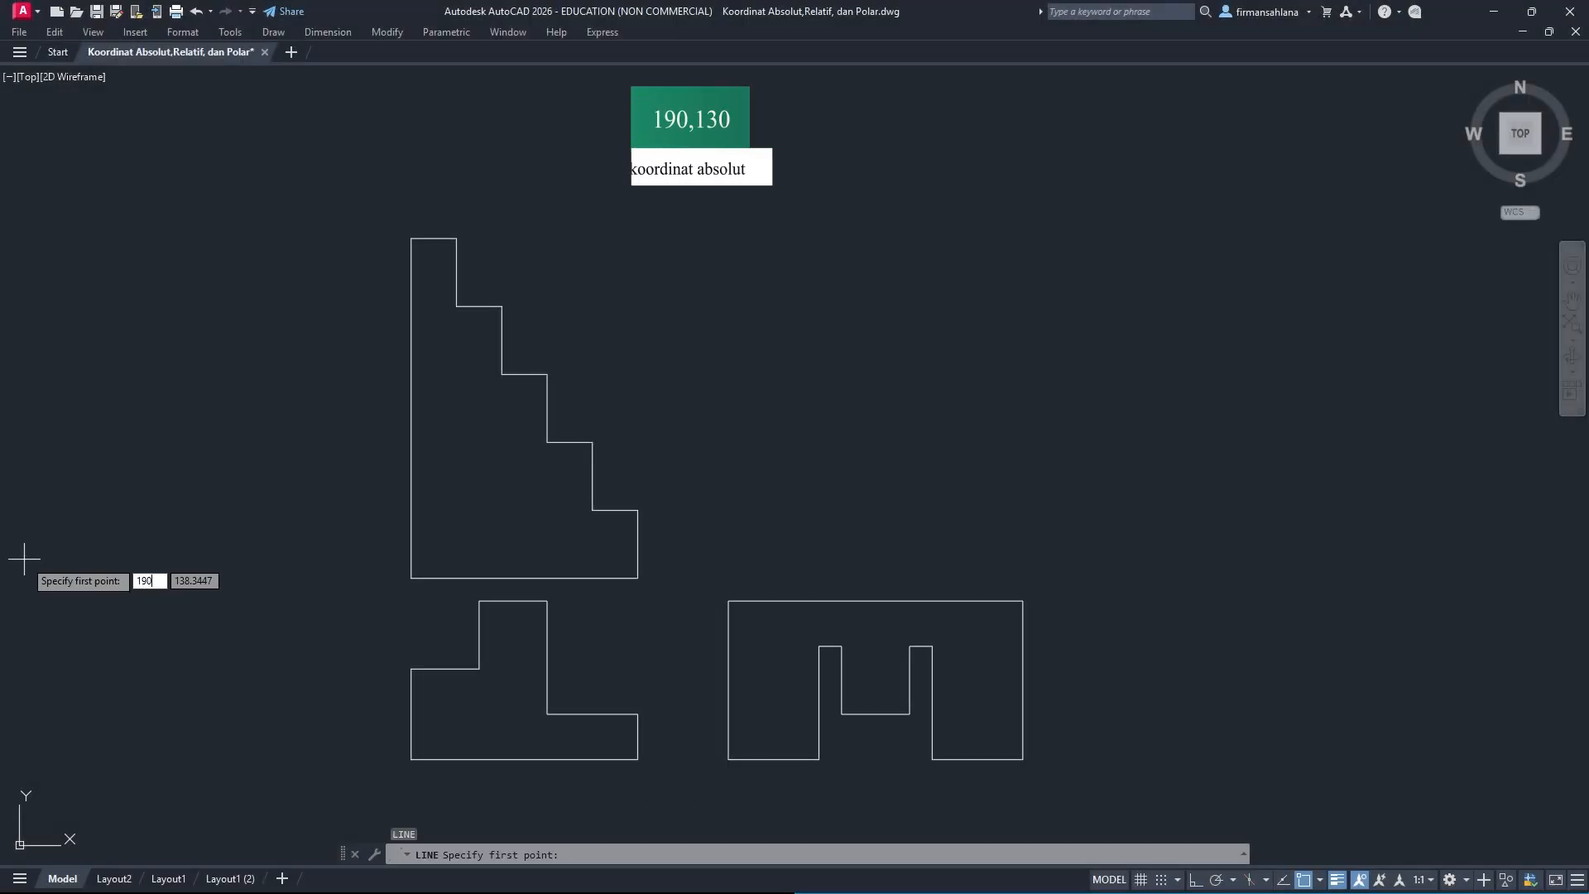
type(",130")
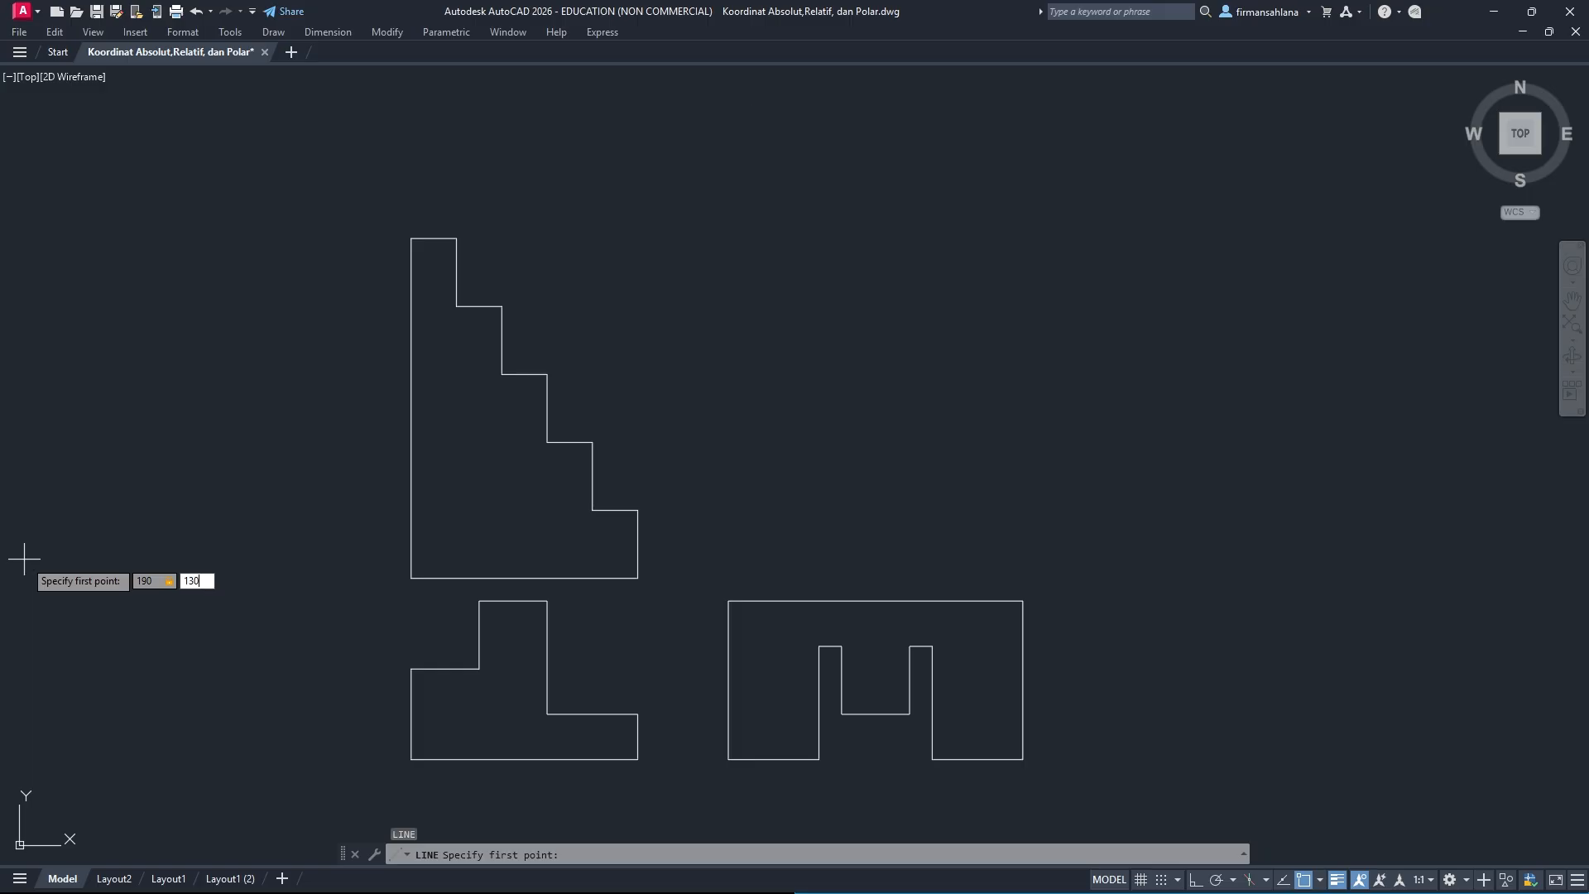
key("Return")
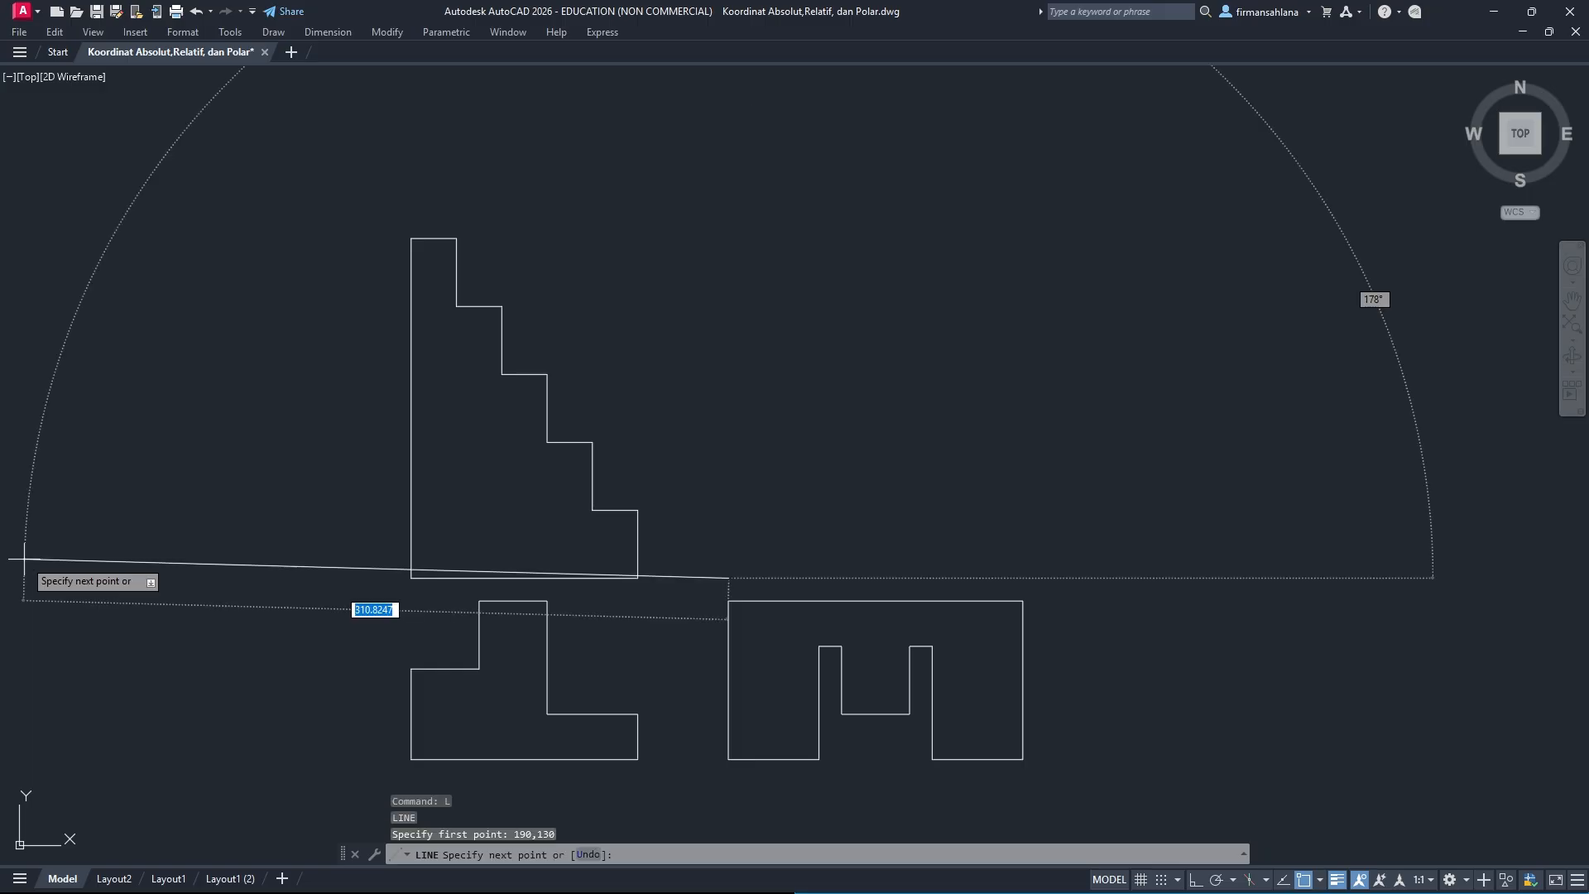
type("@")
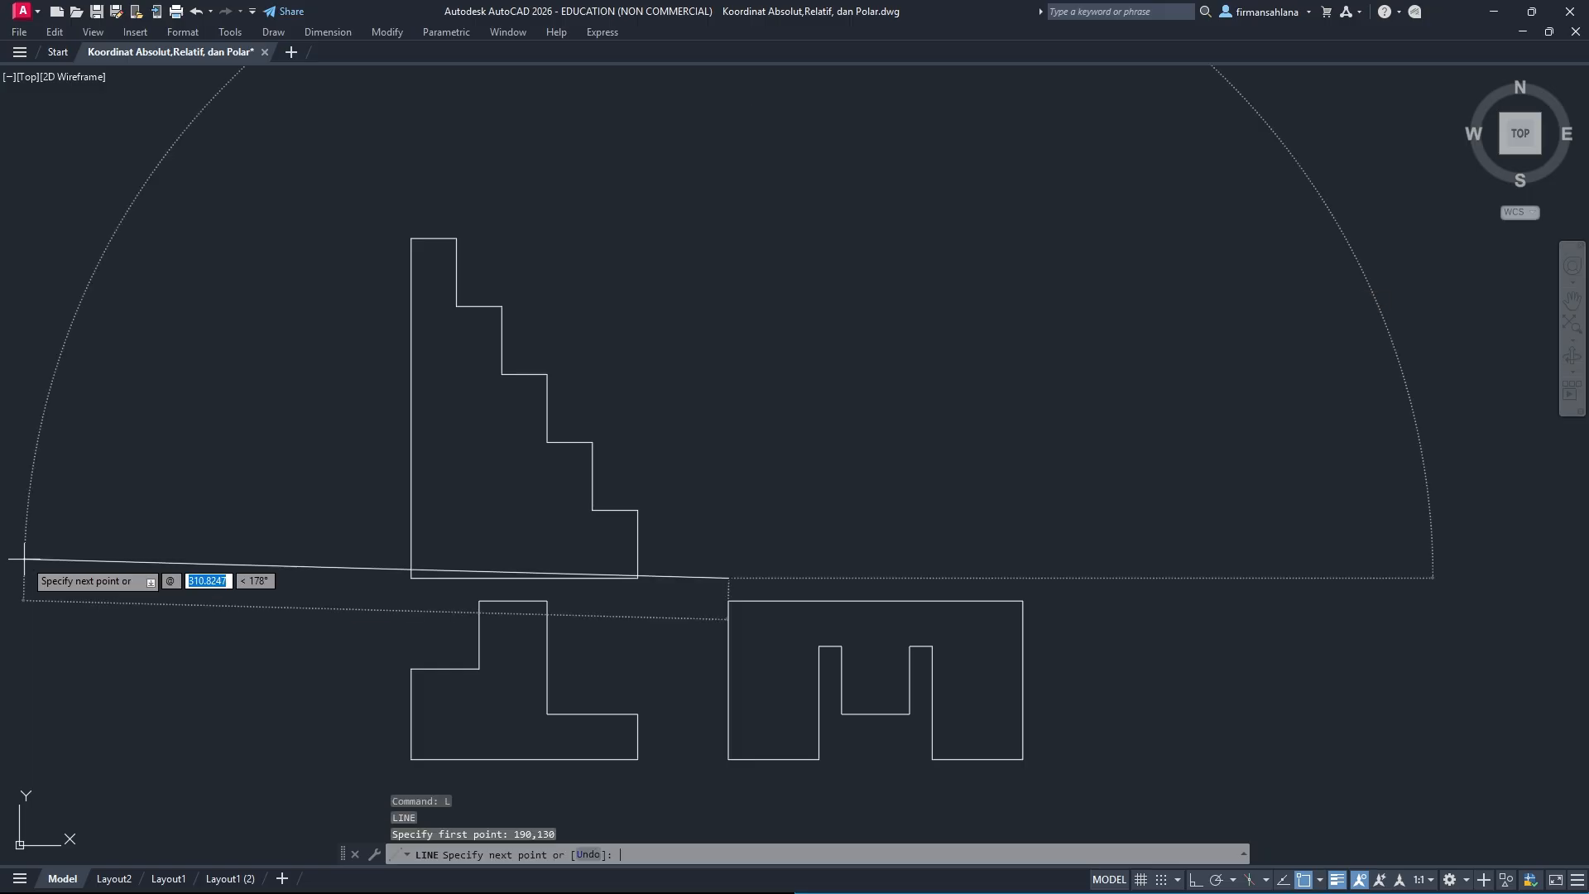
type("40,0")
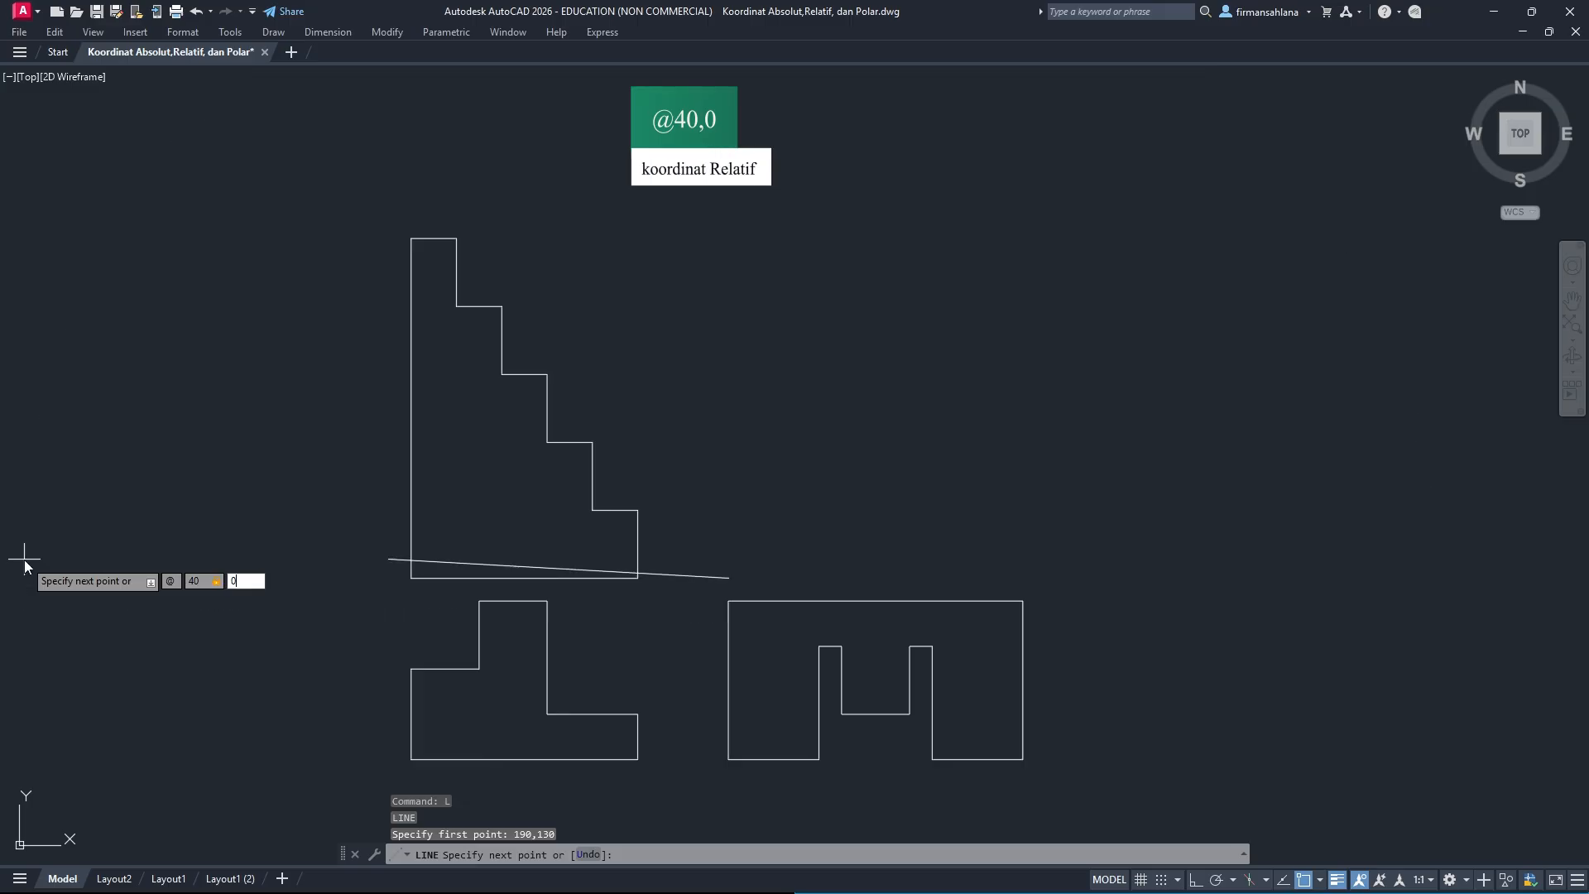
key("Return")
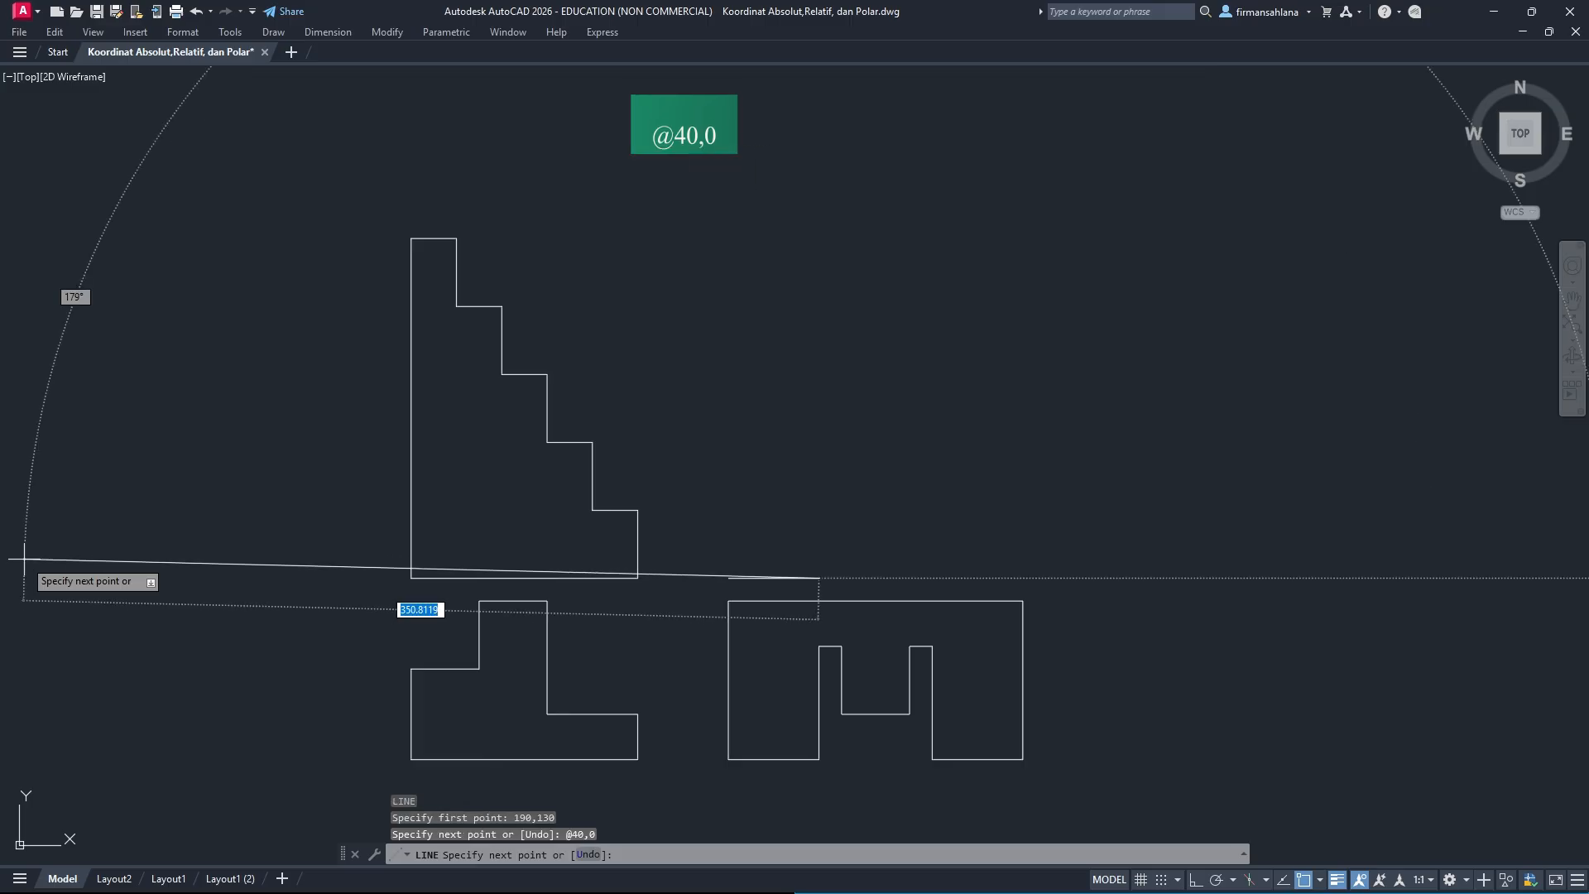
type("@0")
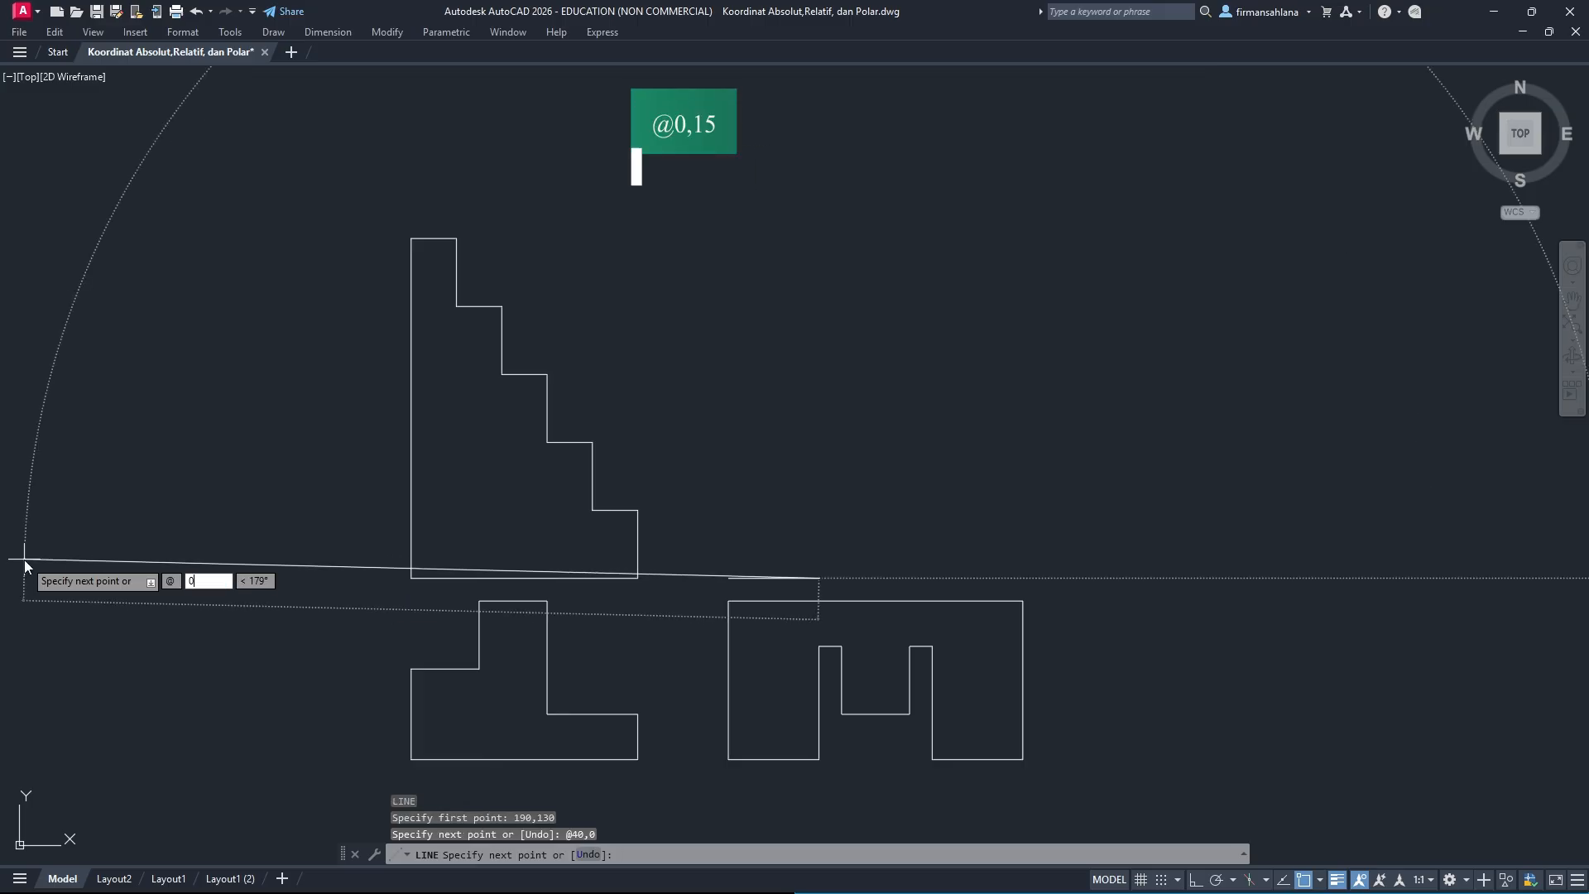
type(",15")
key("Return")
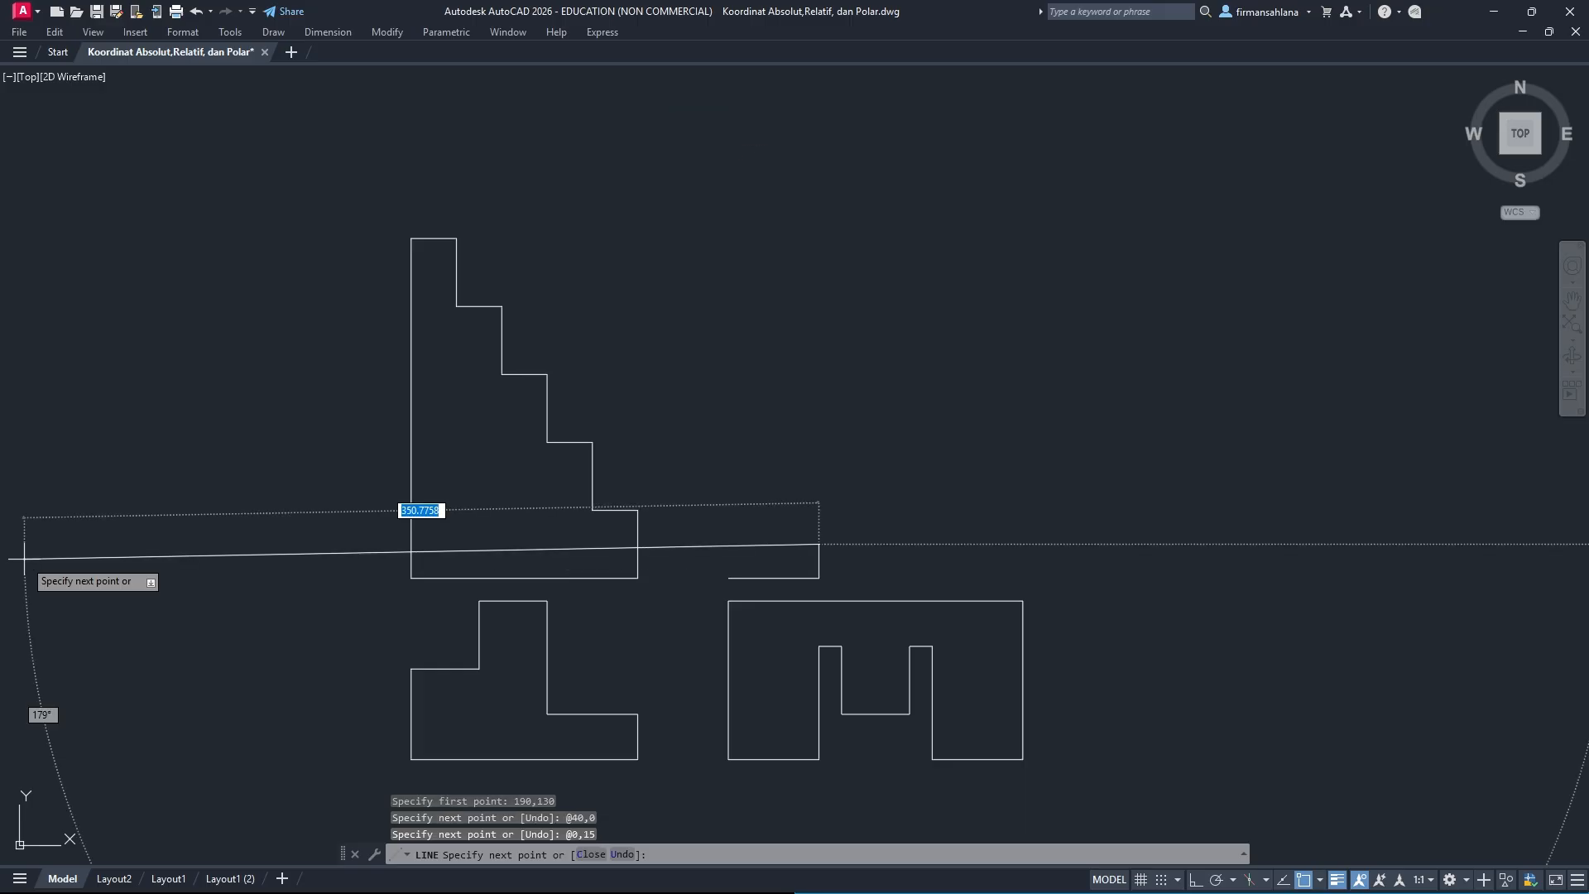
type("@")
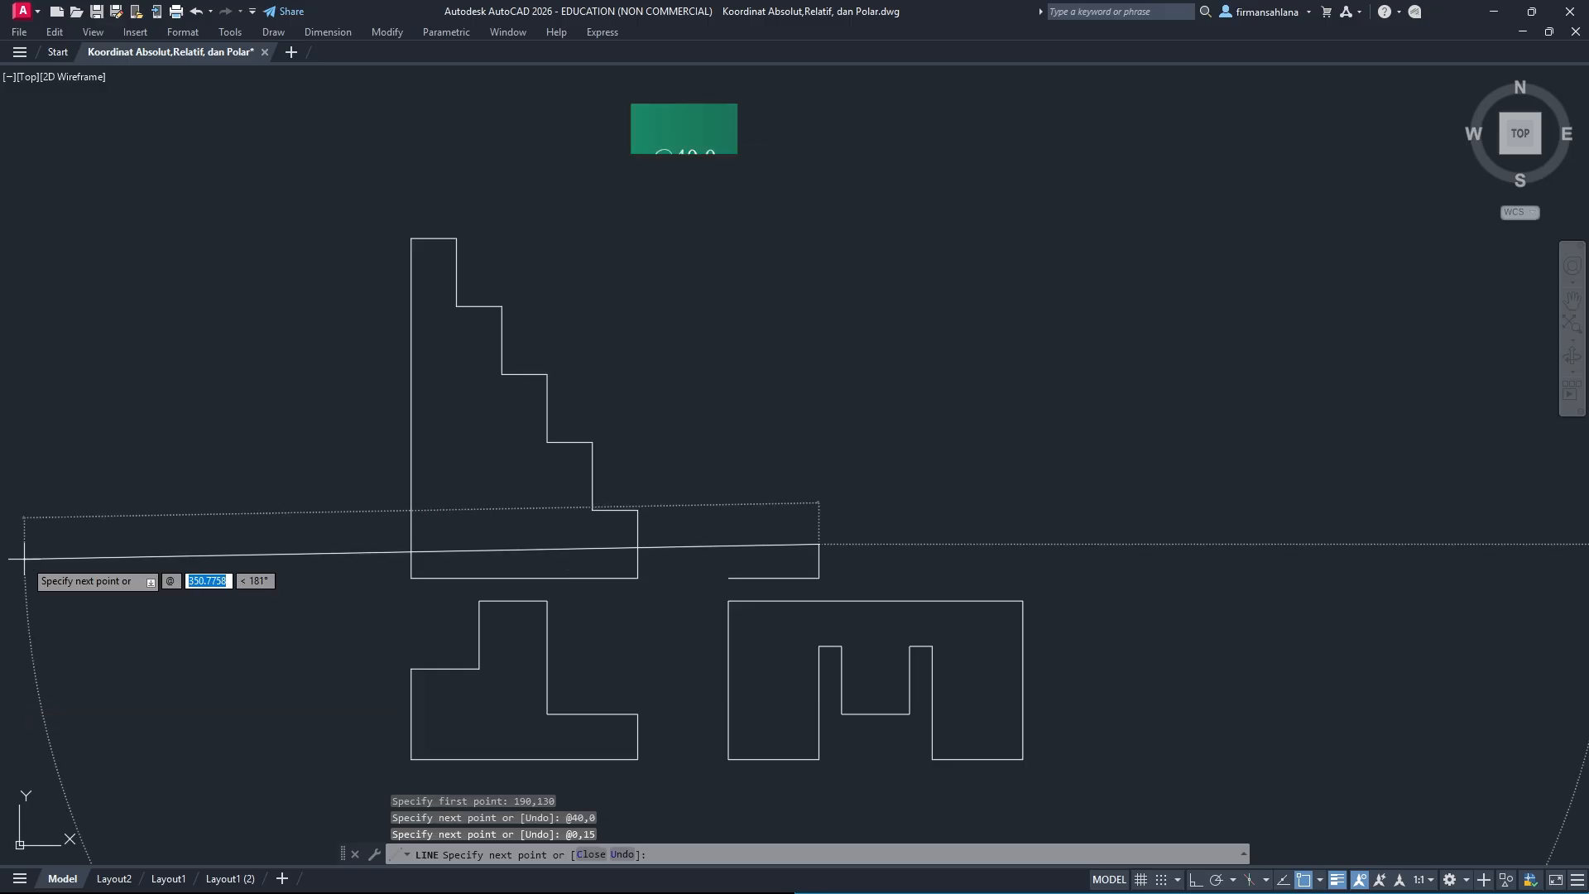
type("40,0")
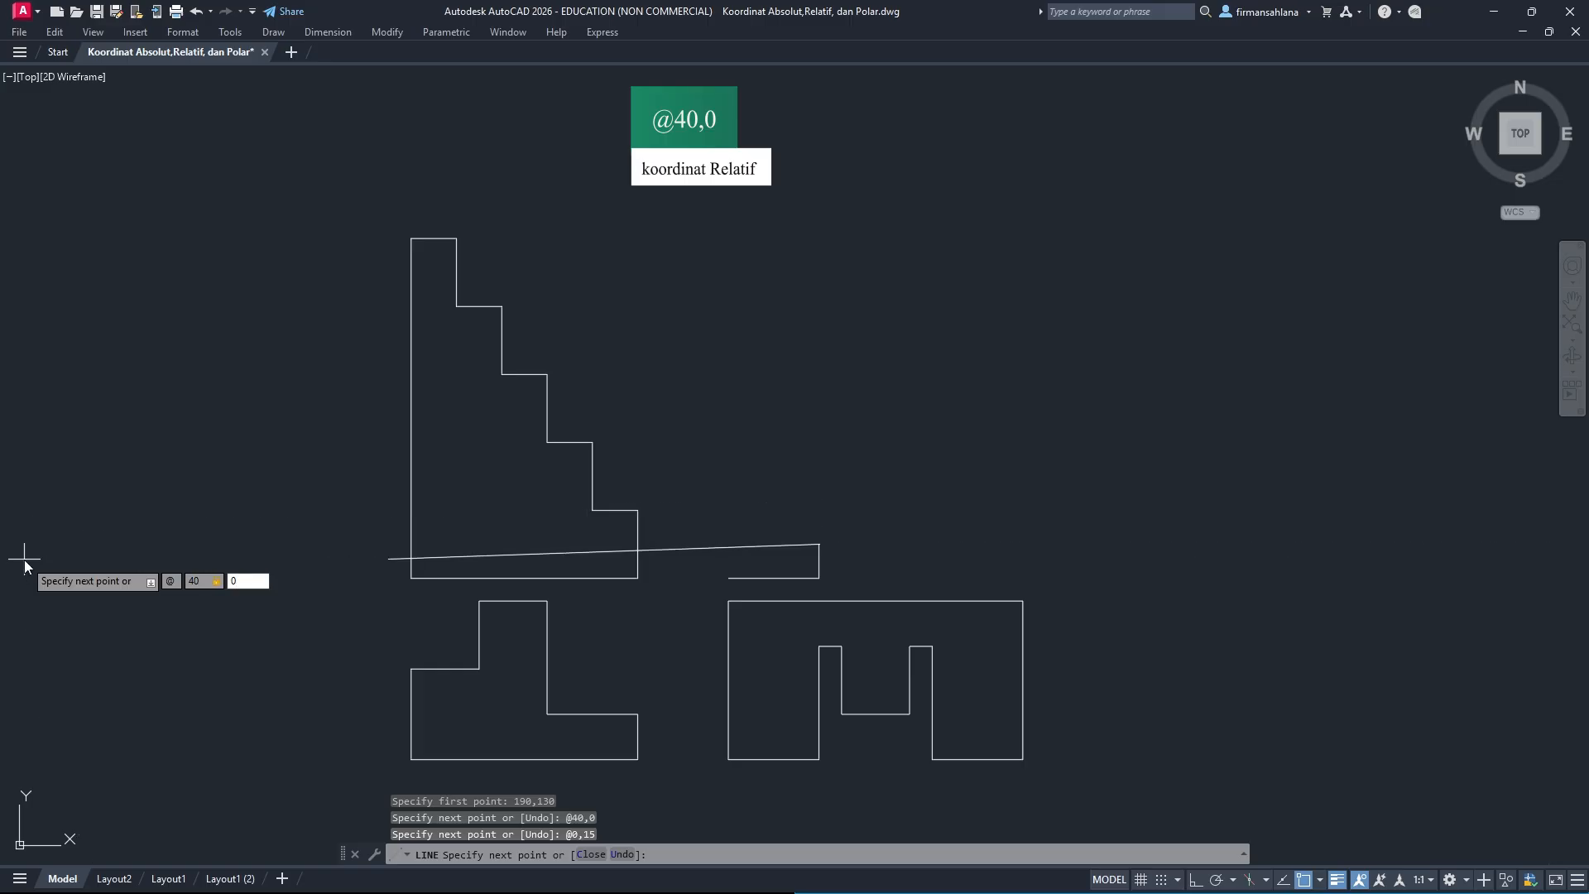
key("Return")
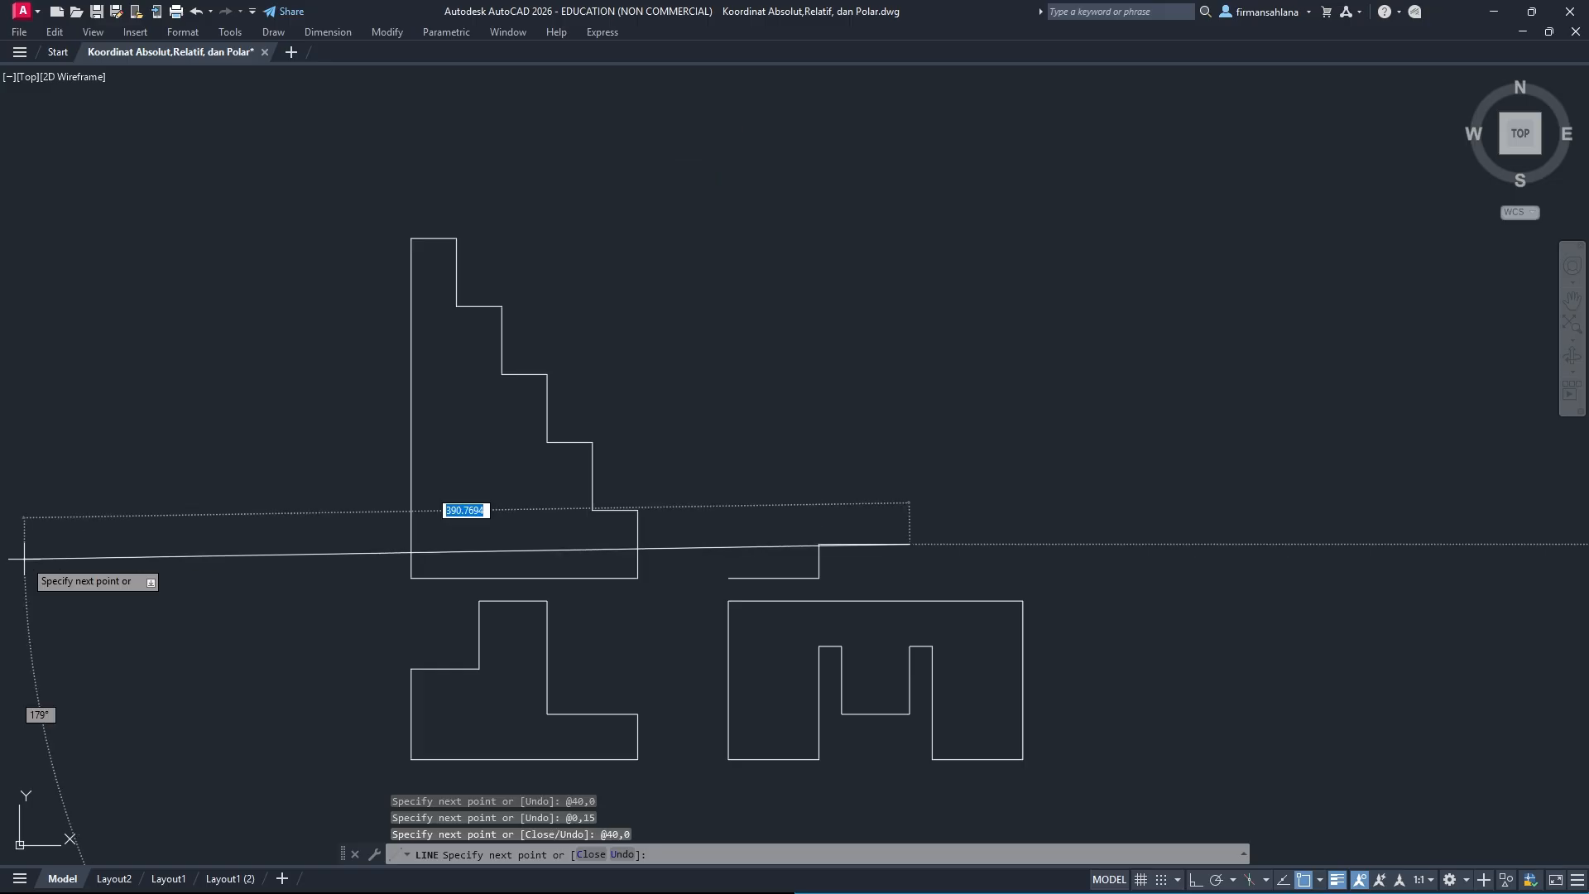
type("@0,")
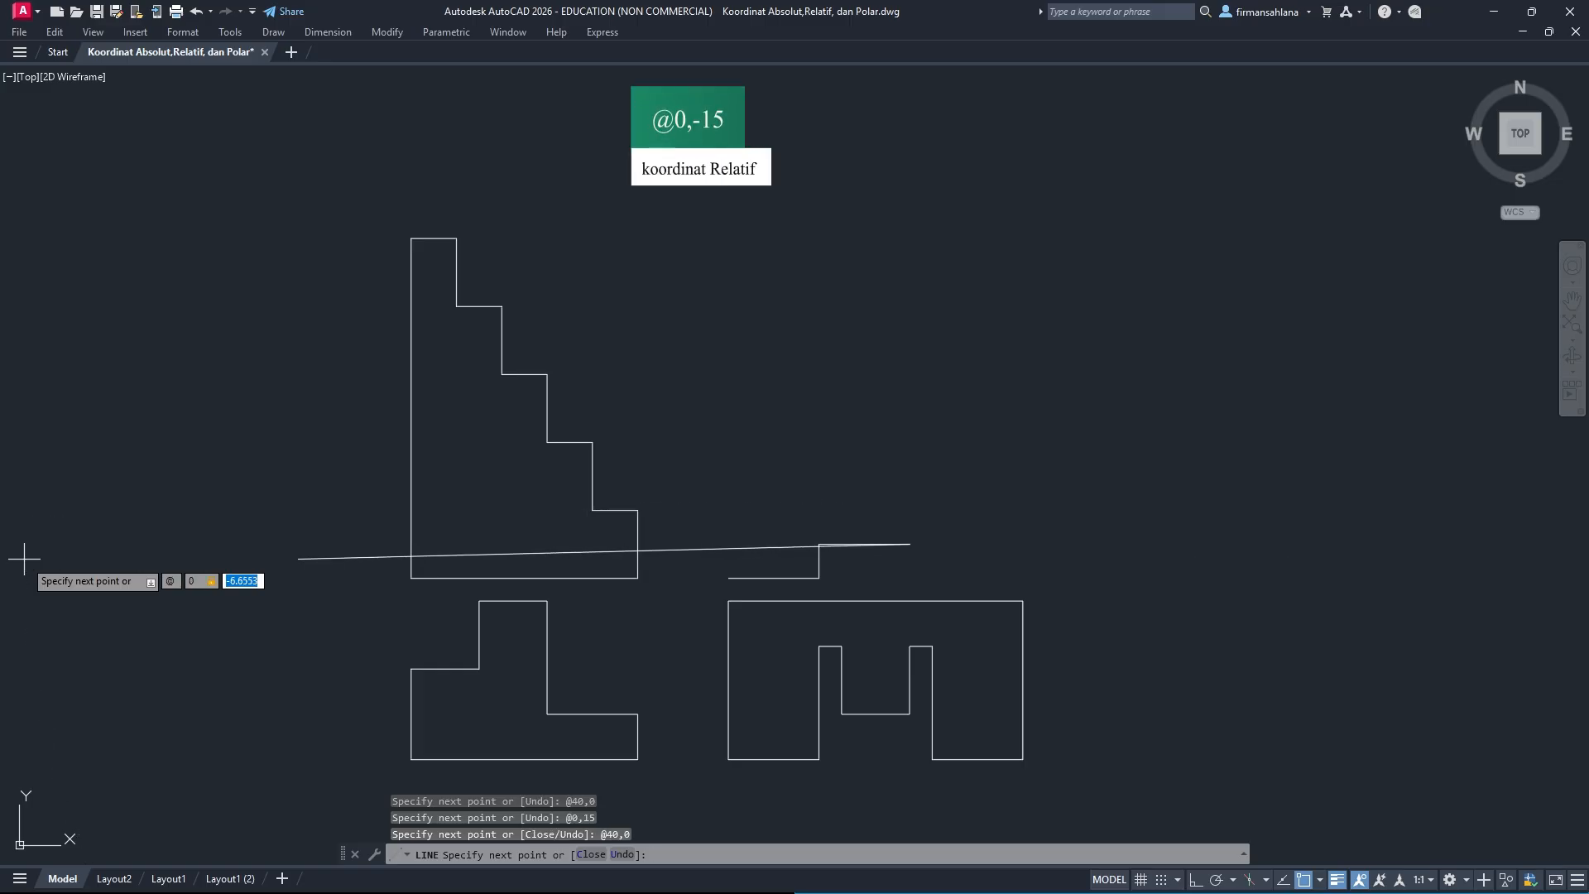
type("-15")
key("Return")
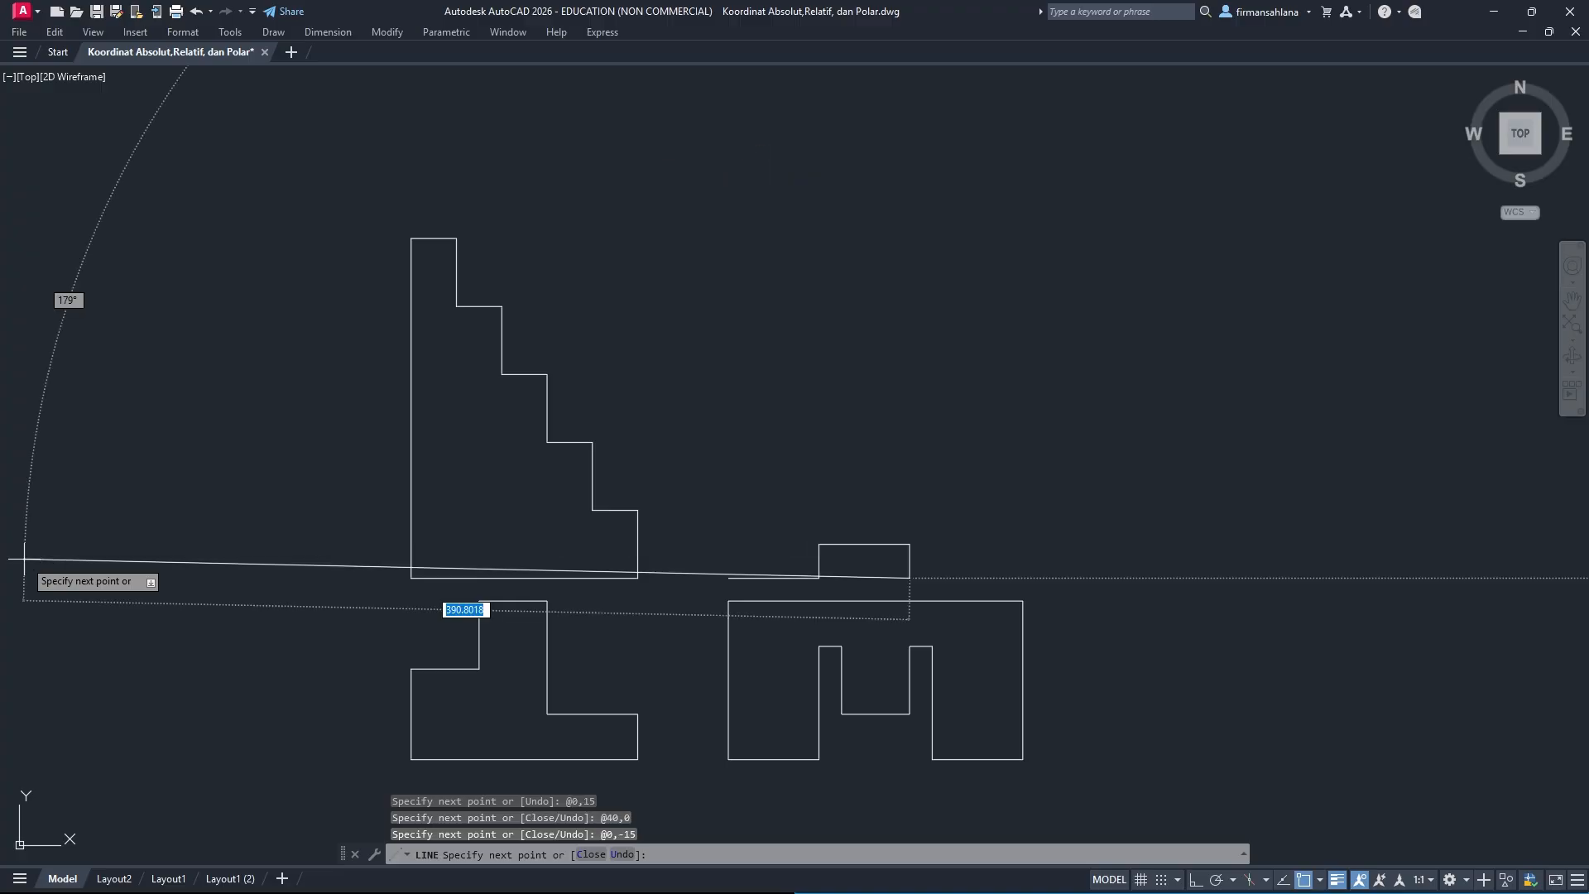
type("@40")
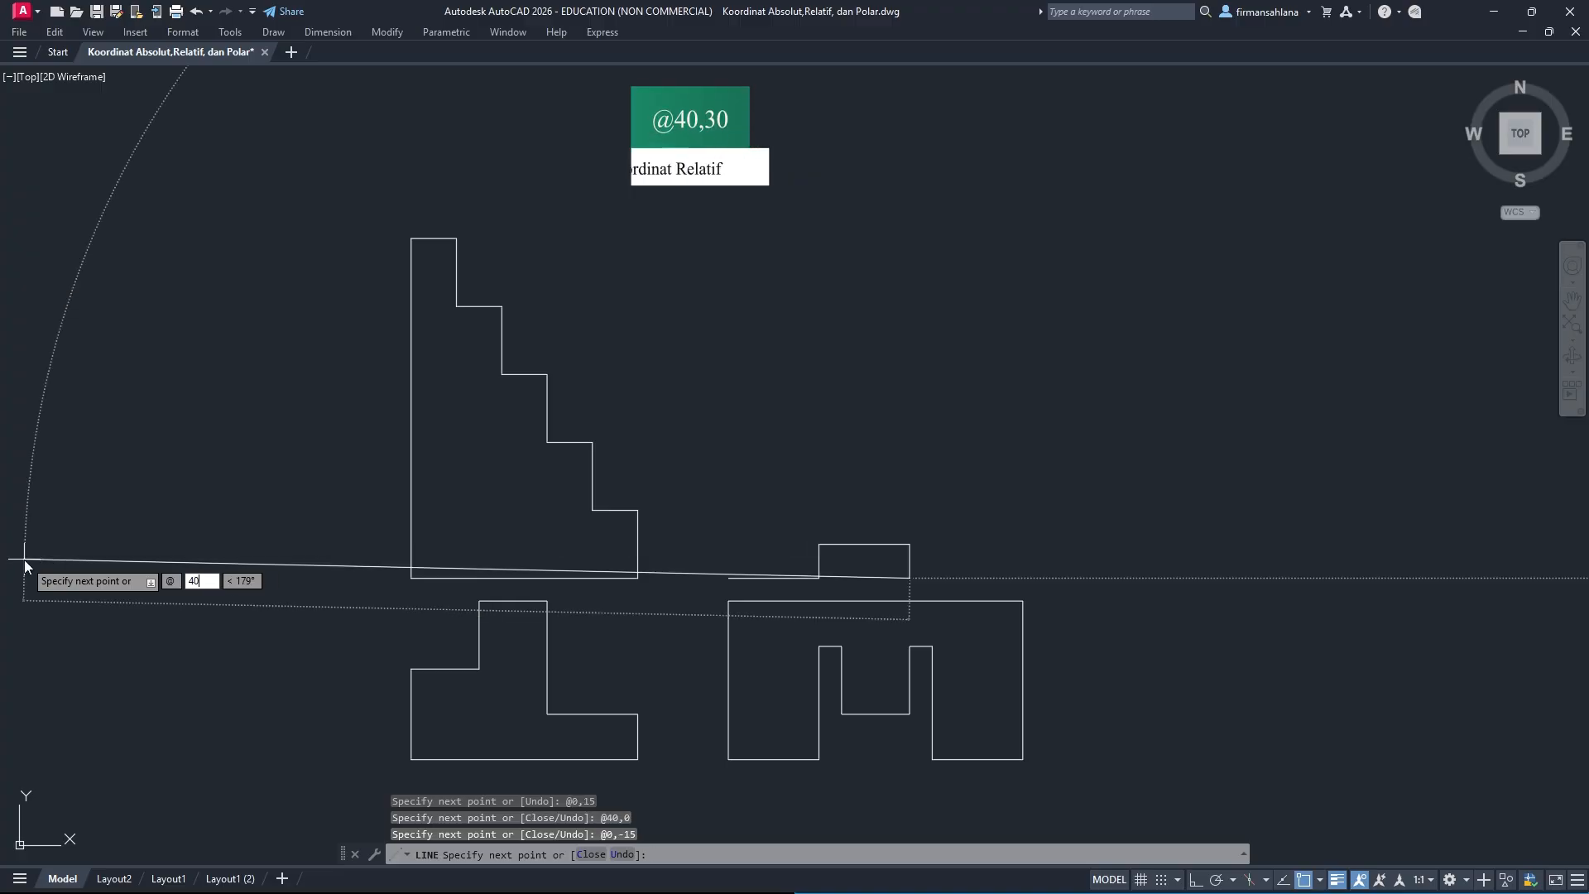
type(",30")
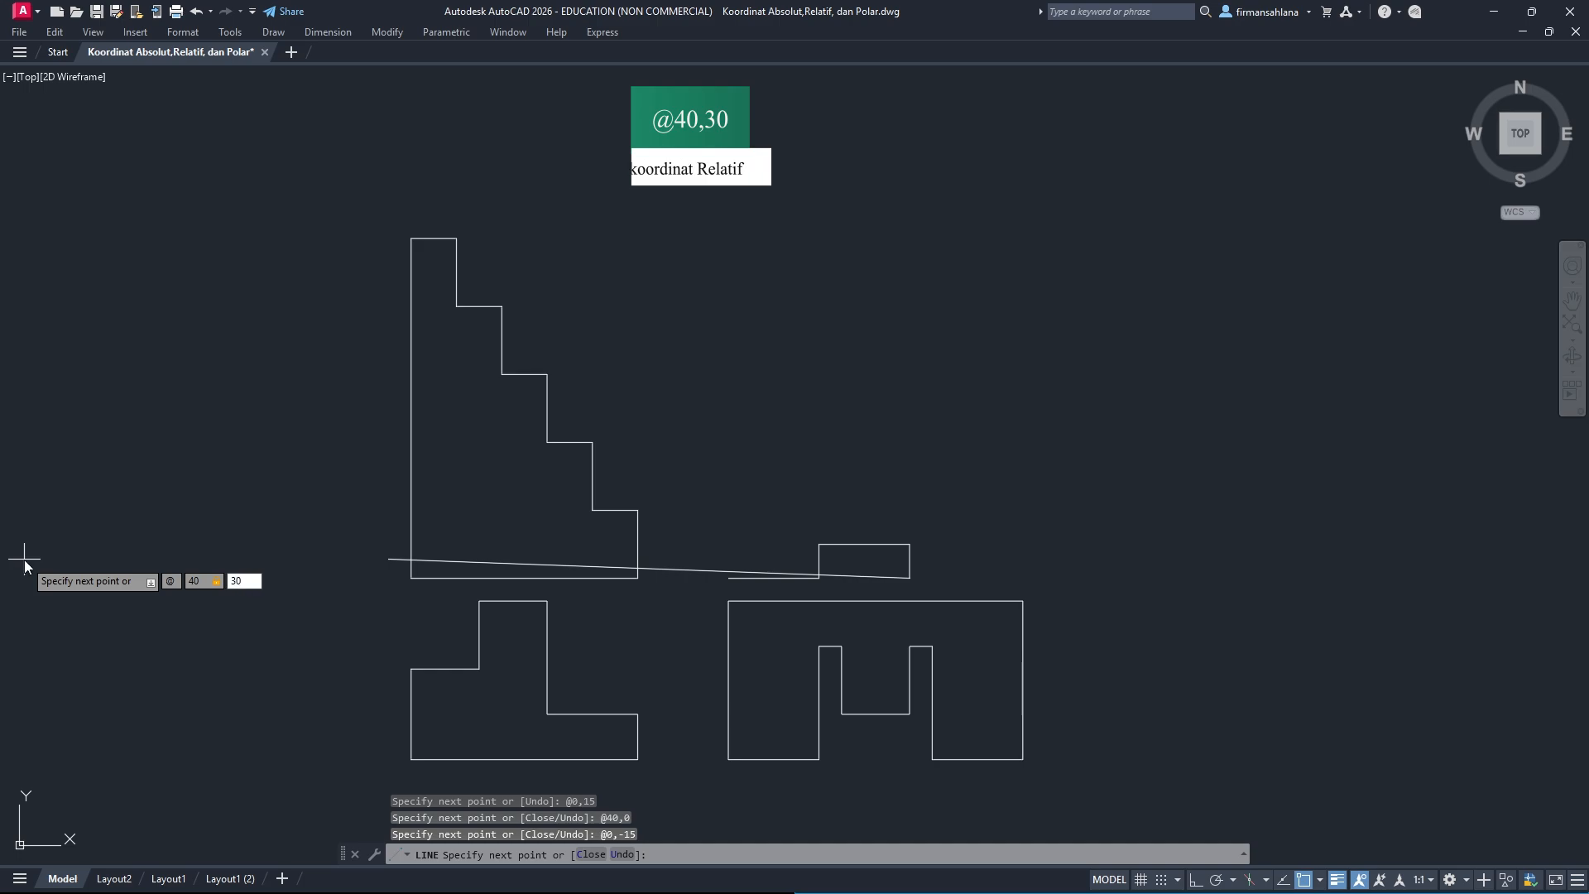
key("Return")
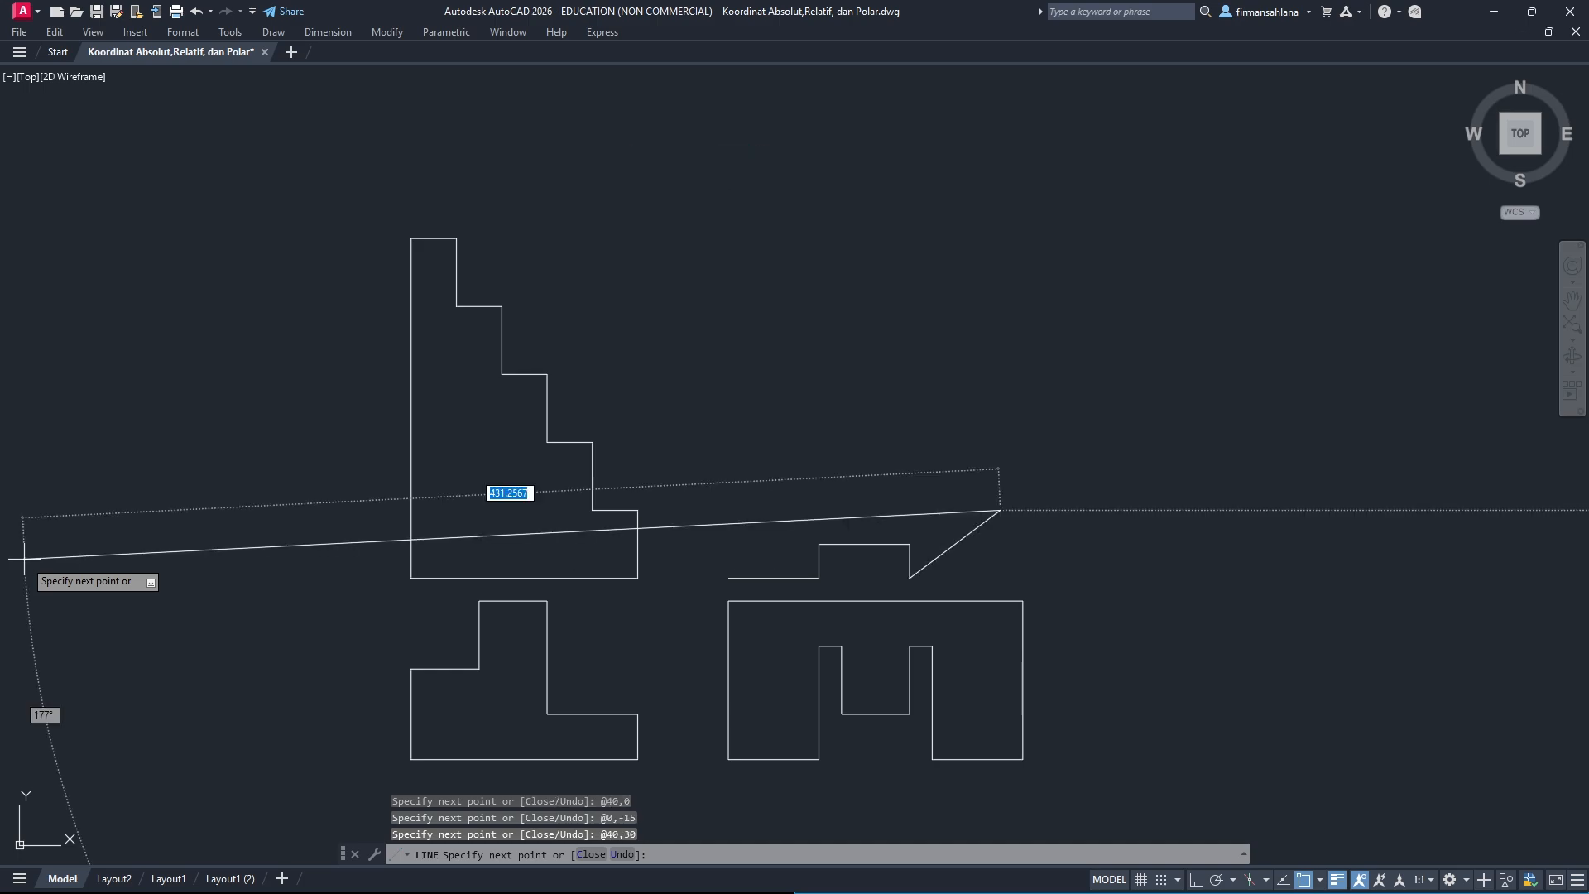
type("@")
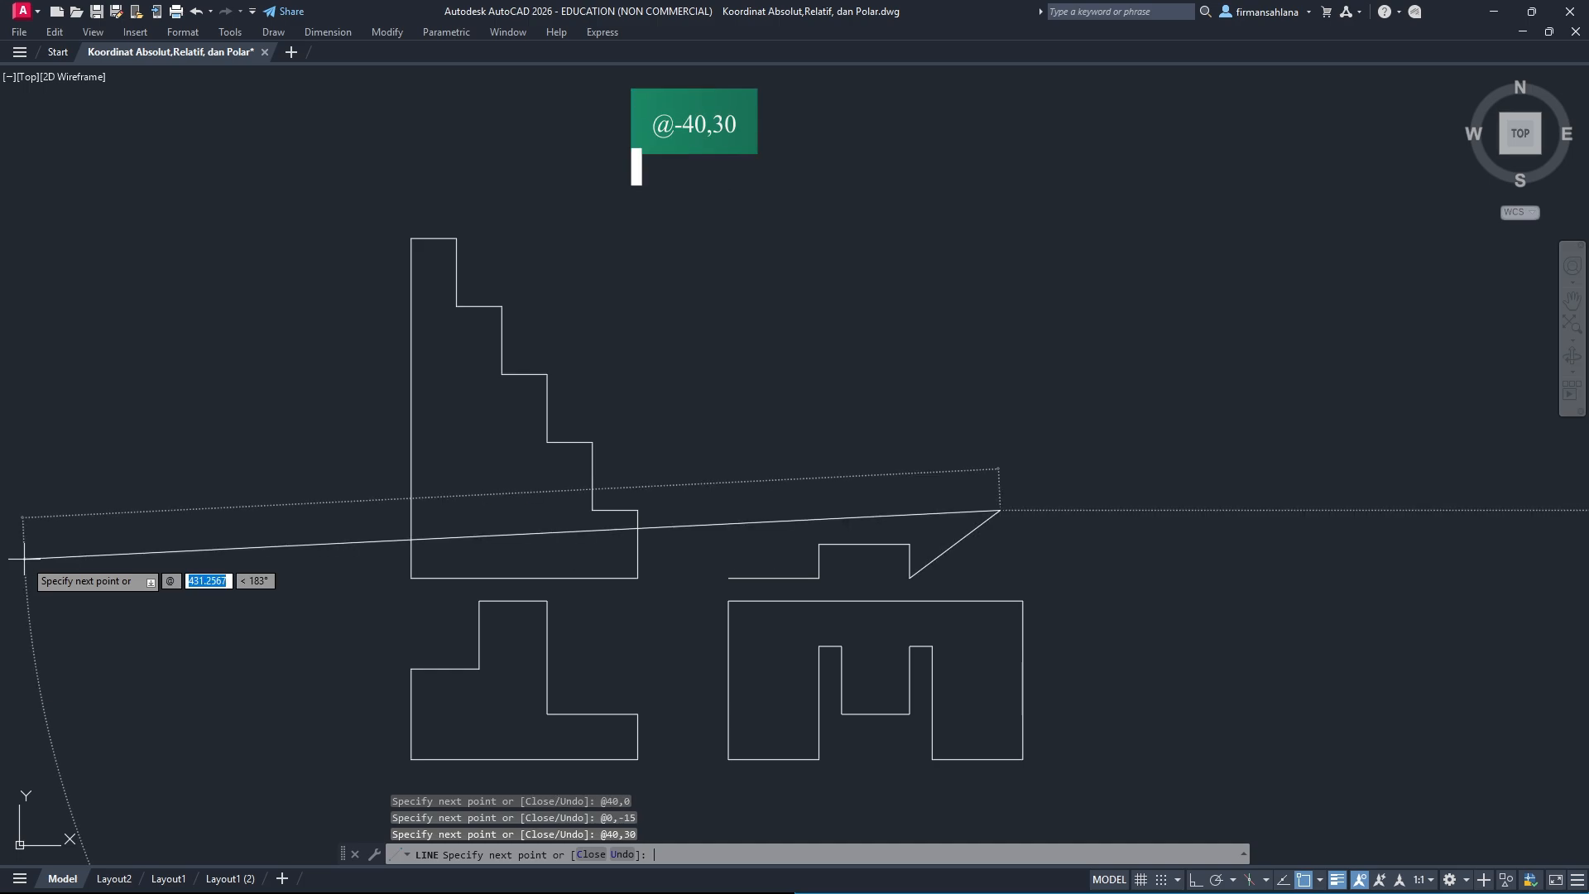
type("-40,30")
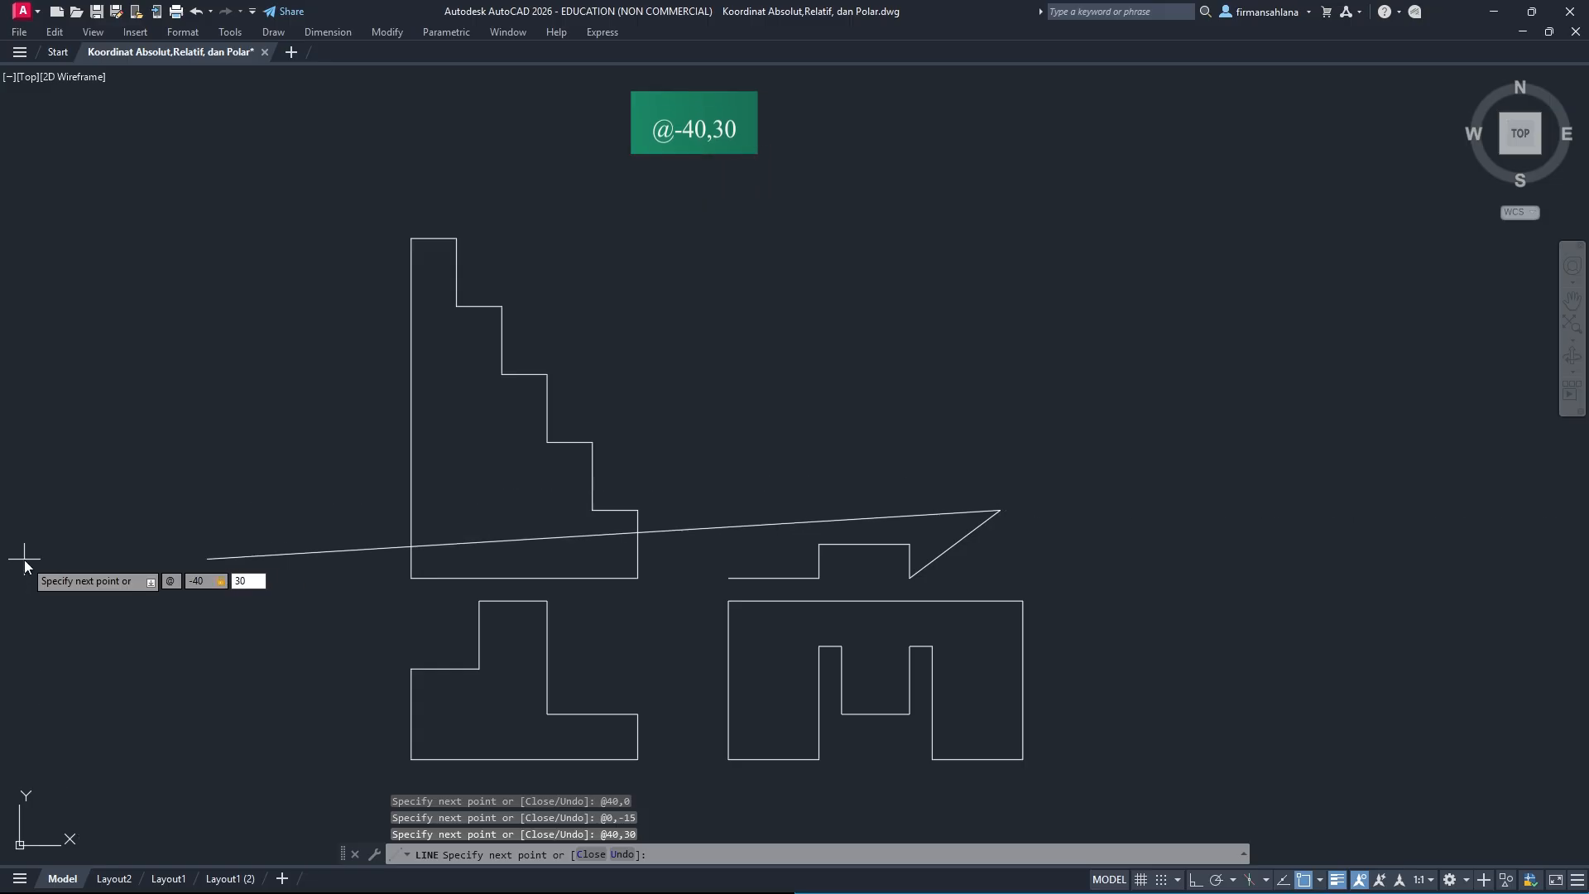
key("Return")
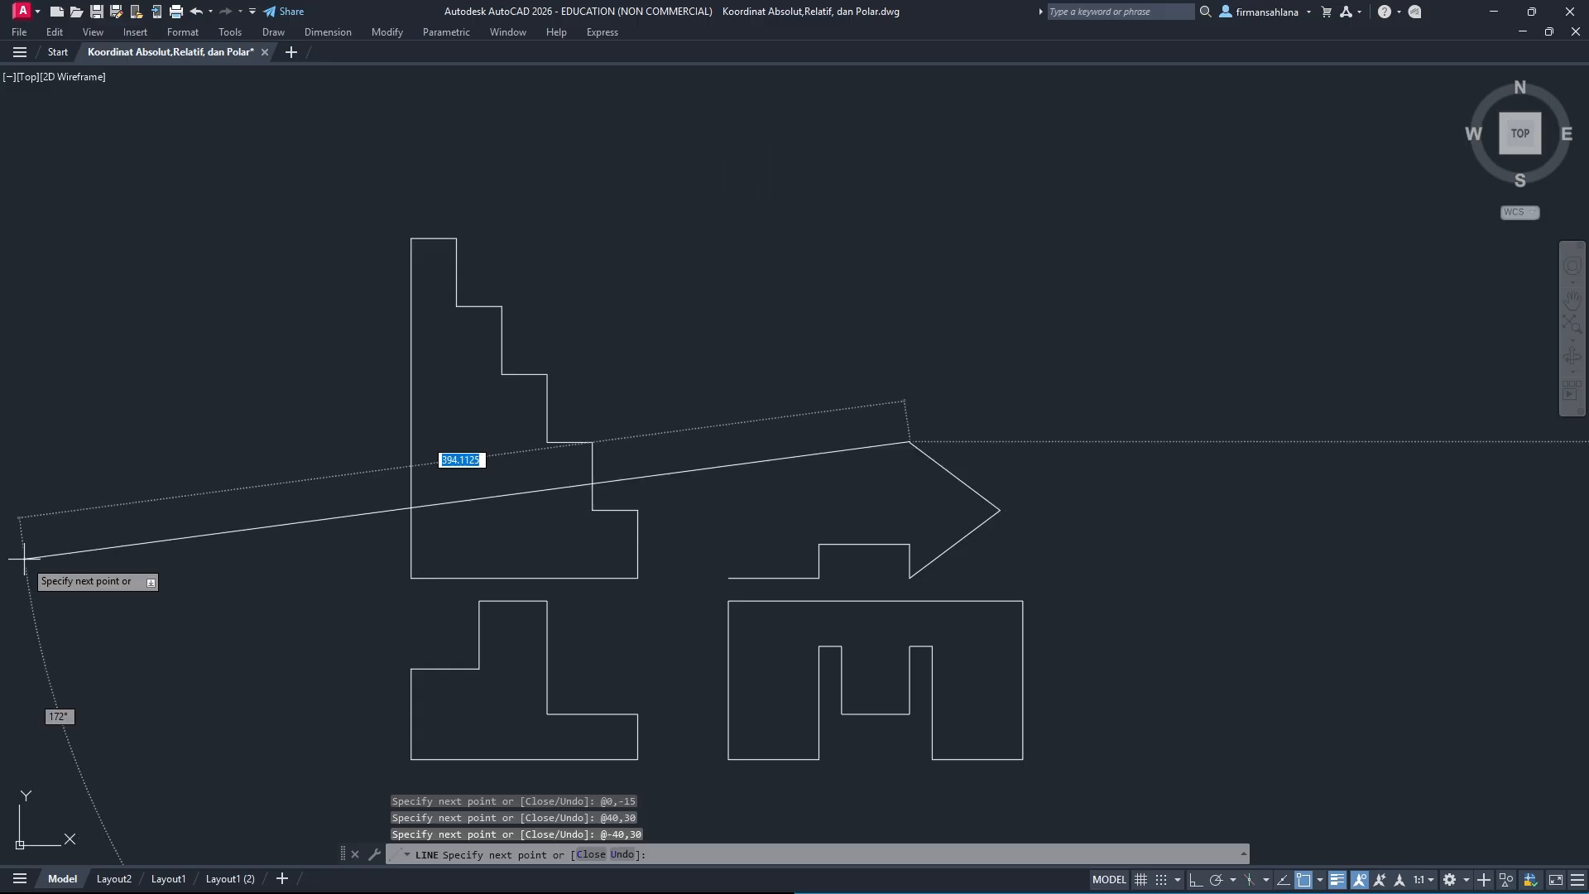
Add a matching rectangular notch to the fourth outline's upper edge with segments to @0,-15, @-40,0 and @0,15.
type("@0")
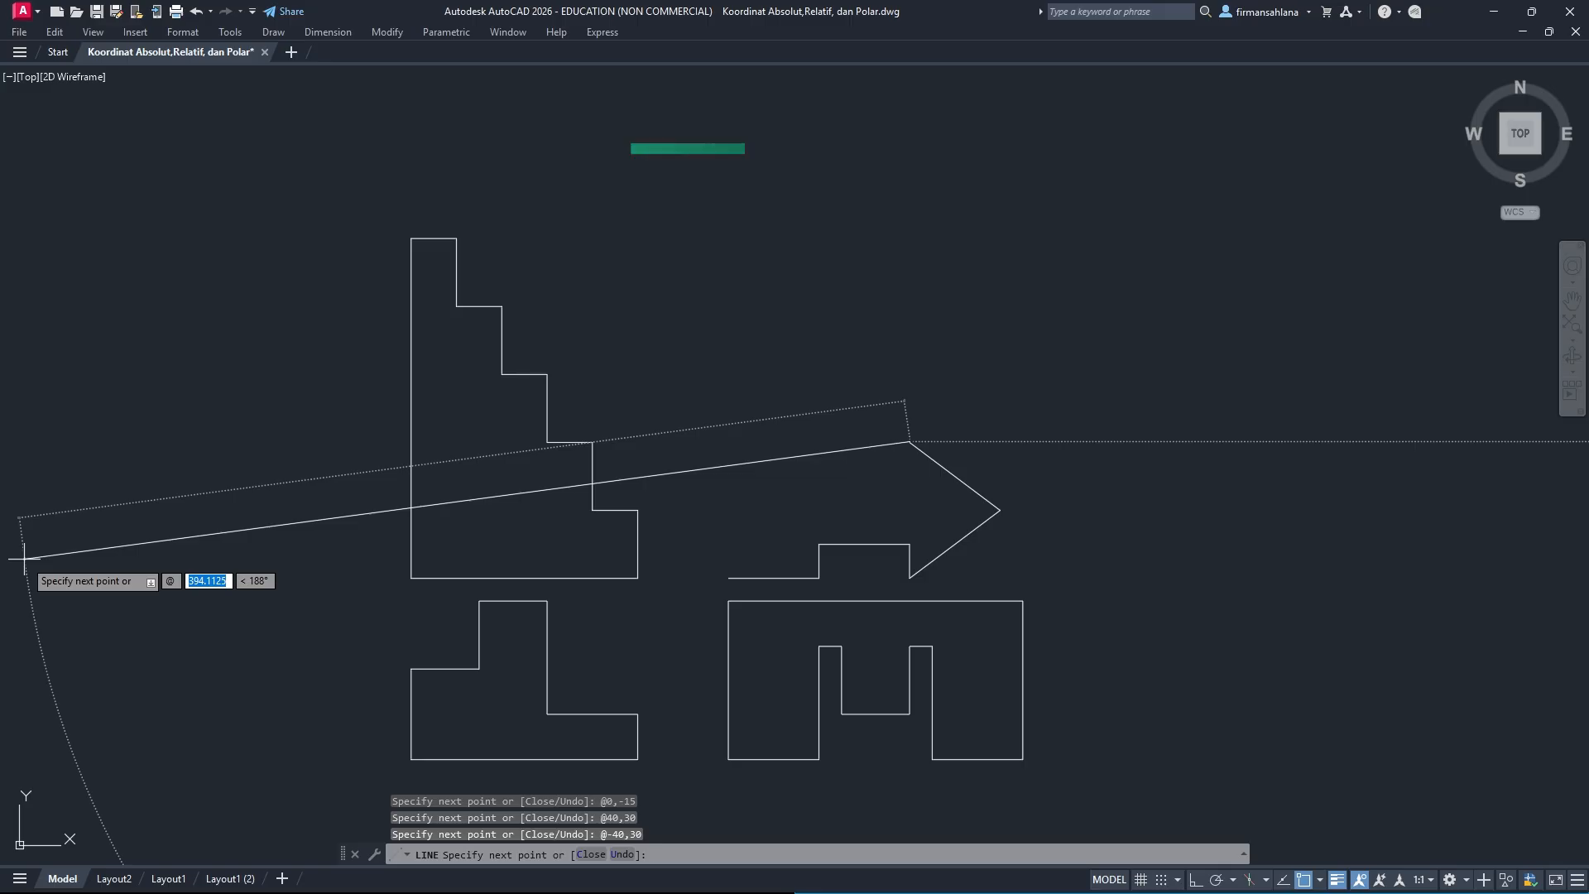
type(",")
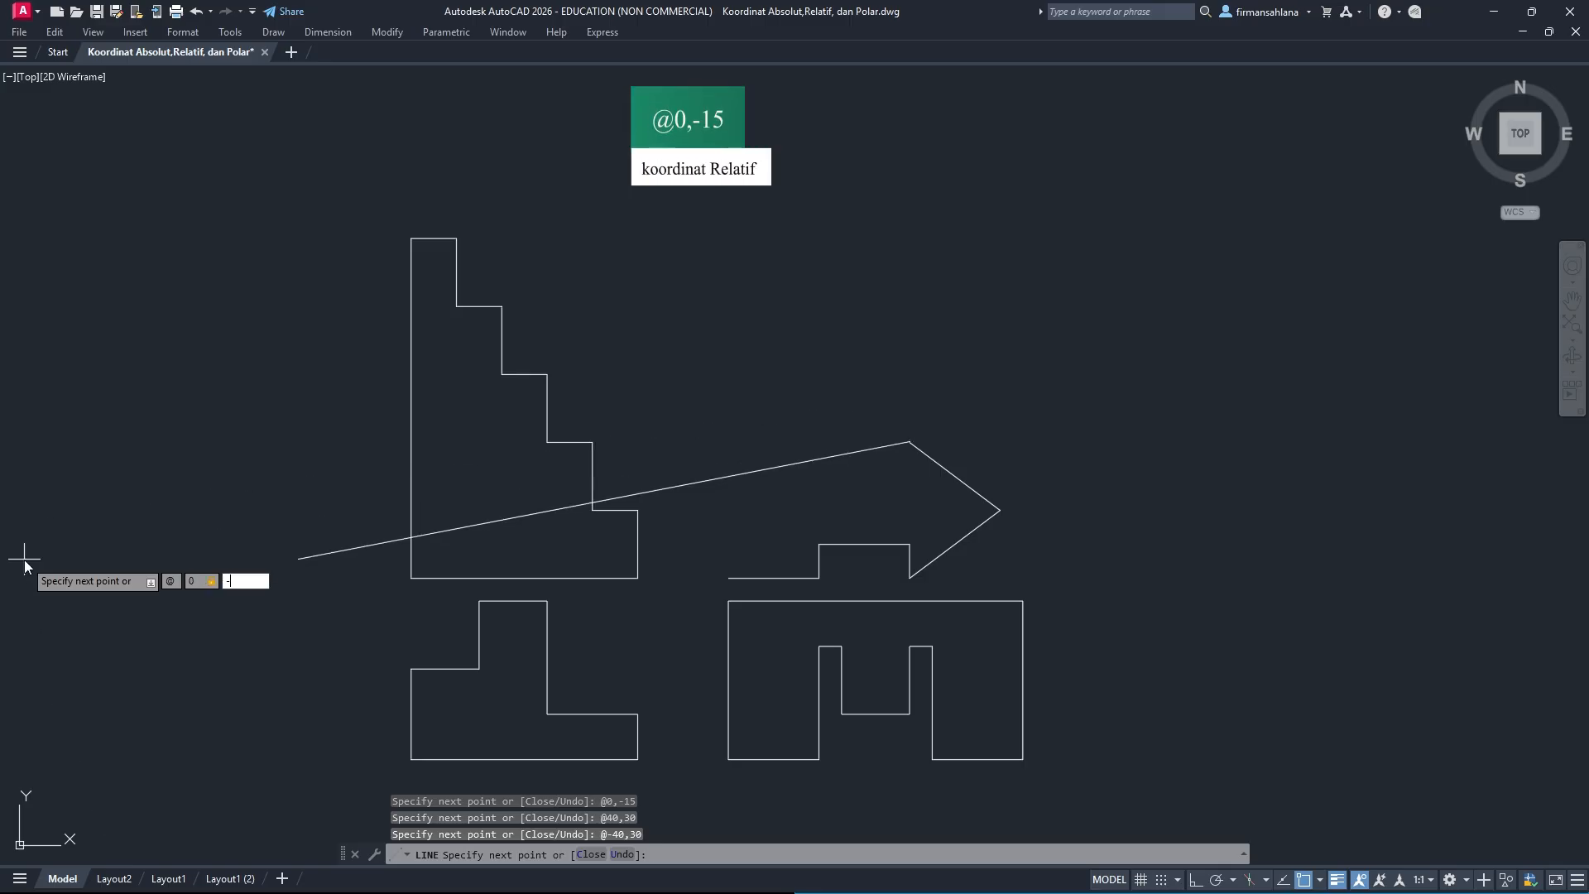
type("-15")
key("Return")
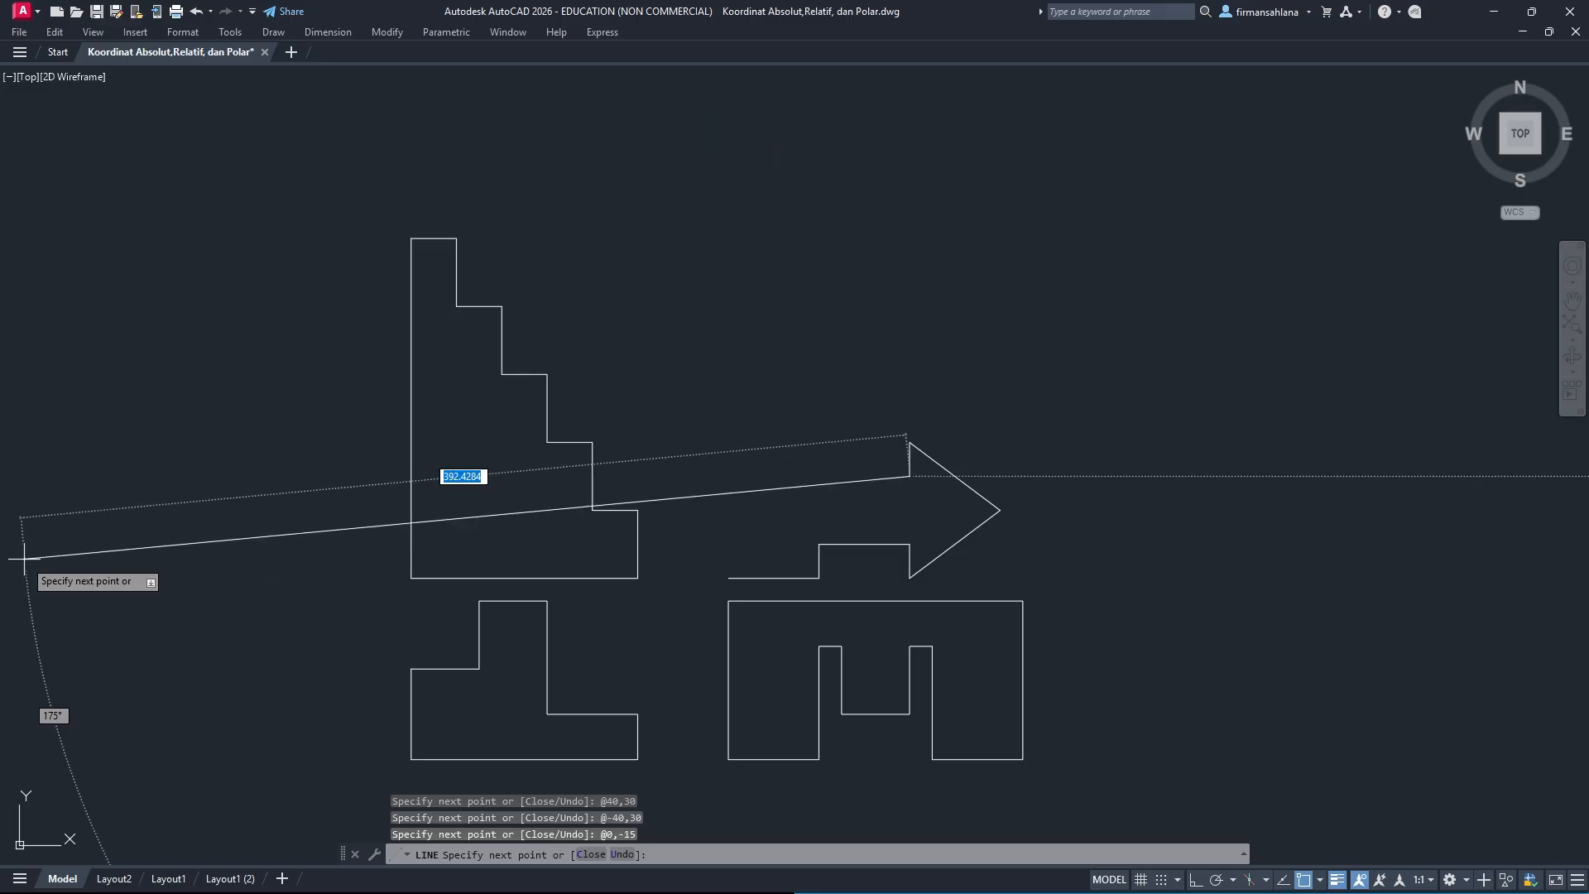
type("@-40")
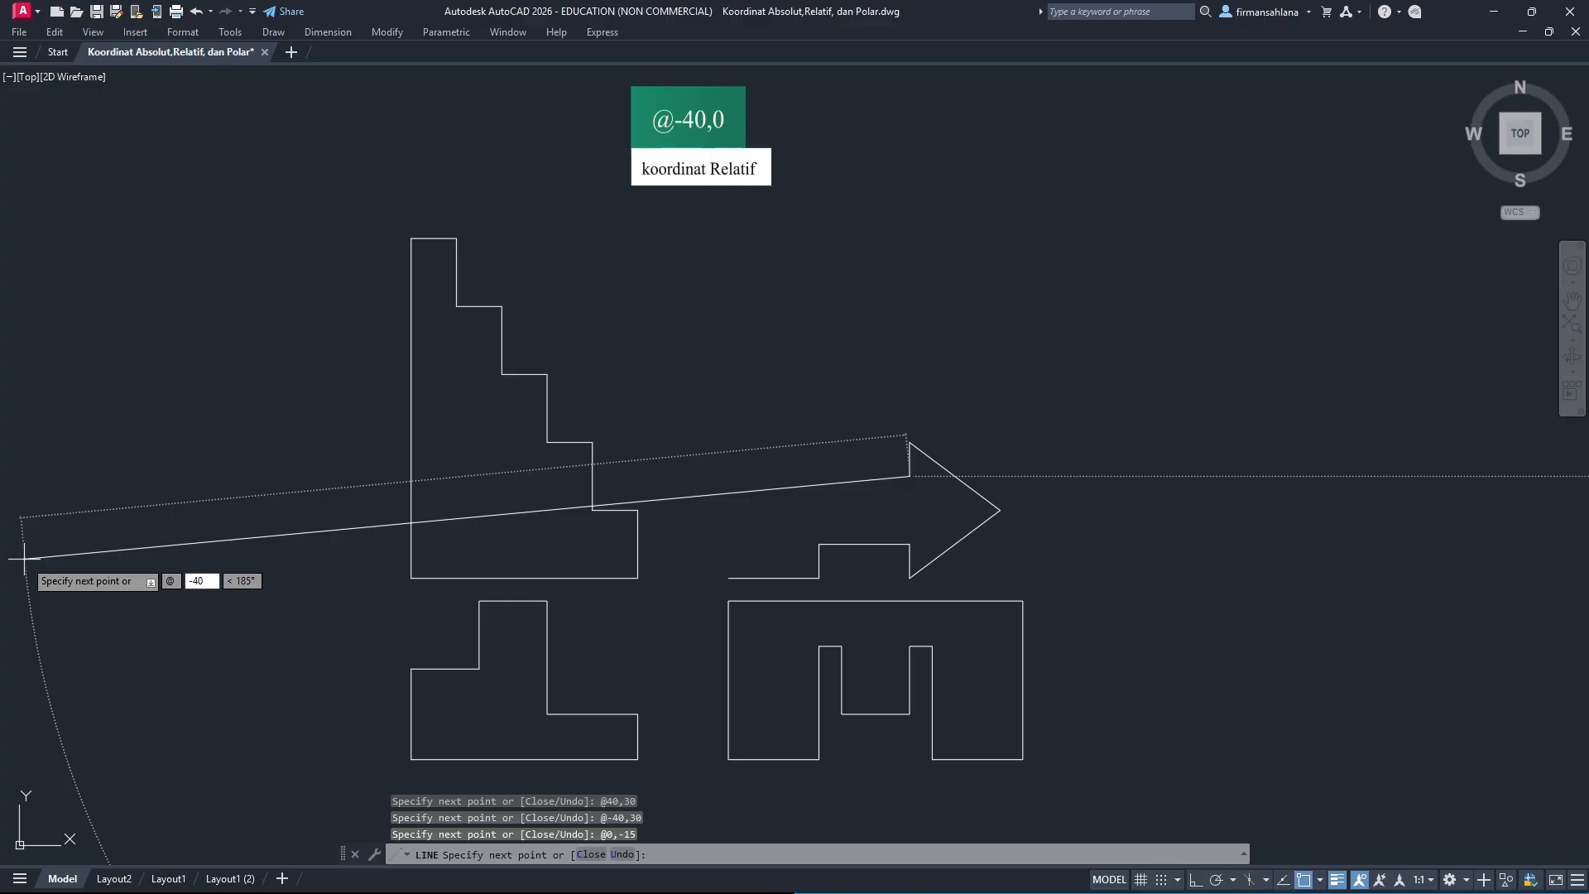
type(",0")
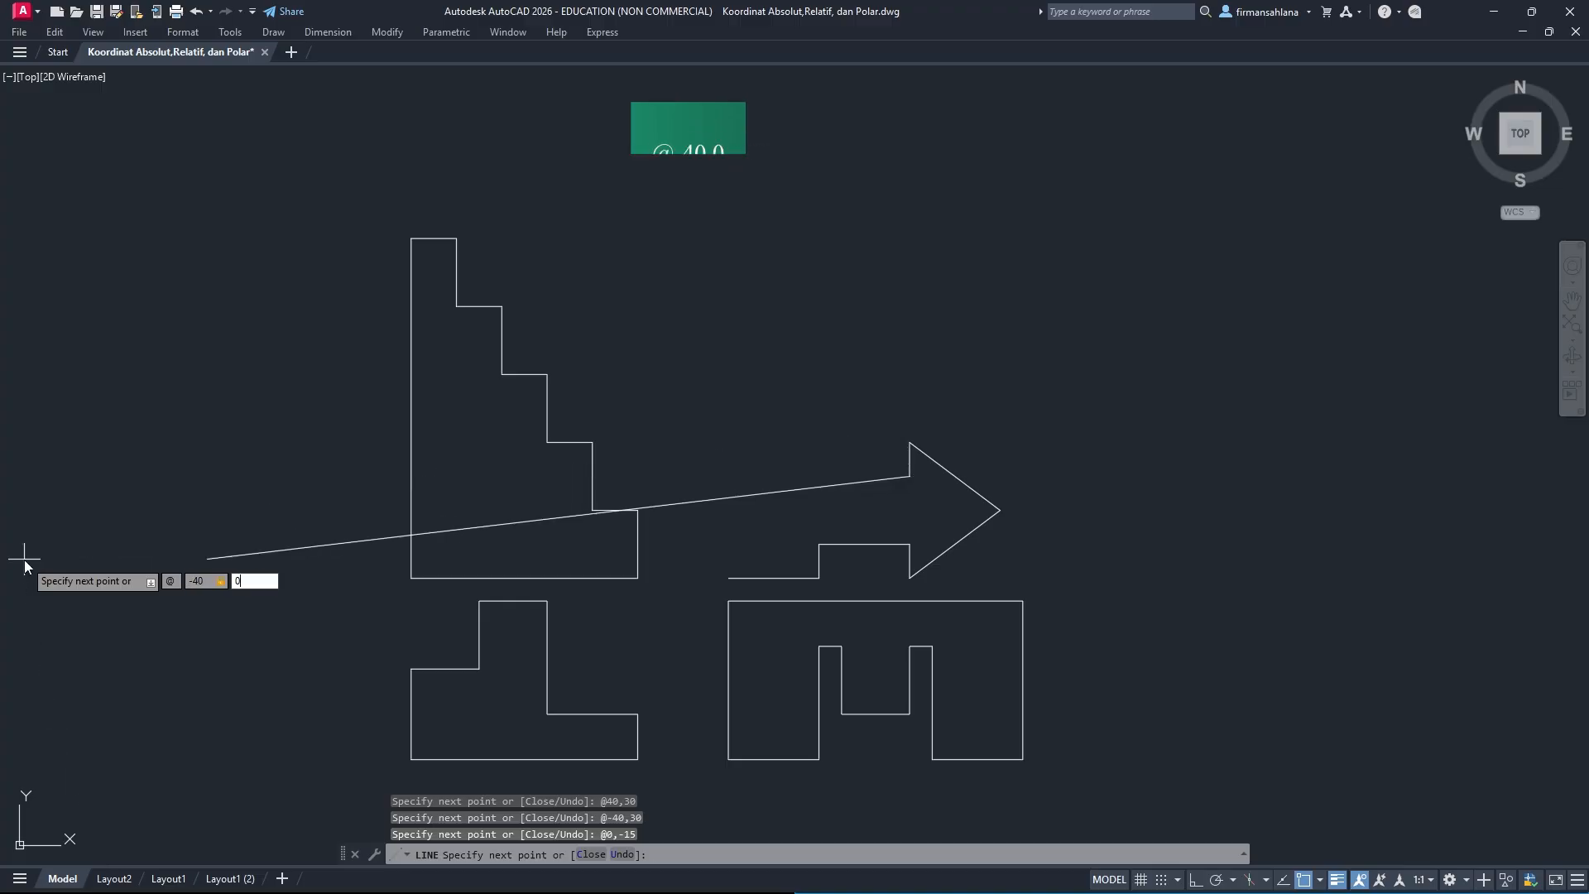
key("Return")
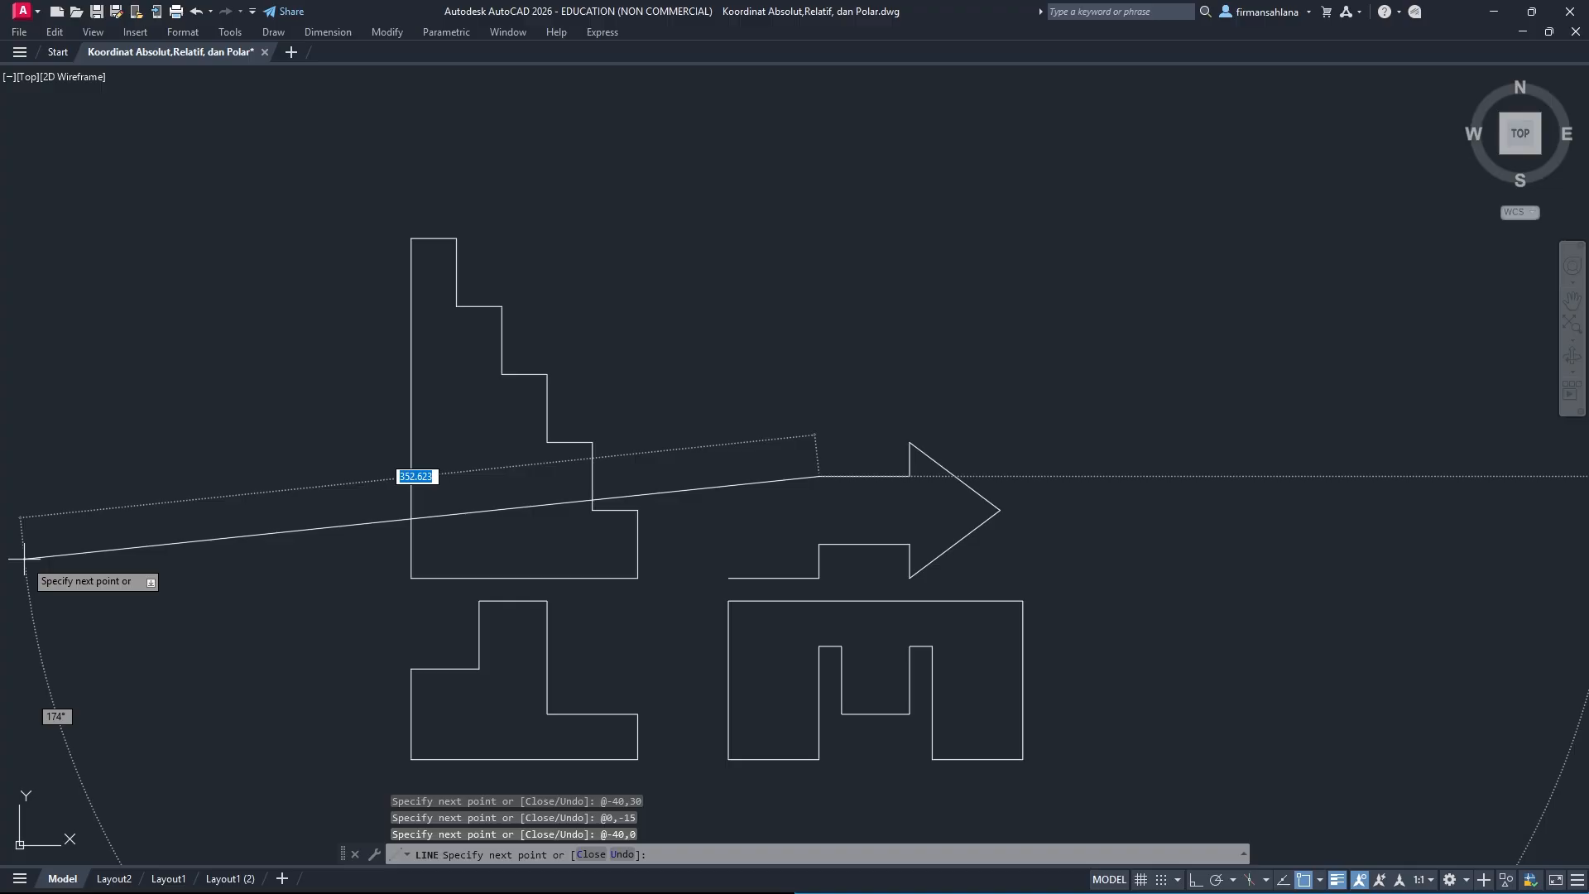
type("@0")
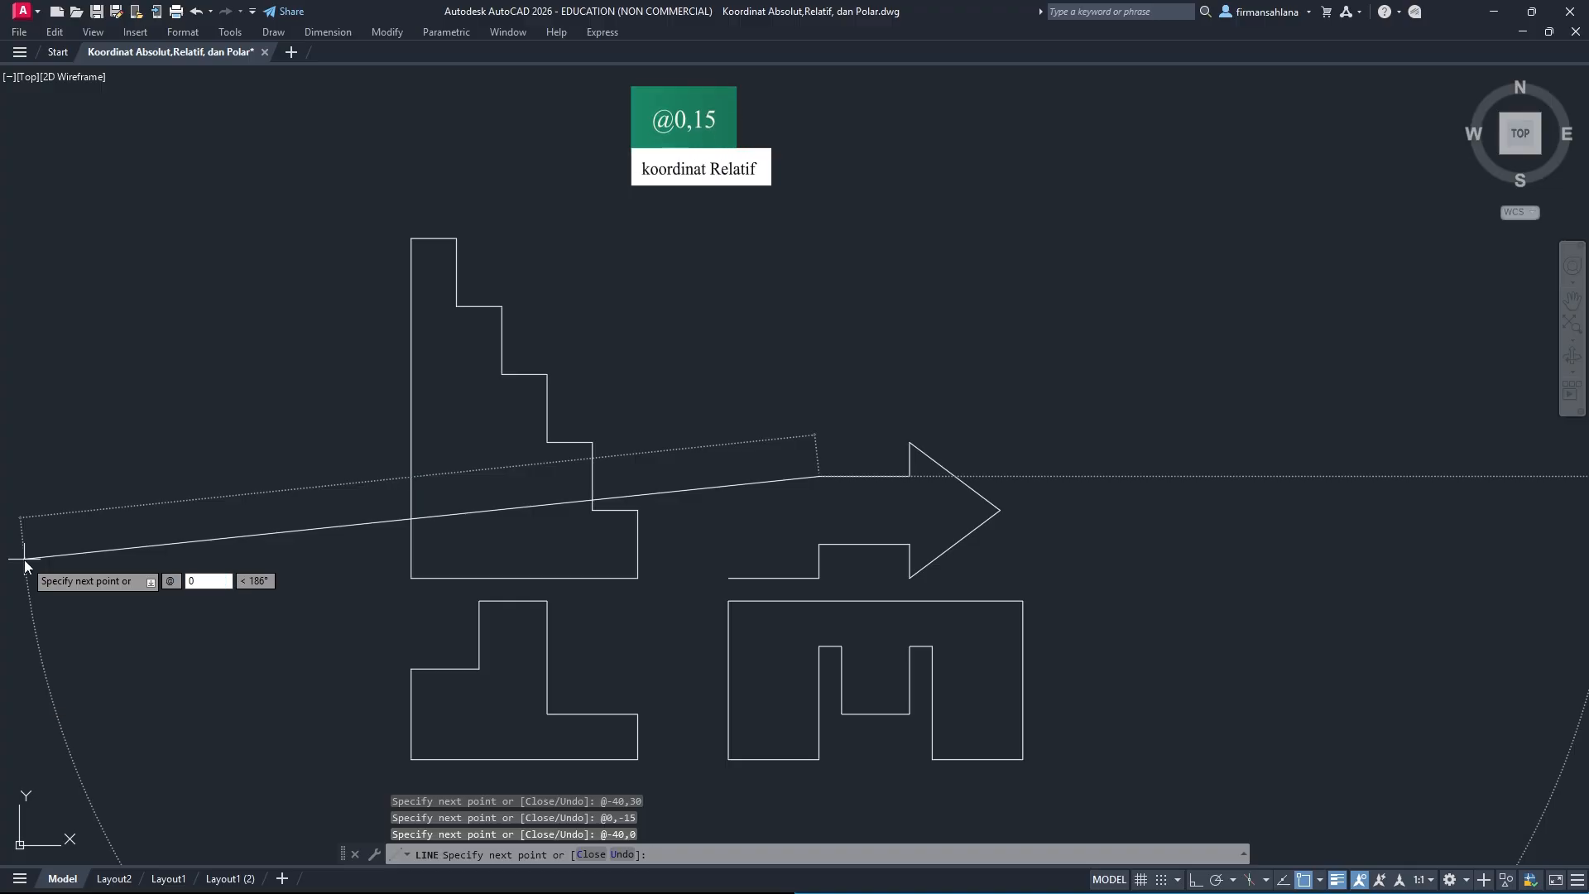
type(",15")
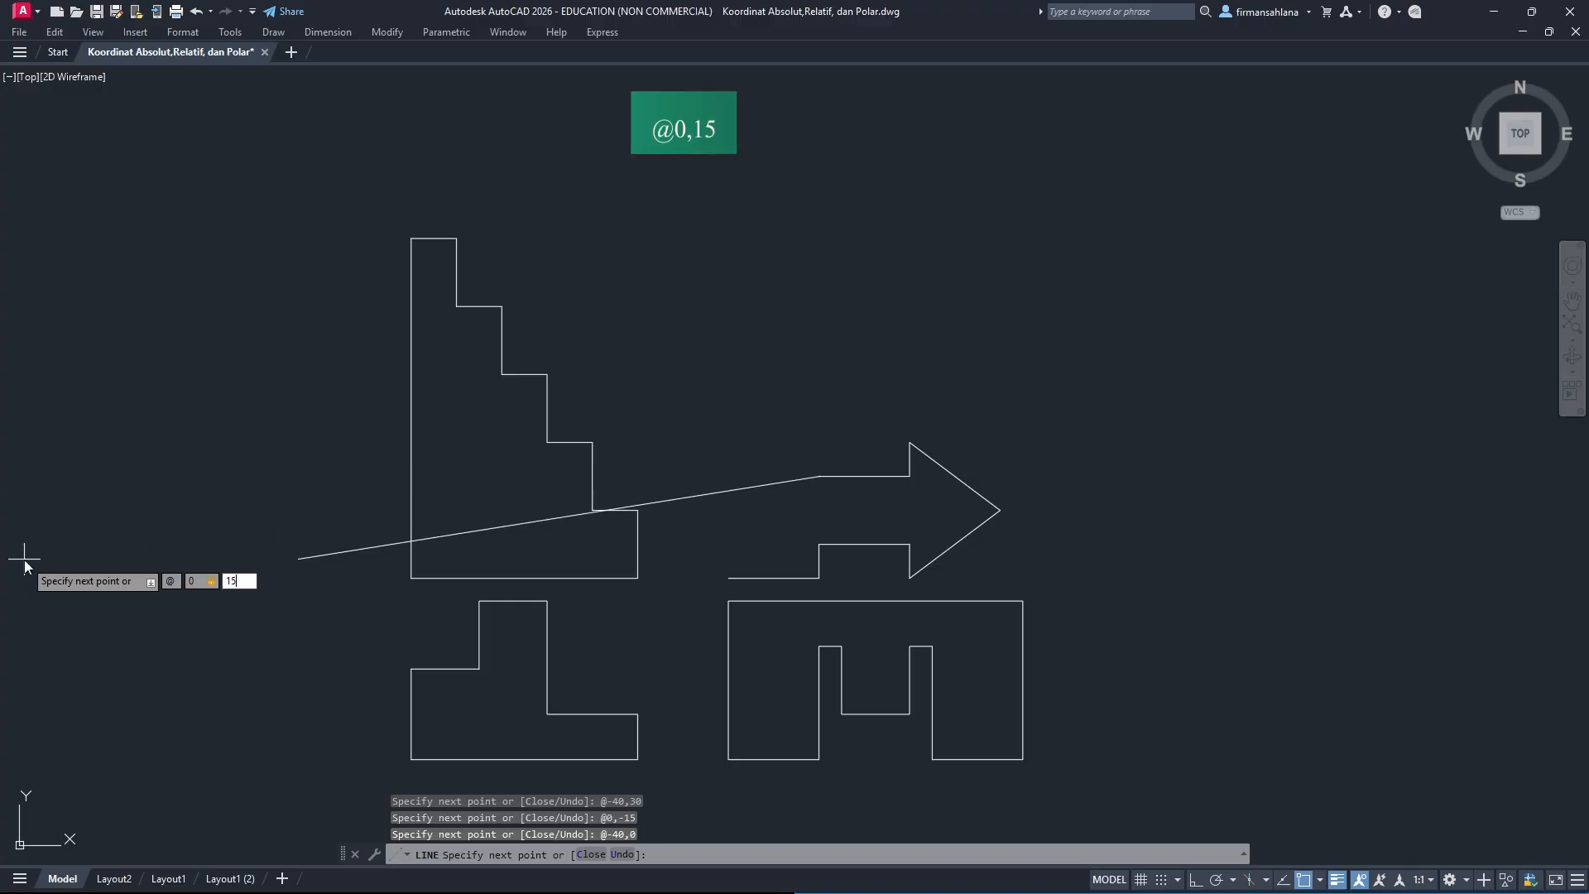
key("Return")
Close the fourth outline back at its start with segments to @-40,0 and @0,-60 and end the line.
type("@-40")
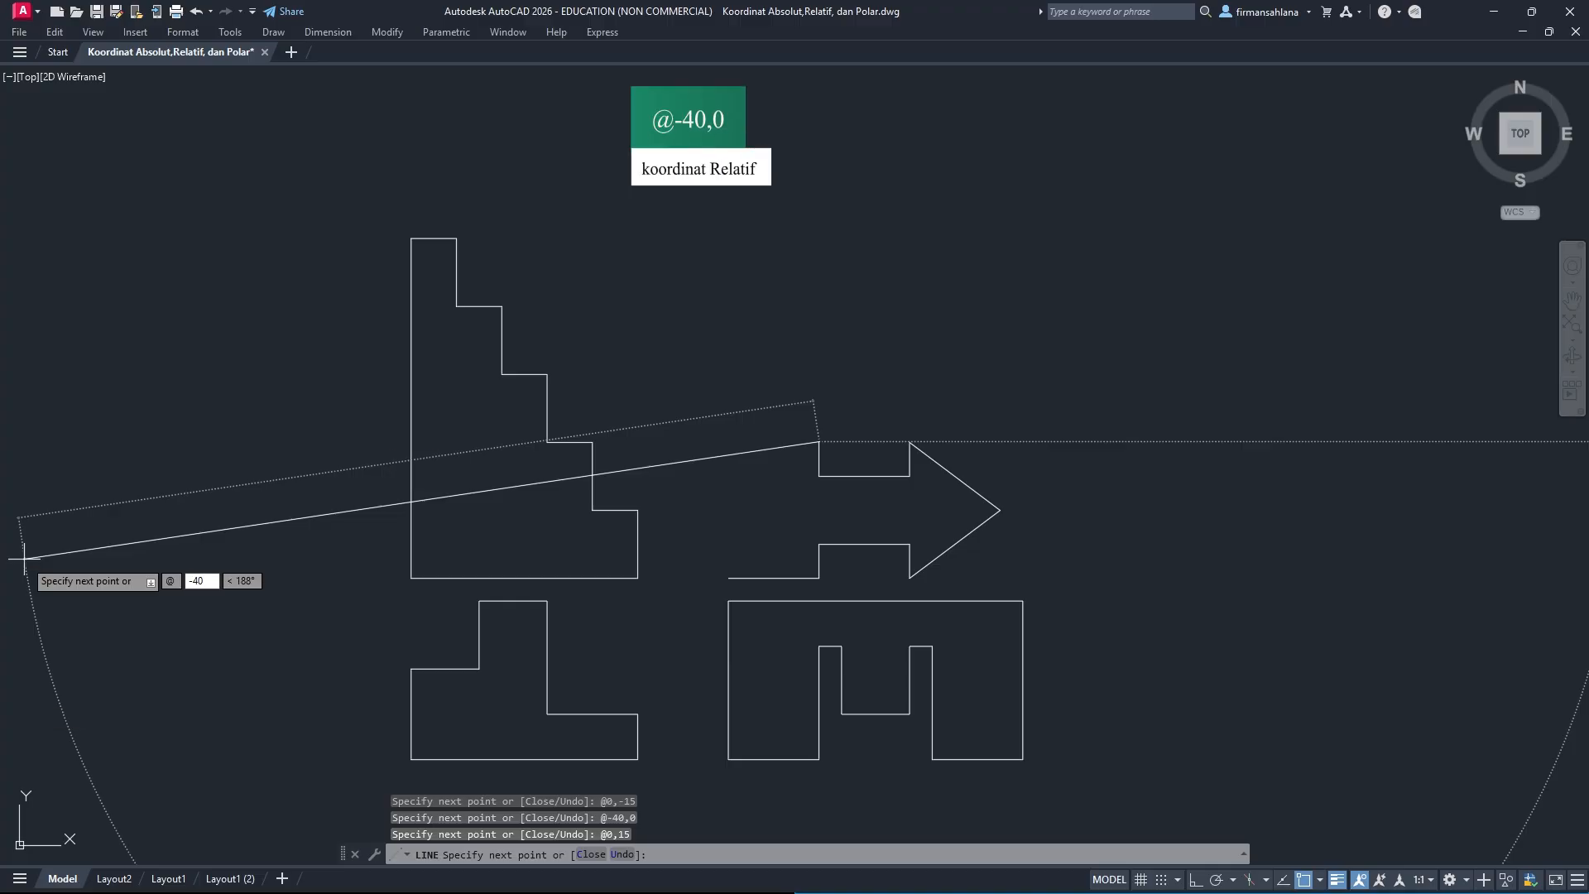
type(",0")
key("Return")
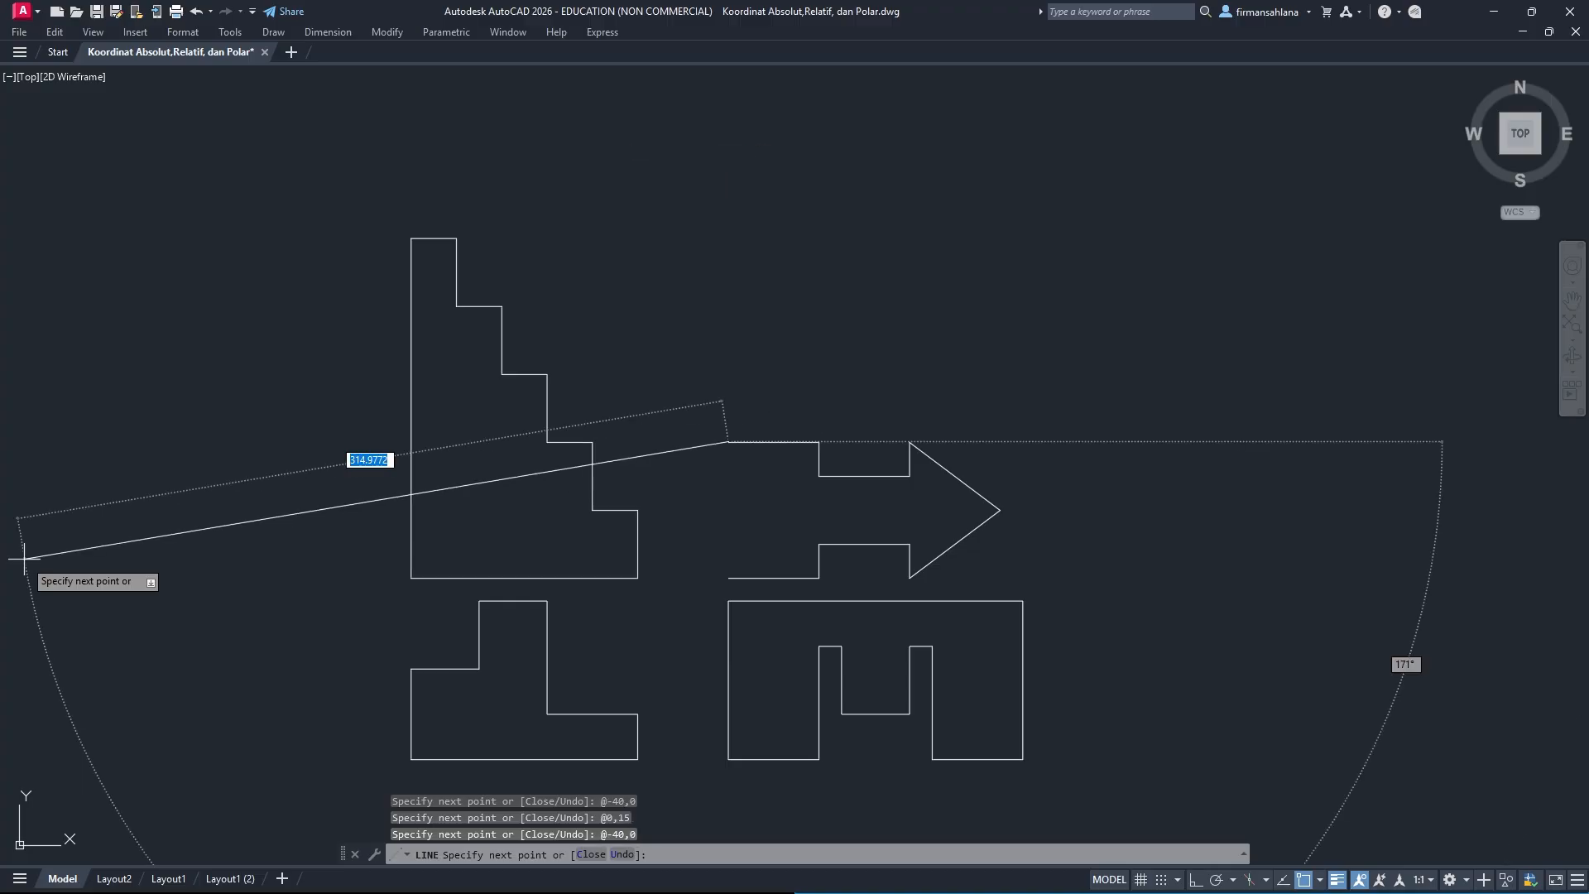
type("@")
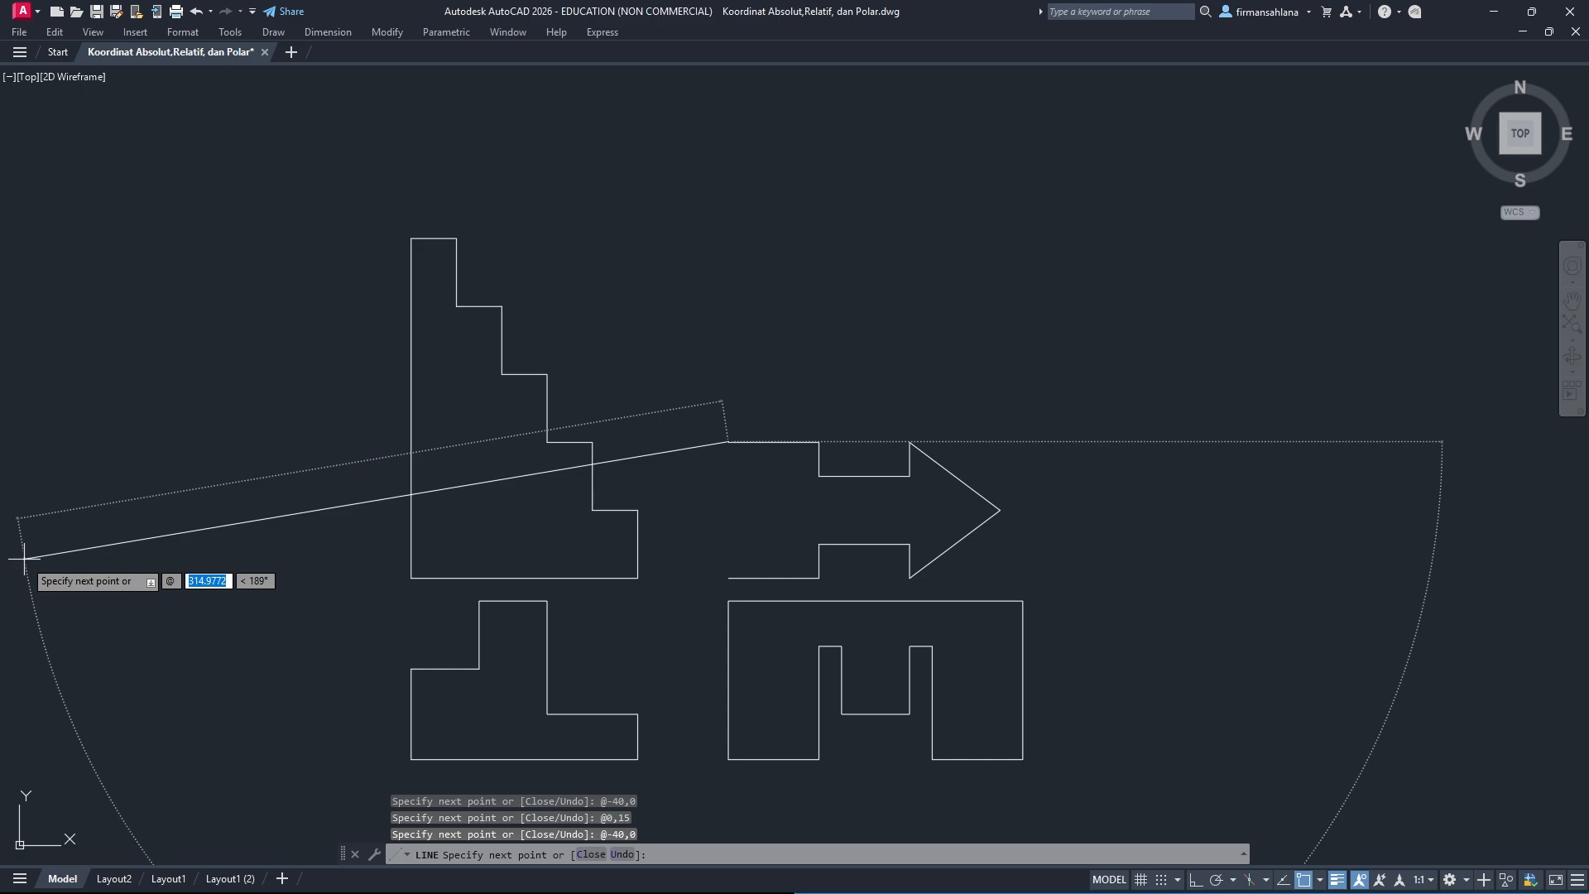
type("0,")
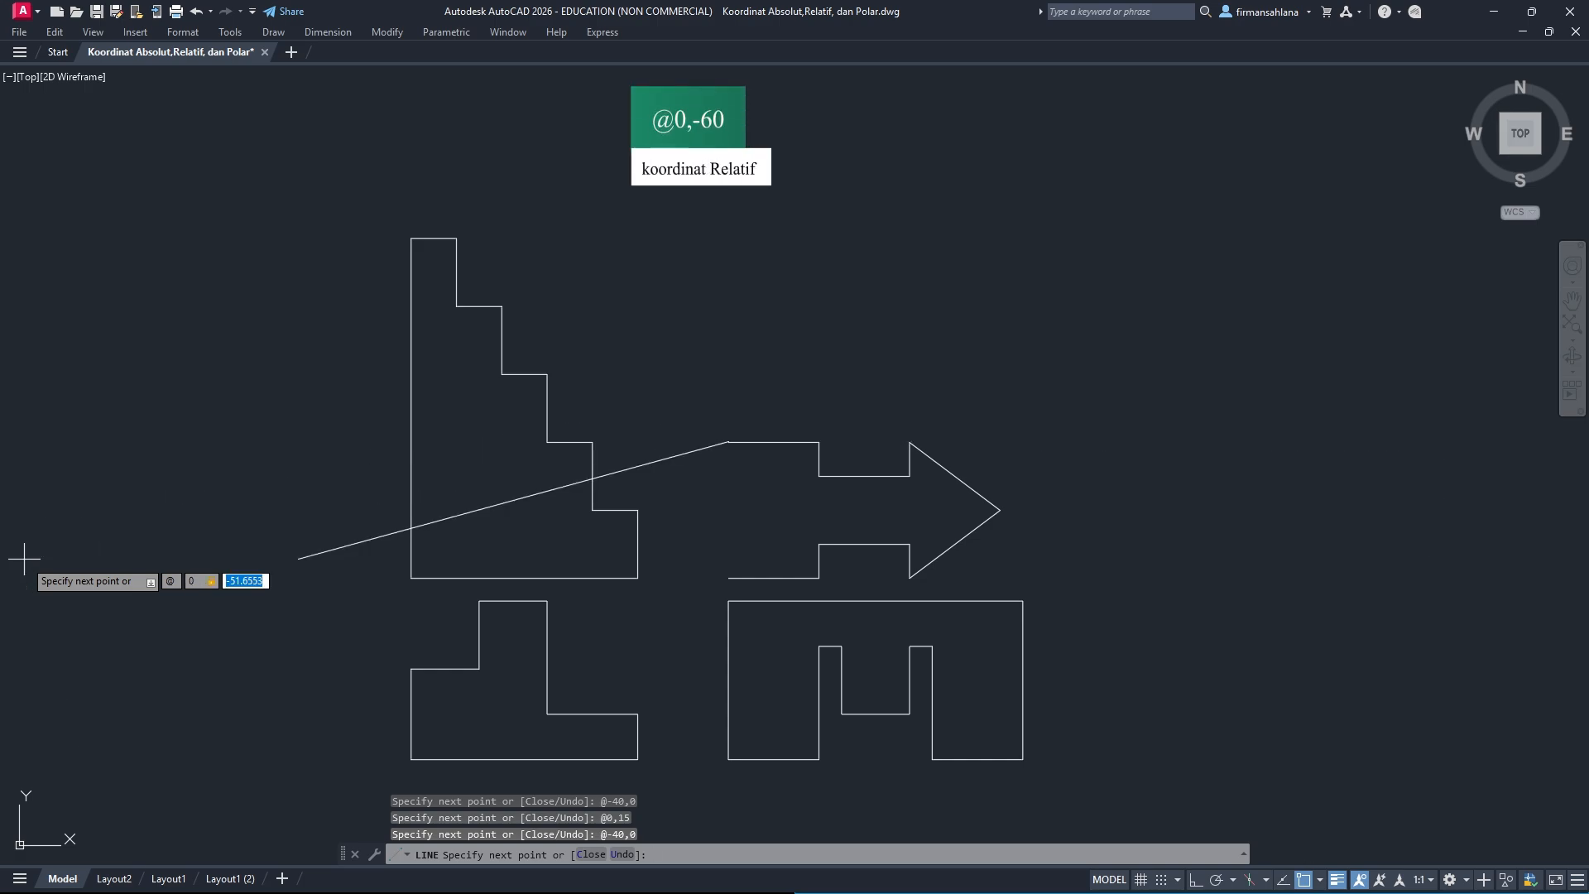
type("-60")
key("Return")
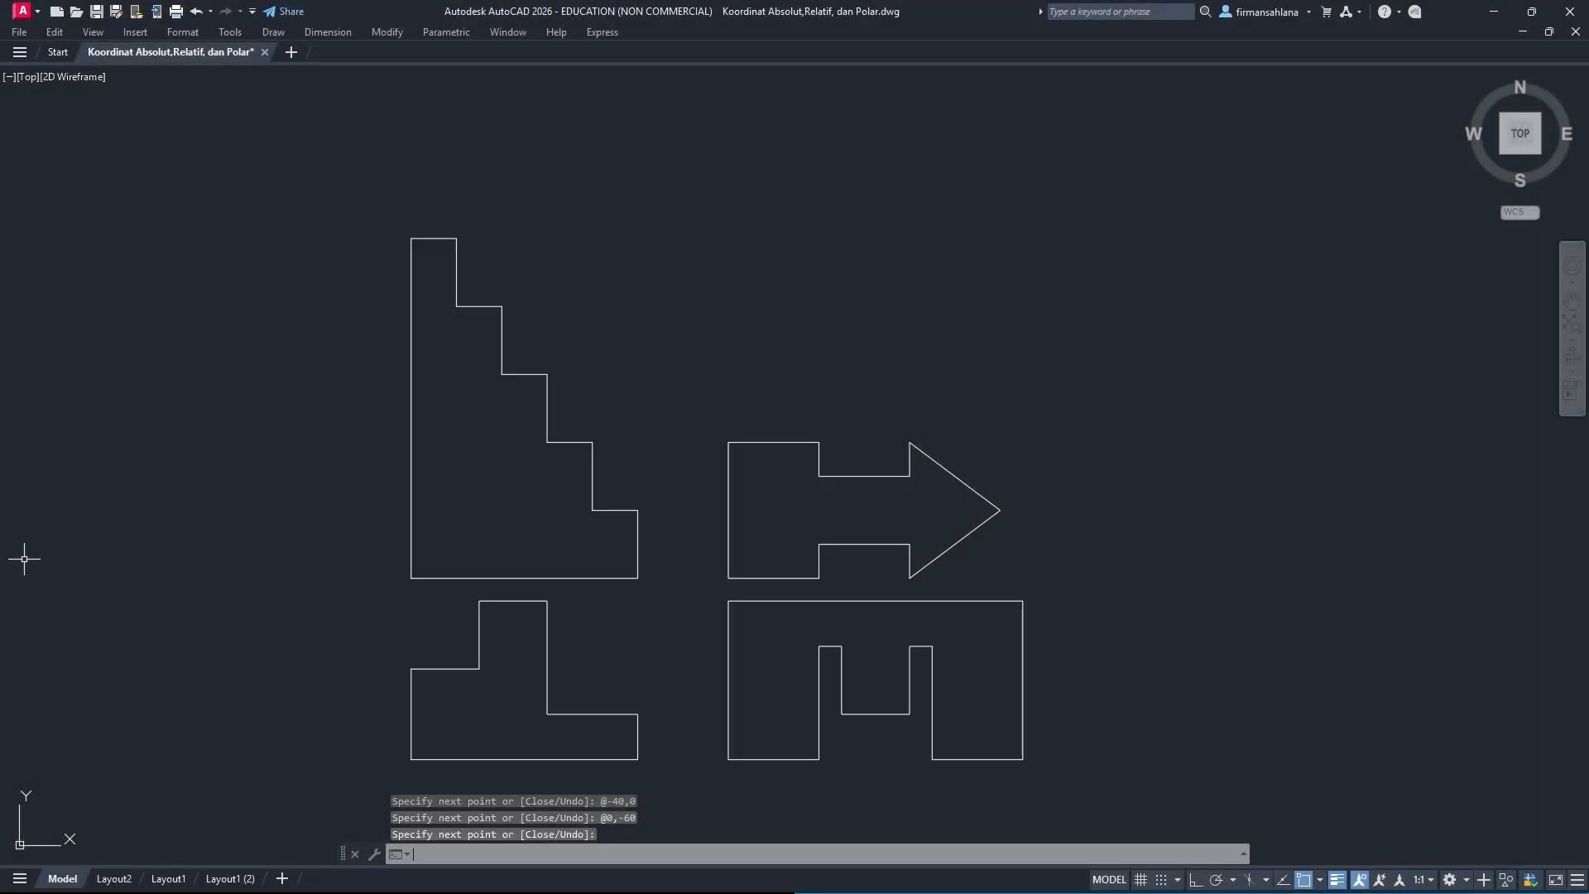
type("l")
key("Return")
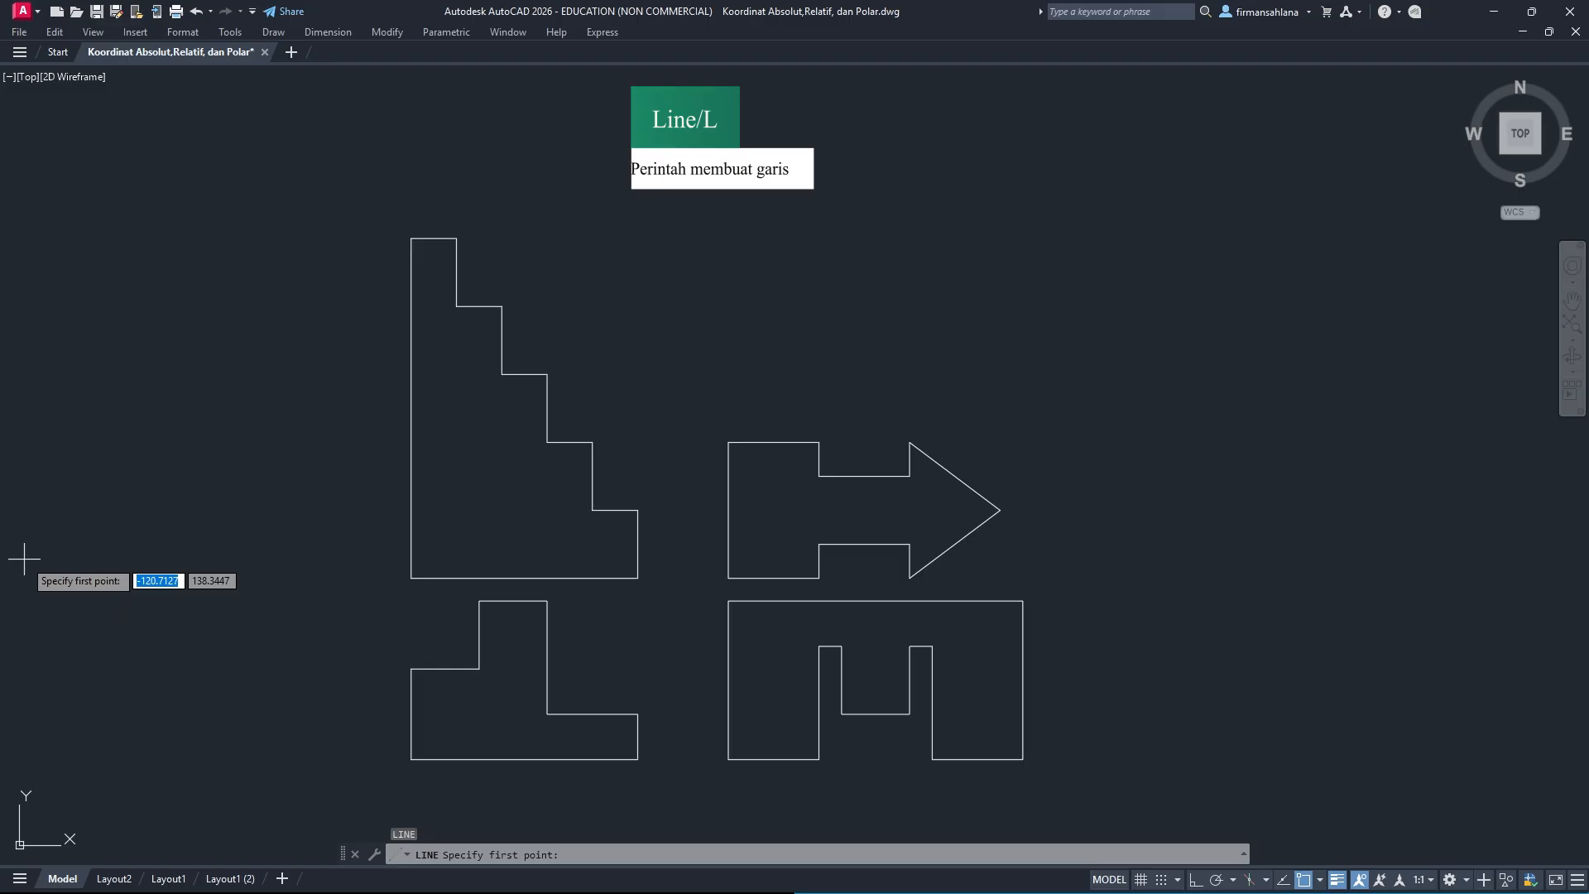
type("360")
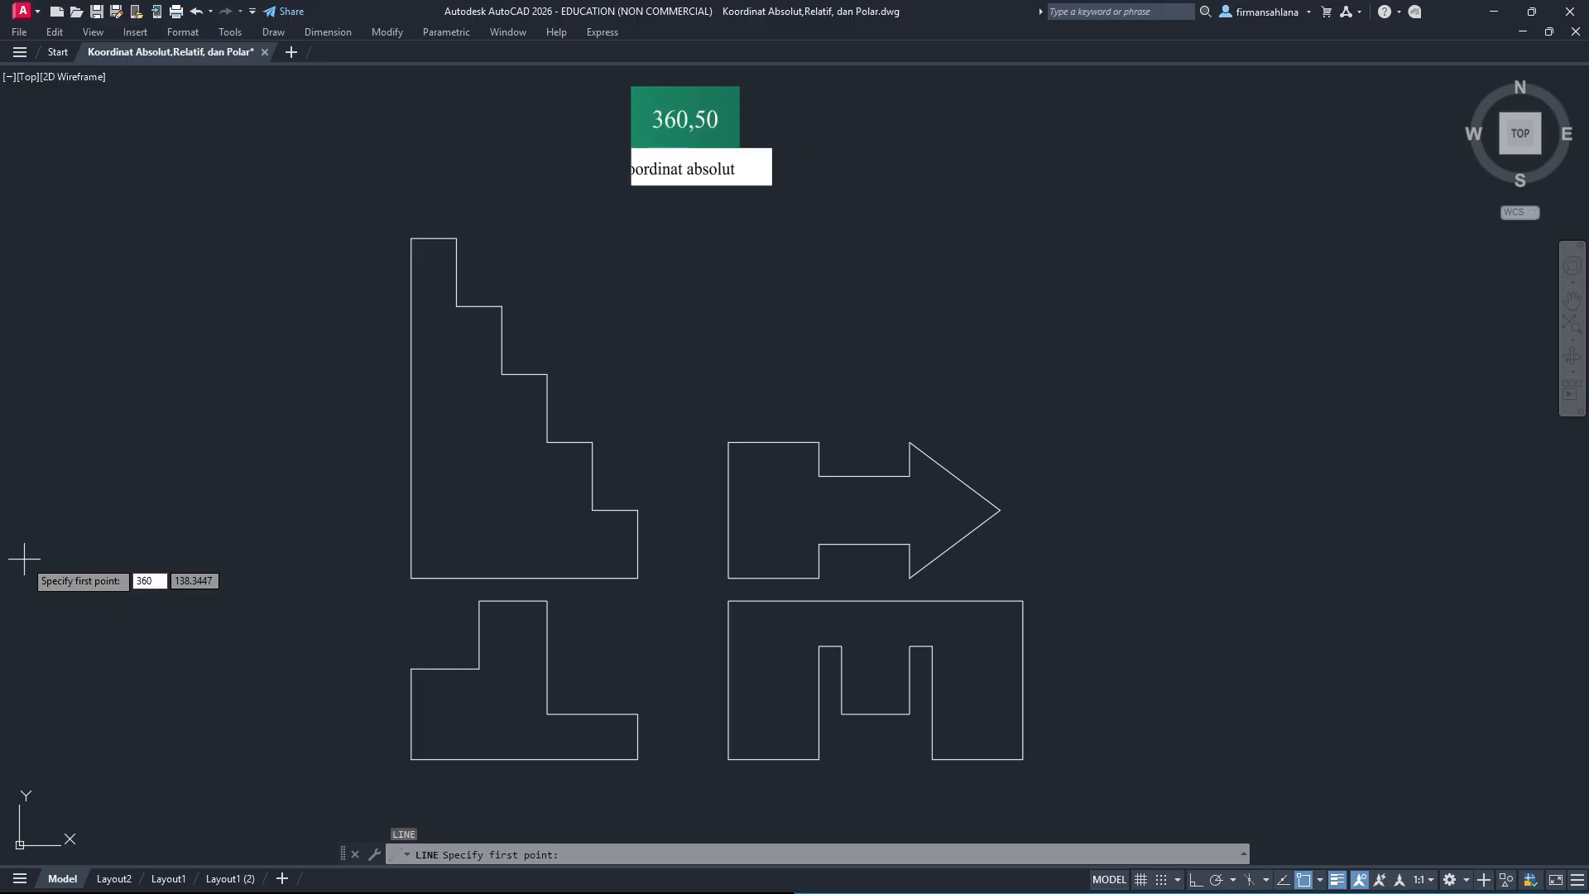
type(",")
key("Return")
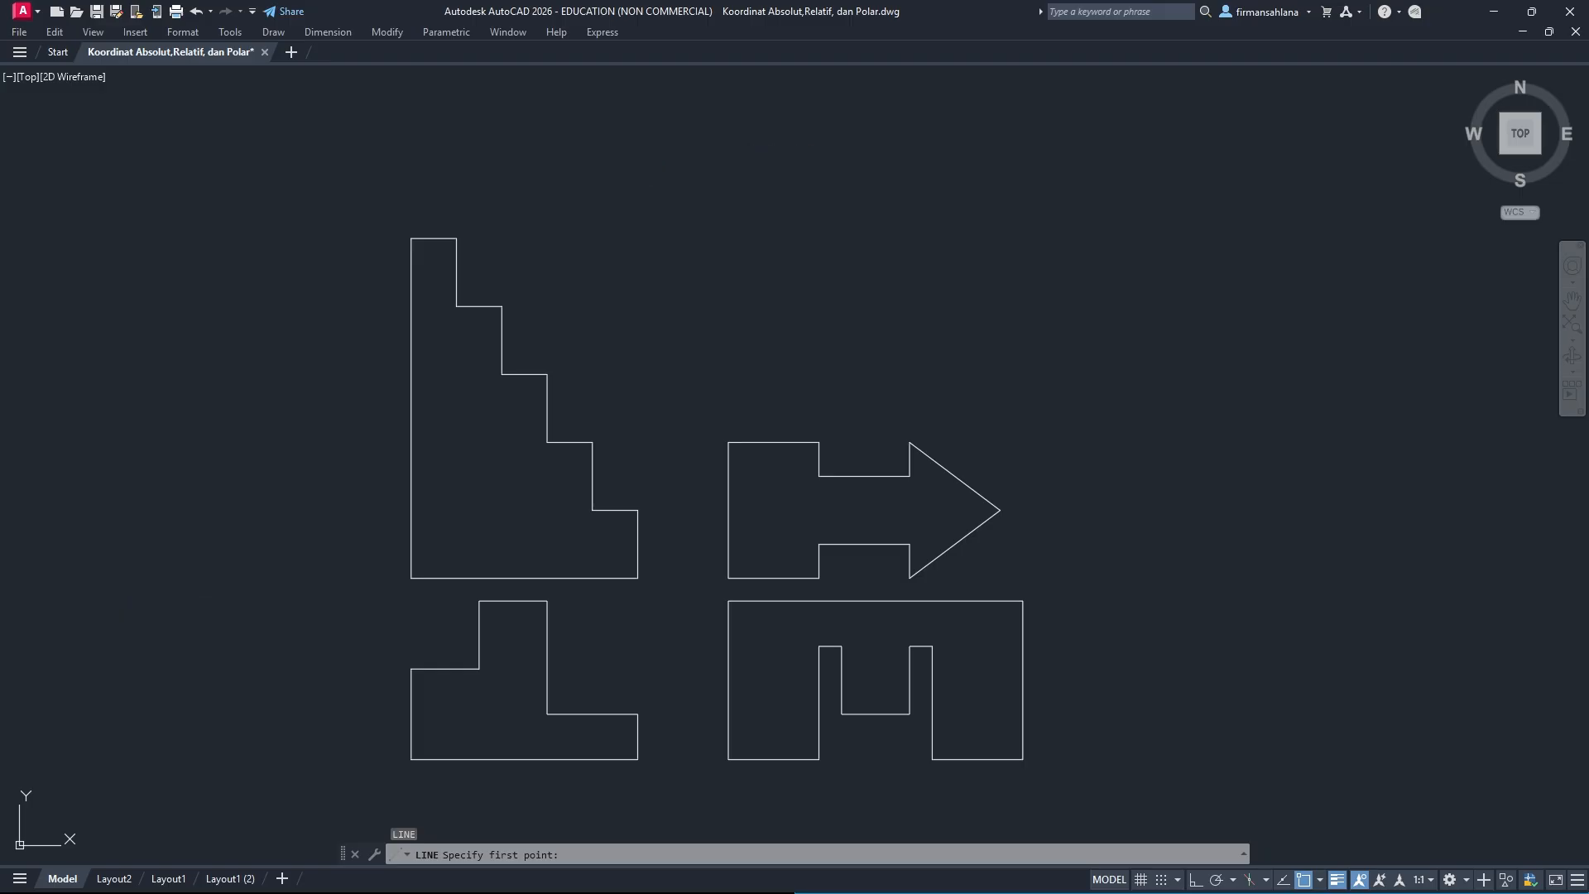
type("@")
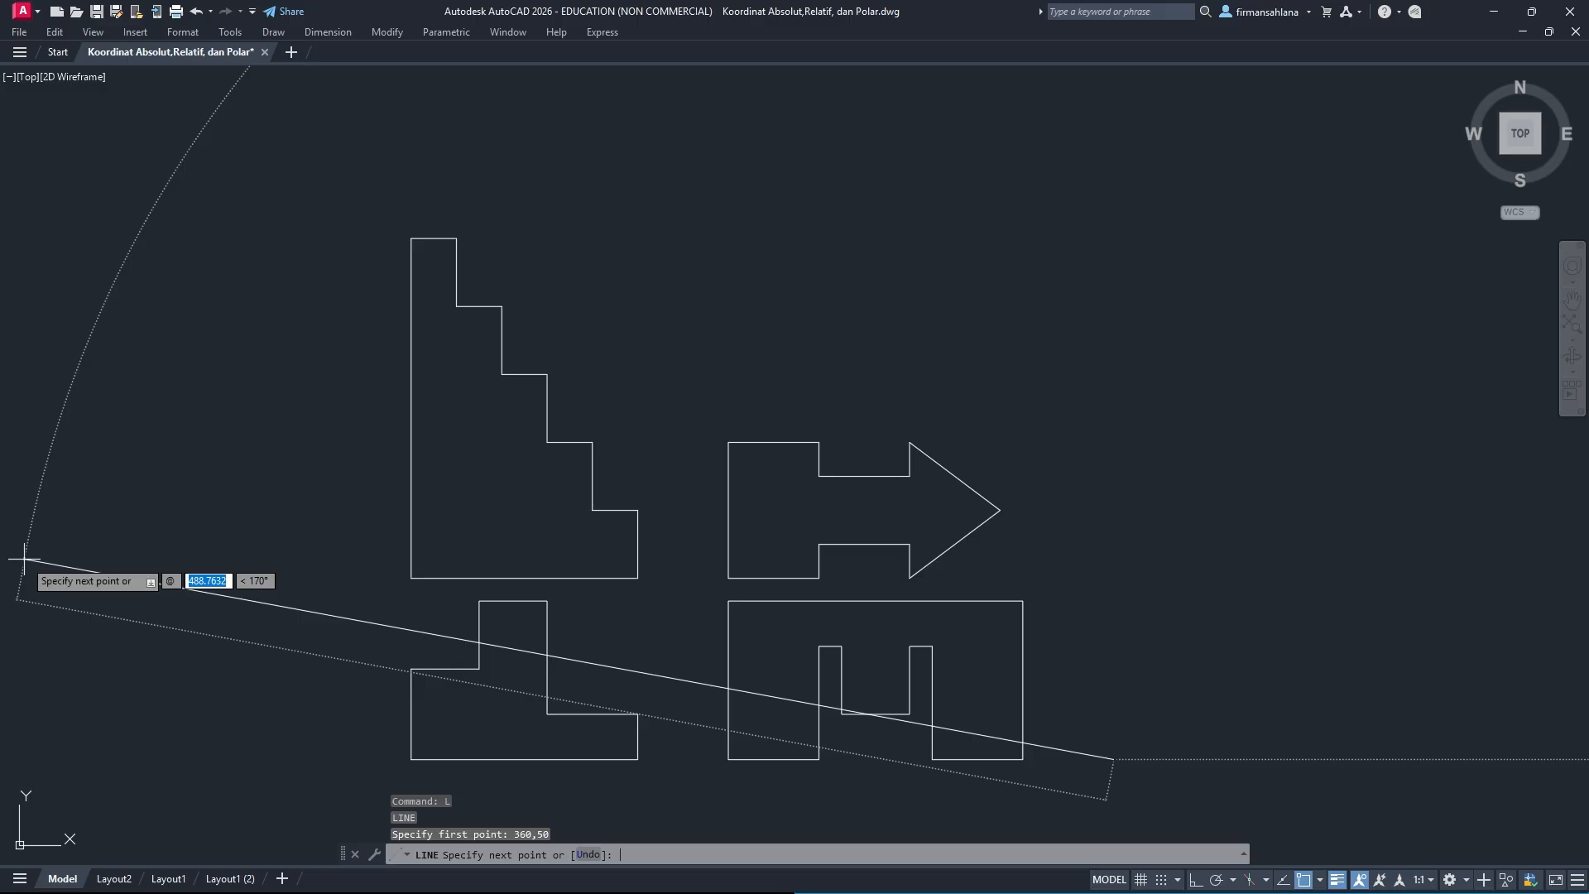
type("20")
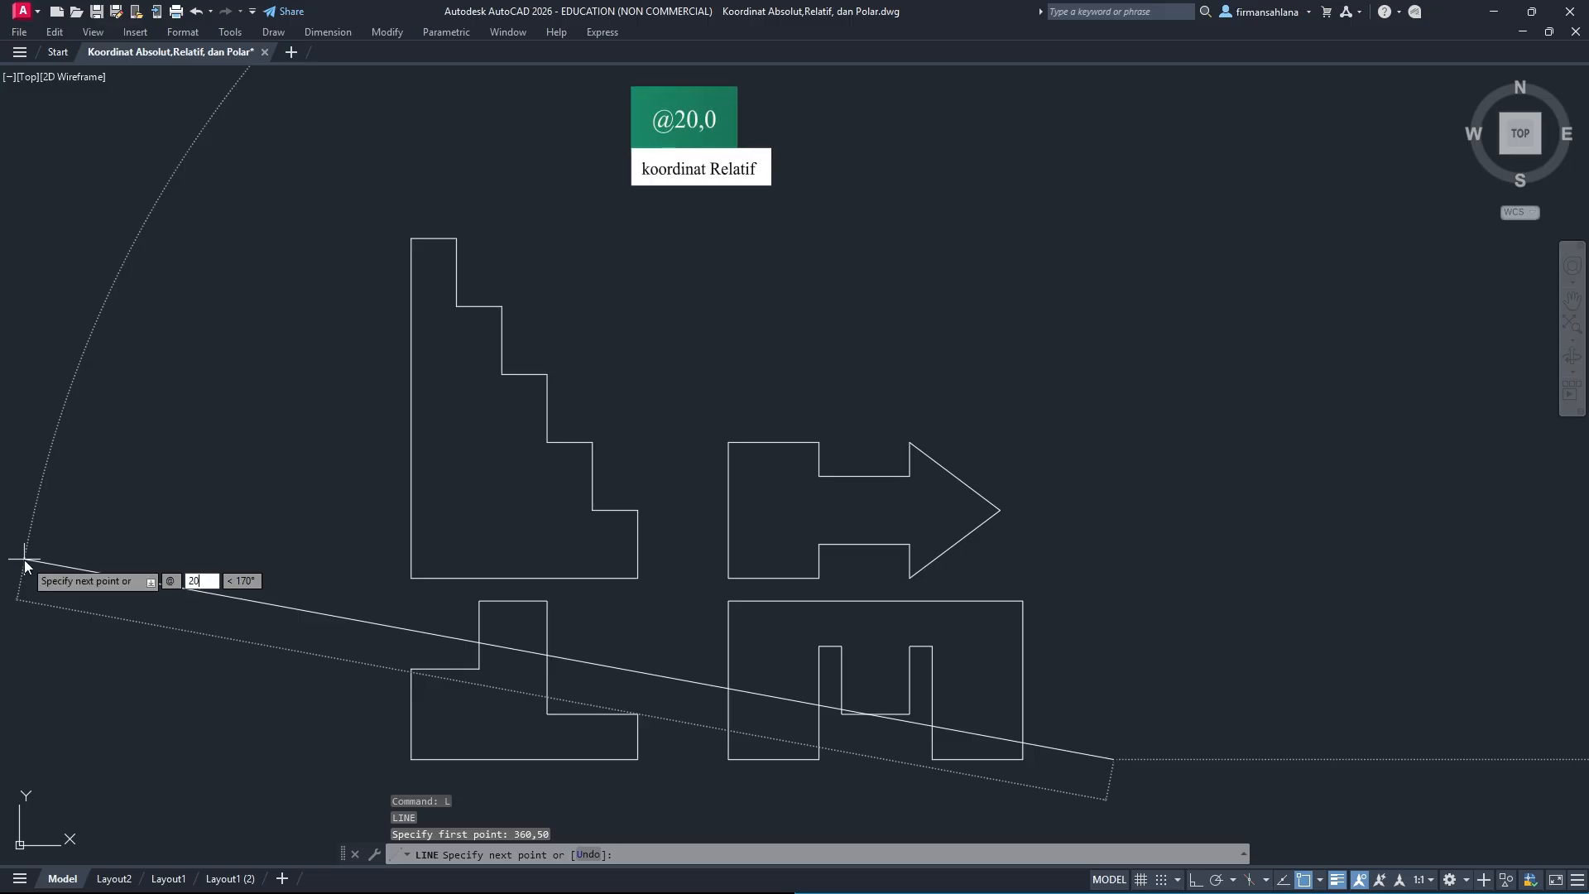
type(",0")
key("Return")
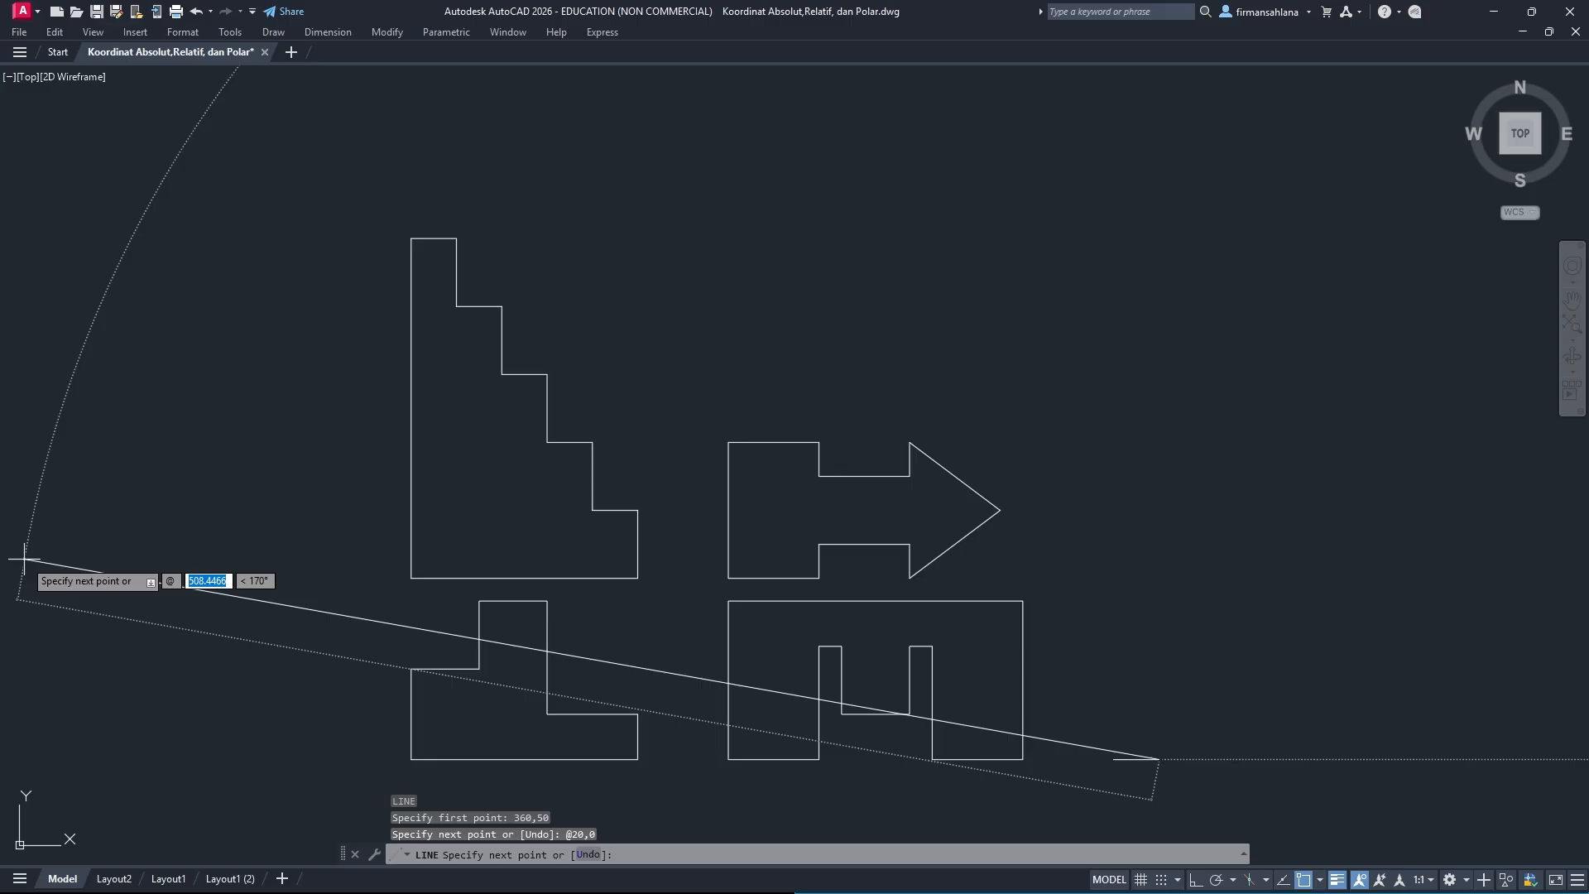
type("25,")
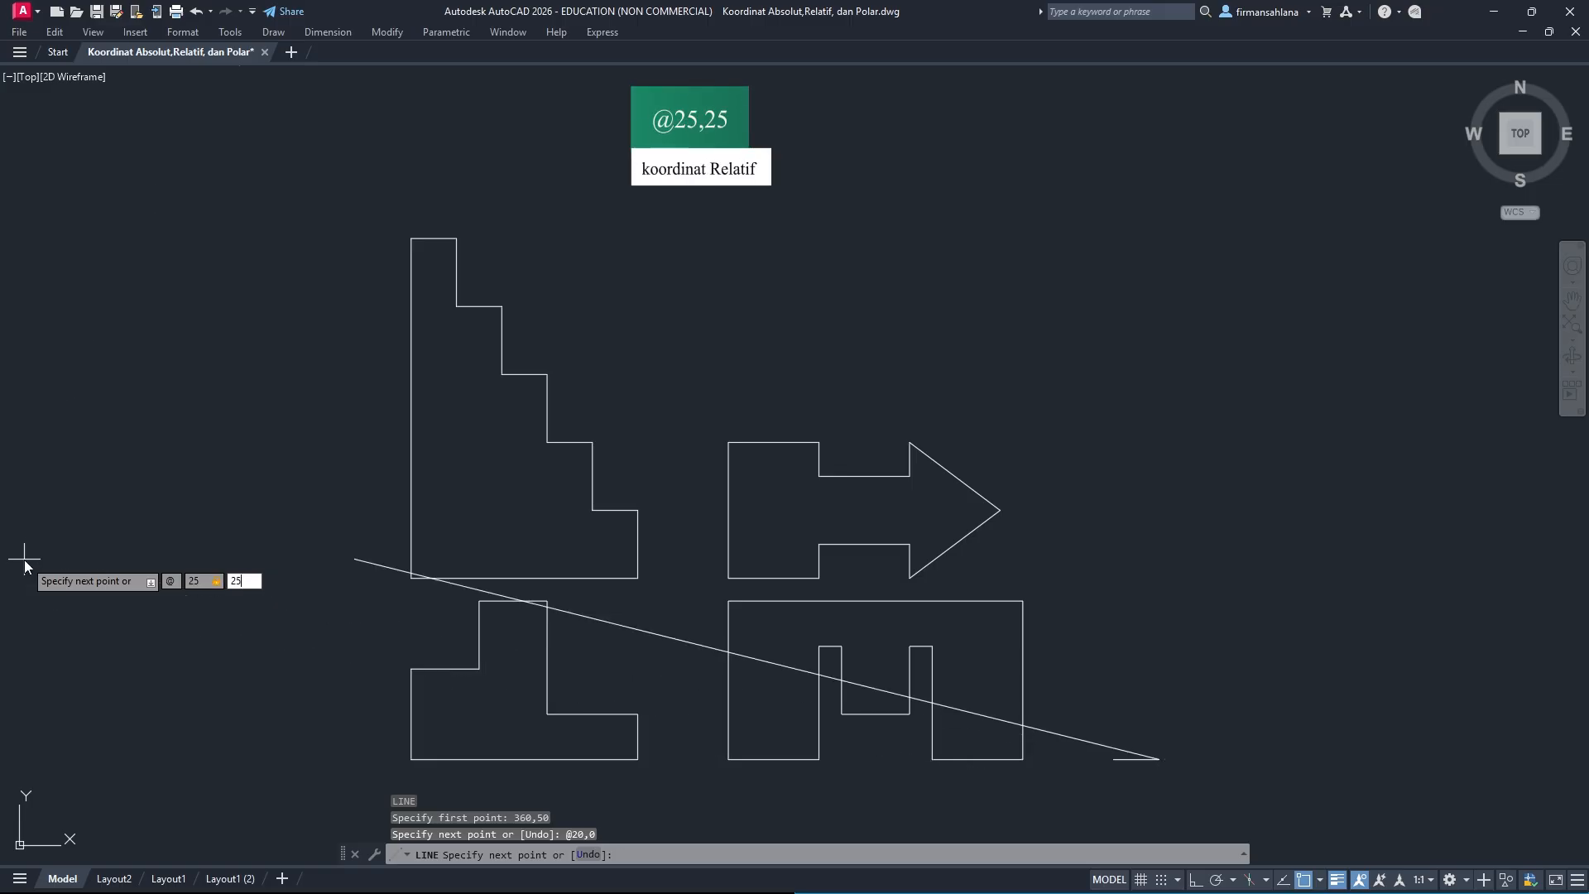
key("Return")
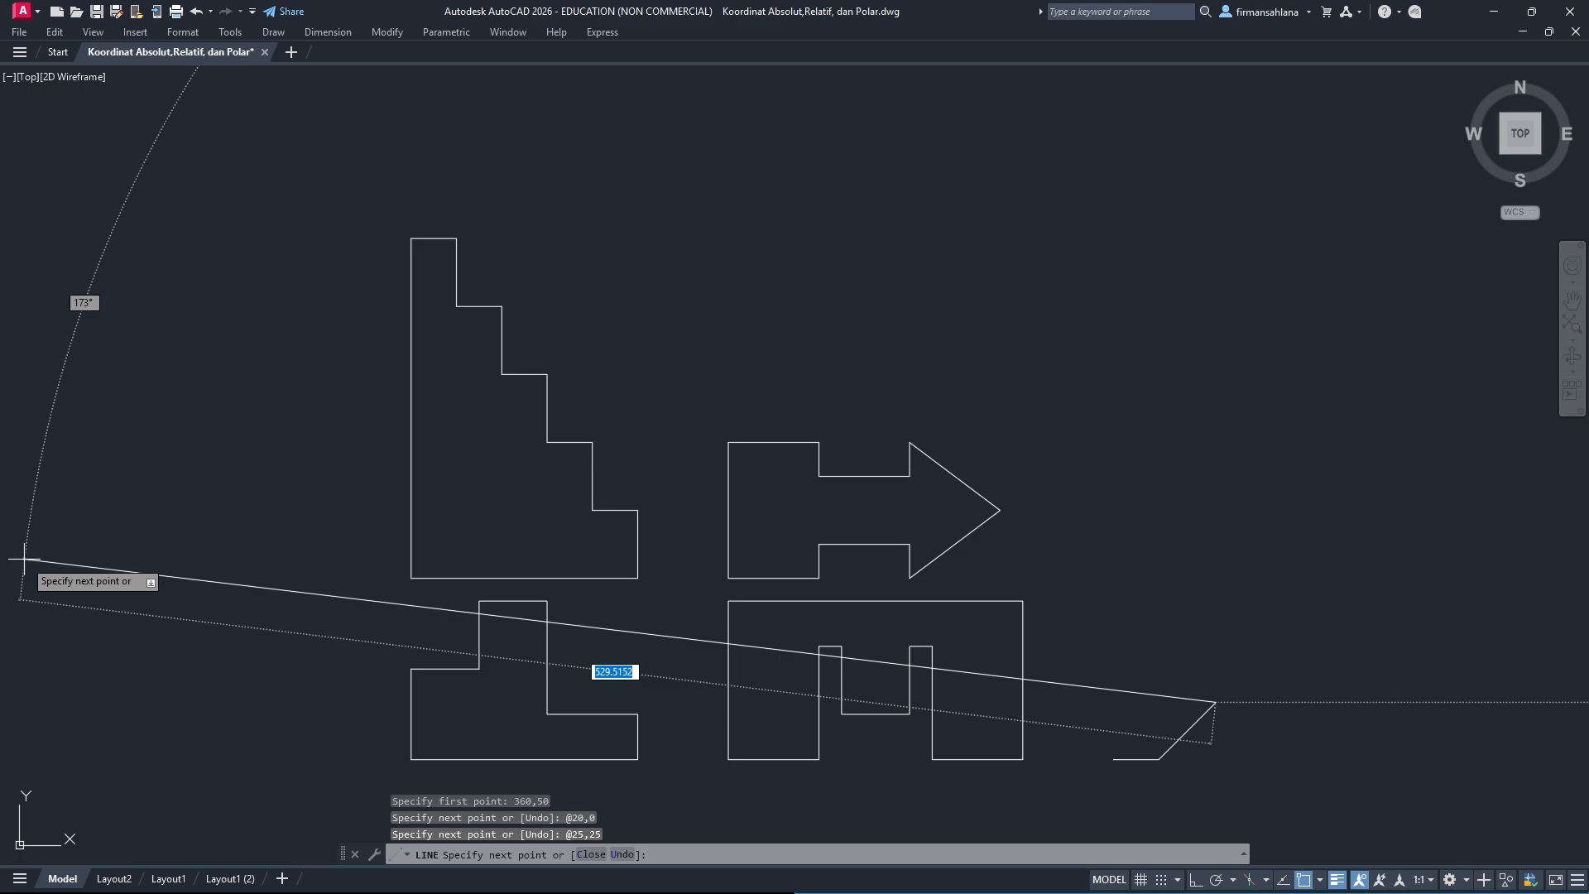
type("@0,25")
key("Return")
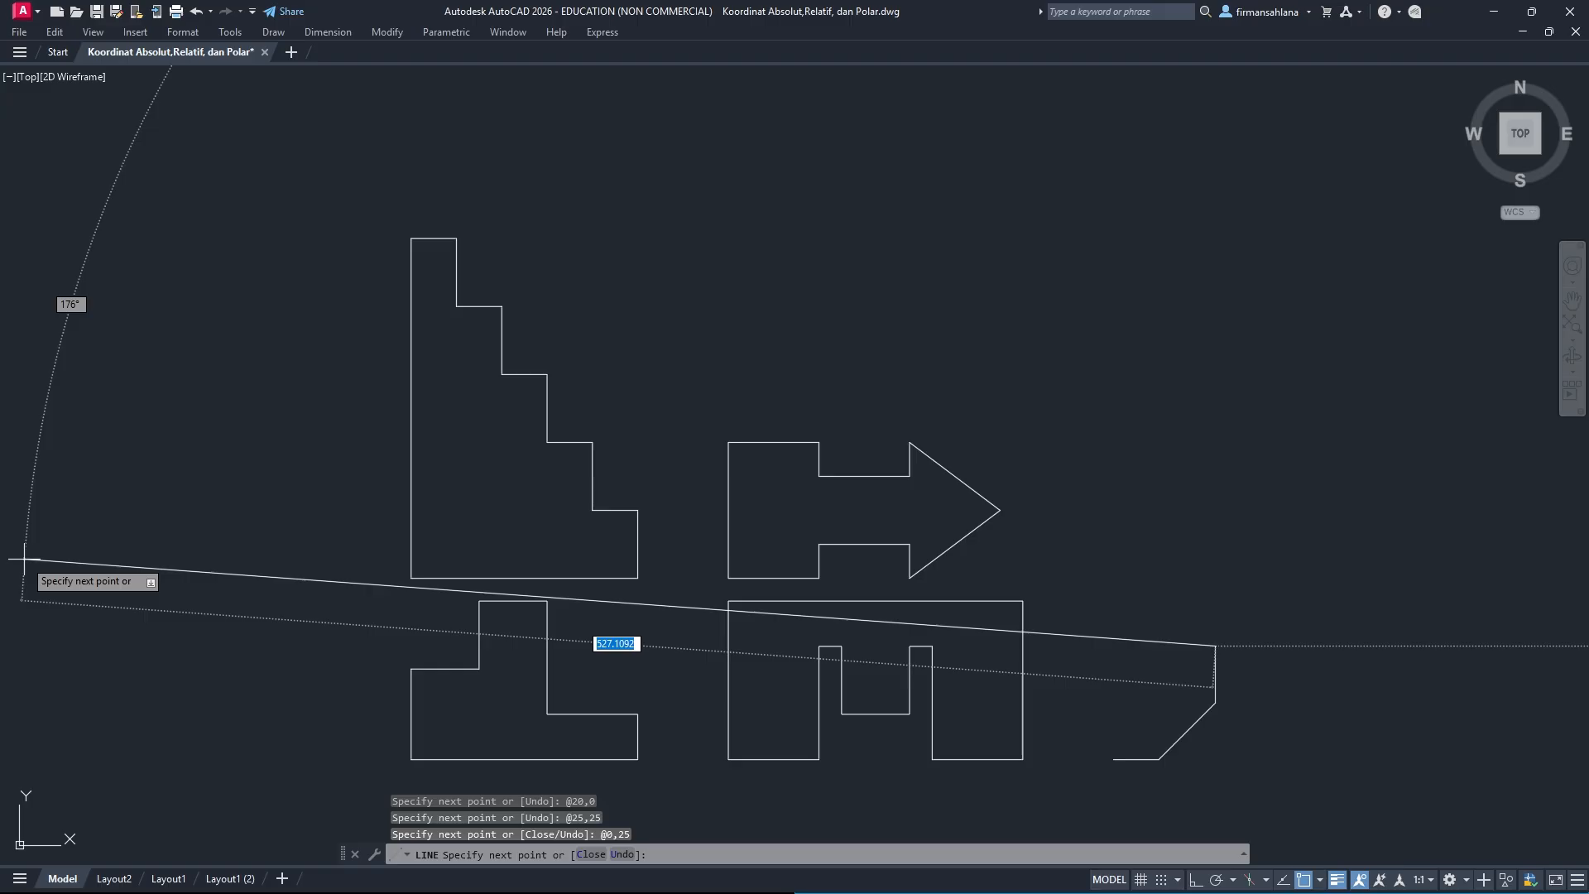
type("@-25")
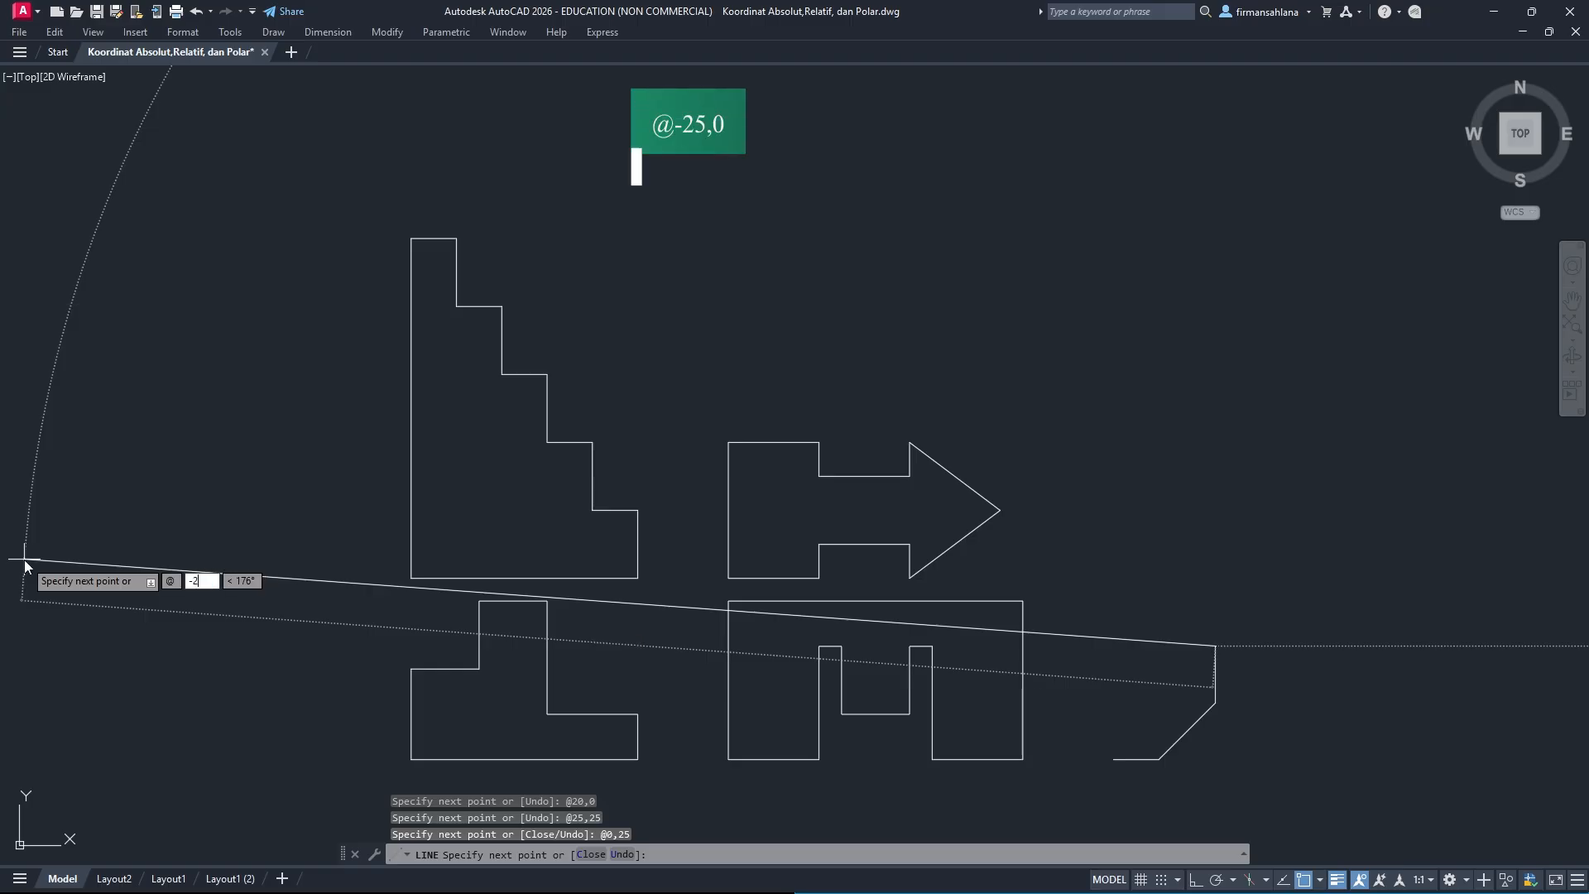
type(",")
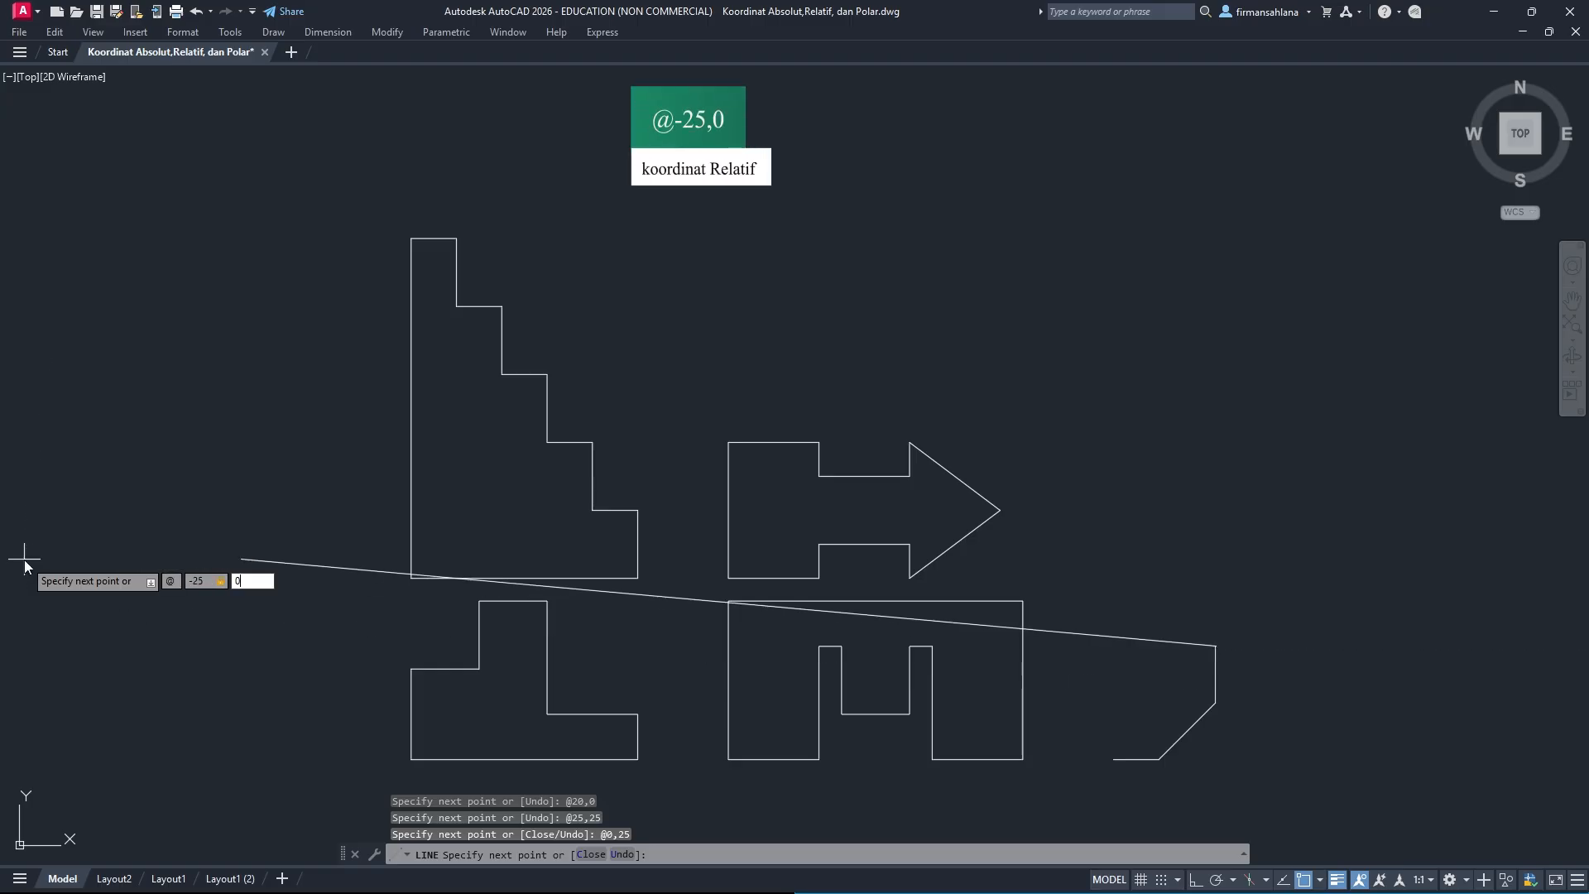
type("0")
key("Return")
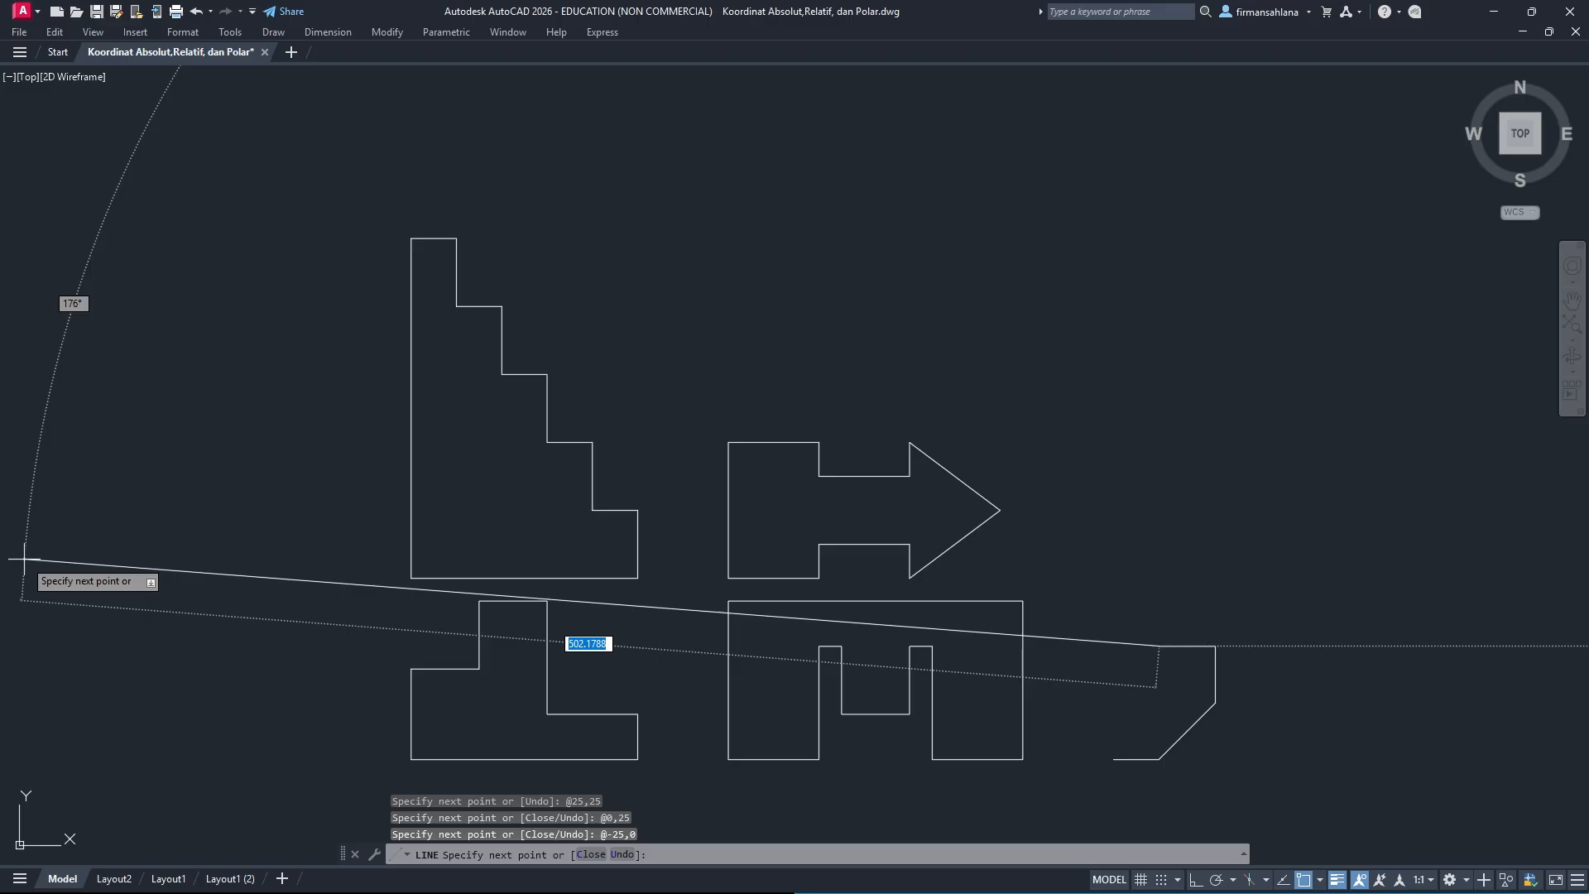
type("@0,40")
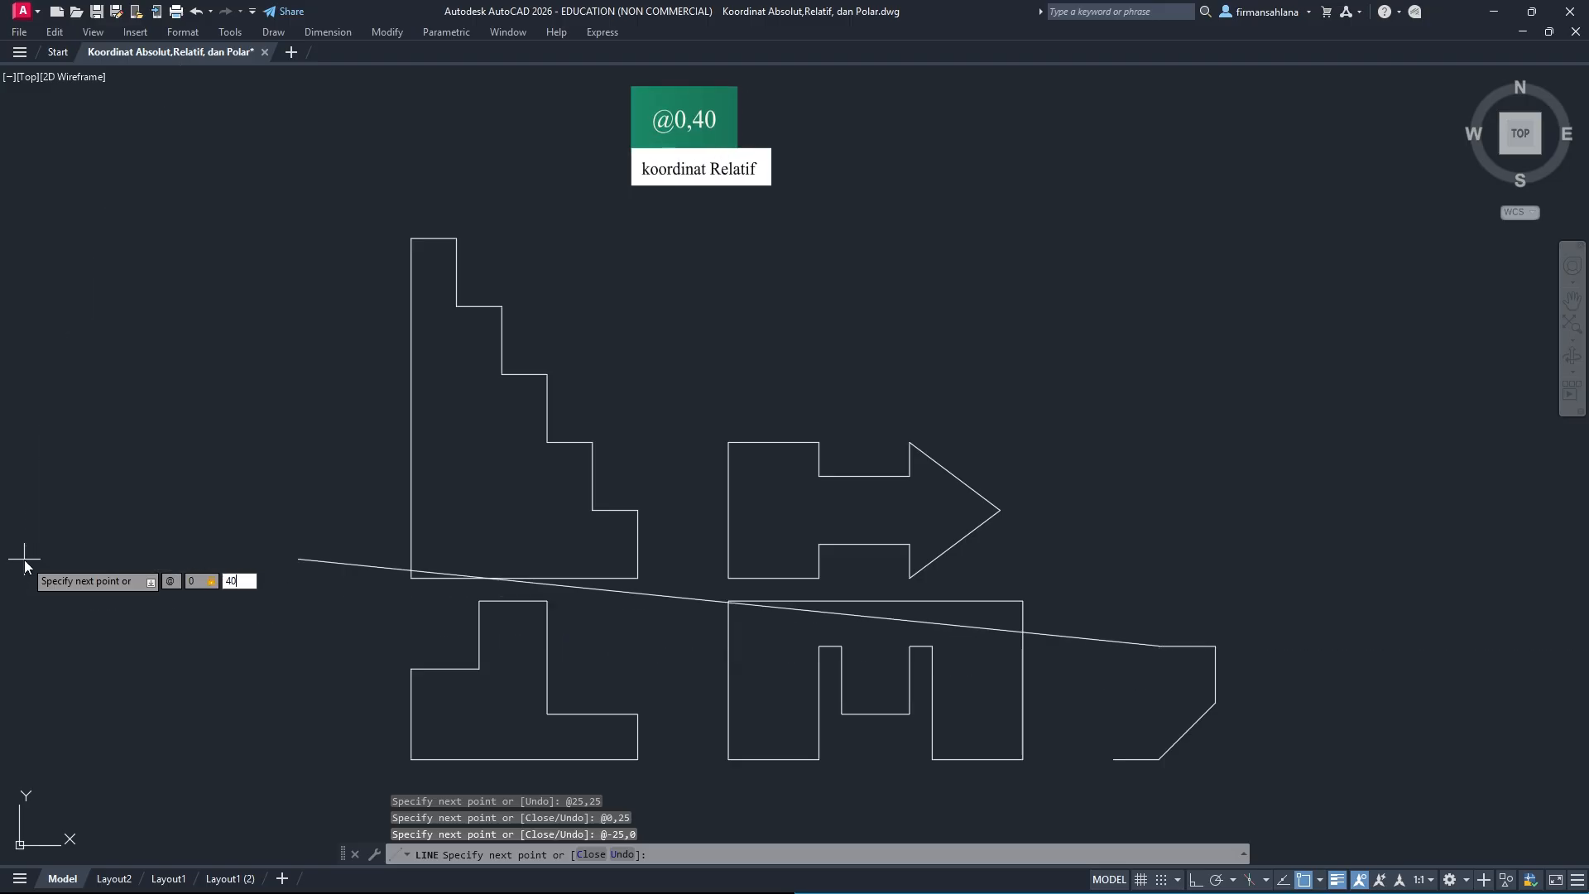
key("Return")
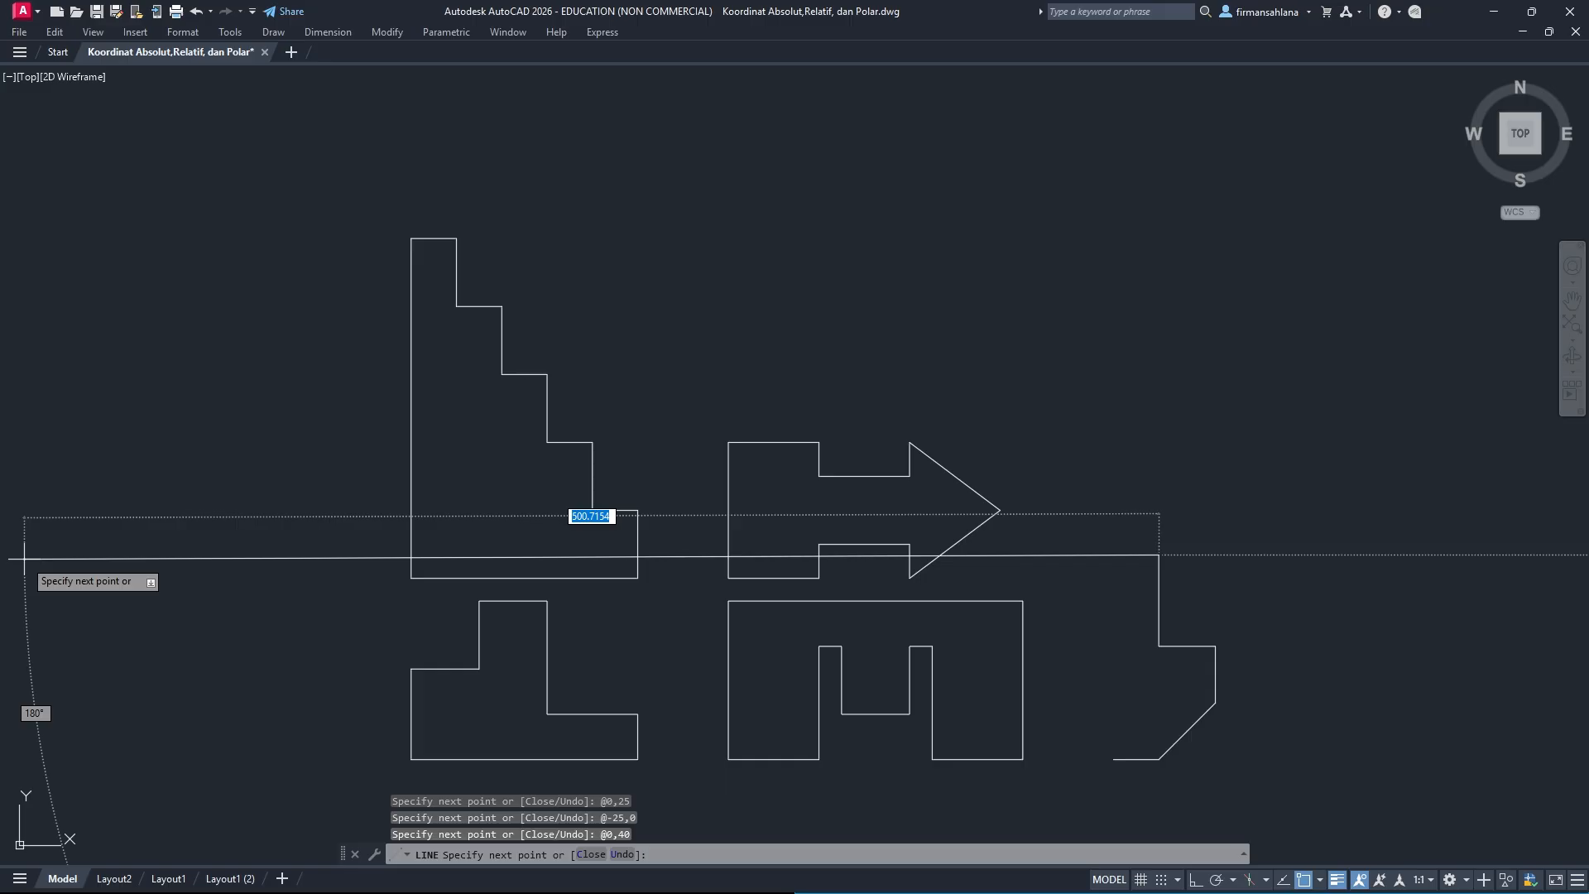
type("@25")
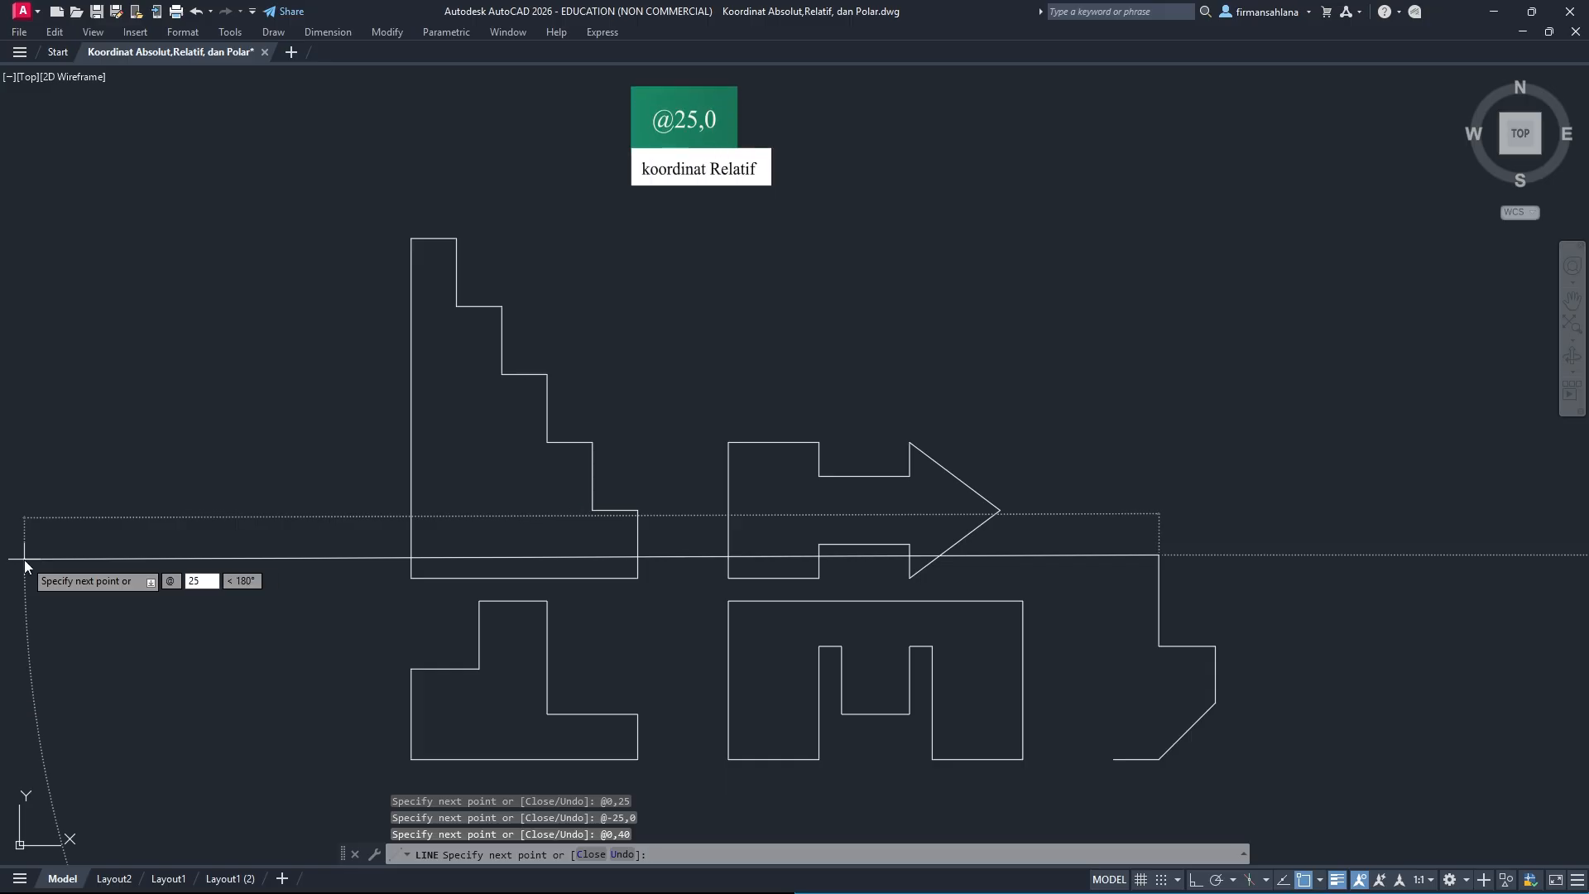
type(",")
type("0")
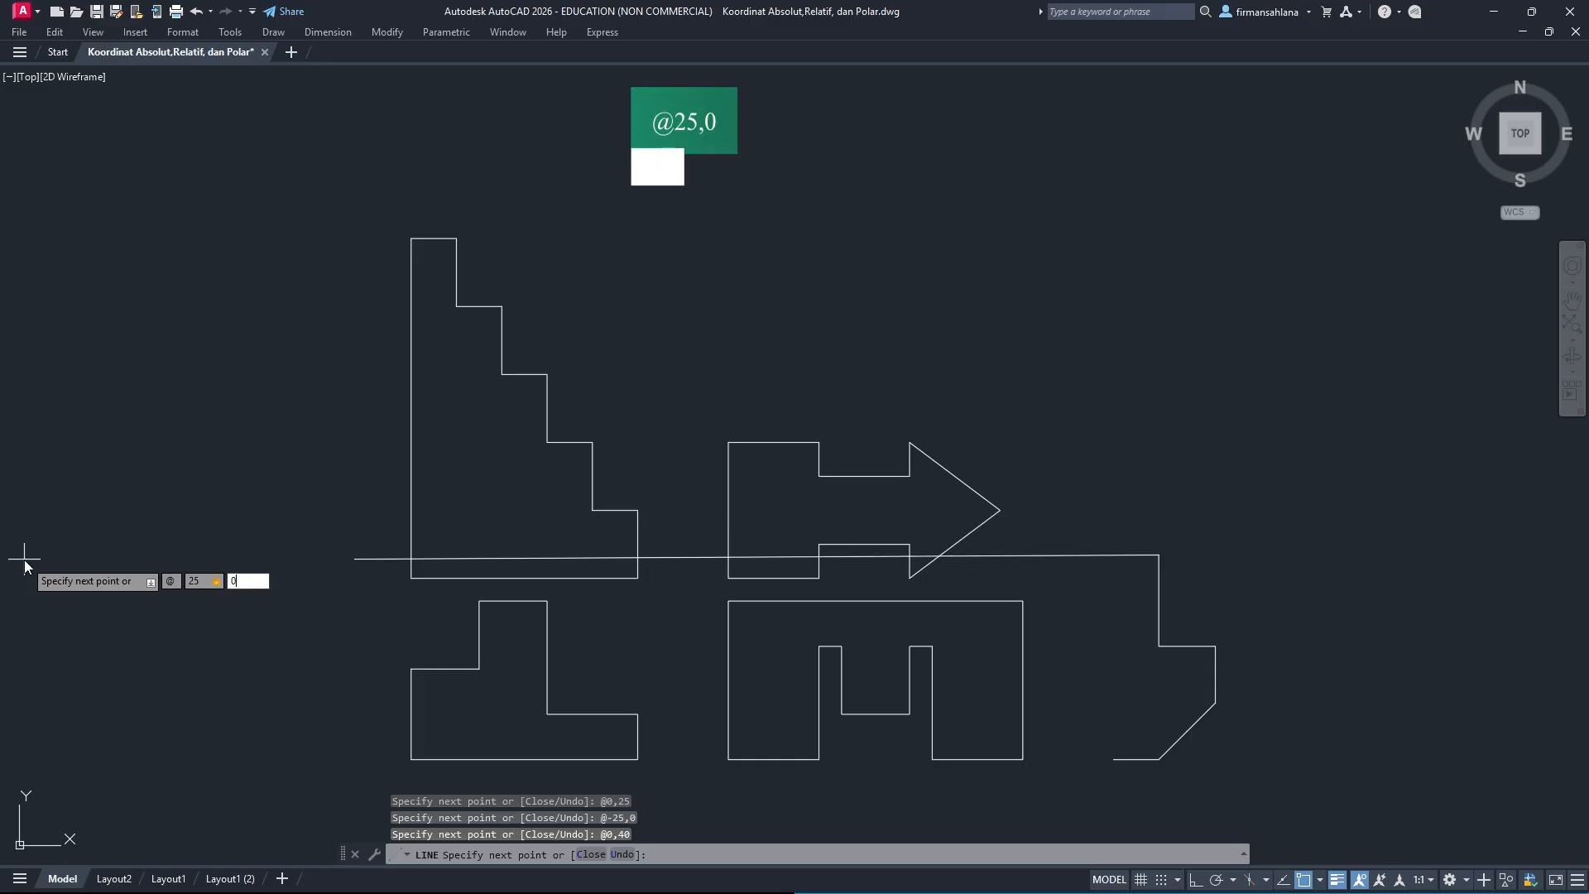
key("Return")
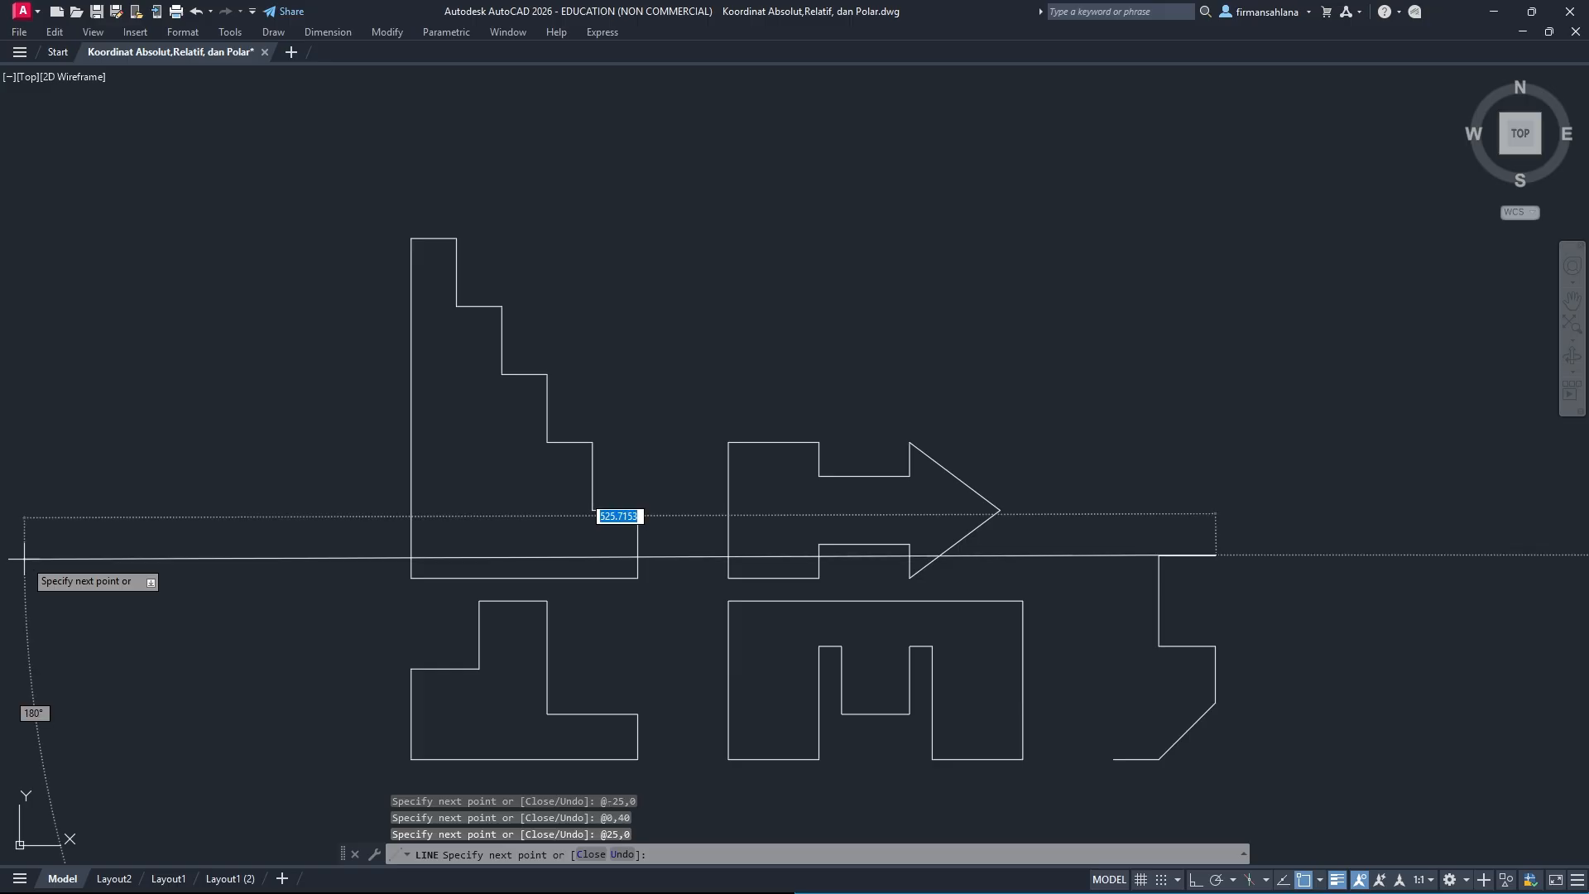
Draw the fifth outline's upper vertical side and angled corner with segments to @0,25 and @-25,25.
type("@0")
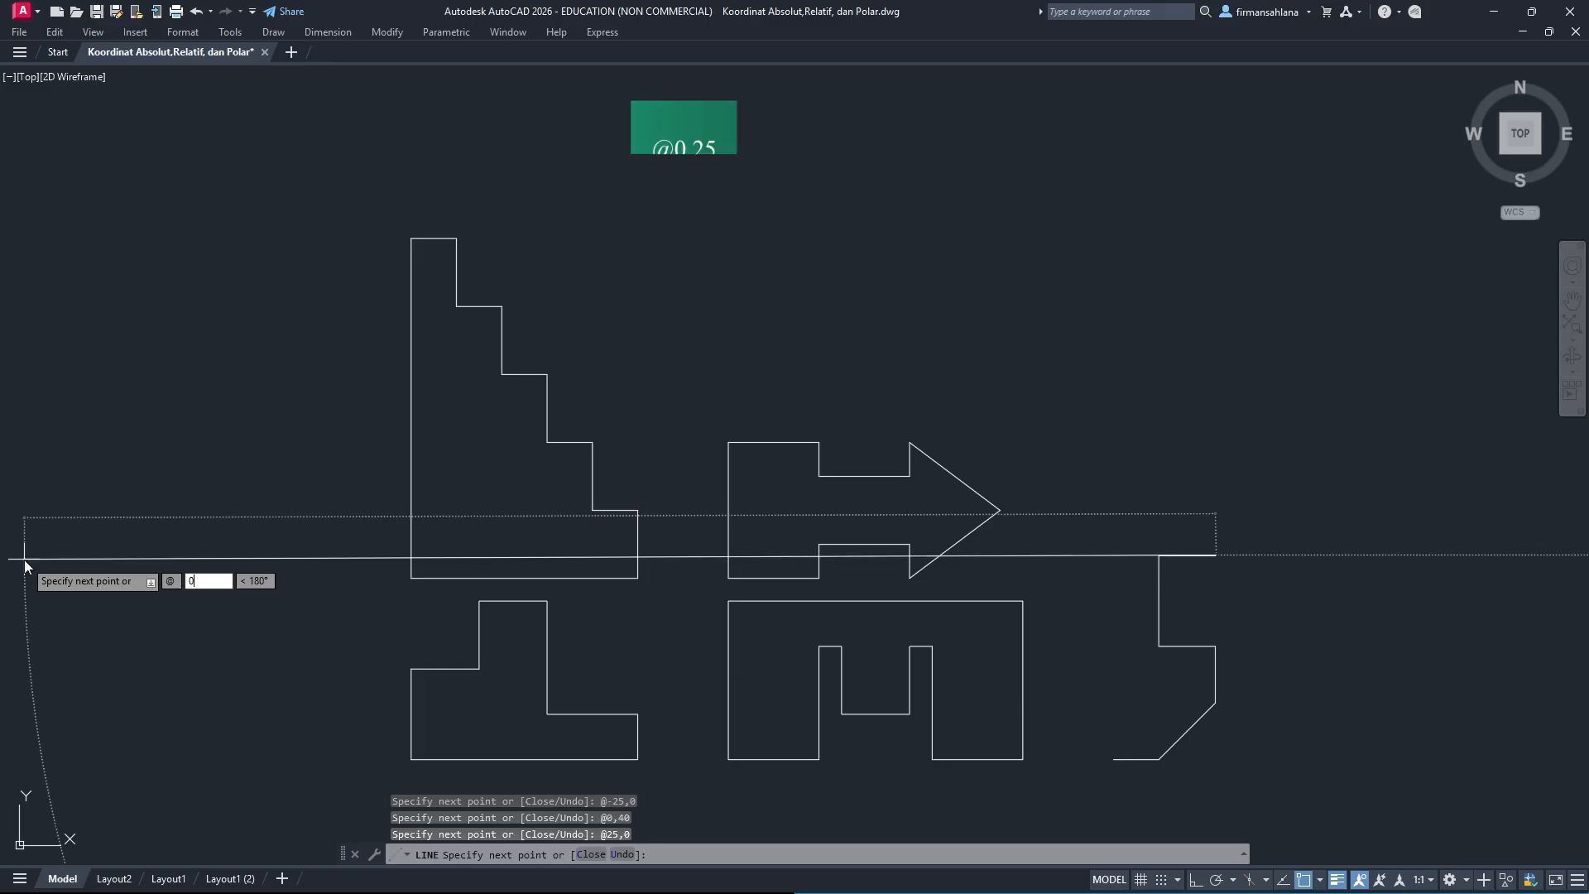
type(",25")
key("Return")
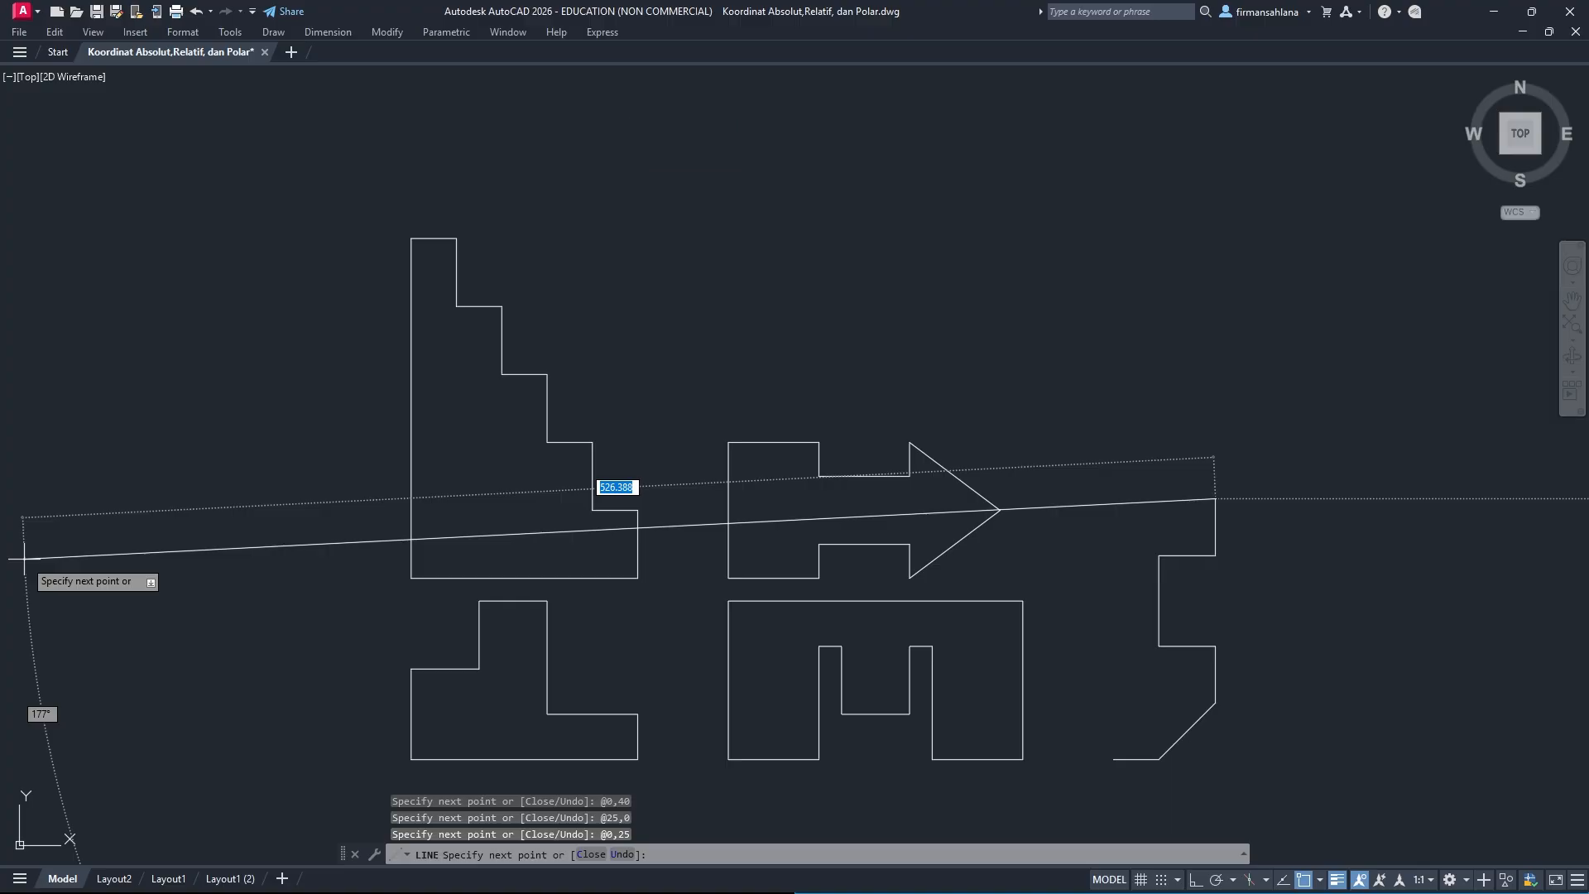
type("@-2")
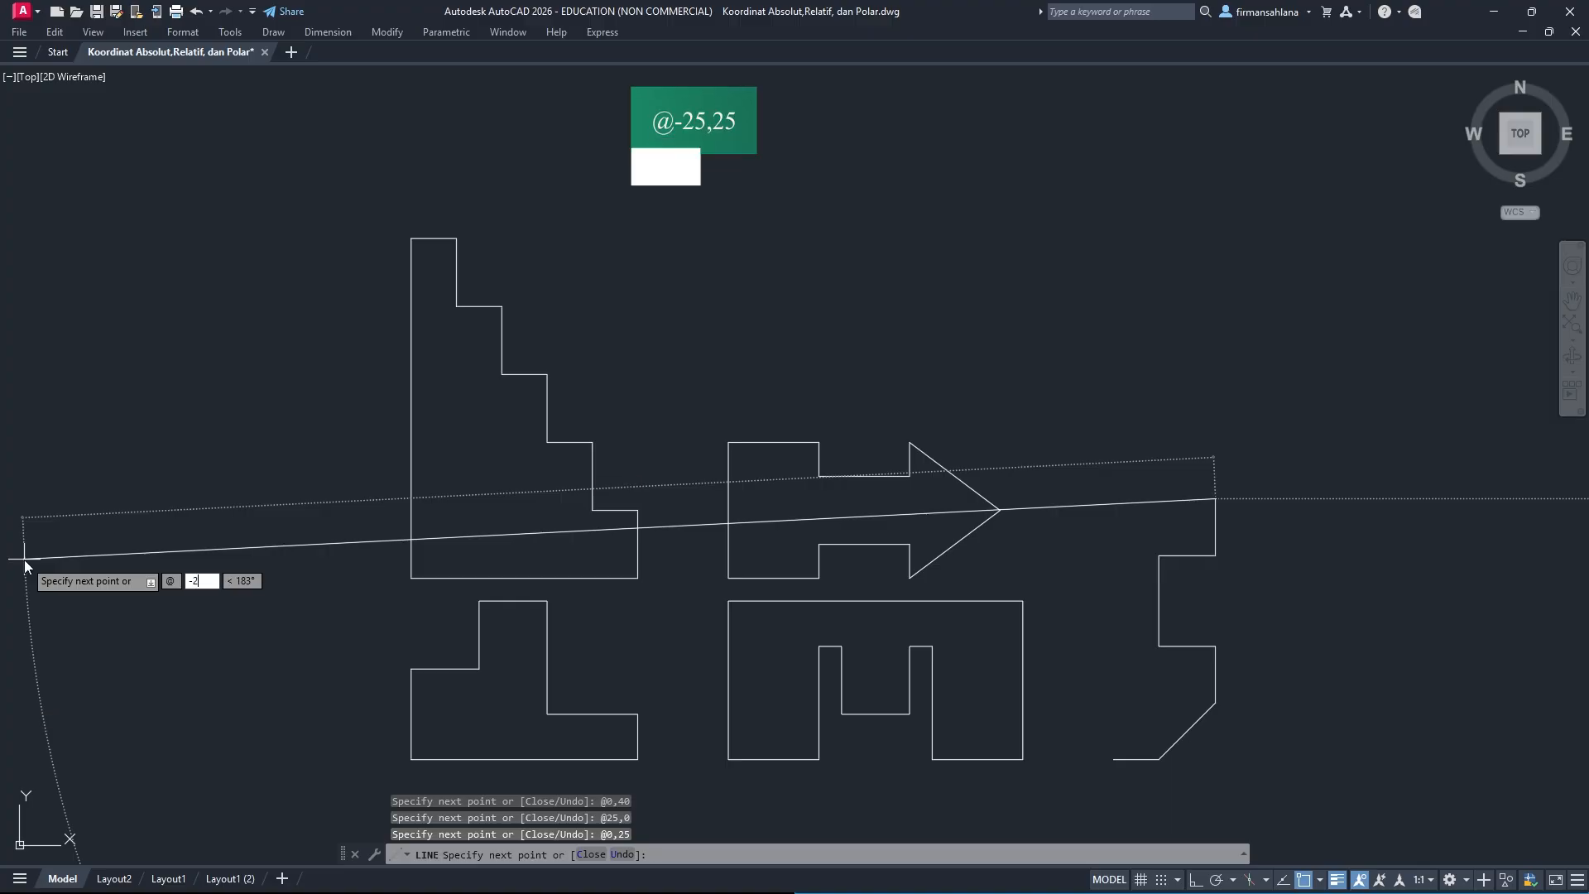
type("5,2")
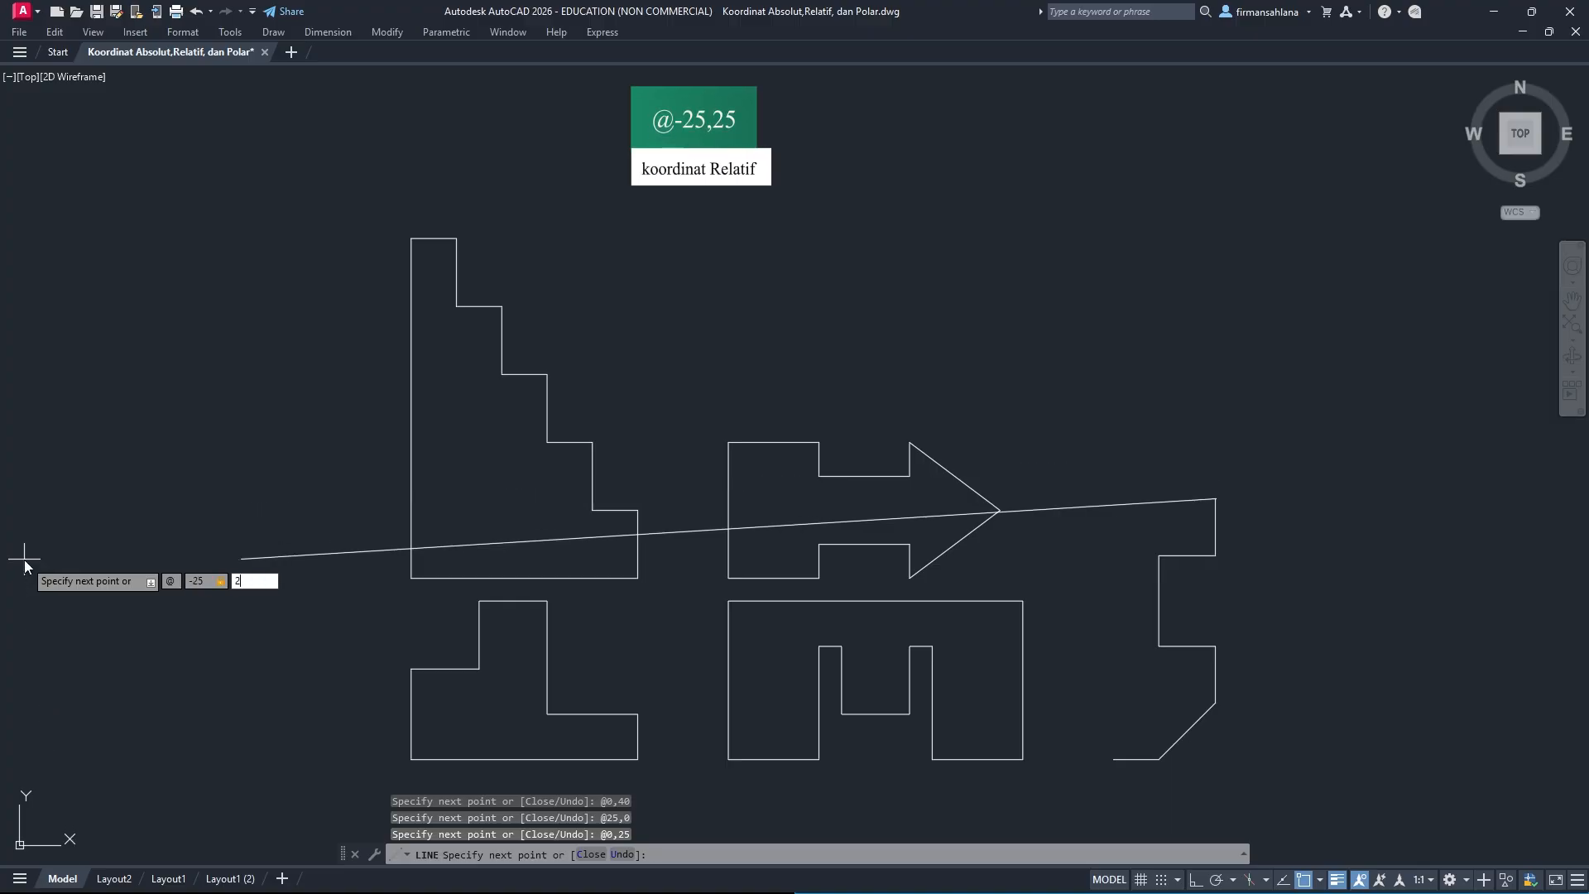
type("5")
key("Return")
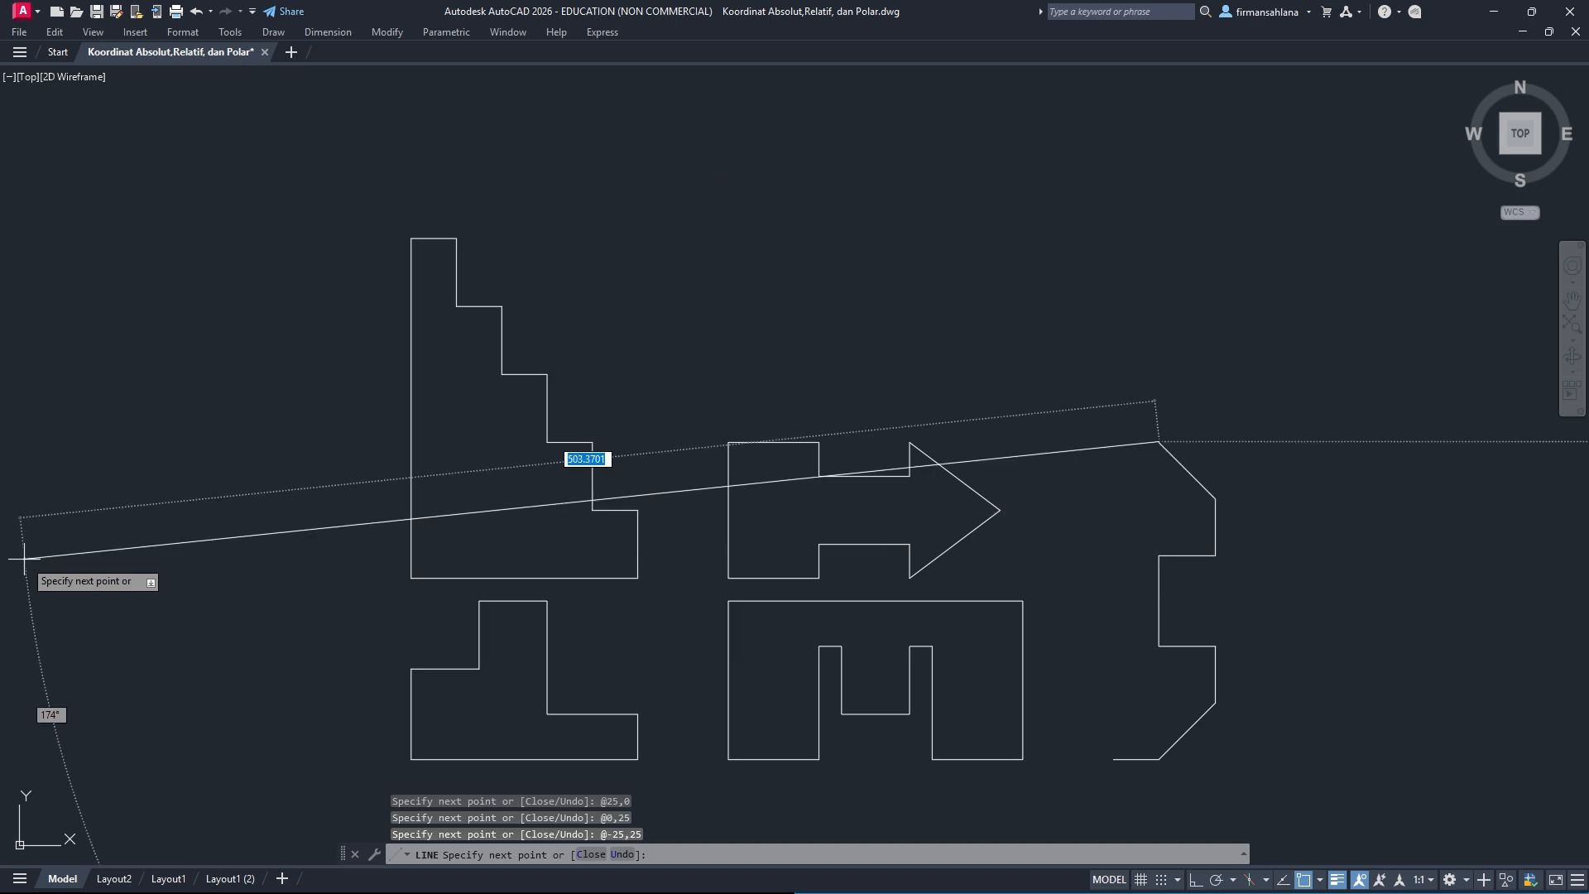
Finish the fifth outline with a top segment to @-20,0 and a long vertical side to @0,-140.
type("@-20")
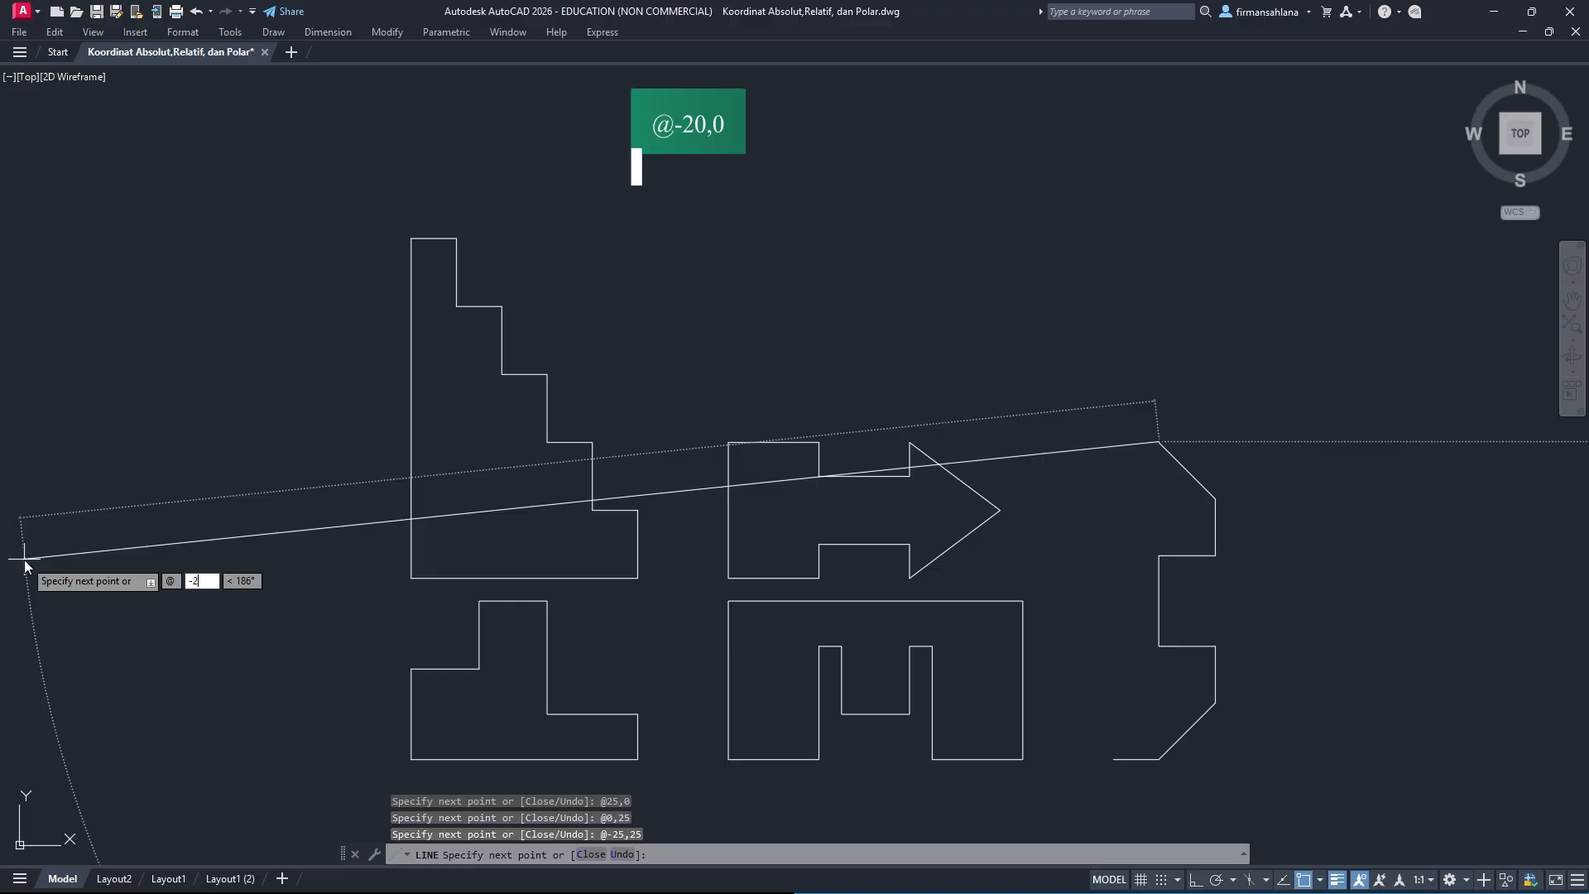
type(",")
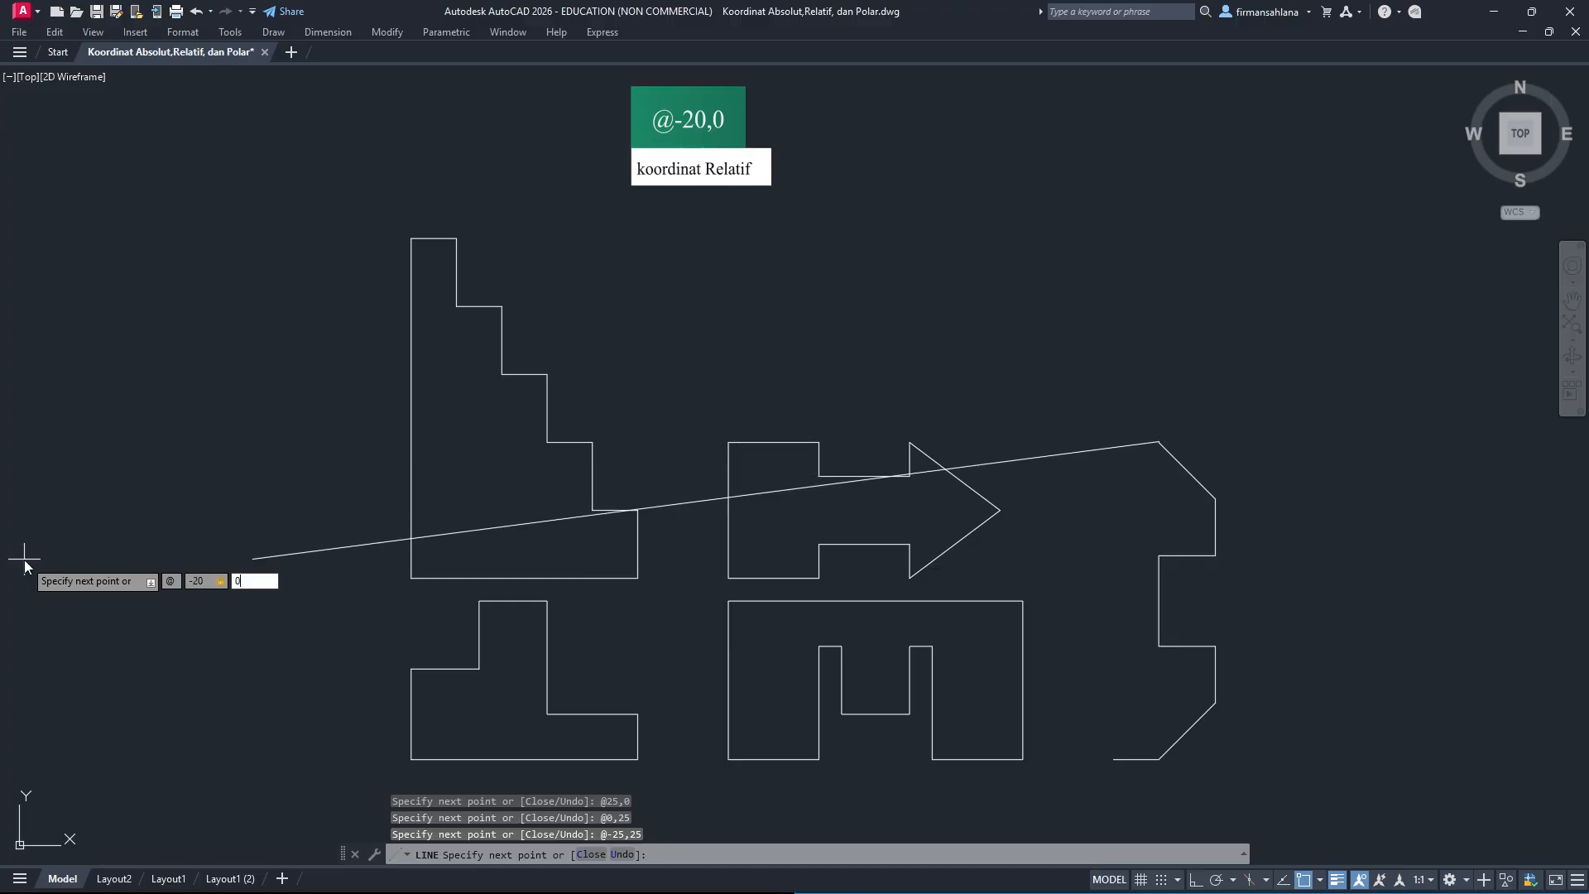
key("Return")
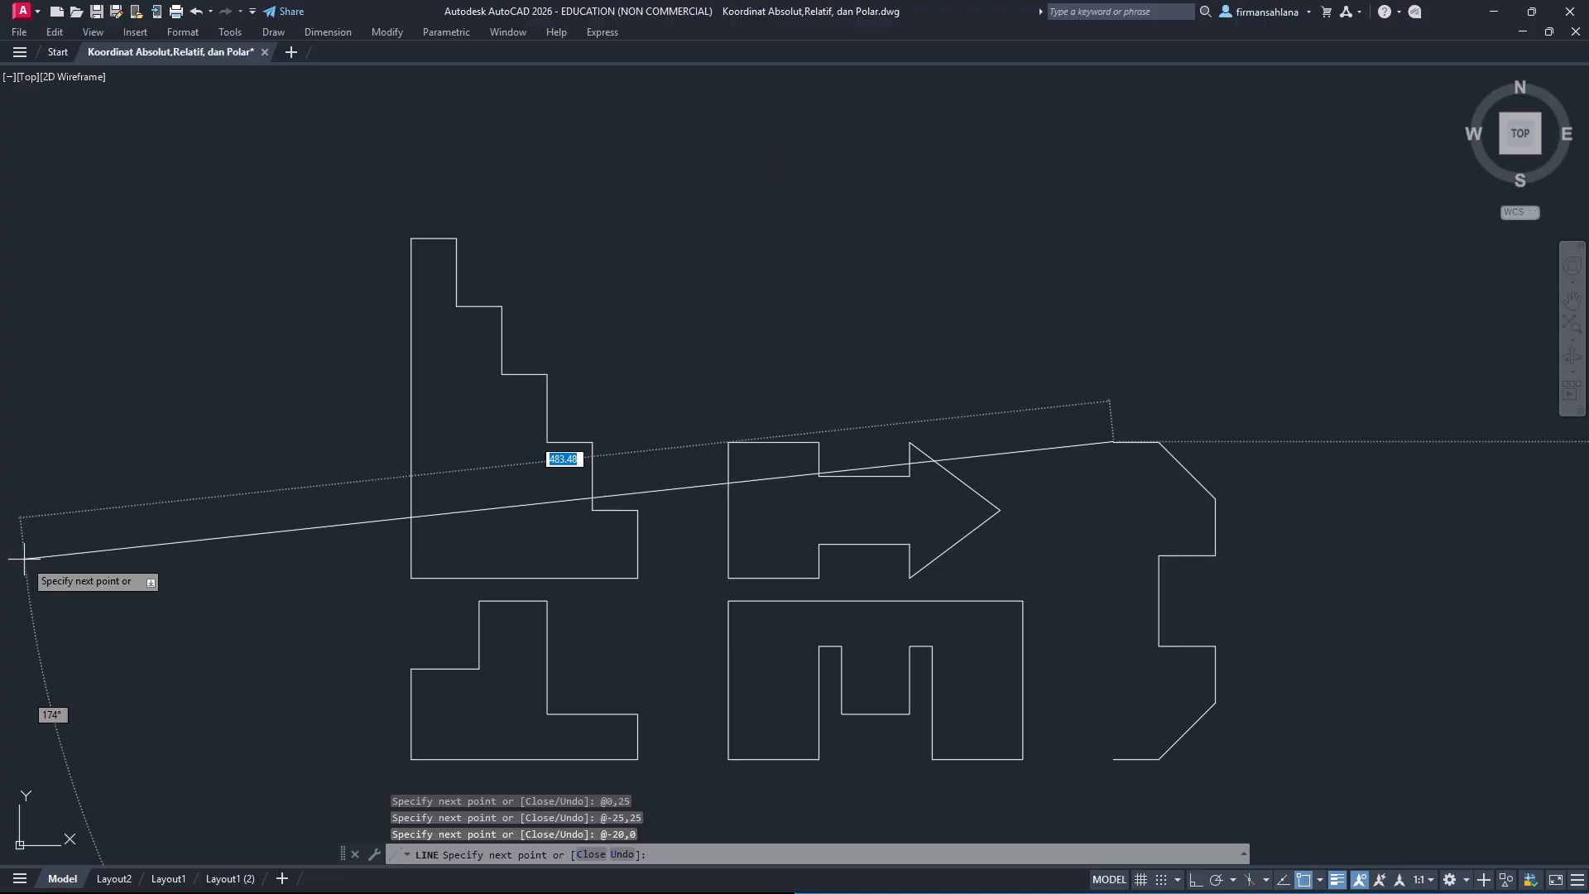
type("@0")
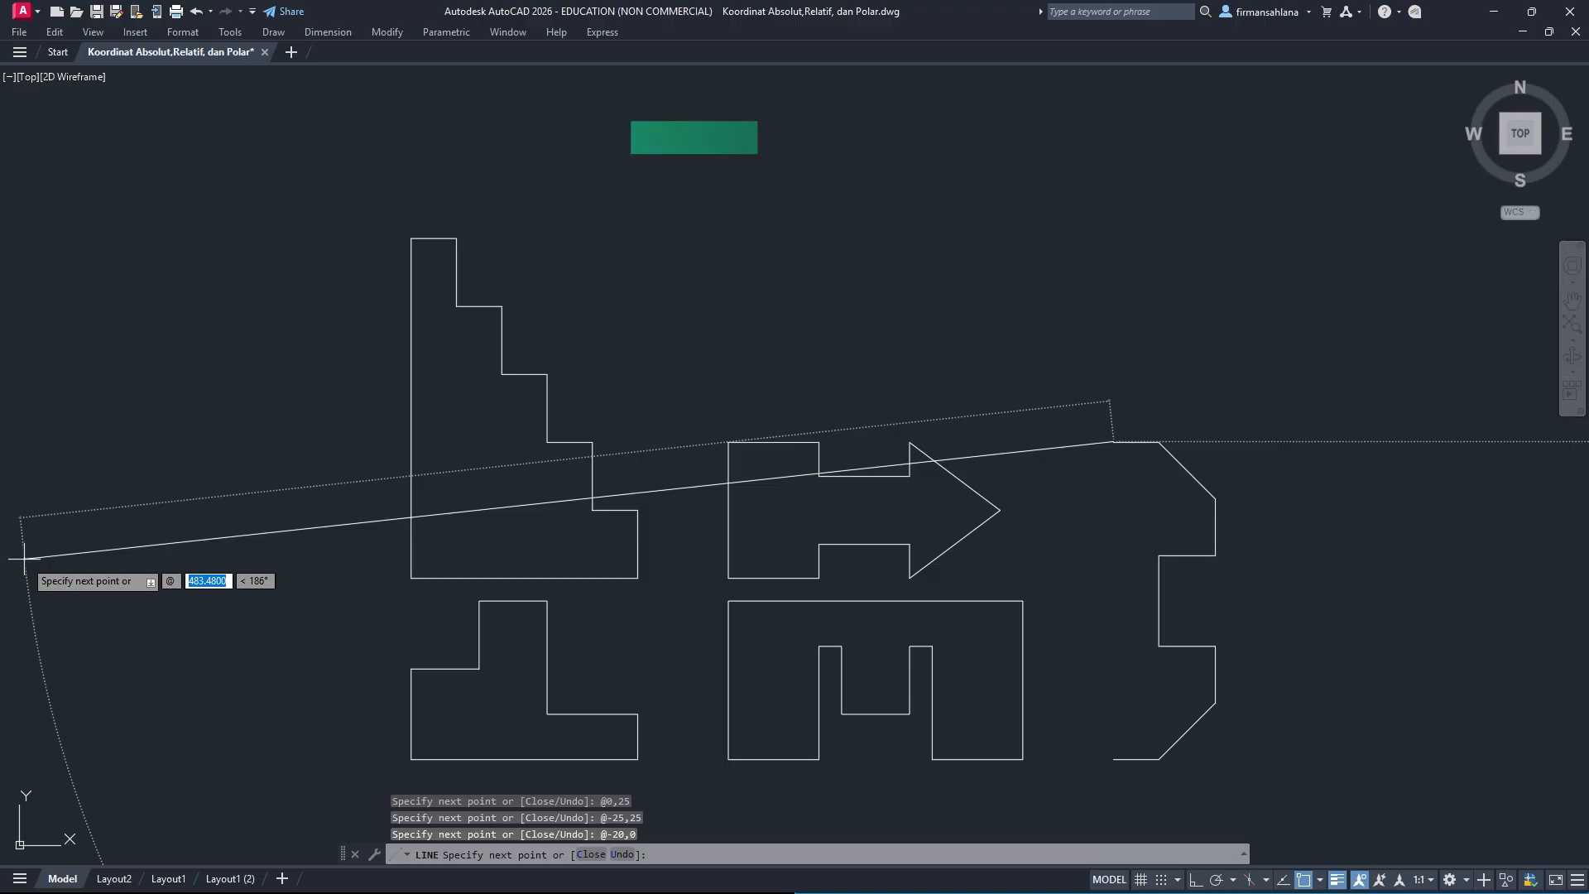
type(",-")
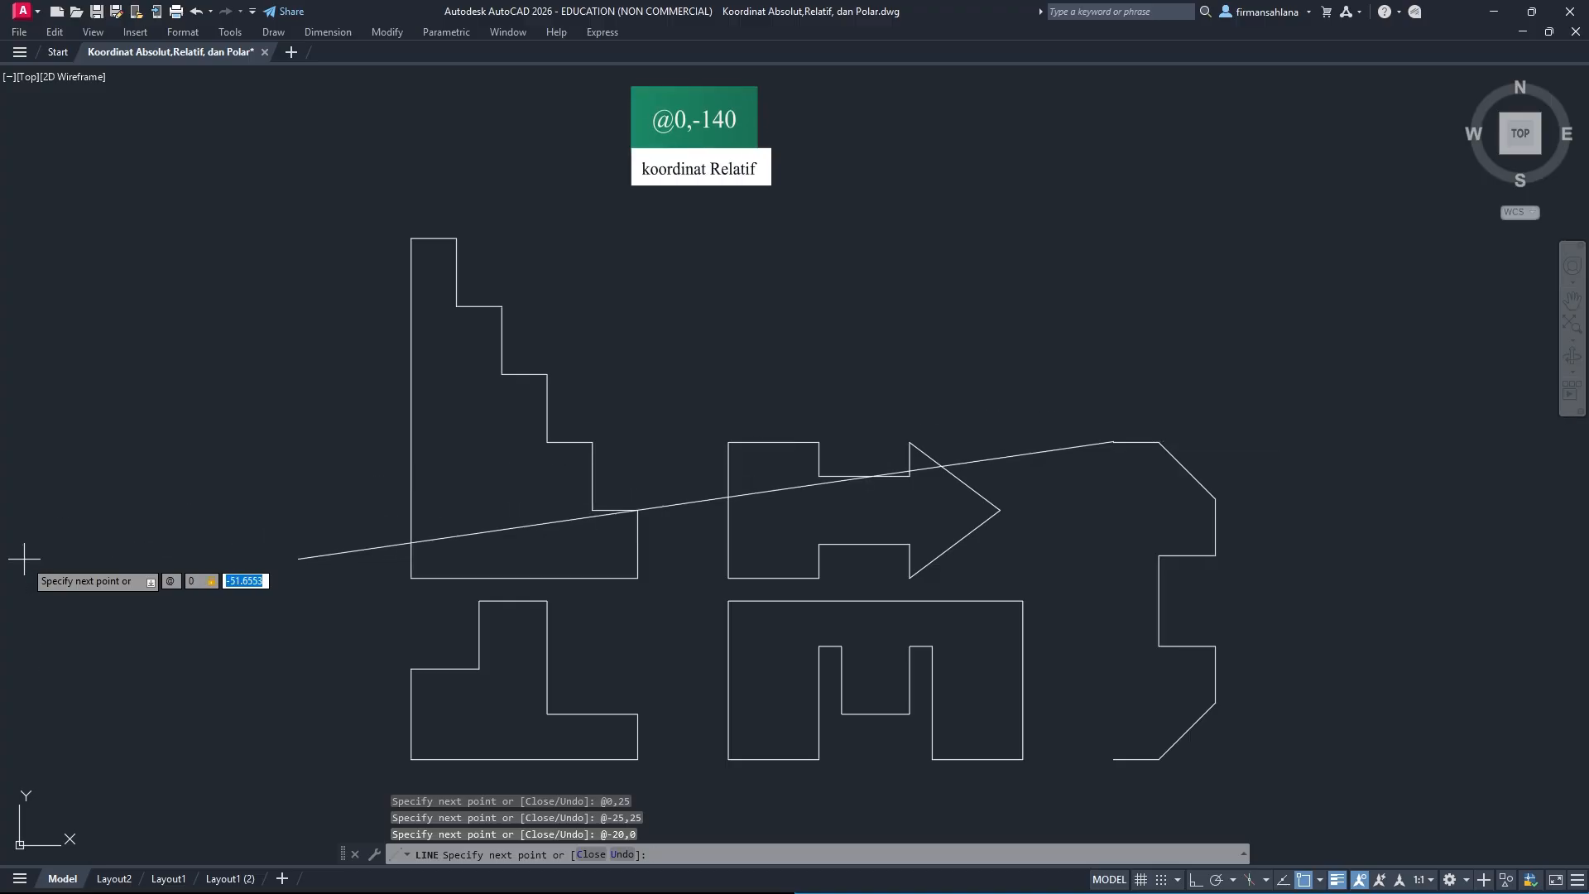
type("140")
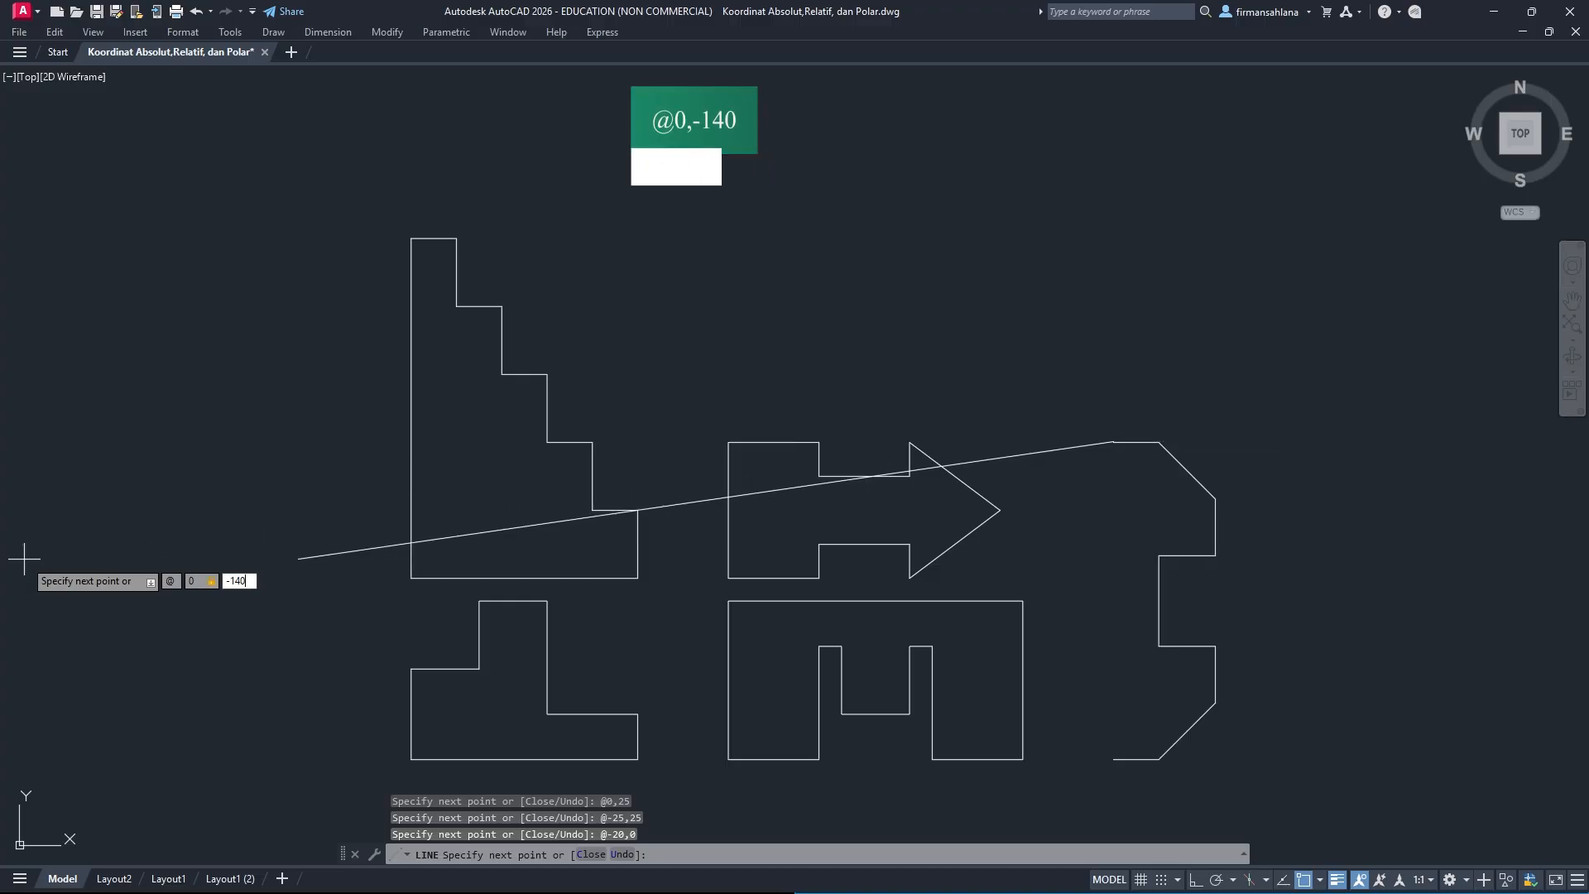
key("Return")
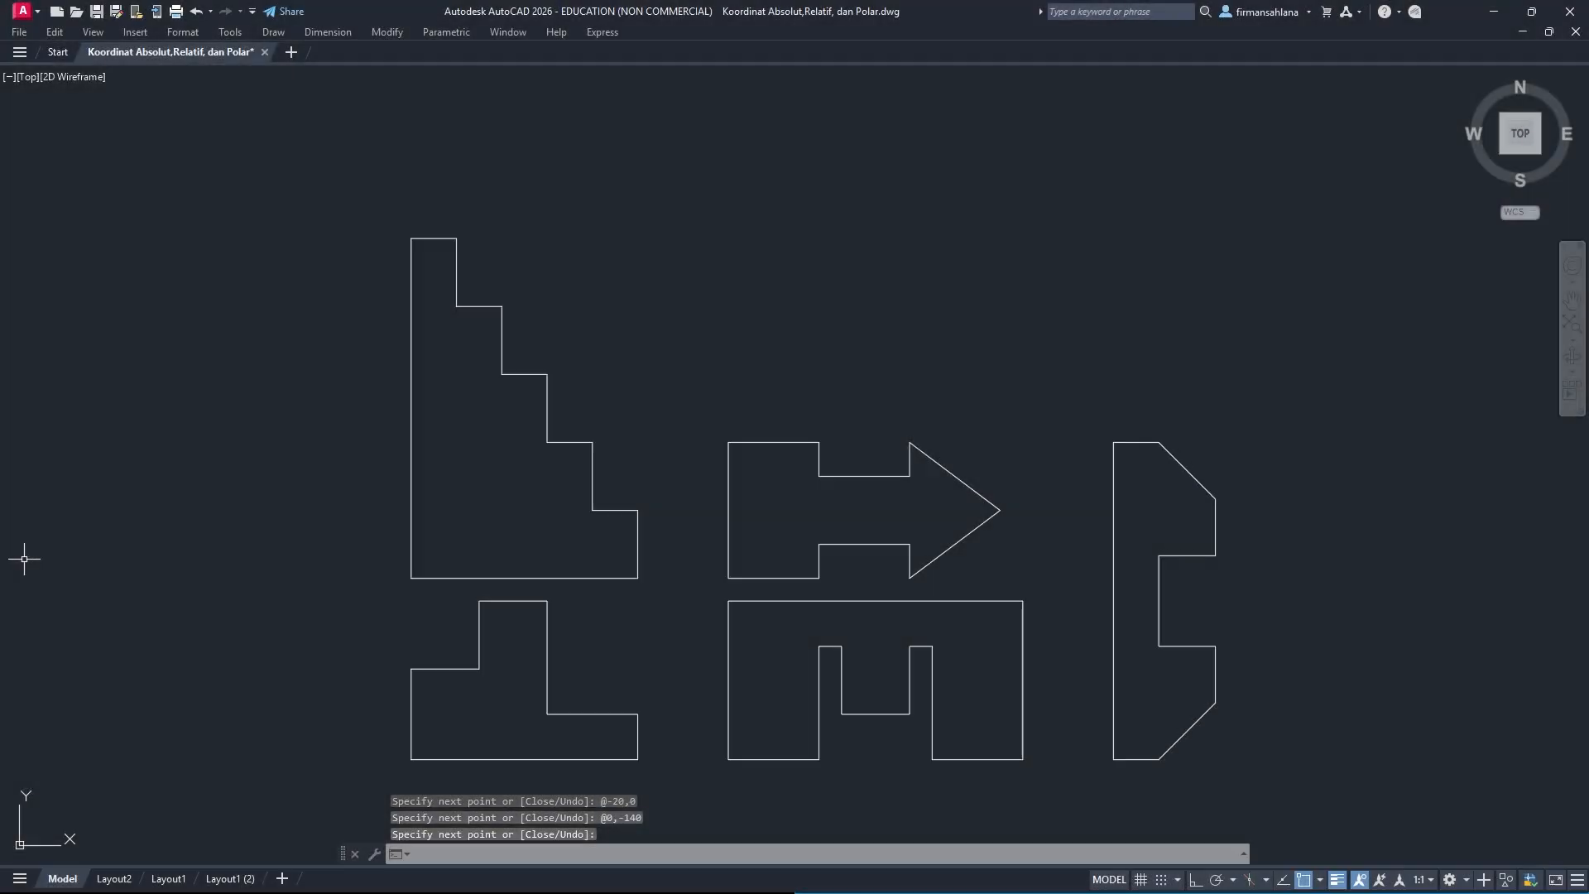
type("L")
key("Return")
type("360")
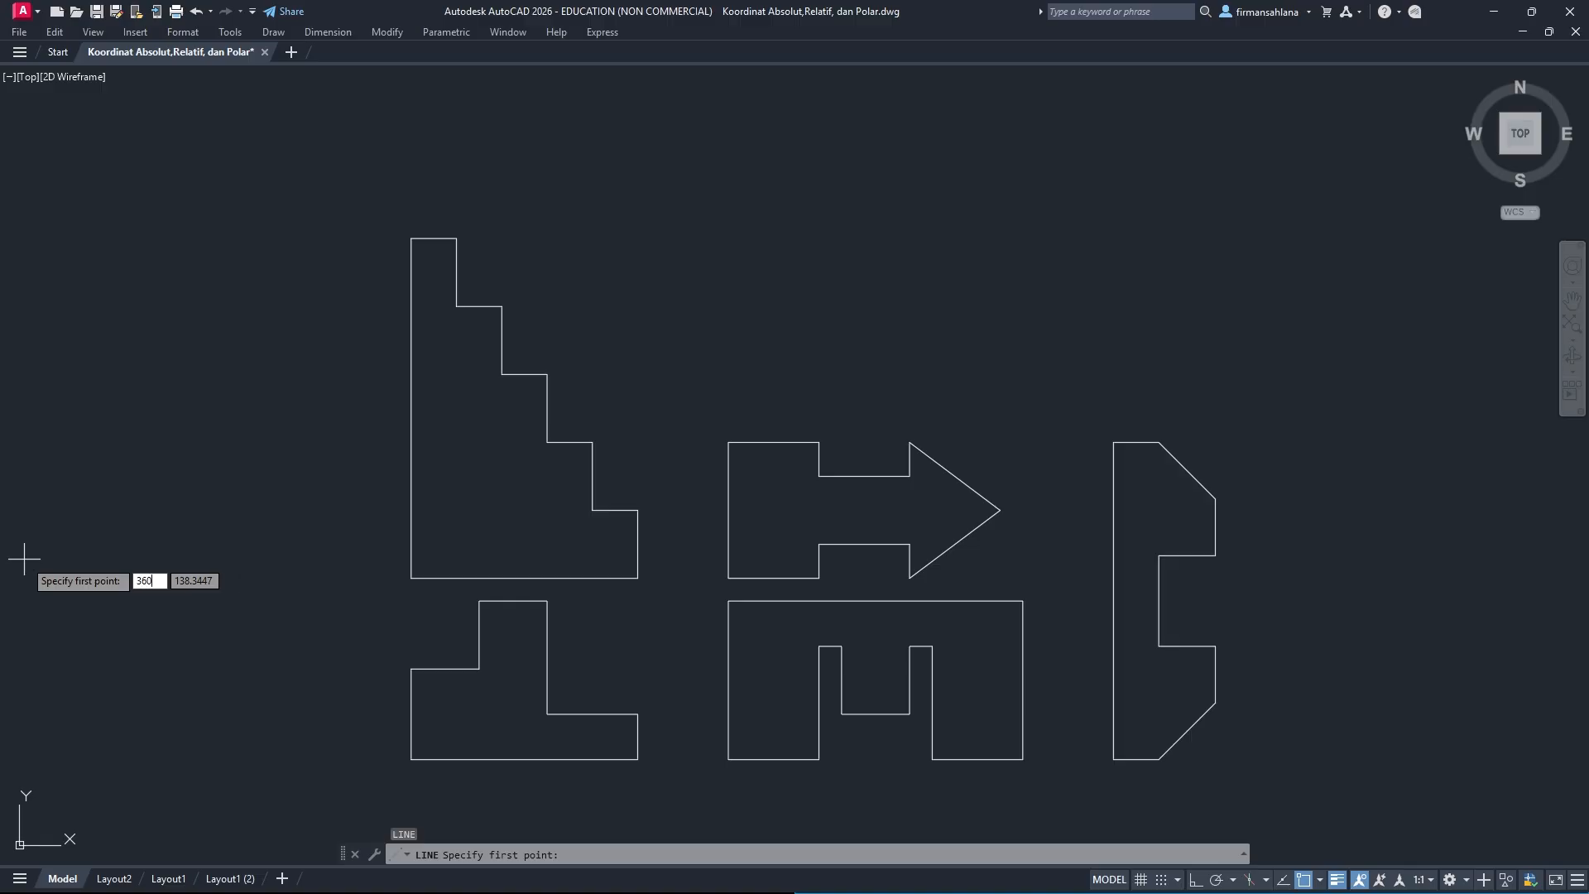
type(",20")
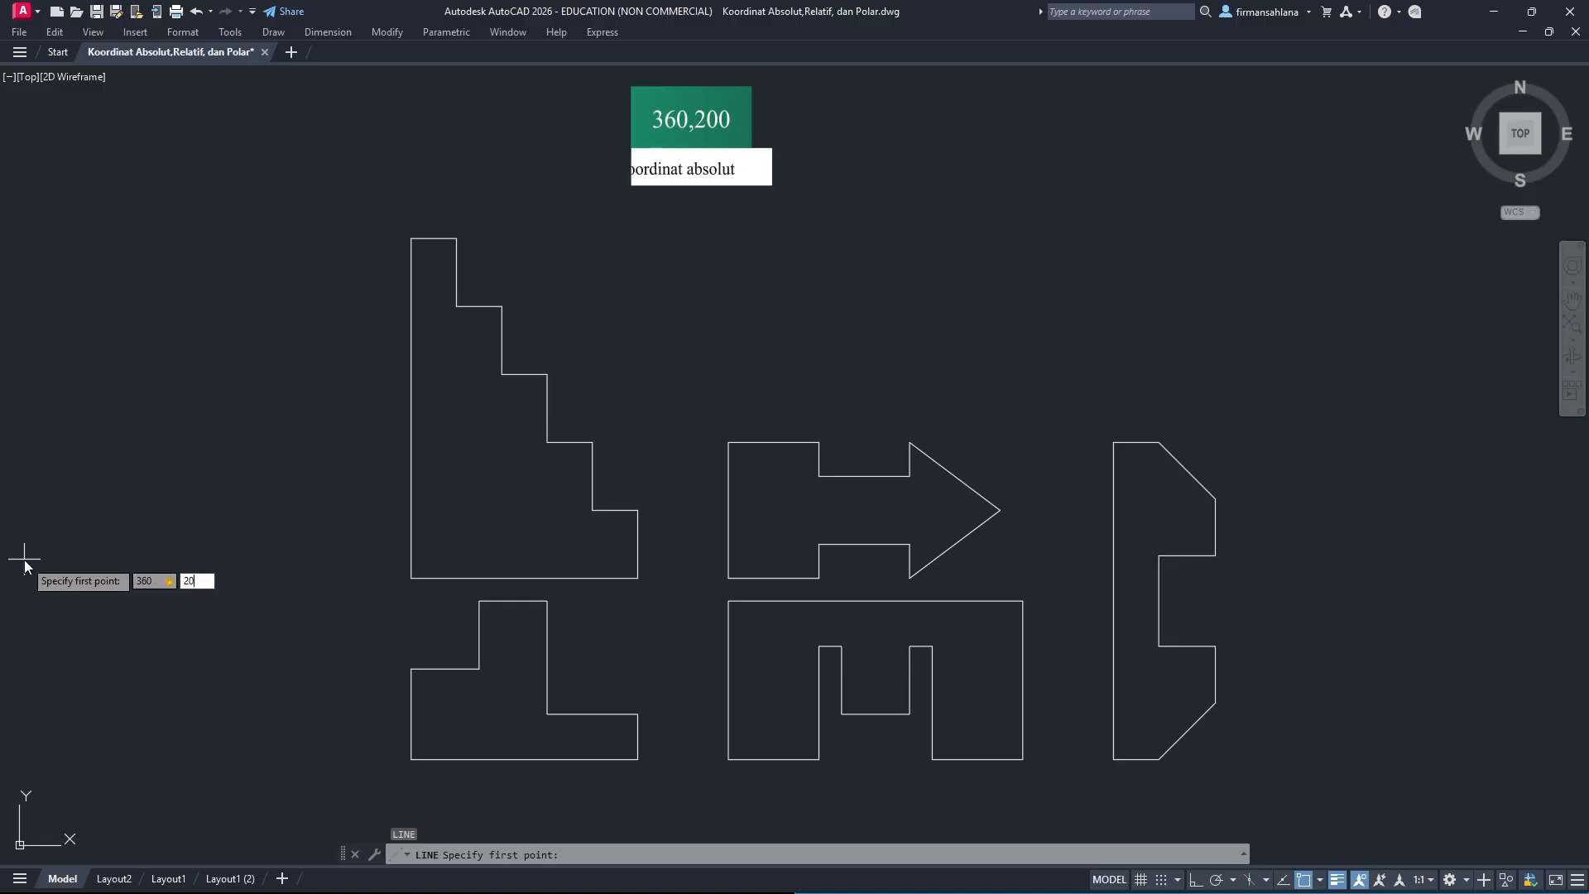
type("0")
key("Return")
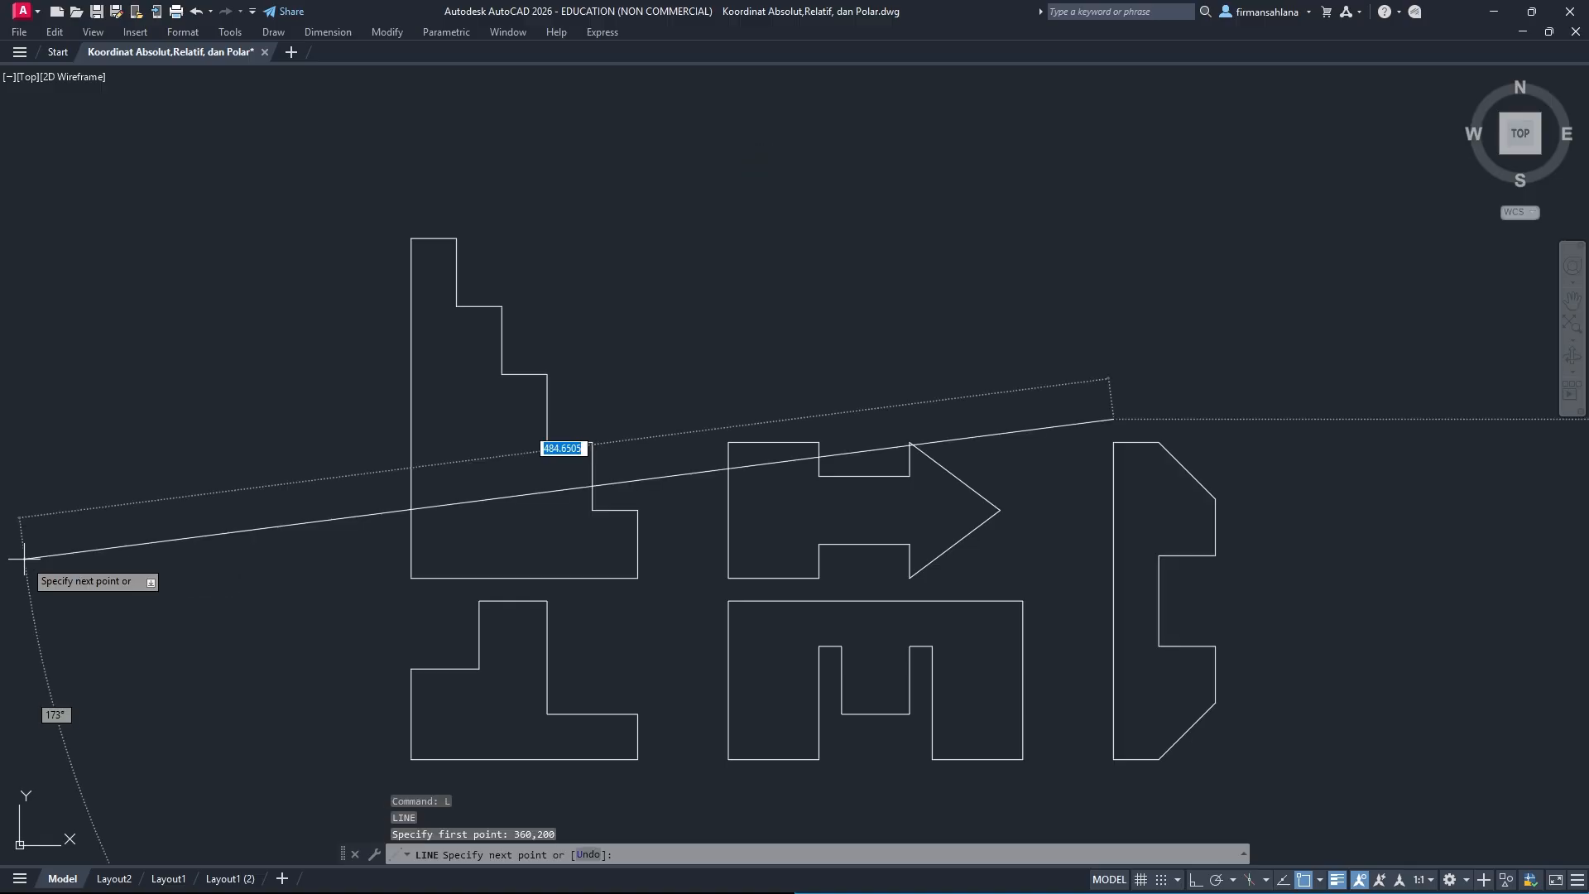
type("@")
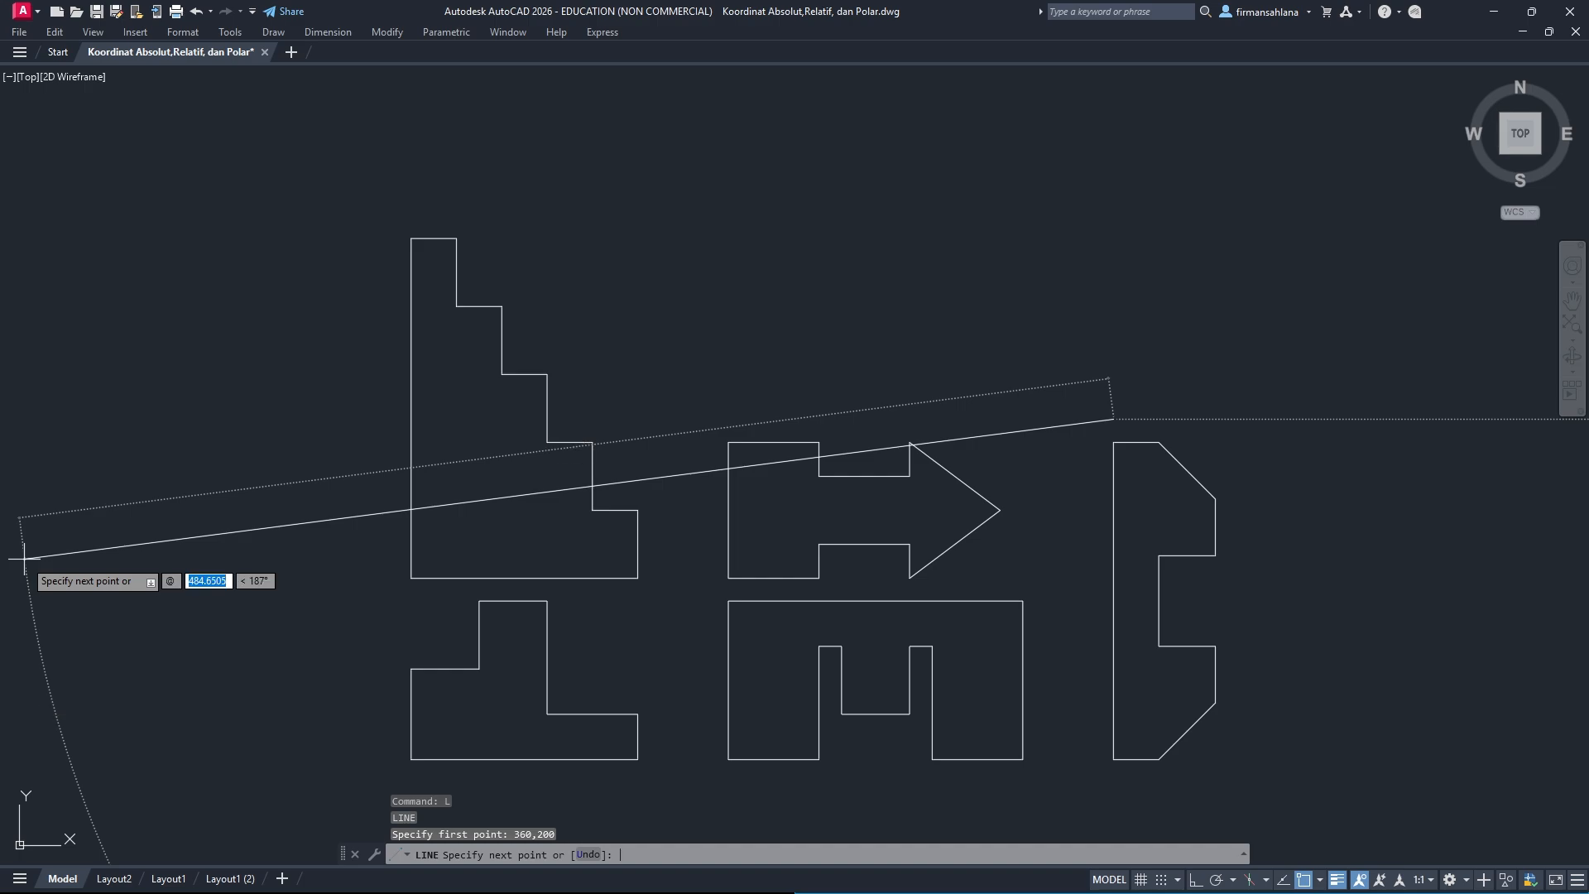
type("60,")
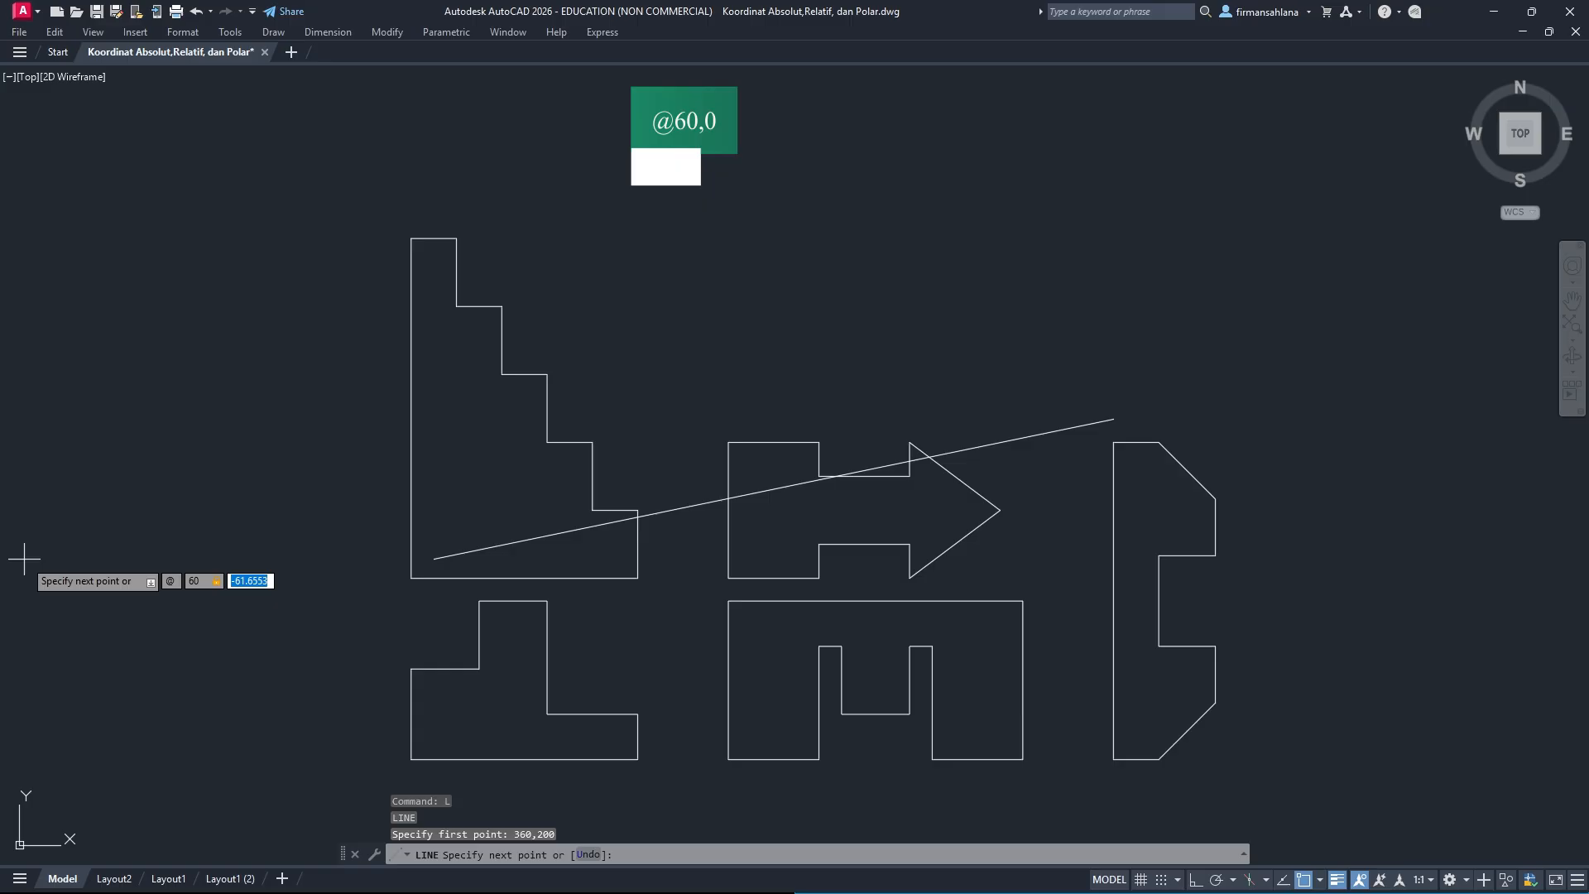
type("0")
key("Return")
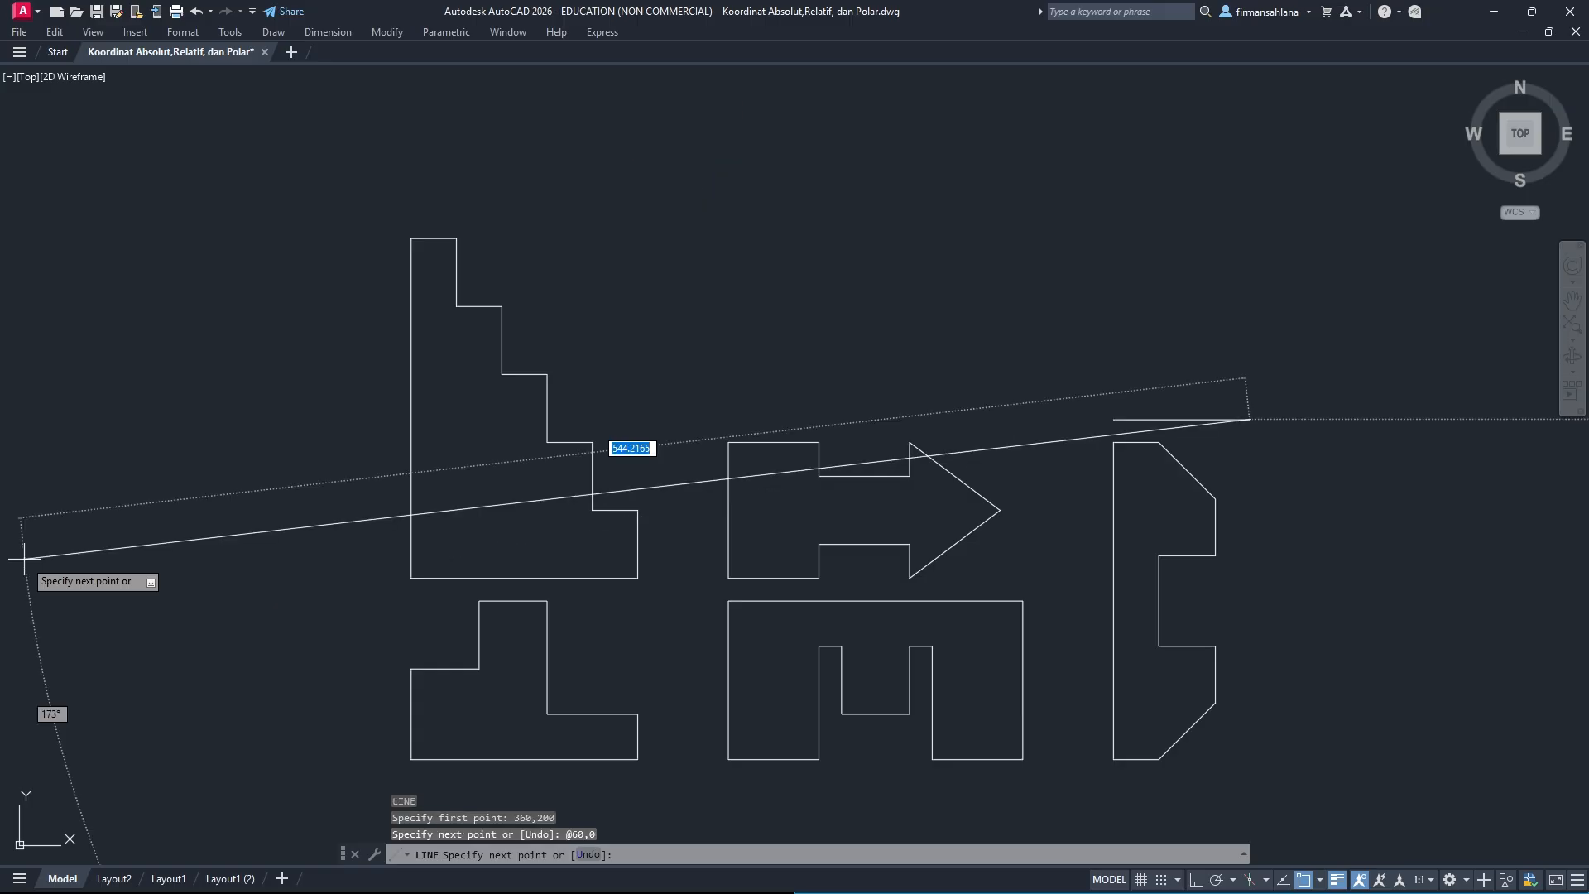
type("@")
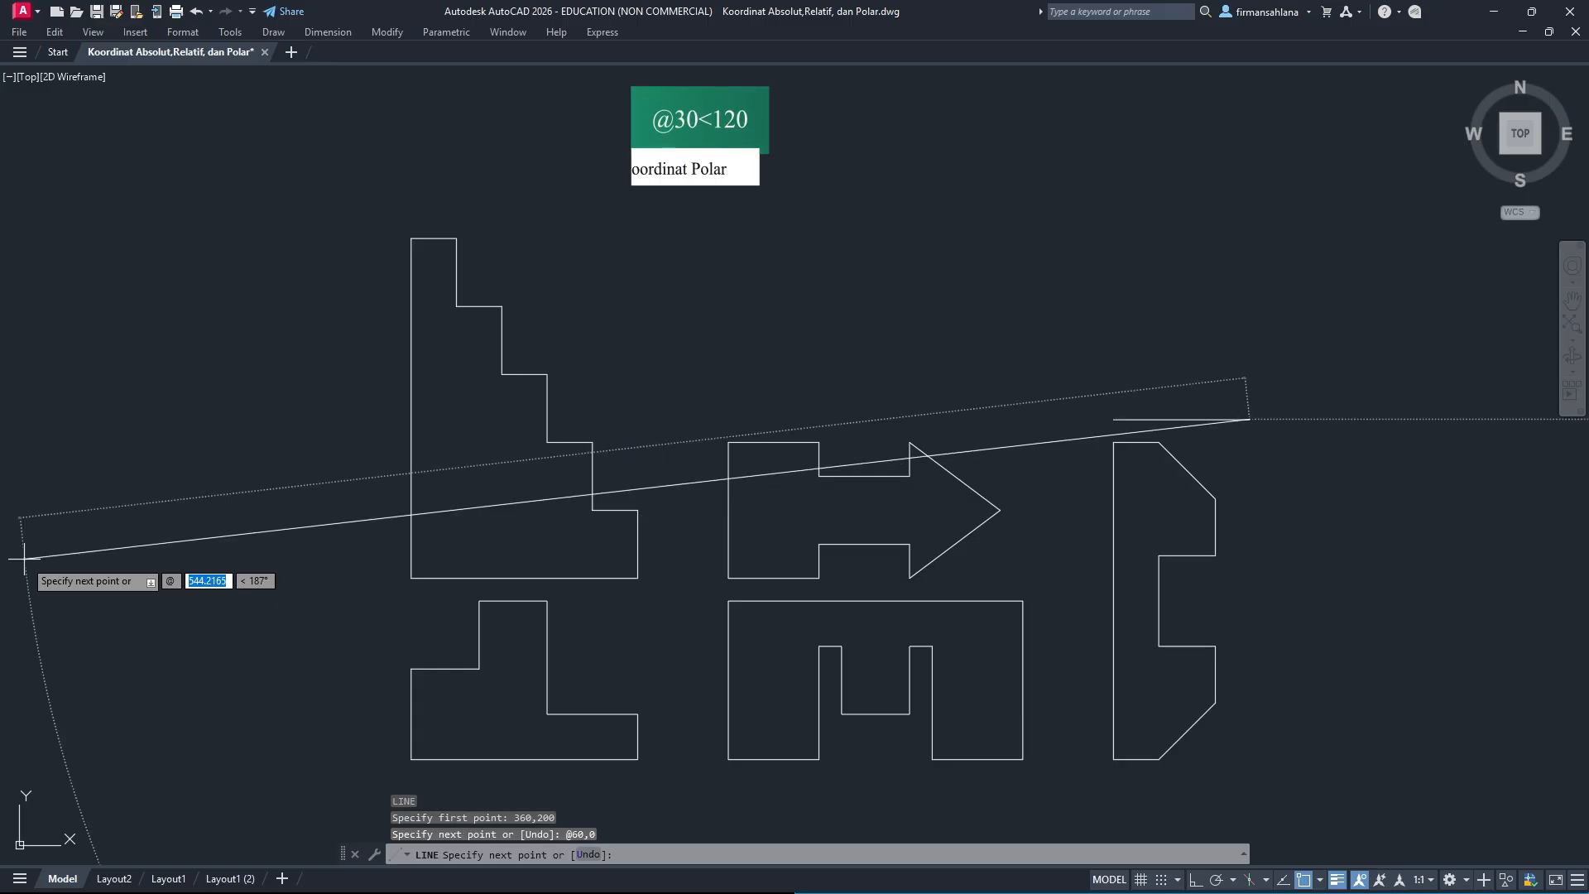
type("30")
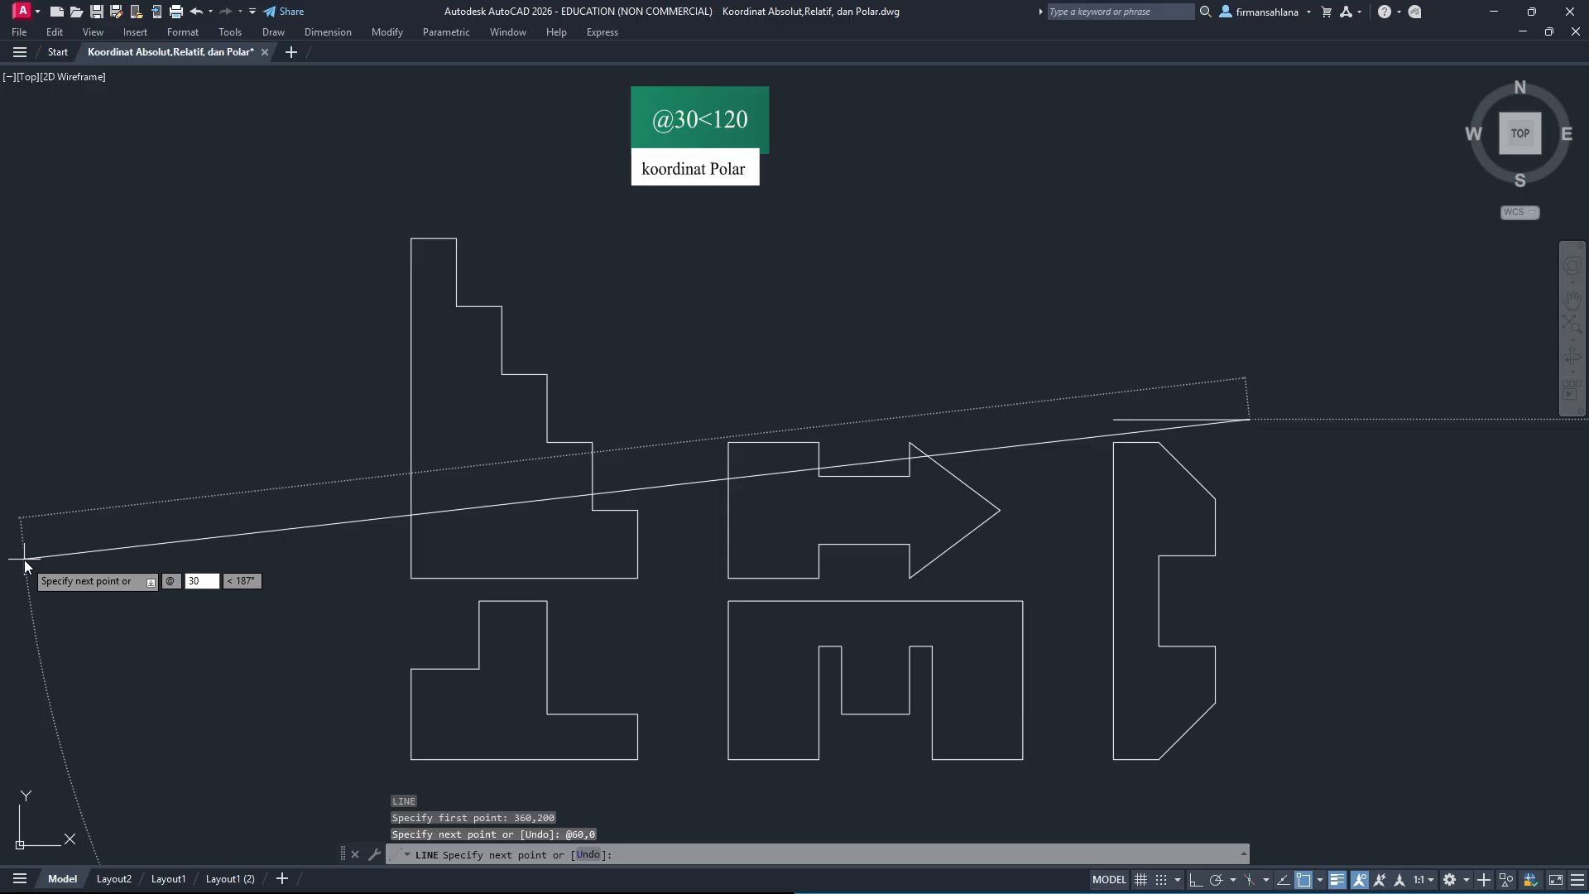
type("<12")
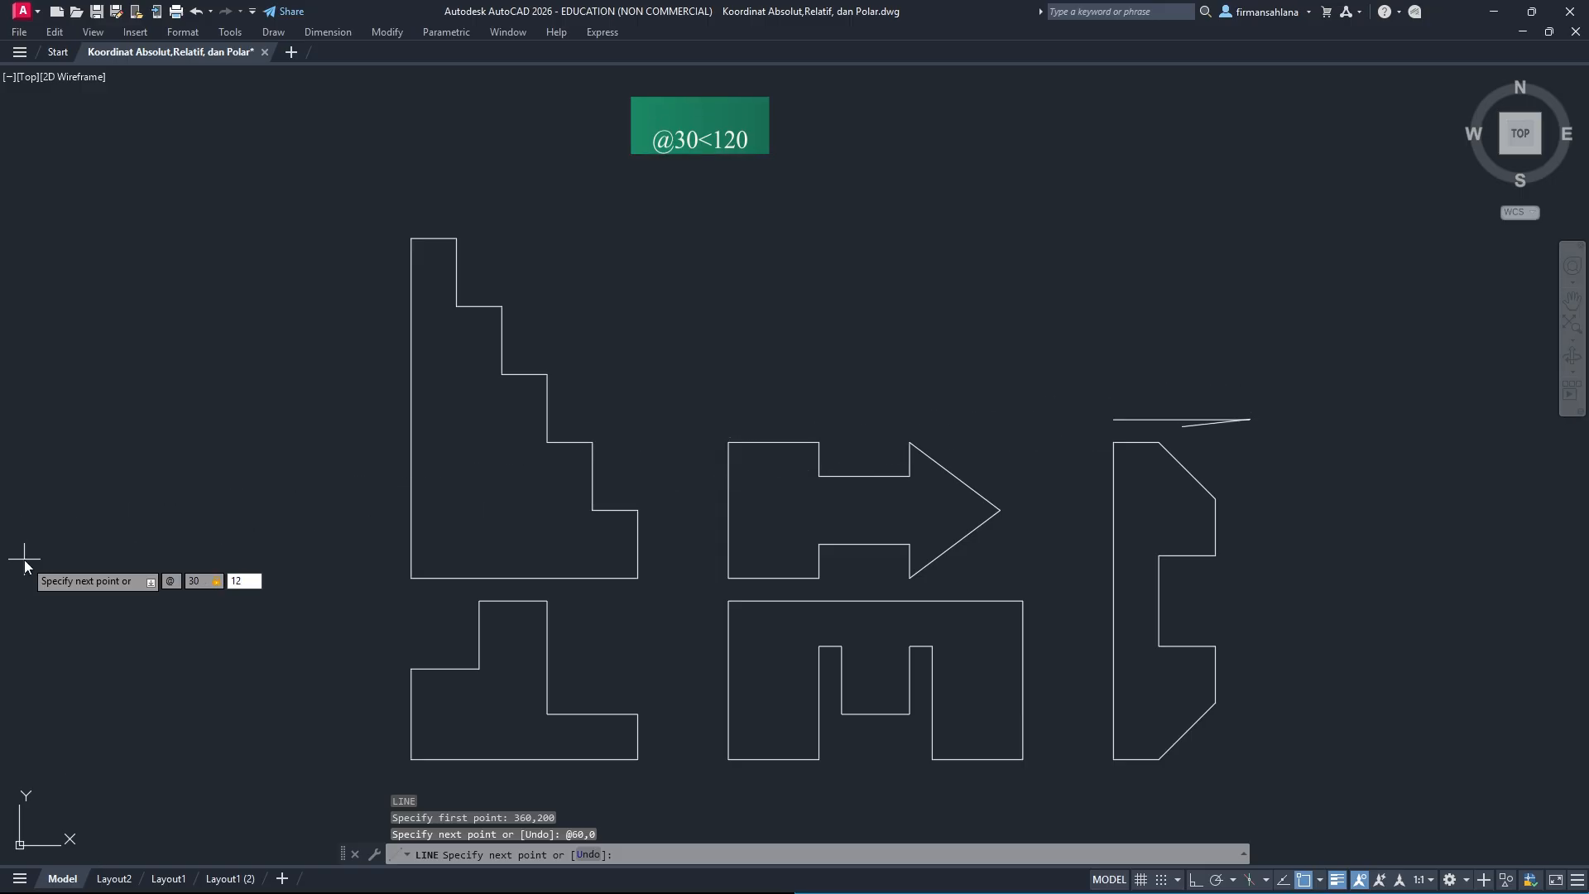
type("0")
key("Return")
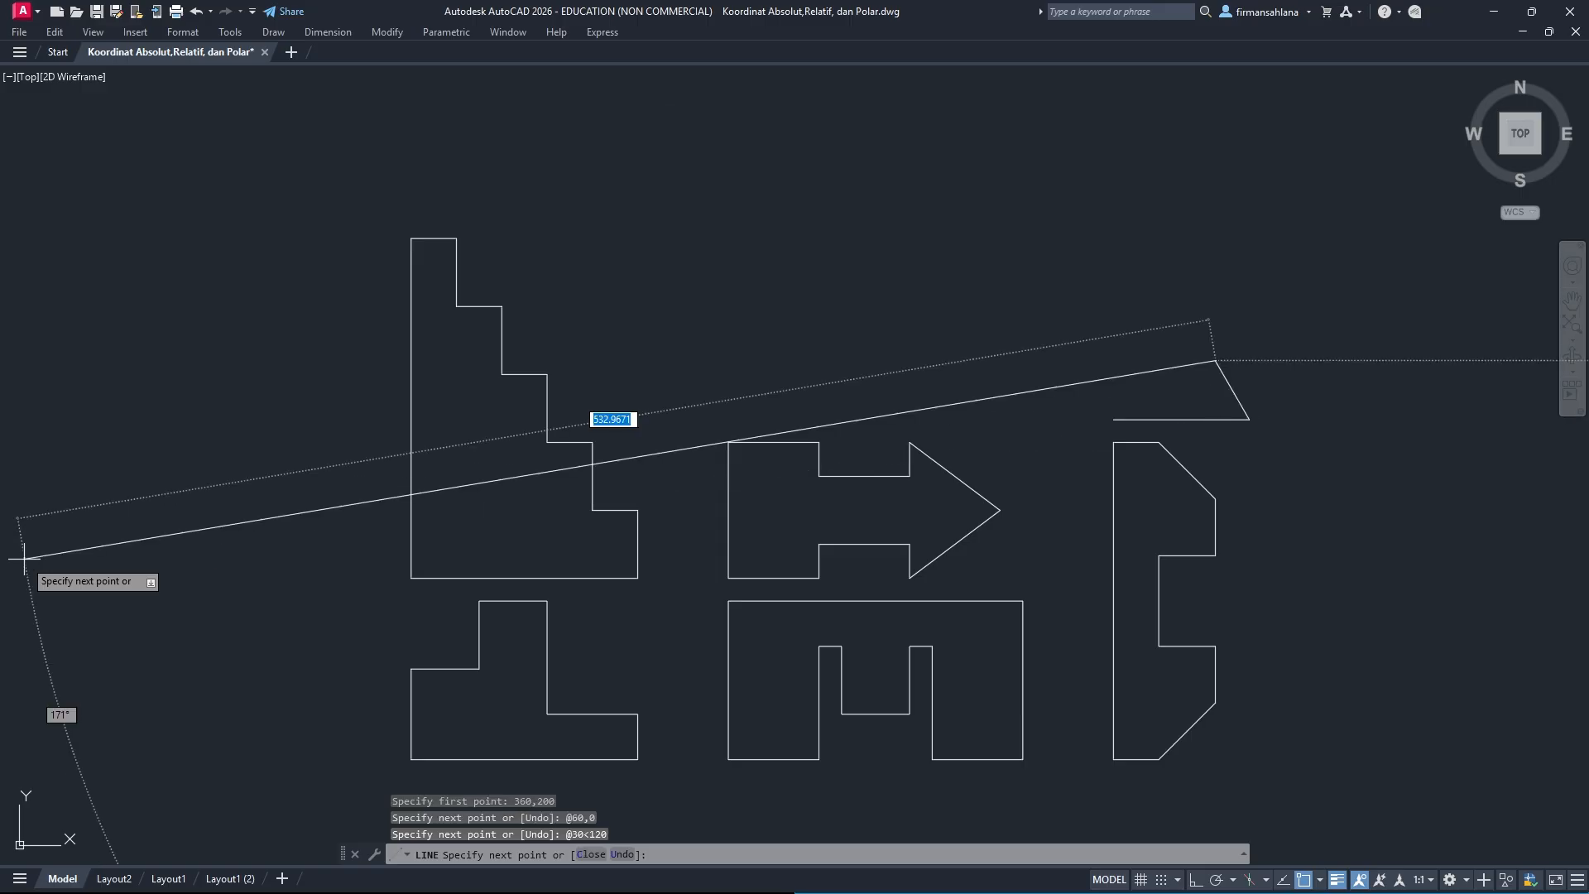
type("@")
type("0,90")
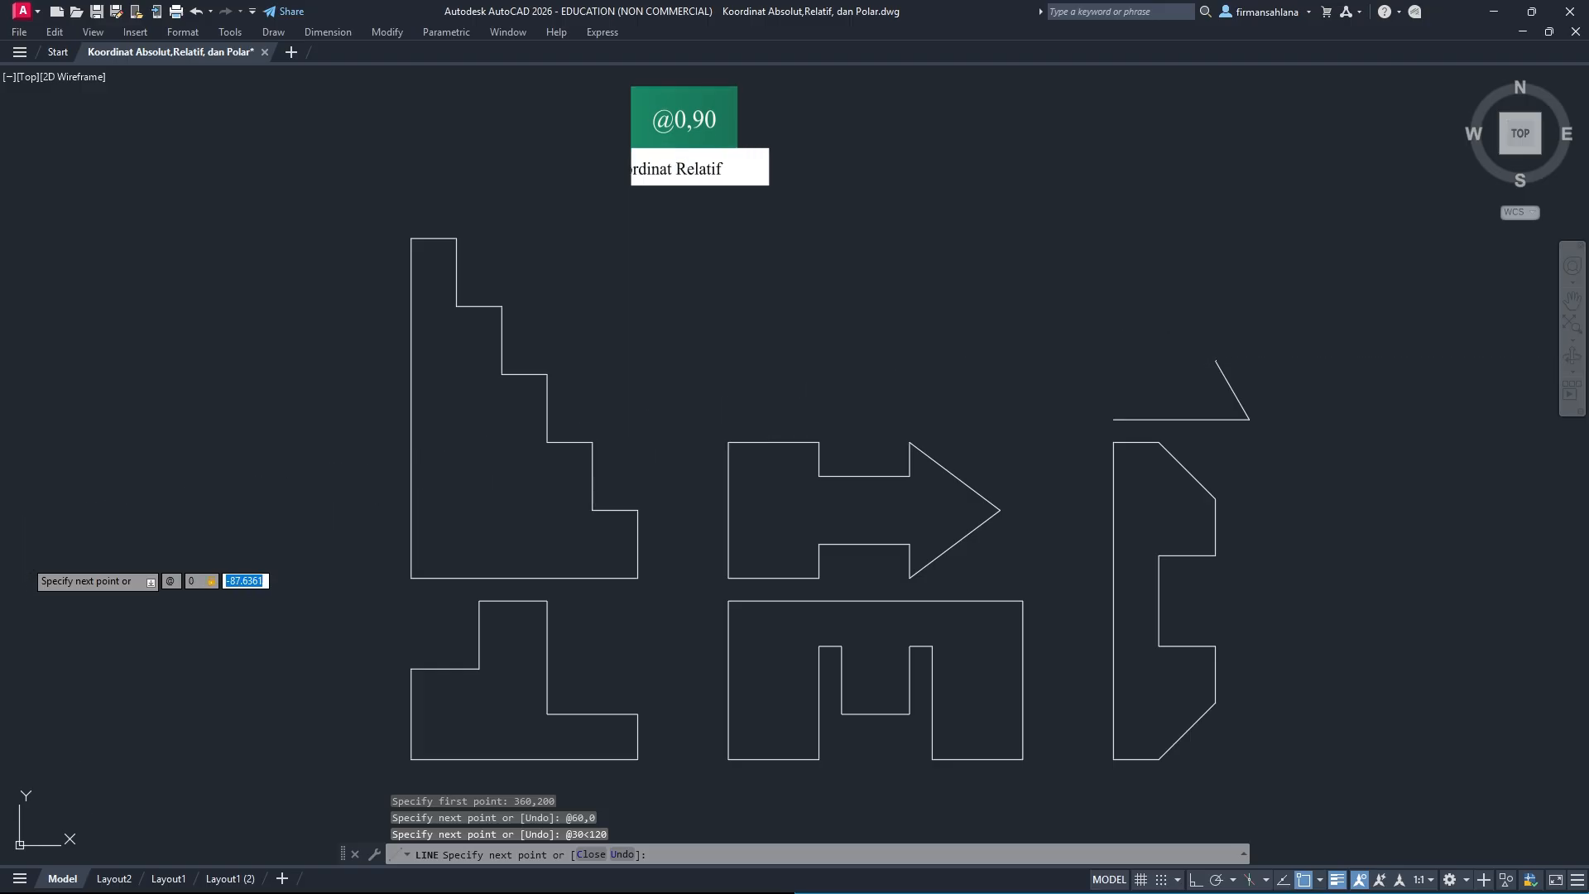
key("Return")
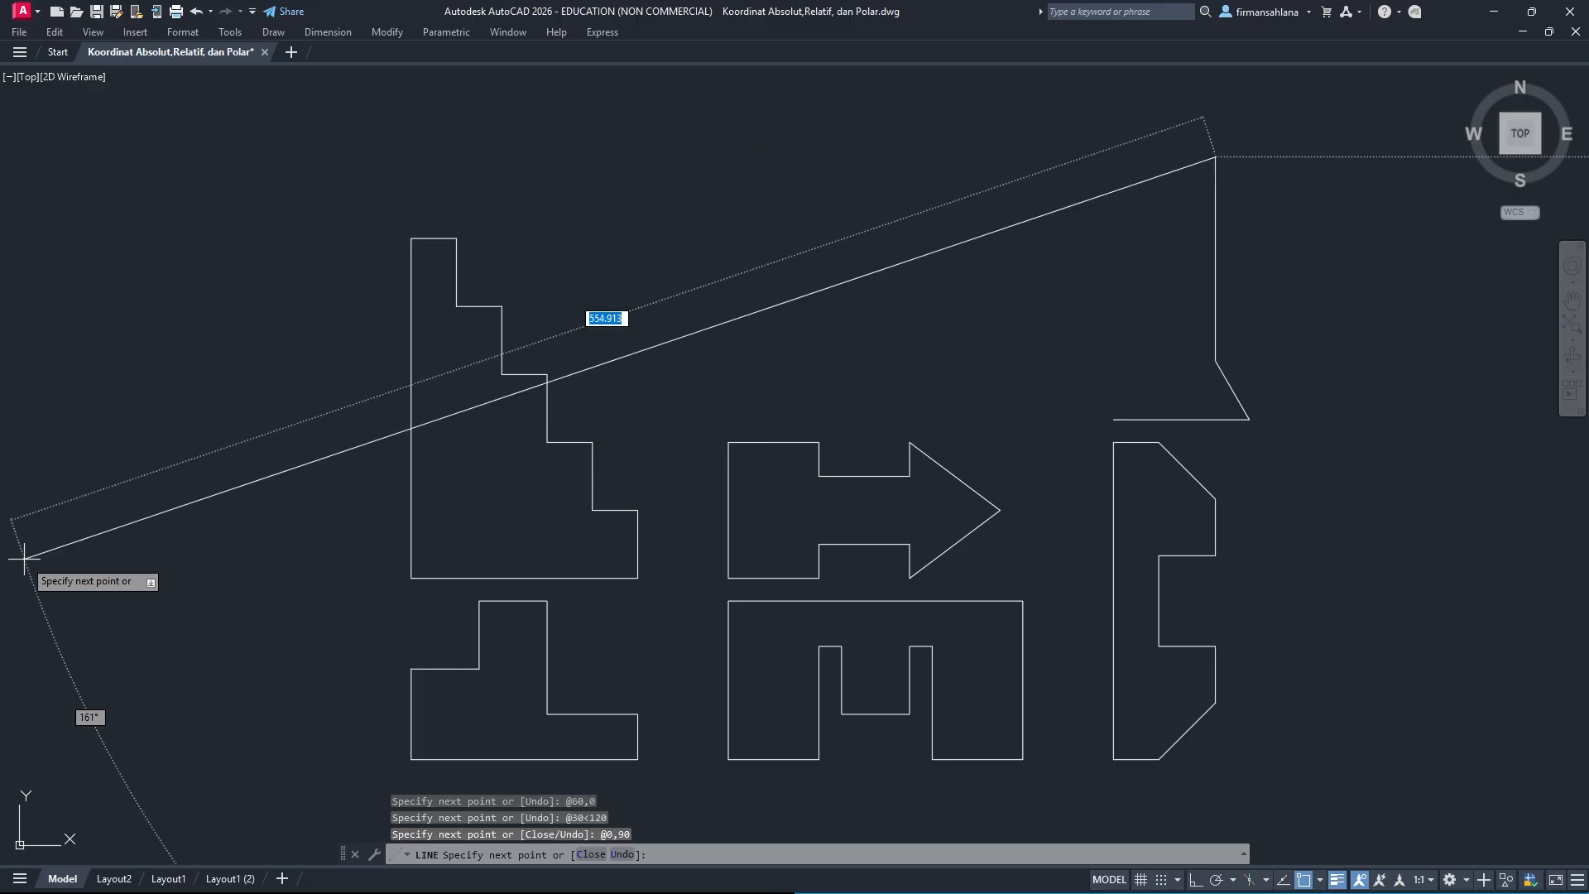
type("@")
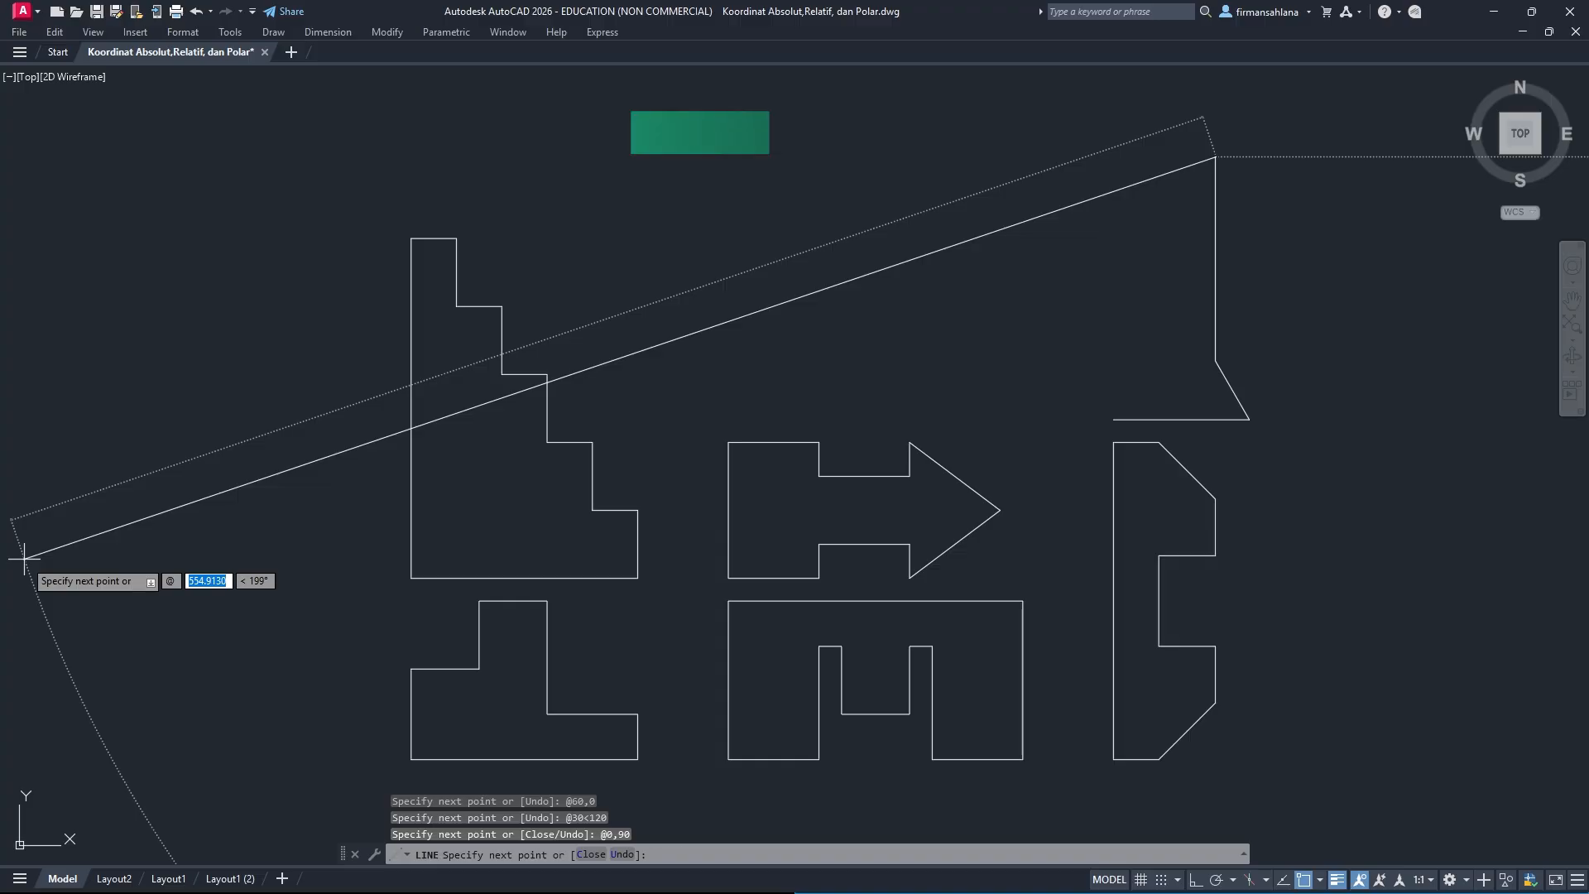
type("40")
key("Tab")
type("300")
key("Return")
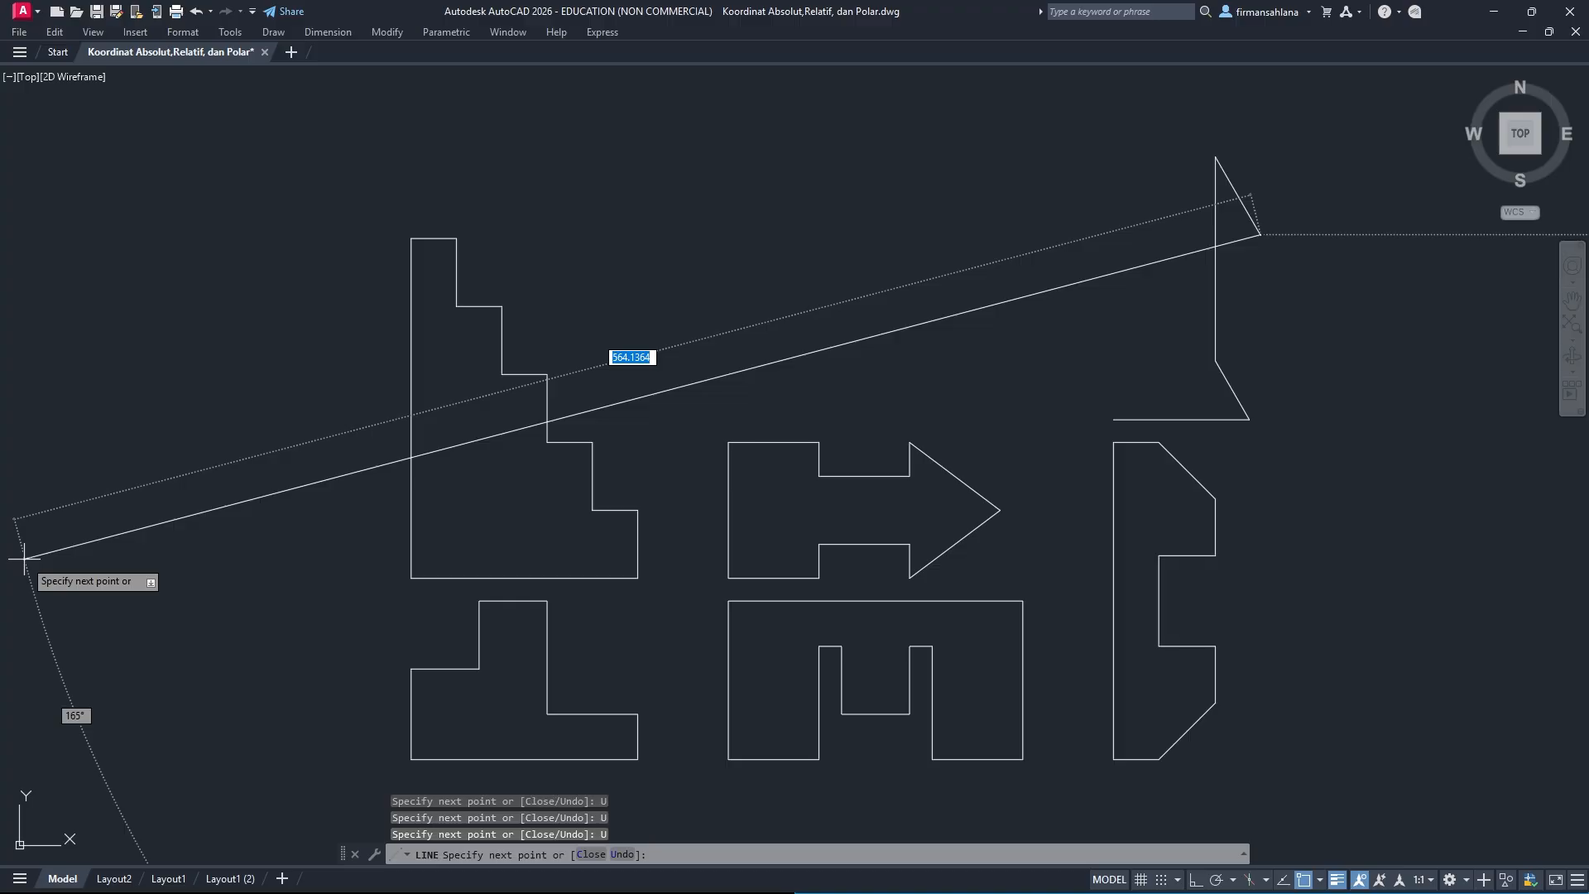
type("@0")
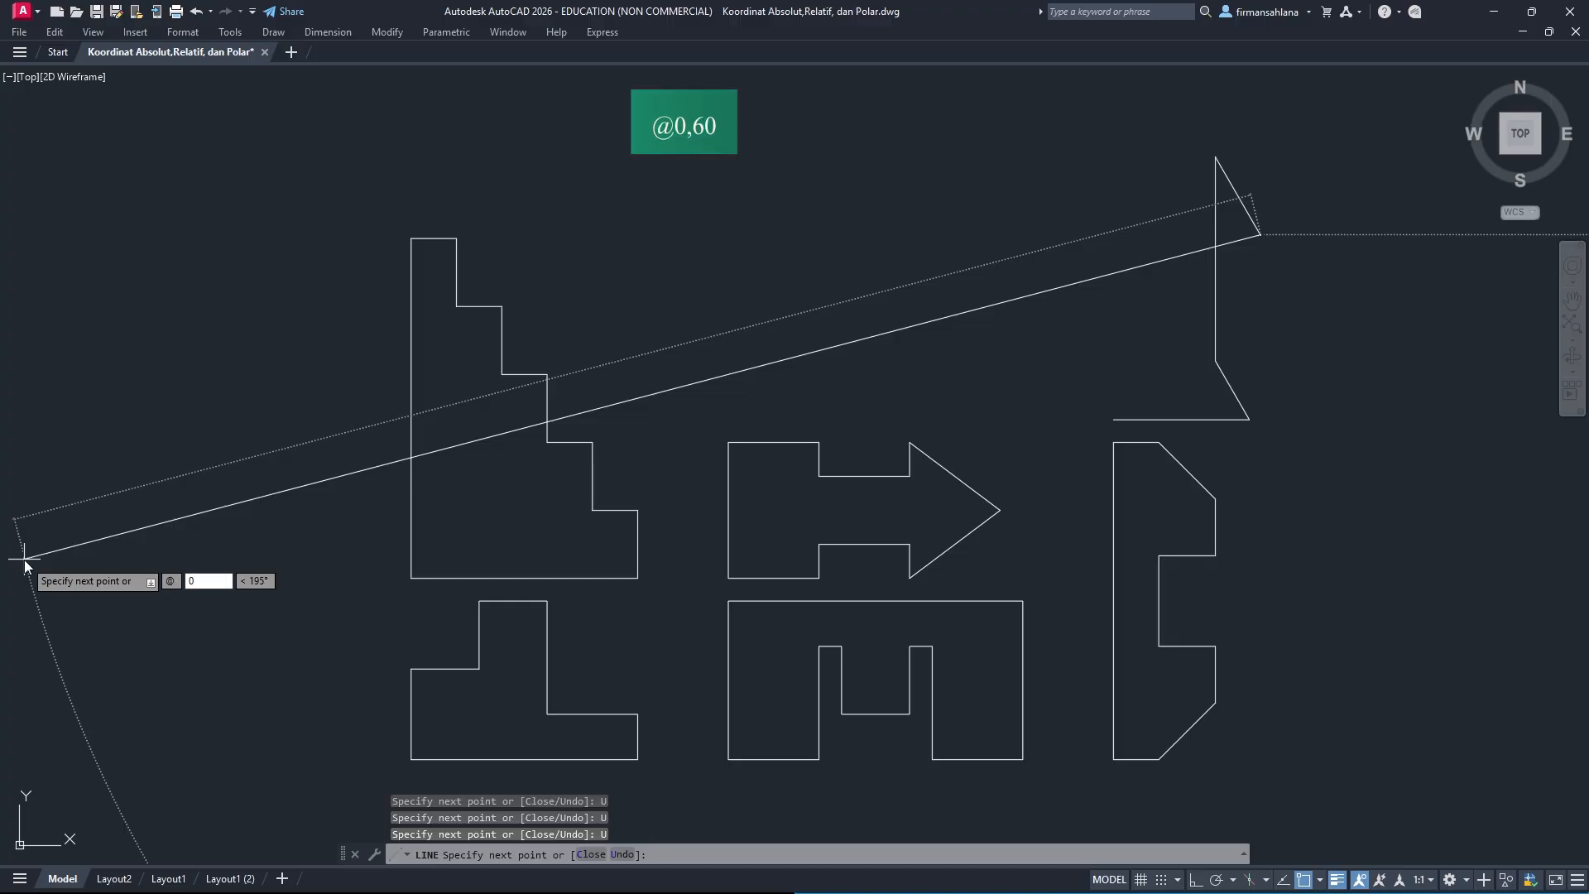
type(",60")
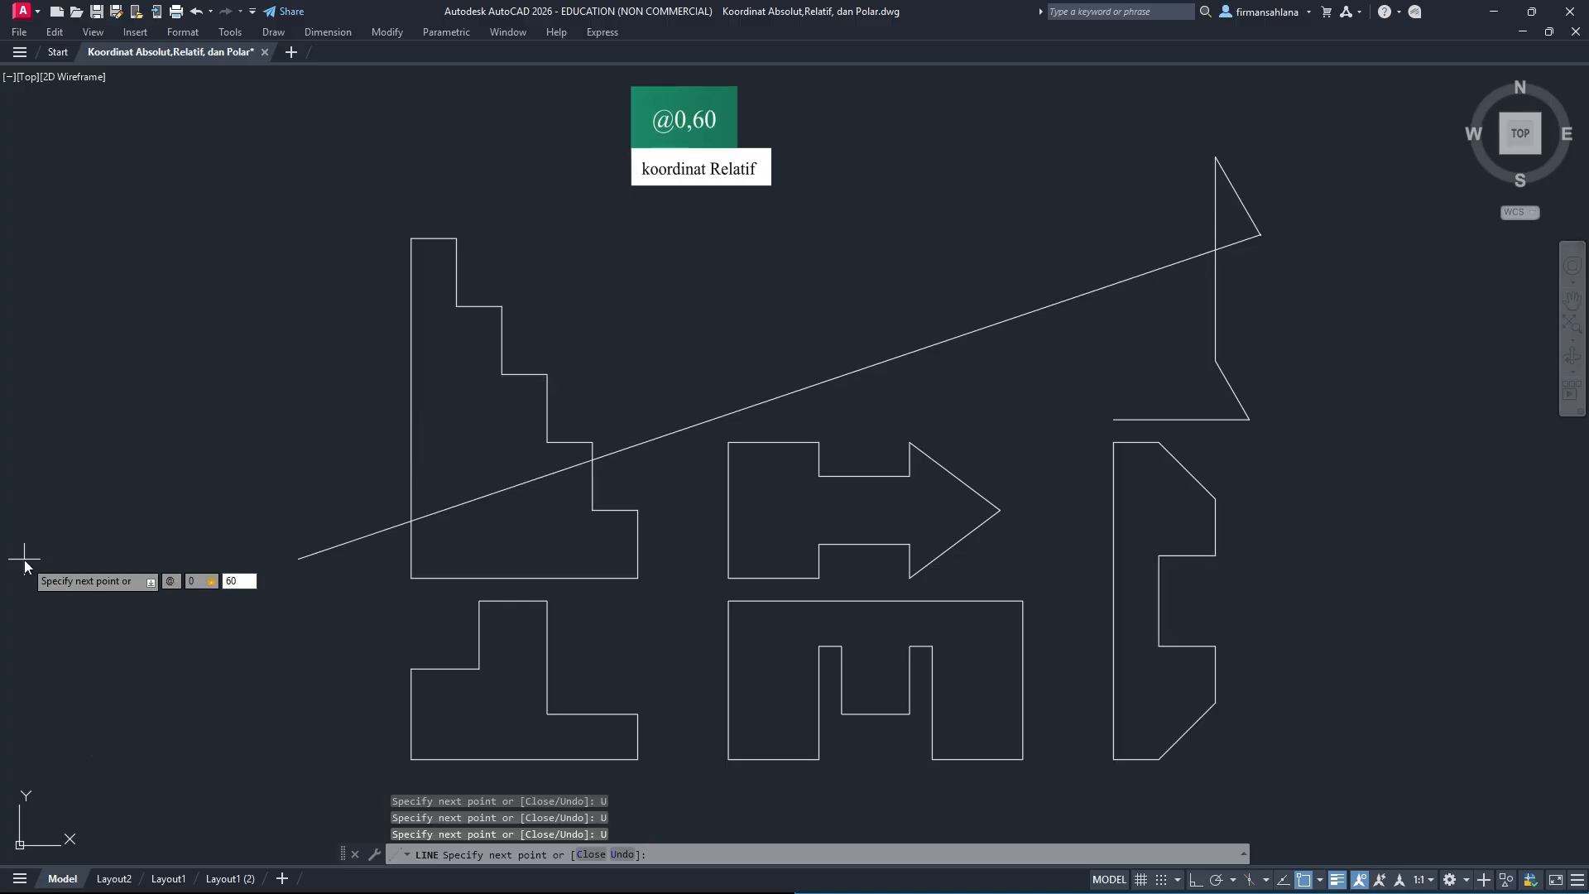
key("Return")
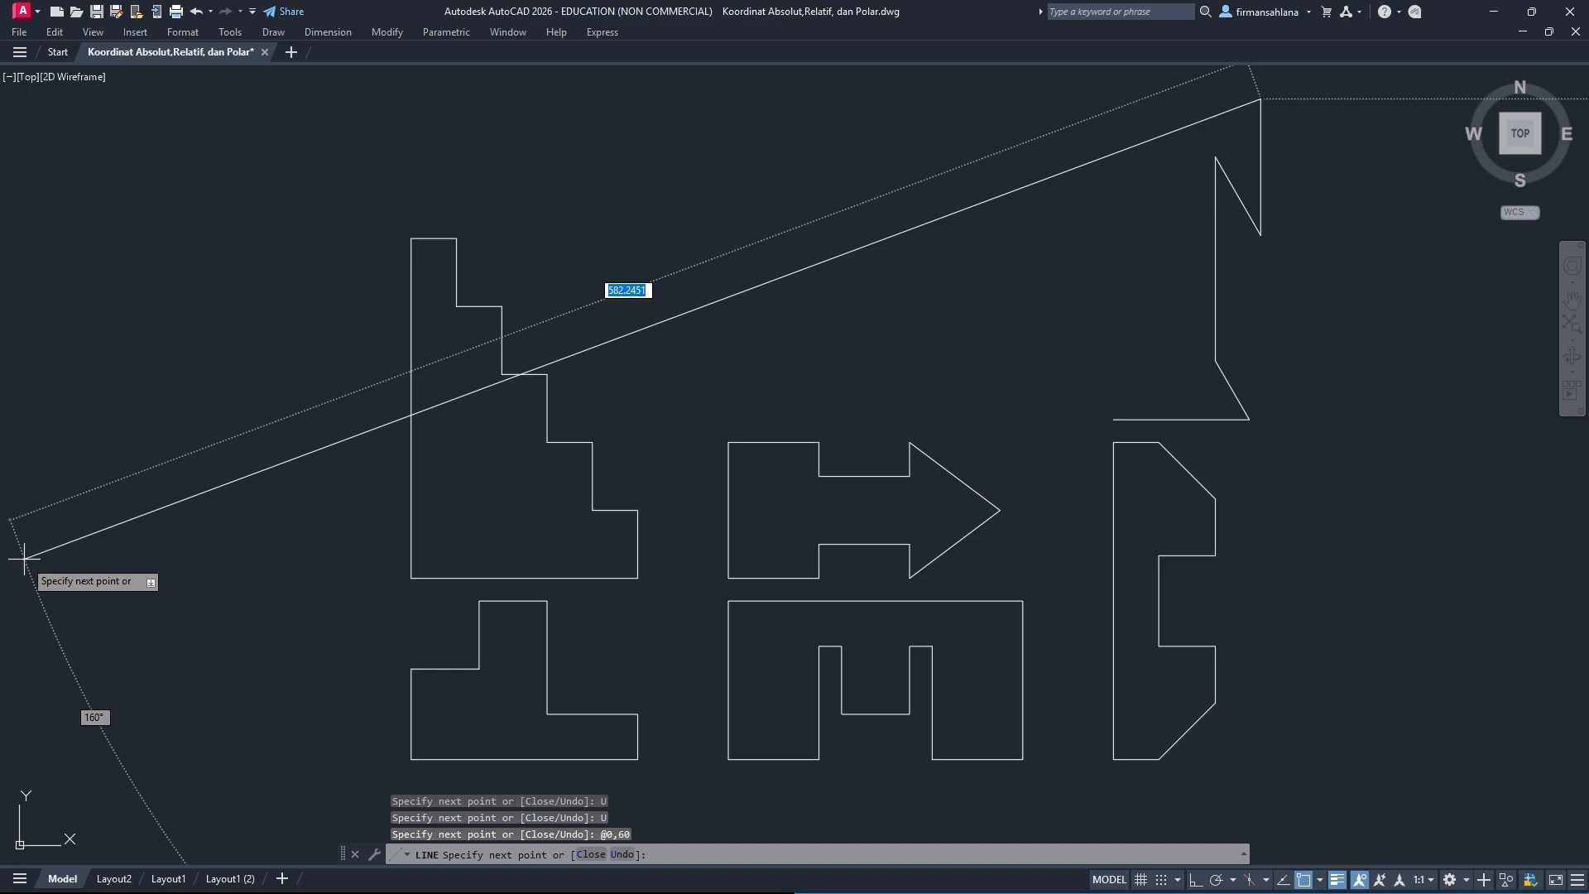
Draw the top edge and left outer side of the sixth outline's head with segments to @-70,0 and @0,-60.
type("@-7")
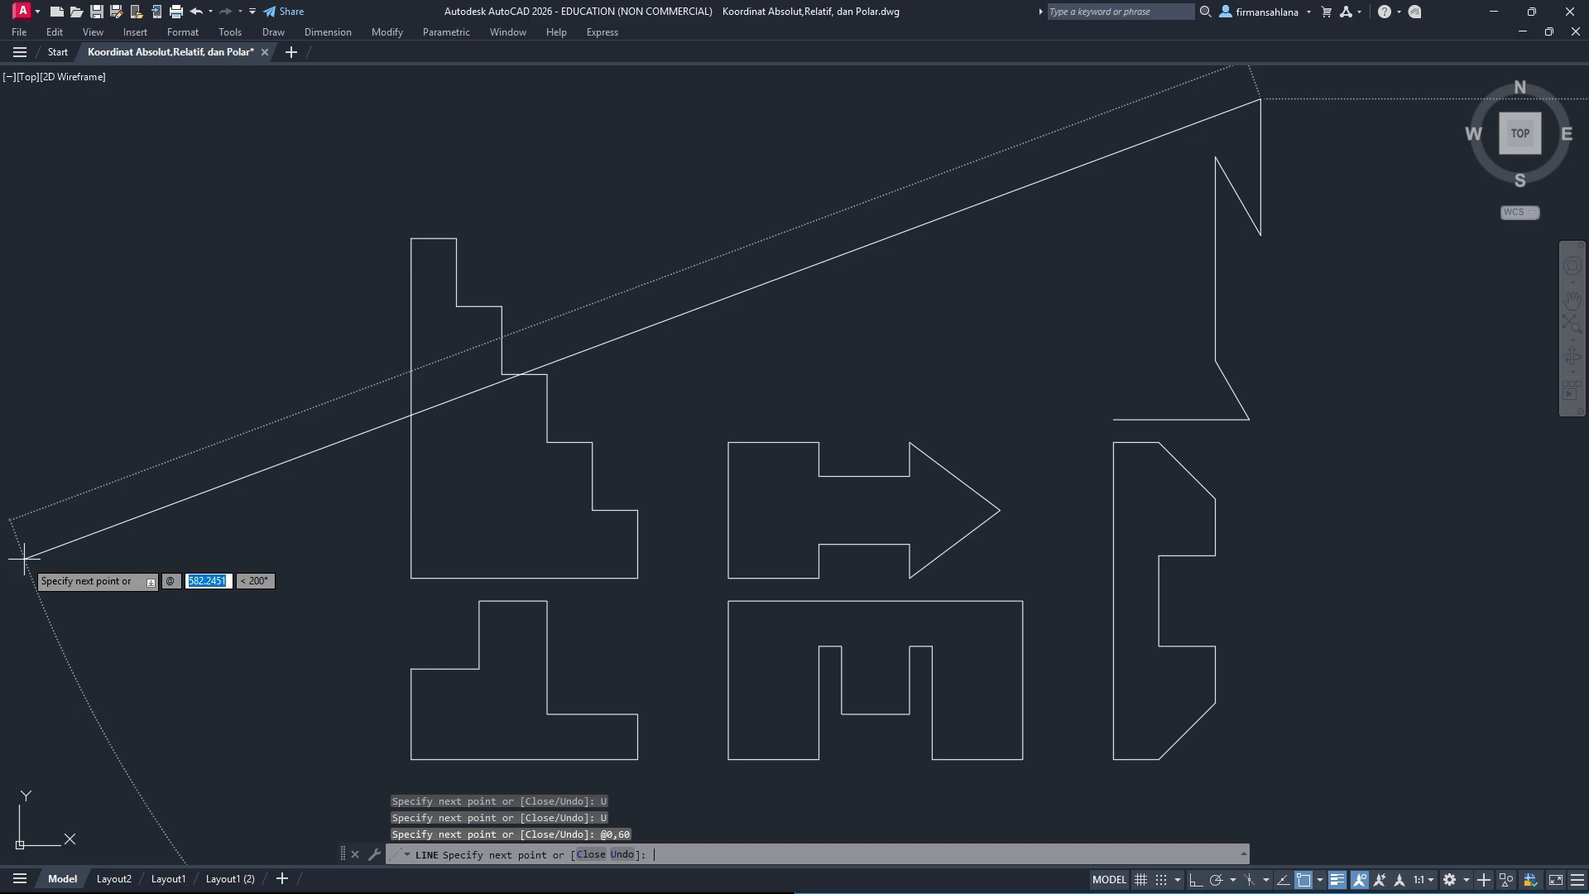
type("0")
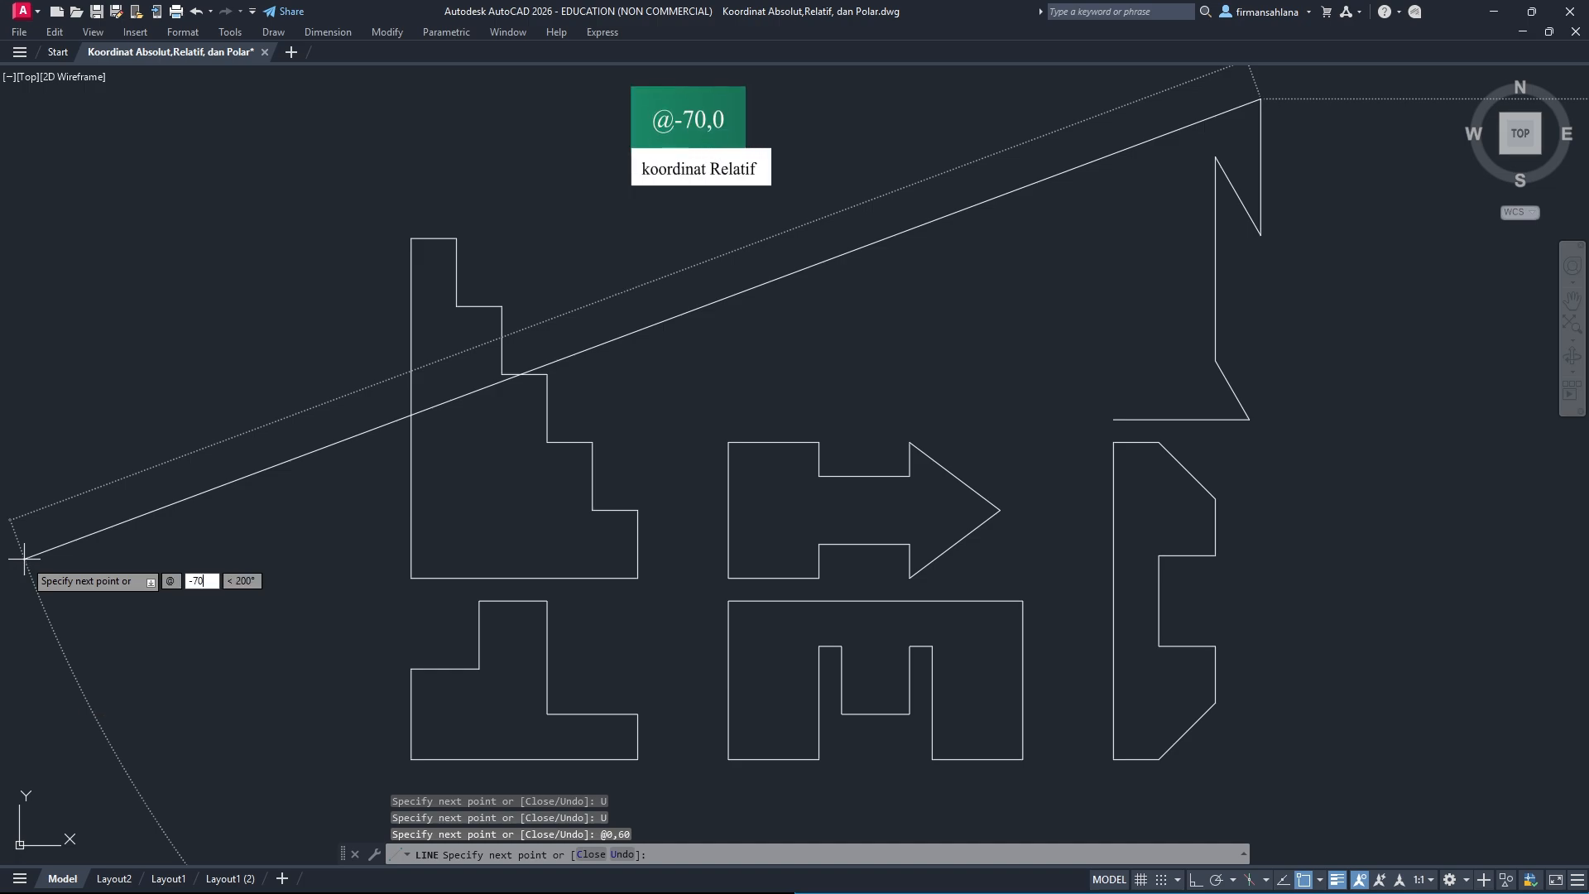
type(",0")
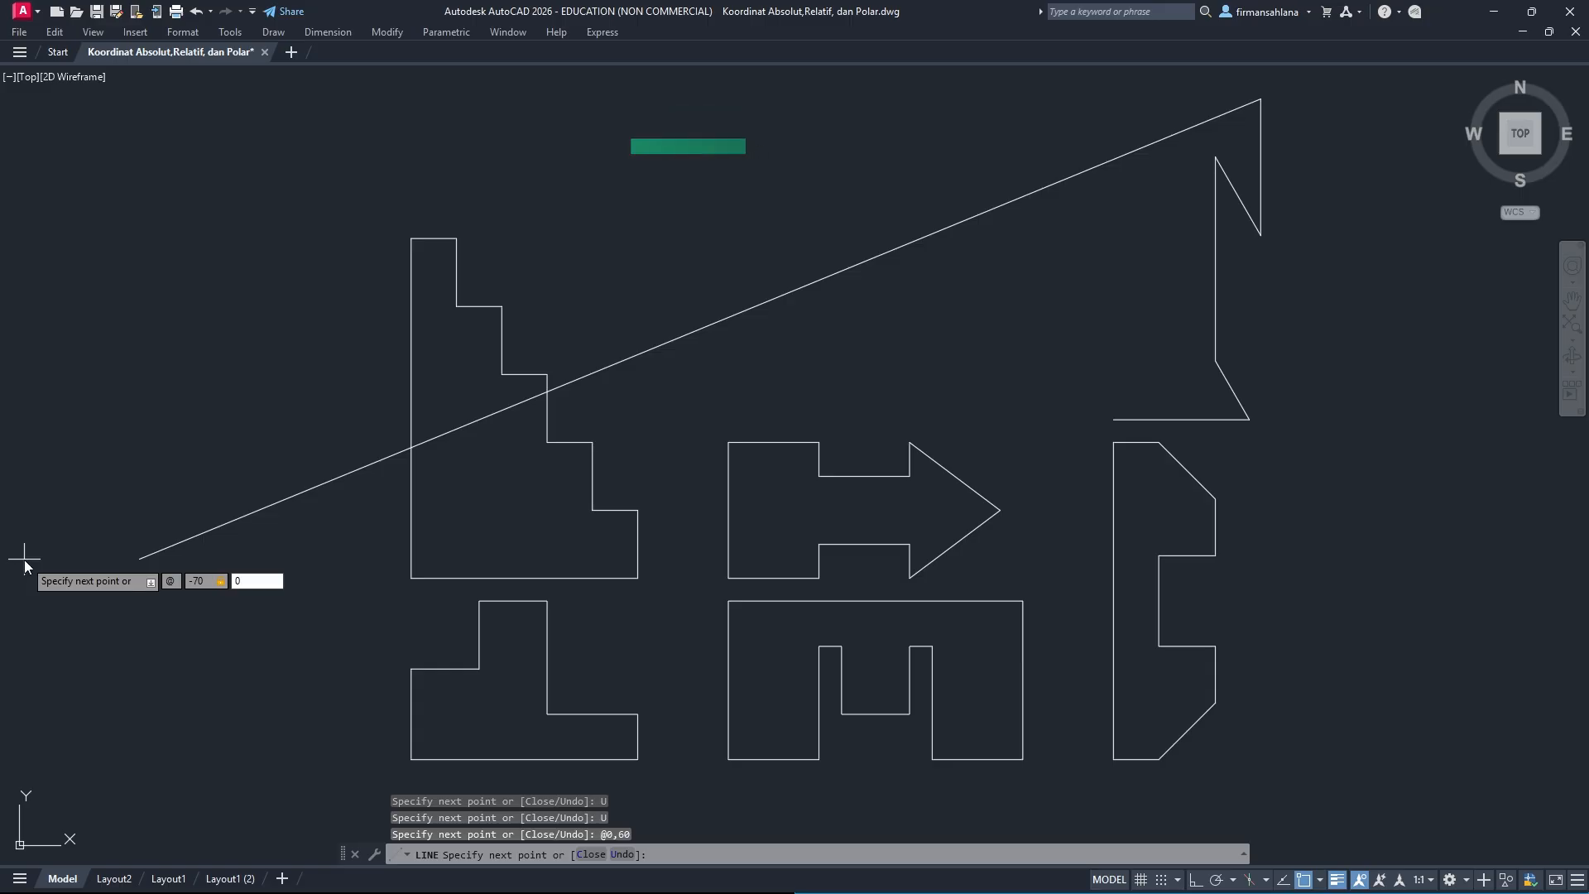
key("Return")
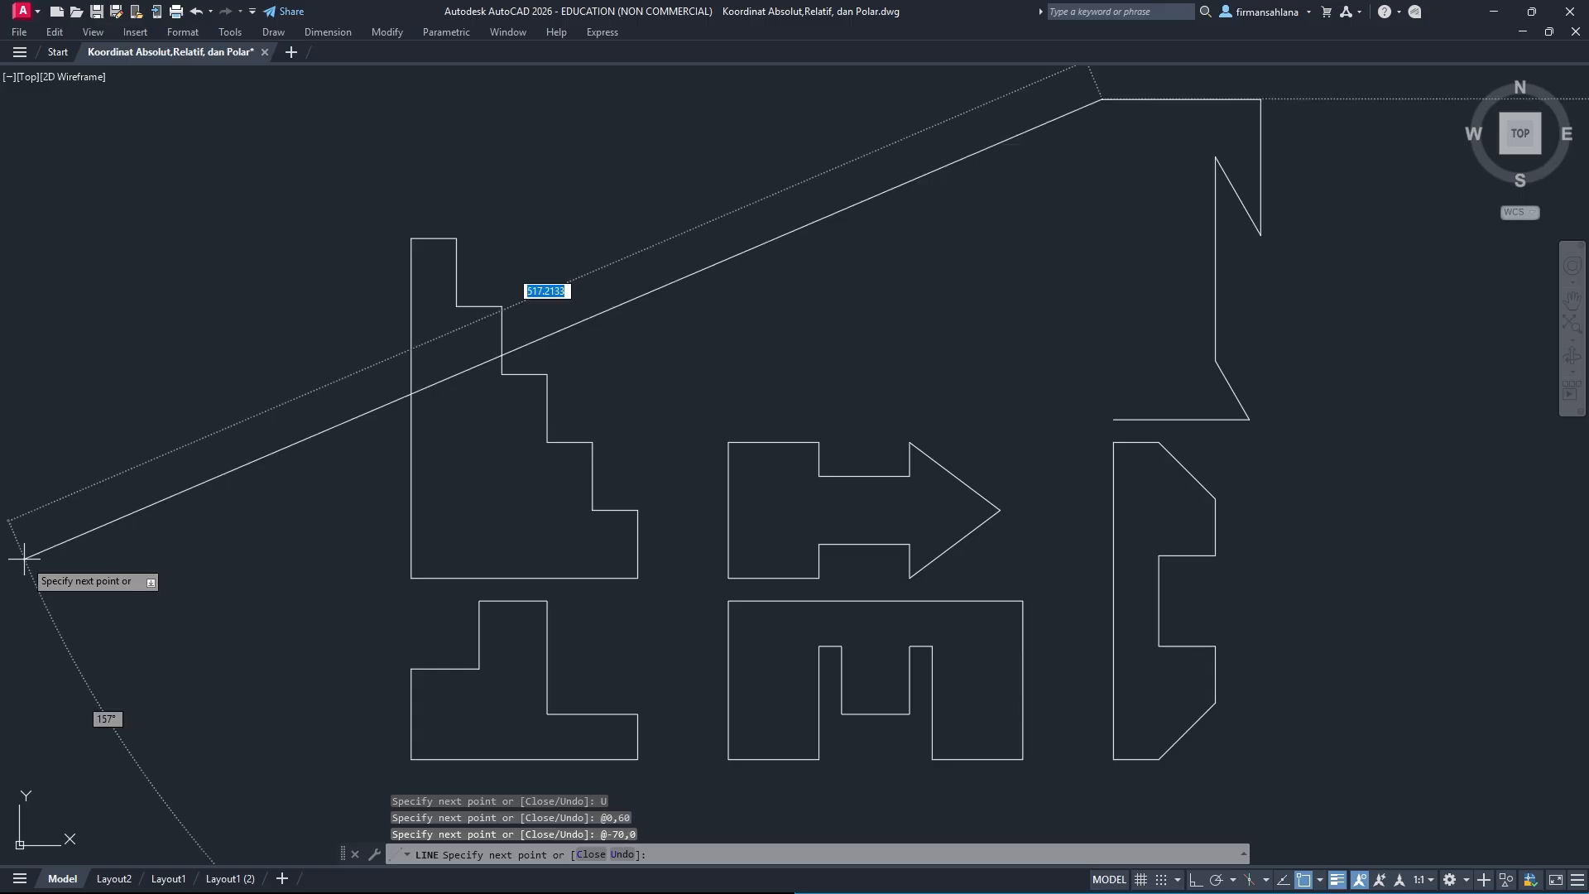
type("@0,-60")
key("Return")
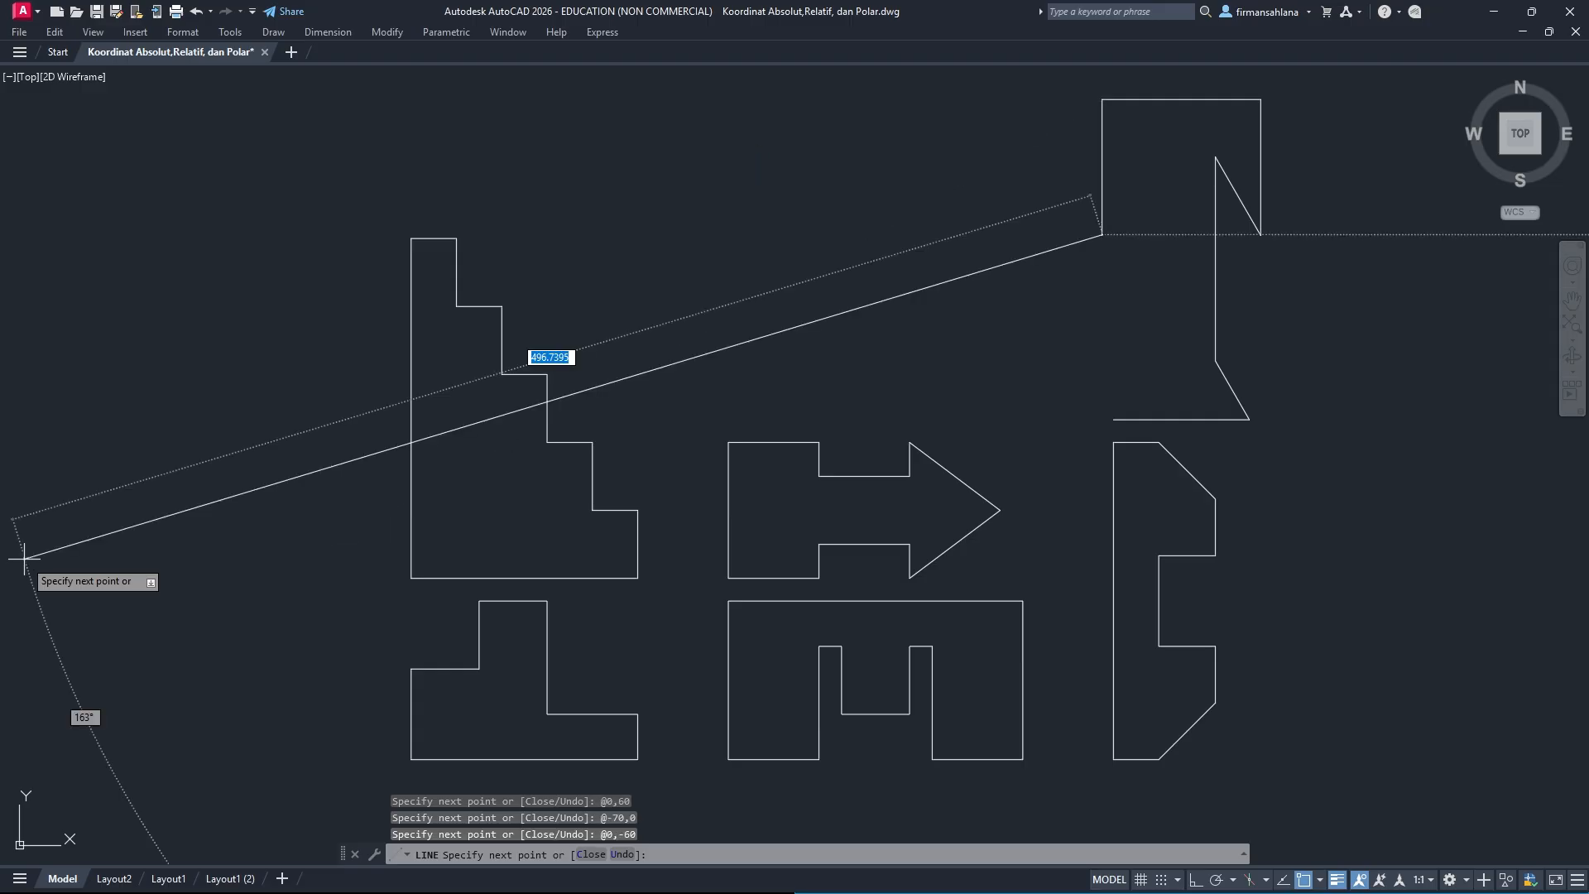
type("@40")
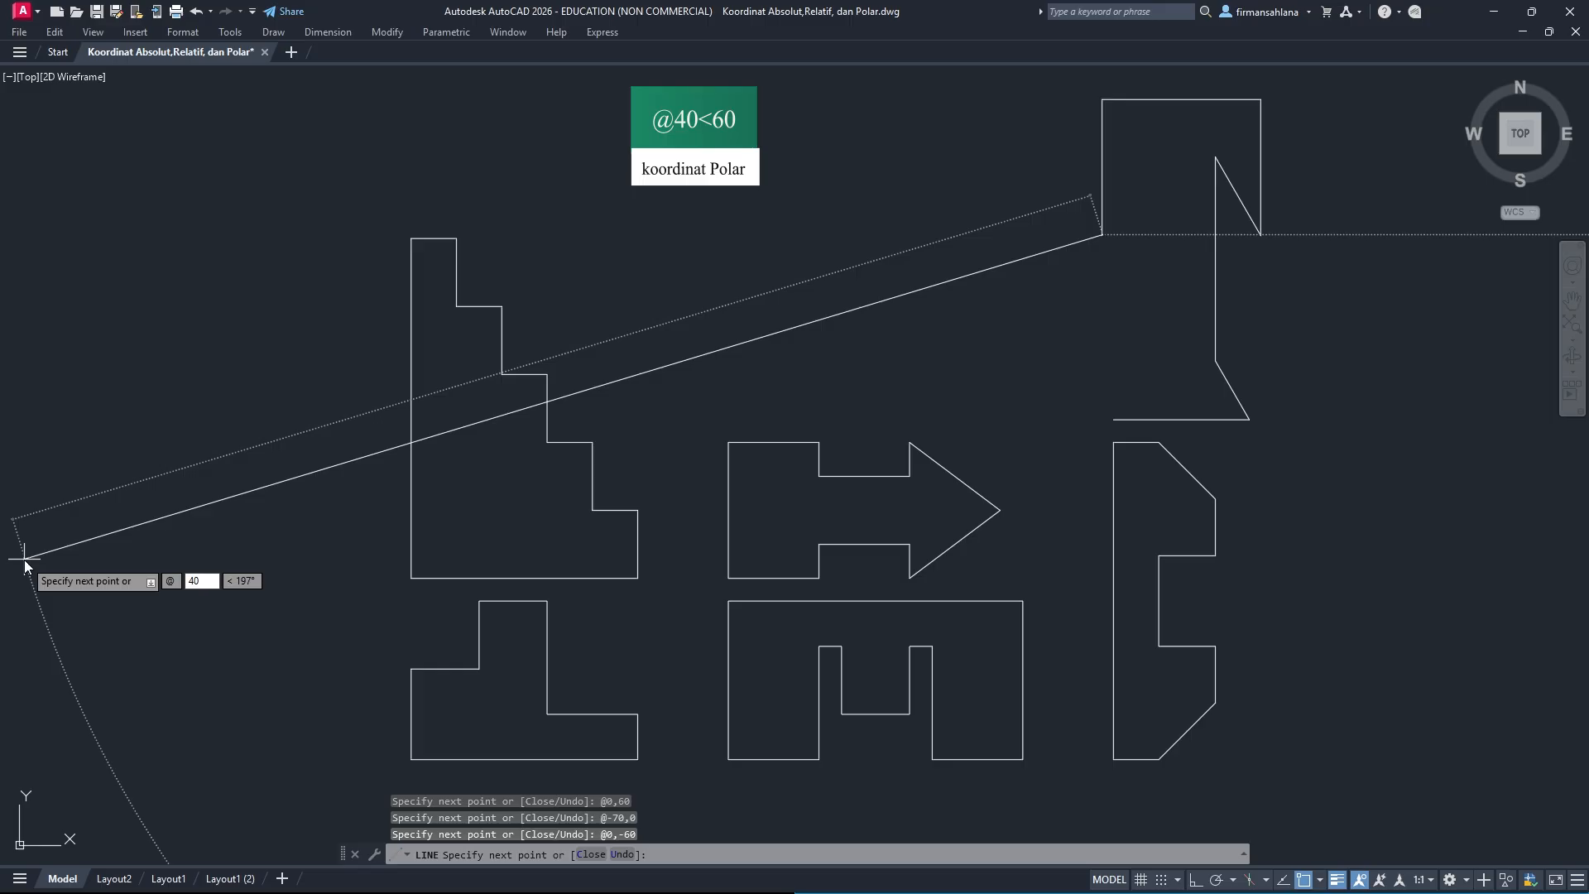
key("Tab")
type("60")
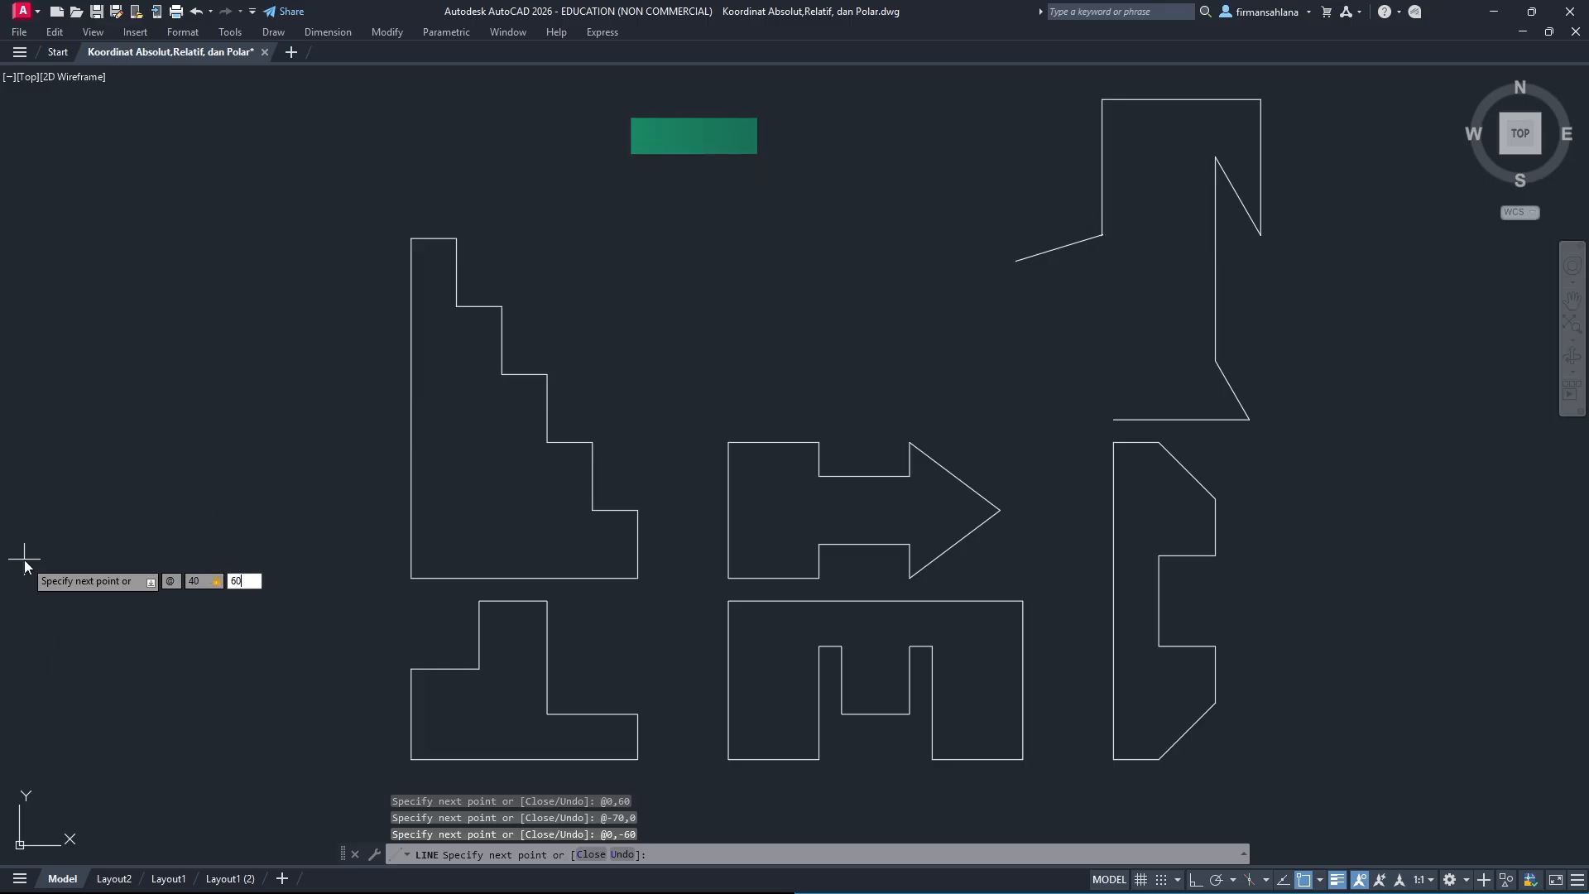
key("Return")
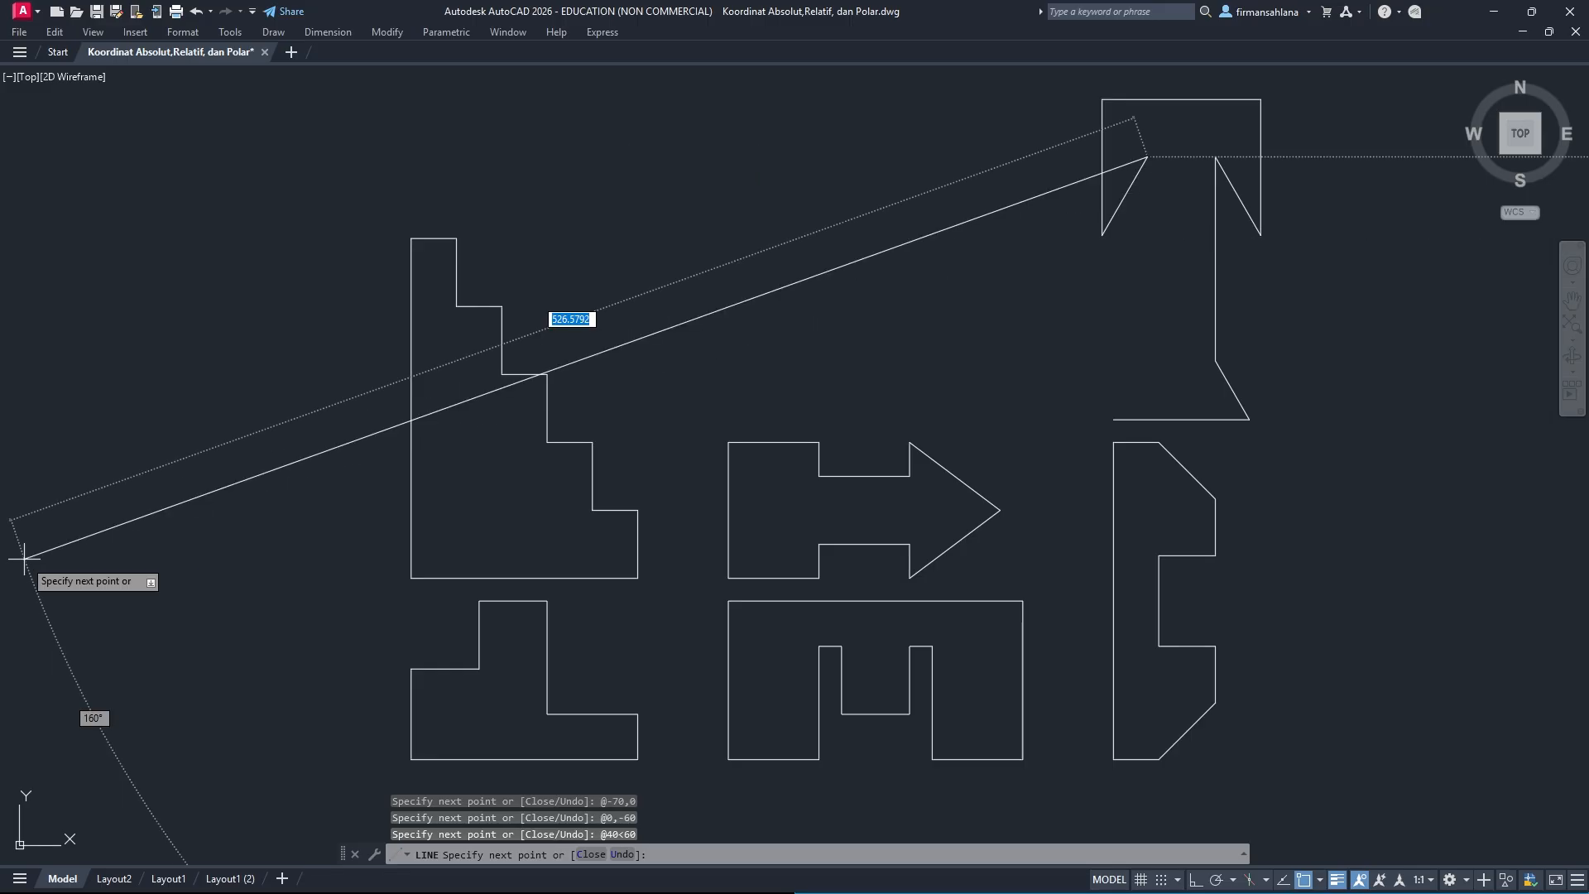
type("@0")
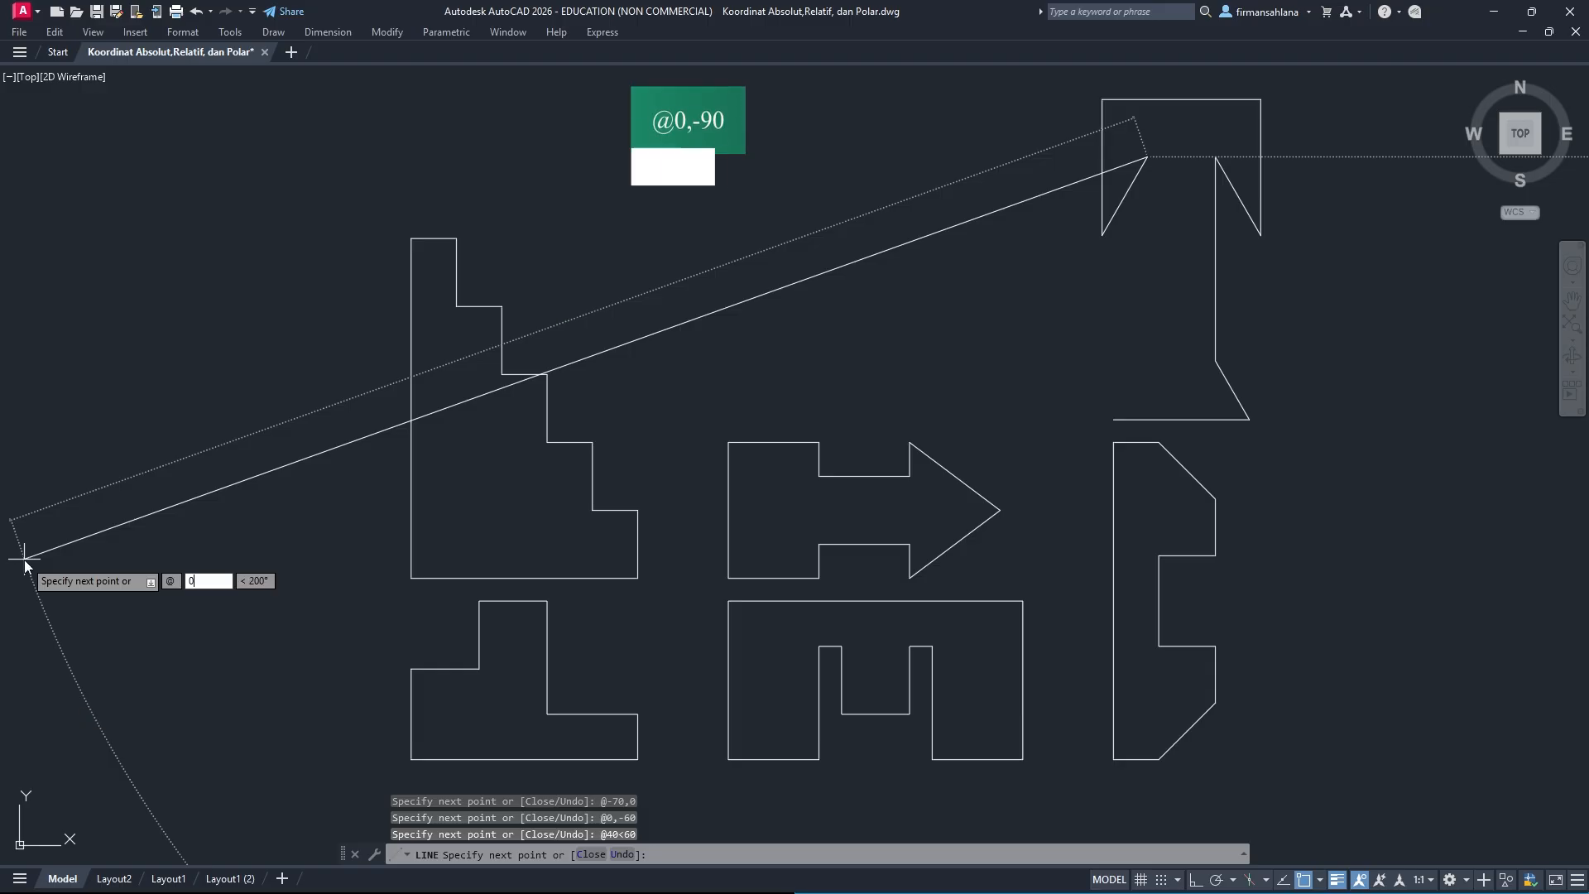
type(",-90")
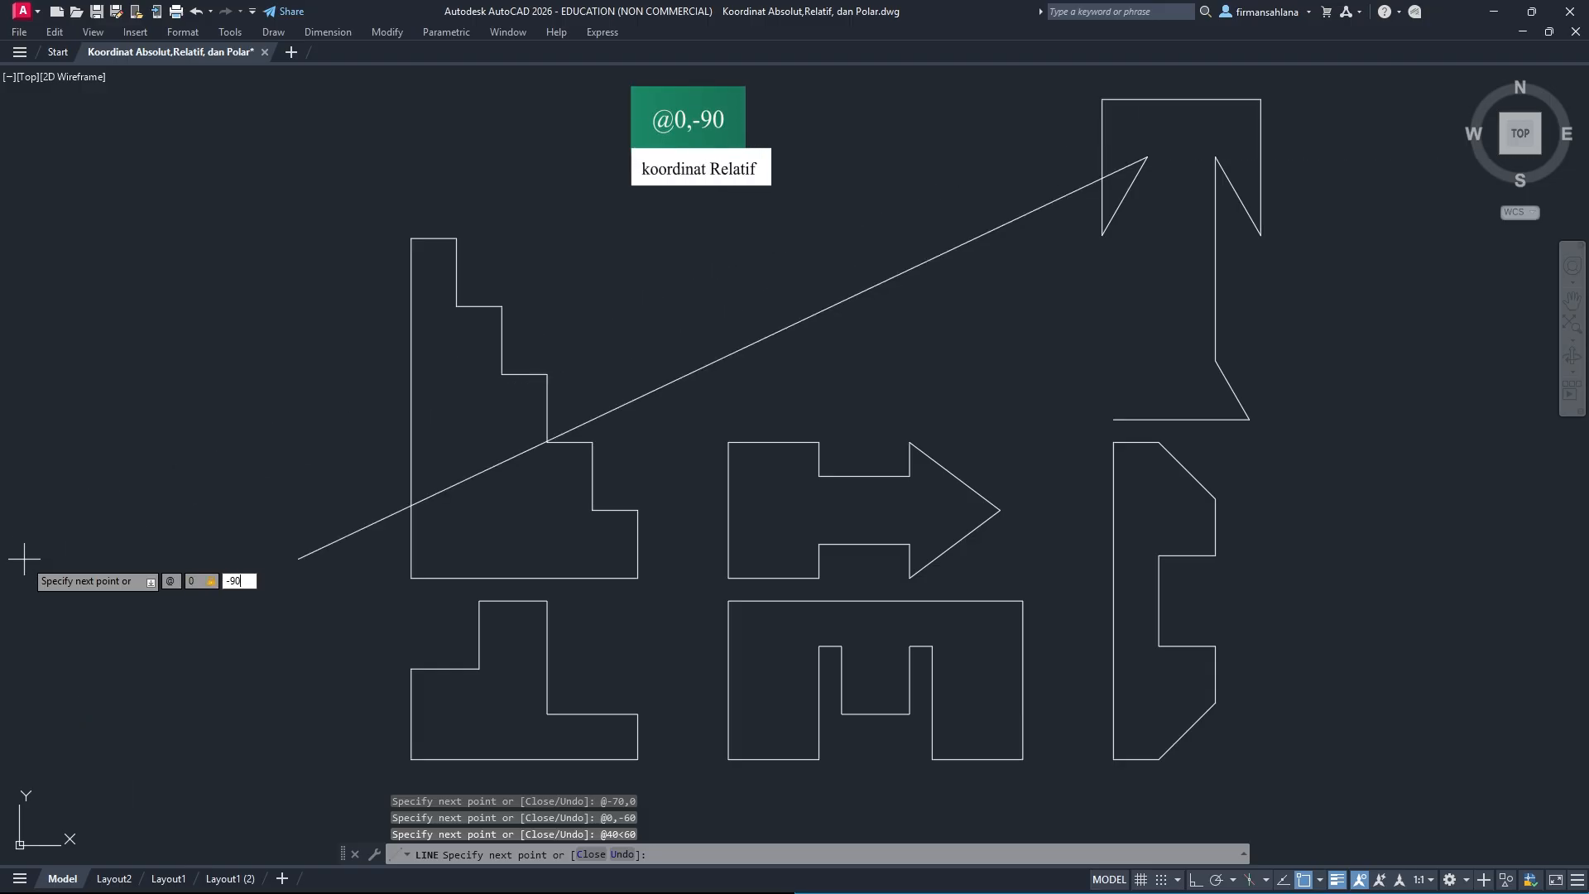
key("Return")
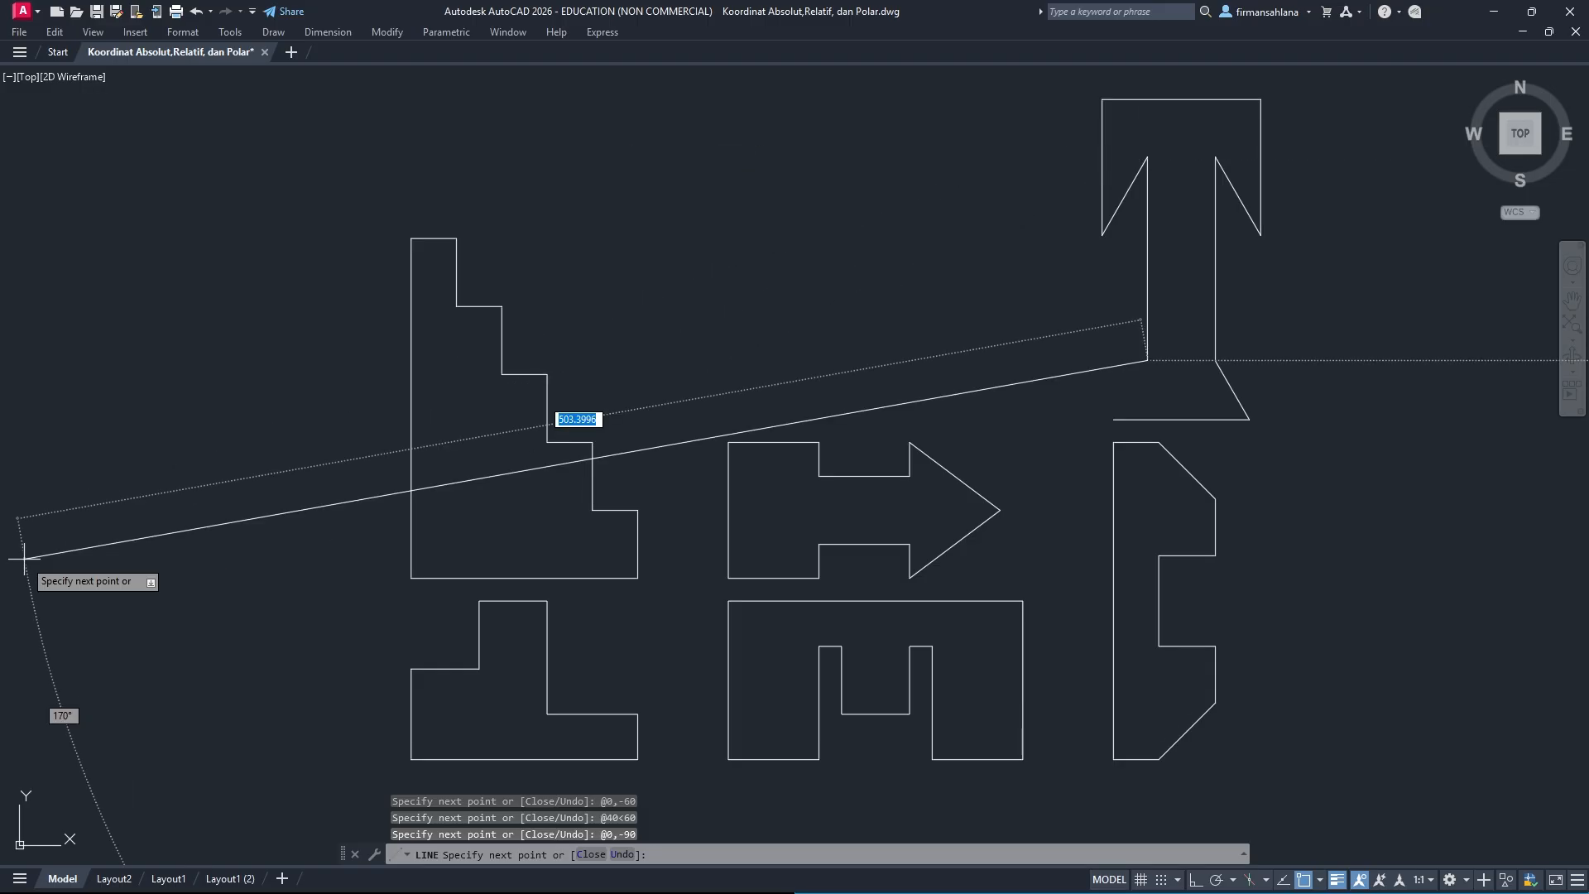
type("@")
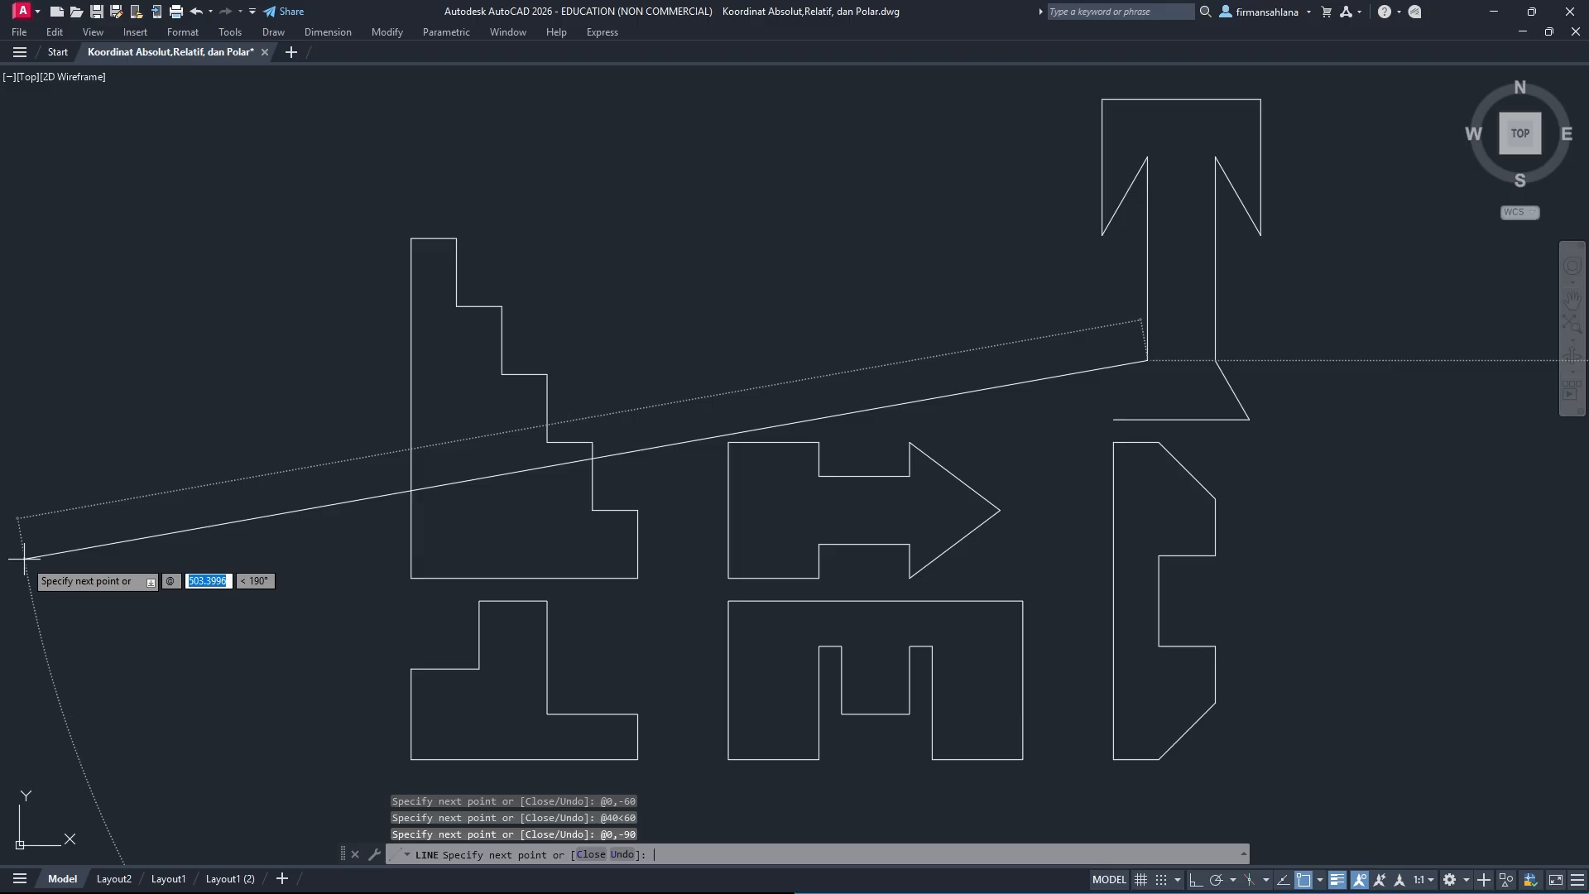
type("30")
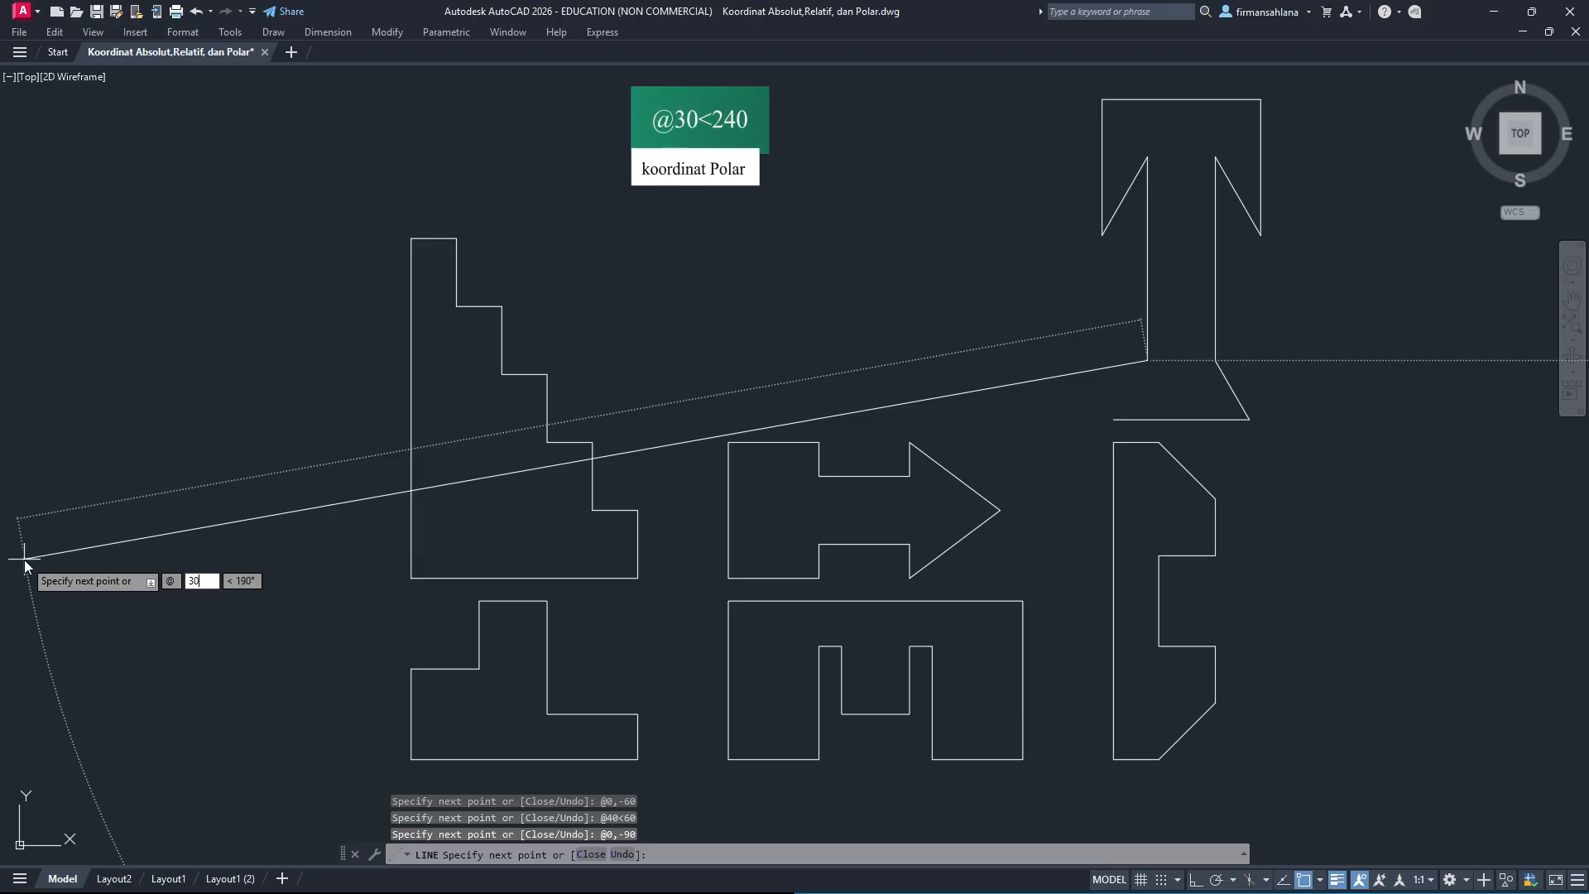
key("Tab")
type("240")
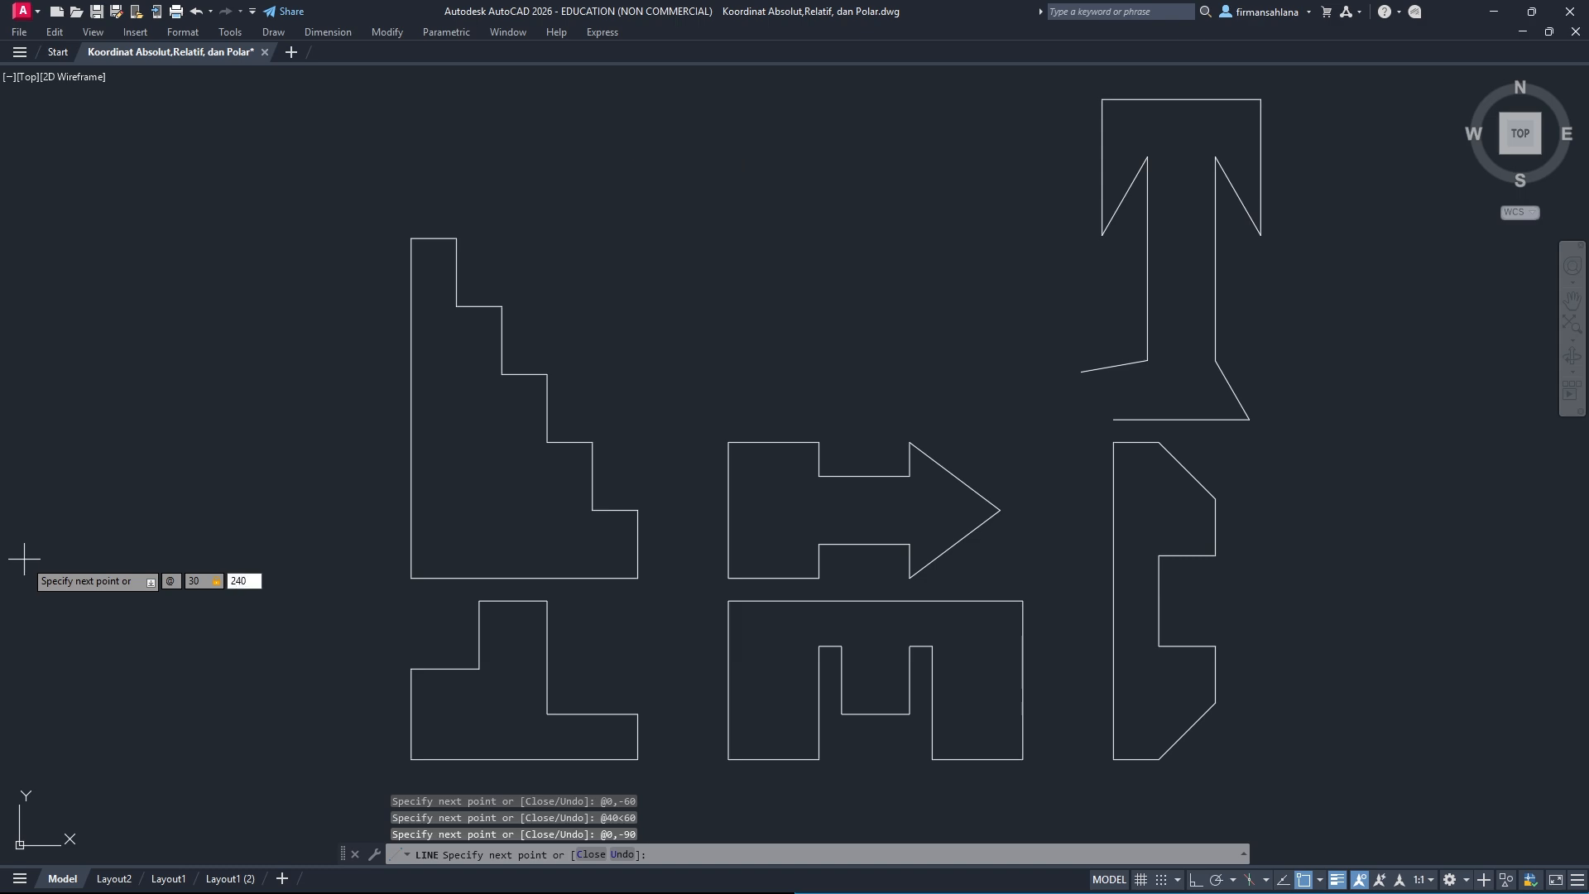
key("Return")
key("Return")
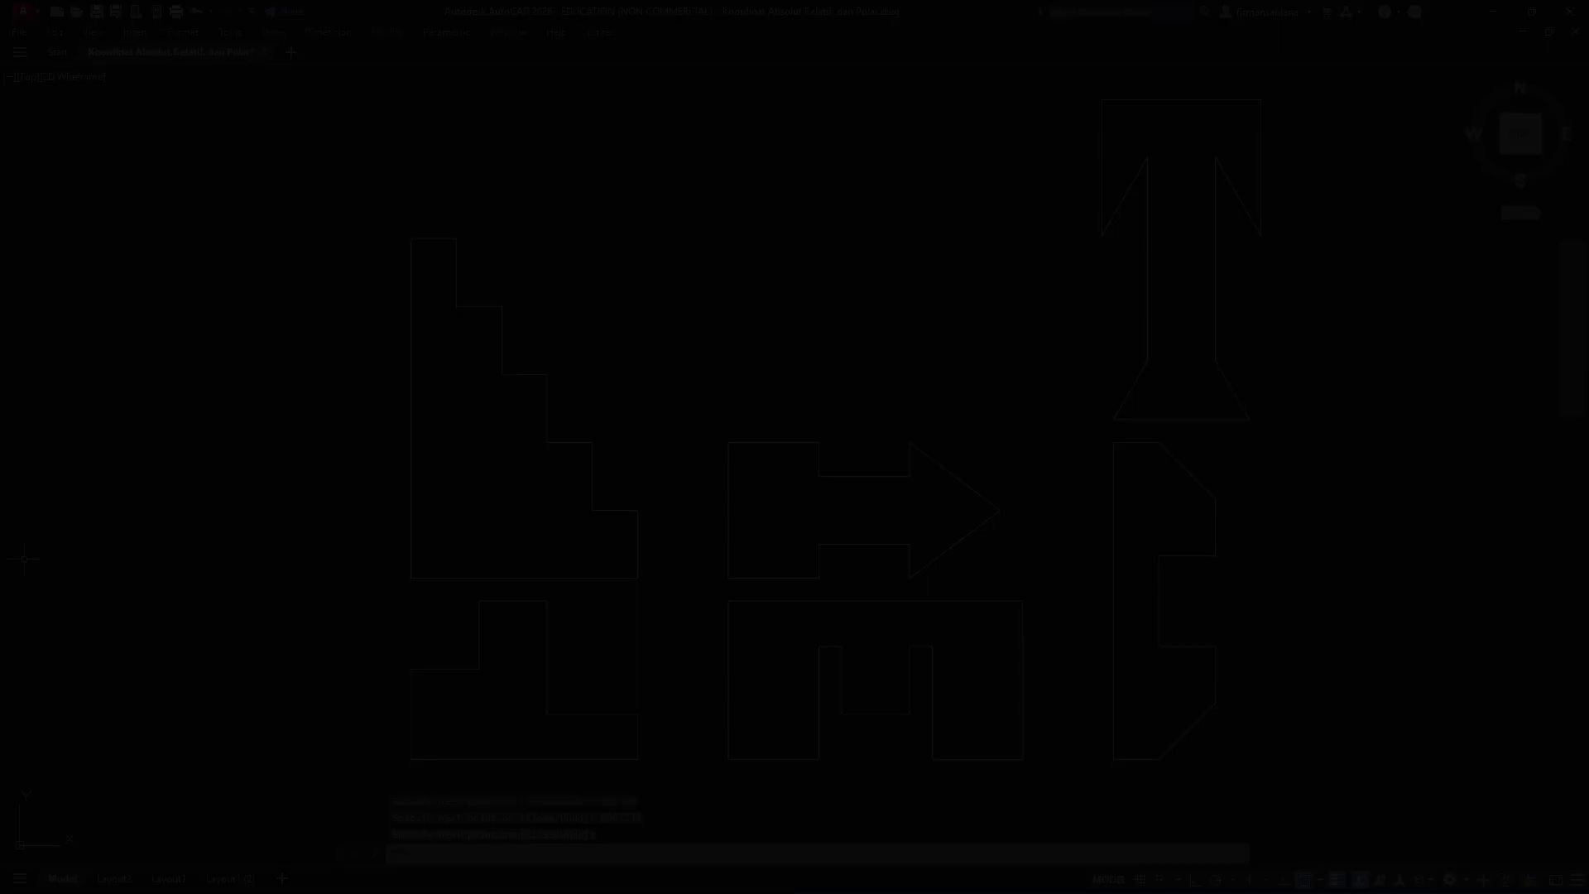